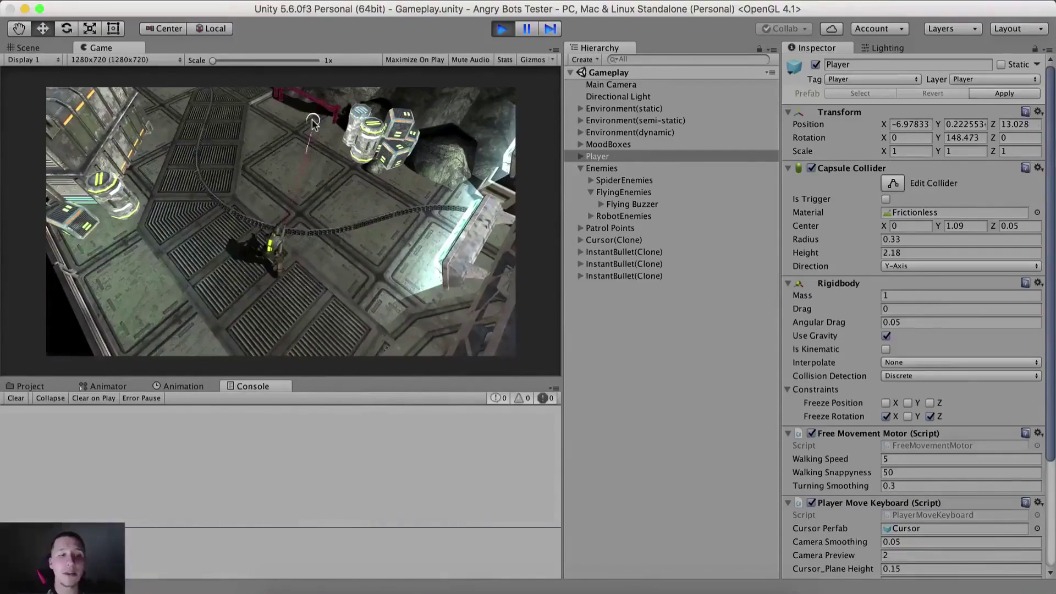
Fire the player's weapon at several spots on the floor in the running game.
{"action": "left_click", "coordinate": [330, 132]}
{"action": "left_click", "coordinate": [347, 140]}
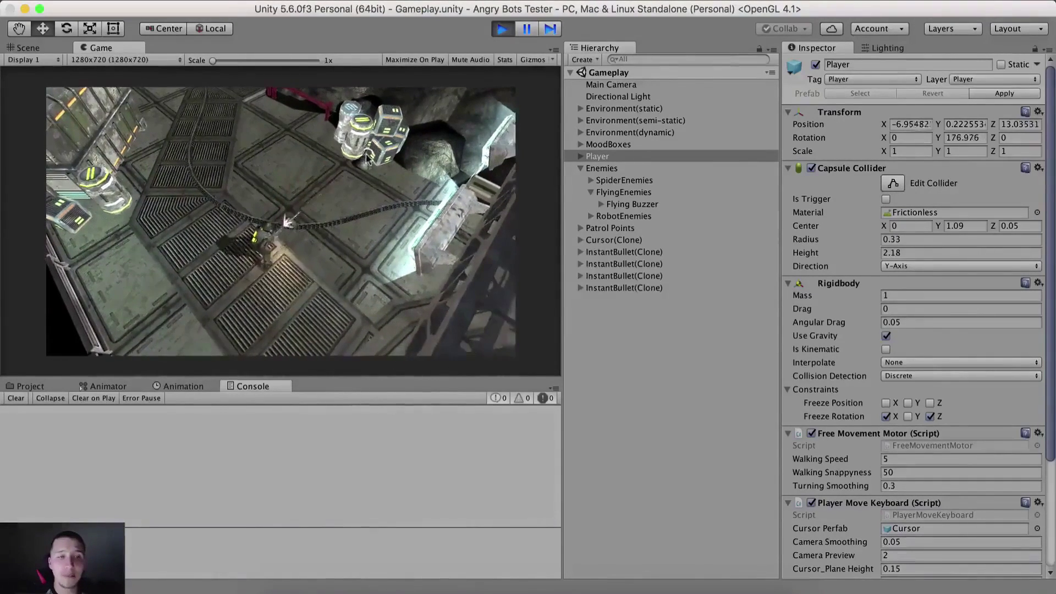
{"action": "left_click", "coordinate": [305, 142]}
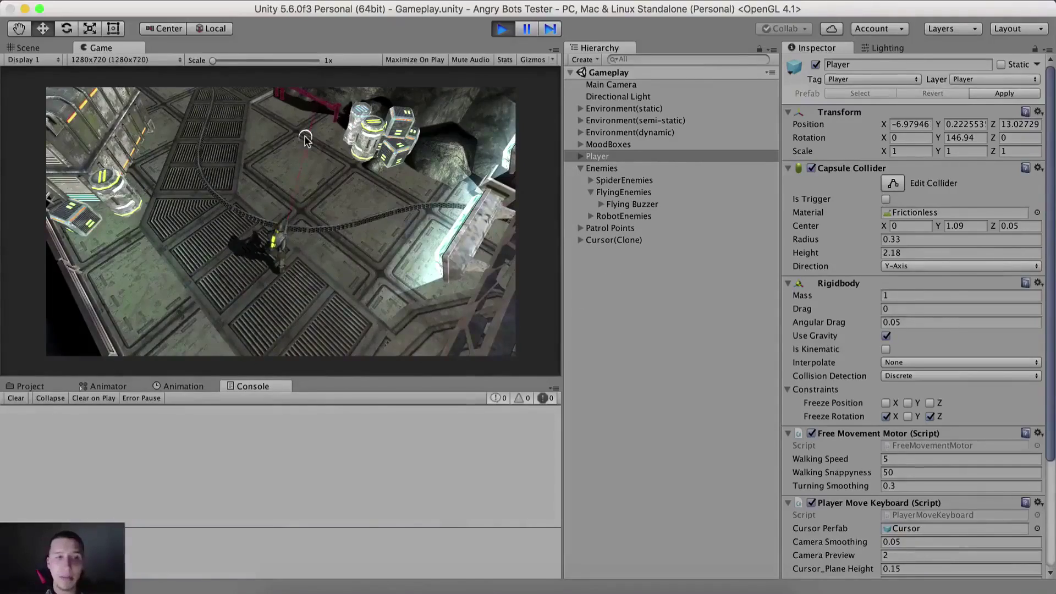
Examine the RobotEnemies patrol in the Scene view, following the robot through its corridors and rooms along the patrol points.
{"action": "left_click", "coordinate": [24, 48]}
{"action": "middle_click_drag", "start_coordinate": [257, 110], "coordinate": [274, 160]}
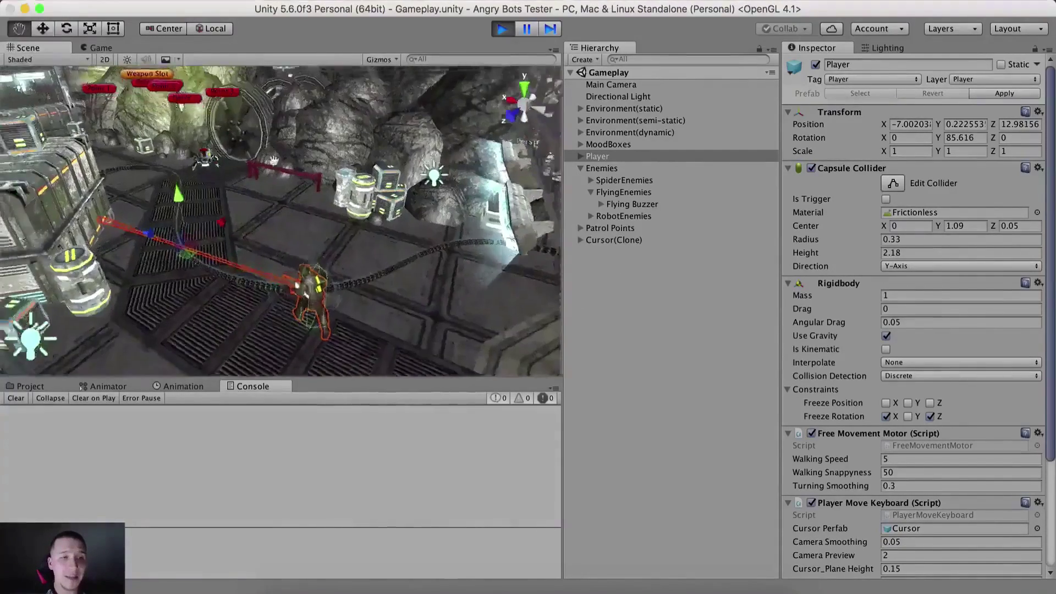
{"action": "scroll", "coordinate": [273, 160], "scroll_direction": "down", "scroll_amount": 10}
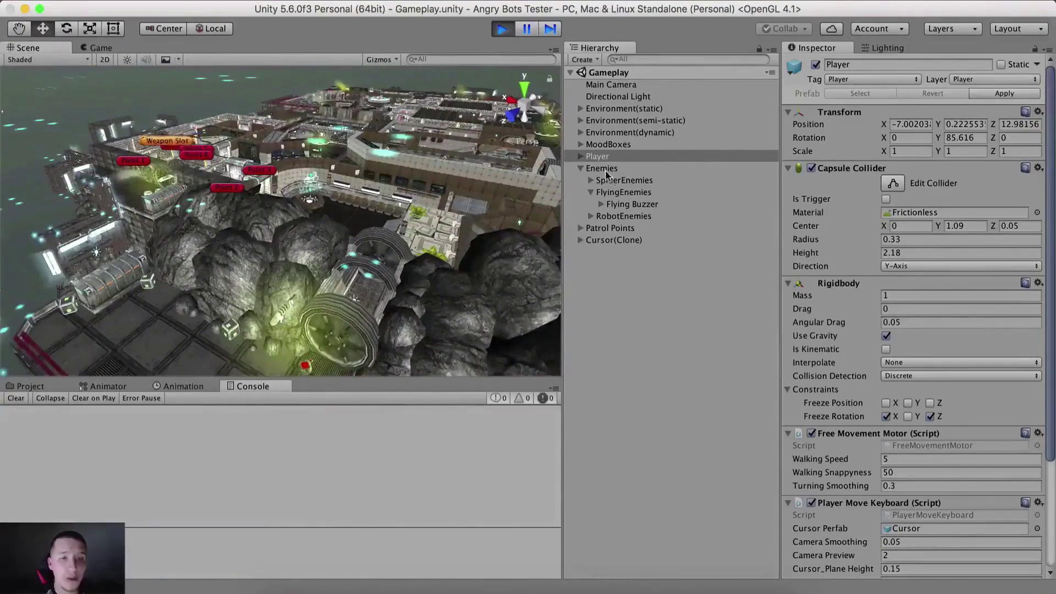
{"action": "left_click", "coordinate": [609, 216]}
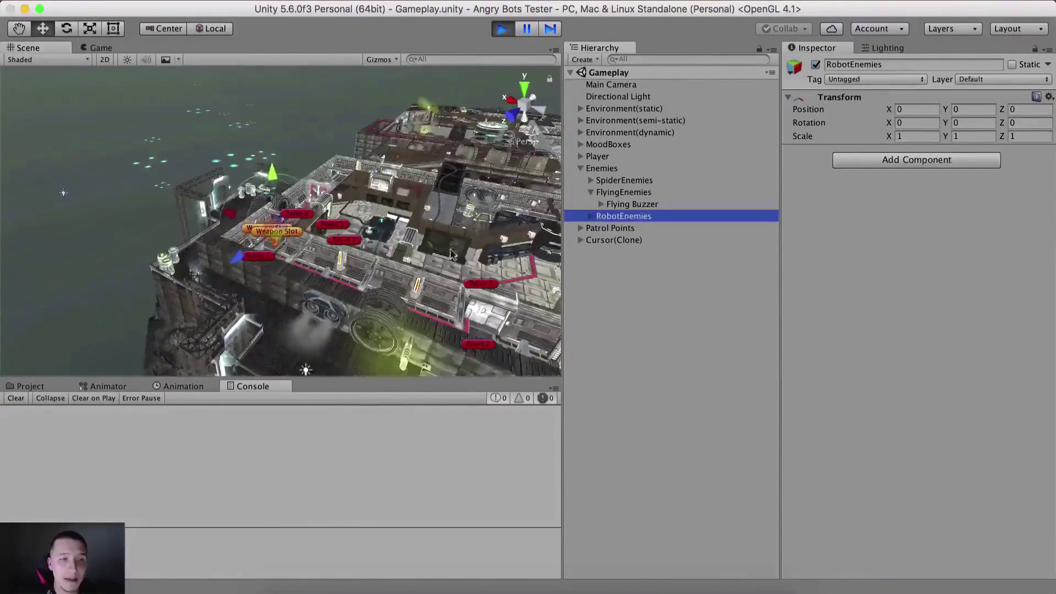
{"action": "scroll", "coordinate": [451, 254], "scroll_direction": "up", "scroll_amount": 3}
{"action": "right_click_drag", "start_coordinate": [383, 318], "coordinate": [325, 262]}
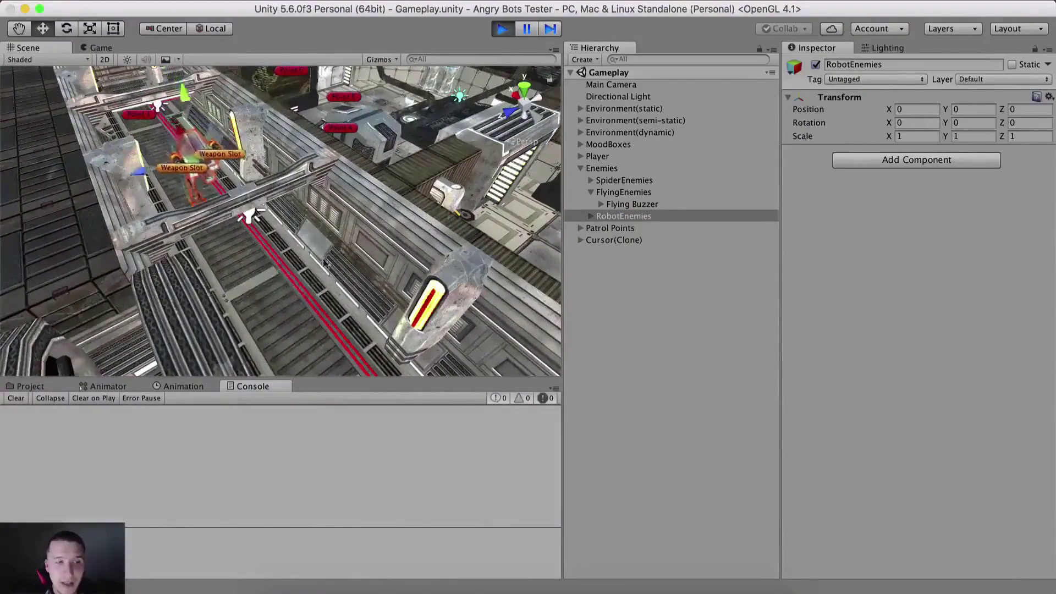
{"action": "right_click_drag", "start_coordinate": [273, 229], "coordinate": [361, 218]}
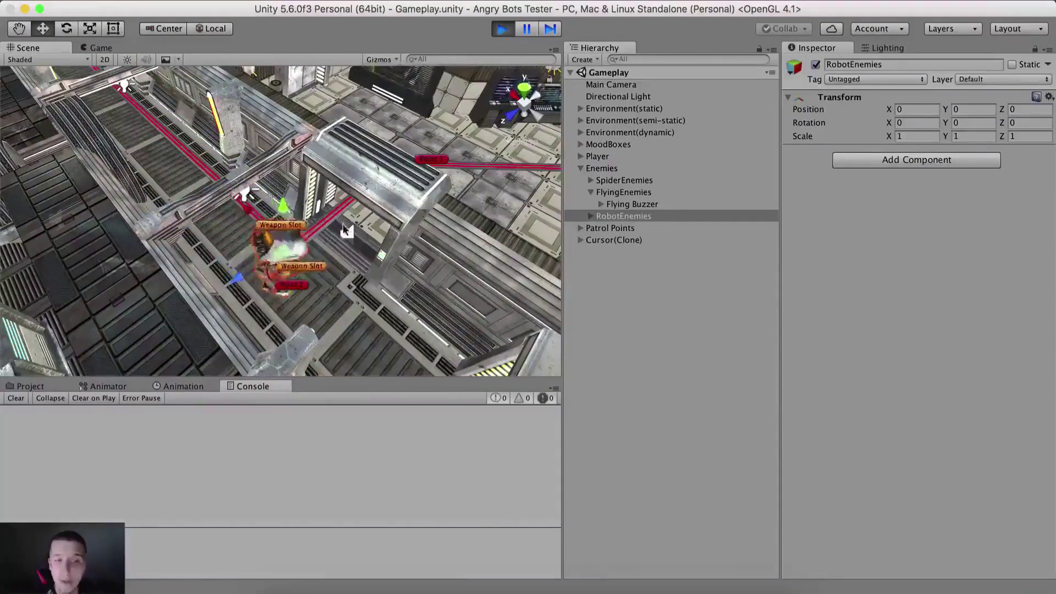
{"action": "middle_click_drag", "start_coordinate": [370, 212], "coordinate": [330, 247]}
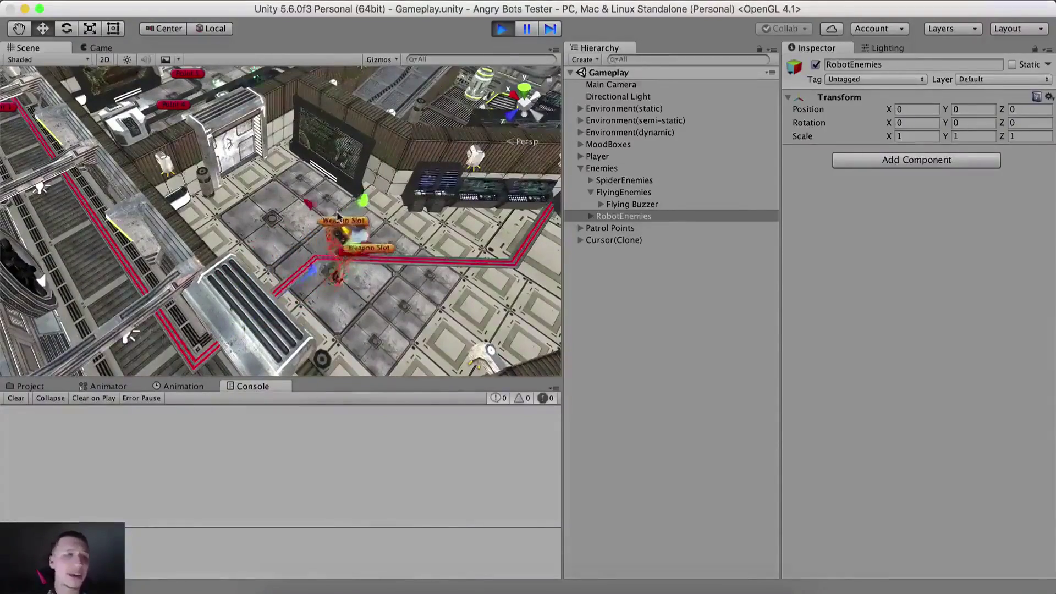
{"action": "right_click_drag", "start_coordinate": [335, 217], "coordinate": [355, 228]}
{"action": "middle_click_drag", "start_coordinate": [374, 322], "coordinate": [307, 252]}
{"action": "right_click_drag", "start_coordinate": [307, 253], "coordinate": [302, 235]}
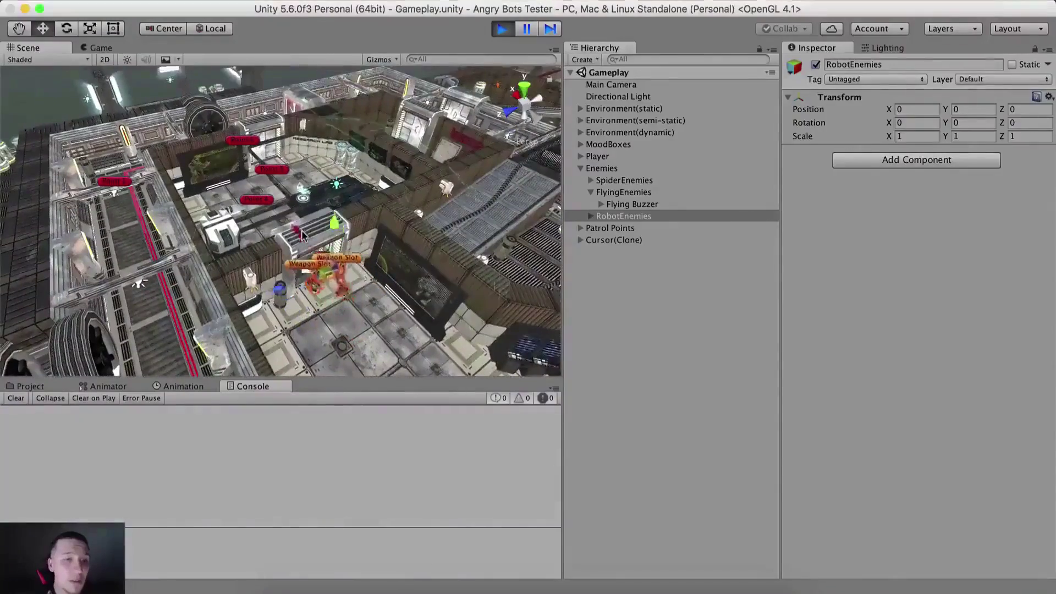
{"action": "scroll", "coordinate": [336, 108], "scroll_direction": "up", "scroll_amount": 3}
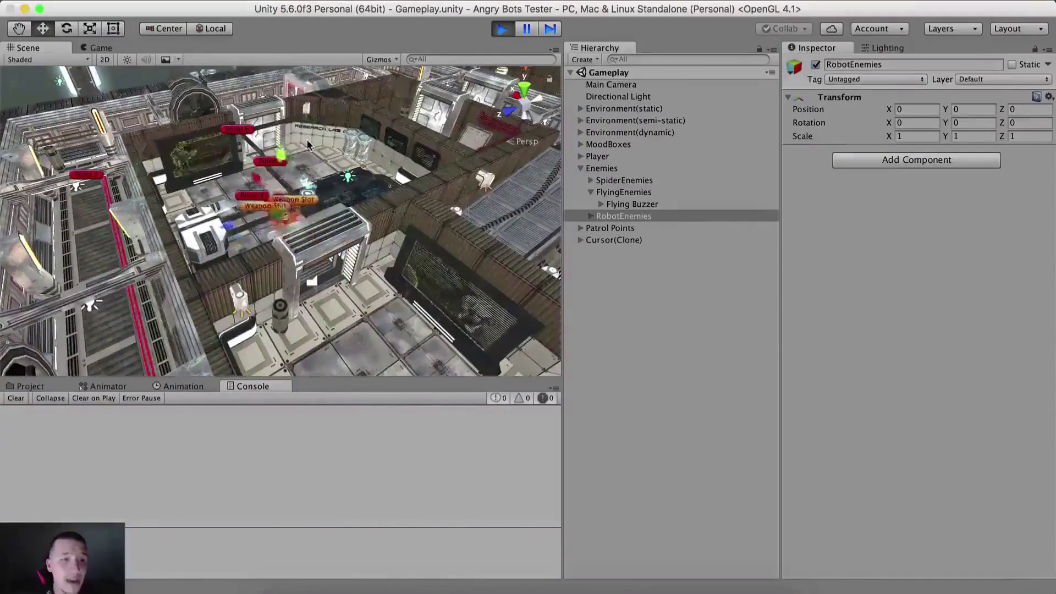
{"action": "middle_click_drag", "start_coordinate": [308, 144], "coordinate": [382, 238]}
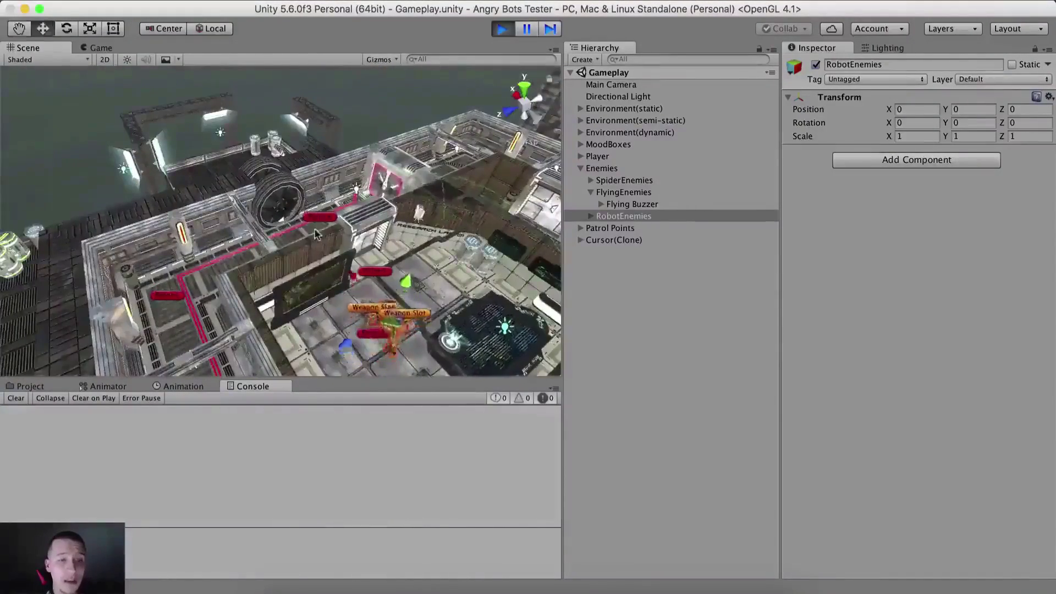
{"action": "middle_click_drag", "start_coordinate": [315, 230], "coordinate": [304, 217]}
{"action": "scroll", "coordinate": [303, 216], "scroll_direction": "up", "scroll_amount": 1}
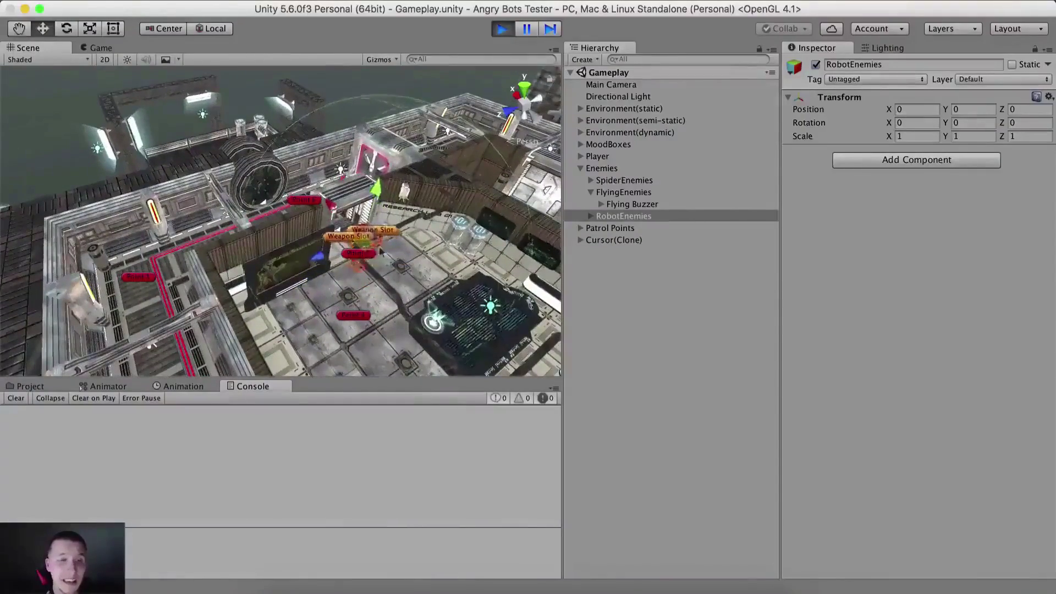
Frame the Player in the scene and inspect the nearby Enemy Spider (1)'s AI object and its detection sphere.
{"action": "double_click", "coordinate": [592, 158]}
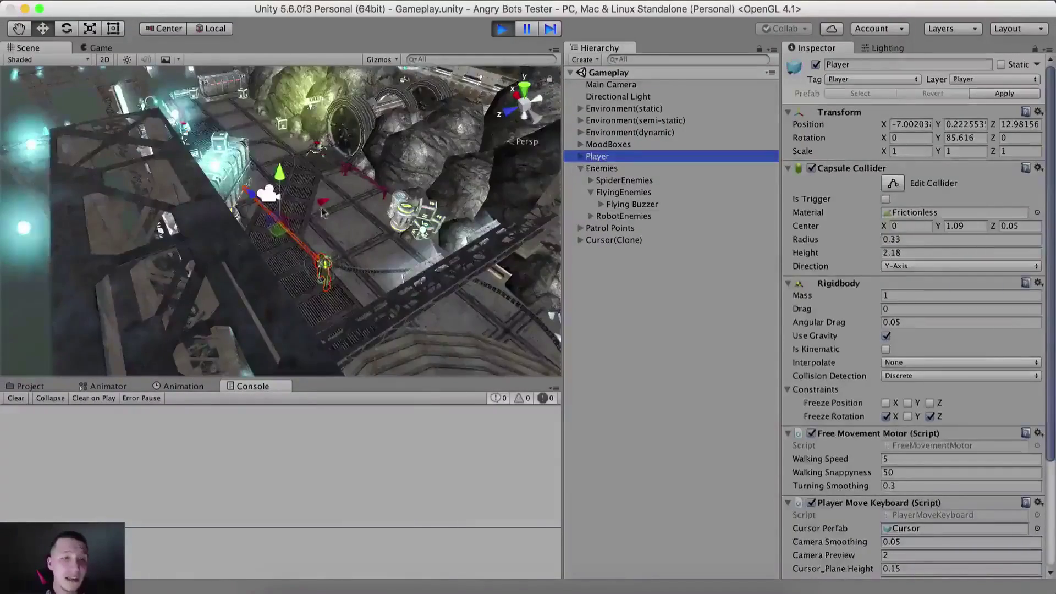
{"action": "scroll", "coordinate": [323, 212], "scroll_direction": "up", "scroll_amount": 5}
{"action": "right_click_drag", "start_coordinate": [322, 211], "coordinate": [330, 193]}
{"action": "scroll", "coordinate": [331, 193], "scroll_direction": "up", "scroll_amount": 3}
{"action": "left_click", "coordinate": [332, 195]}
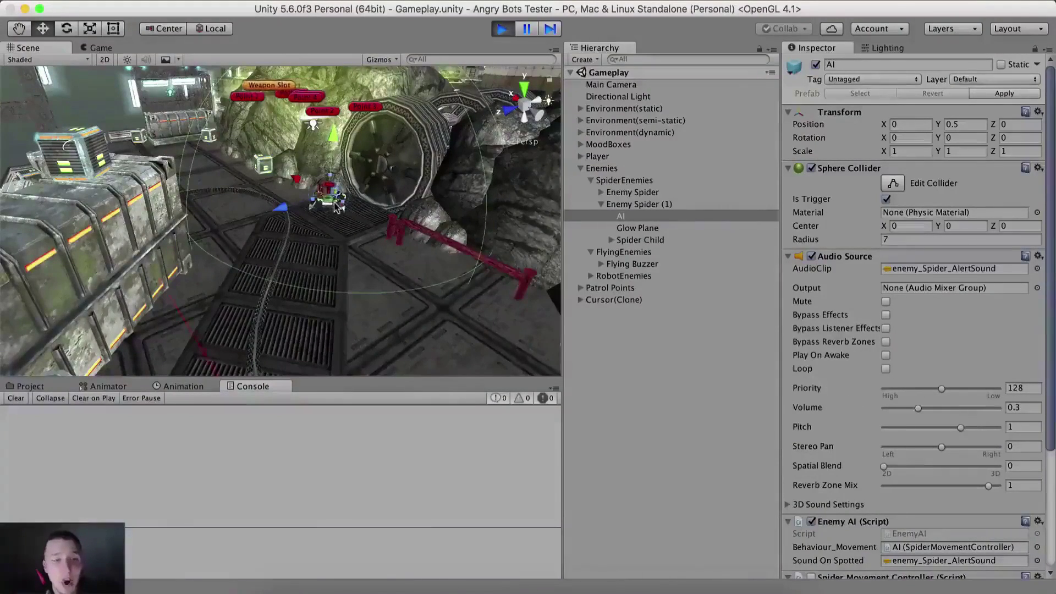
{"action": "right_click_drag", "start_coordinate": [331, 204], "coordinate": [347, 234]}
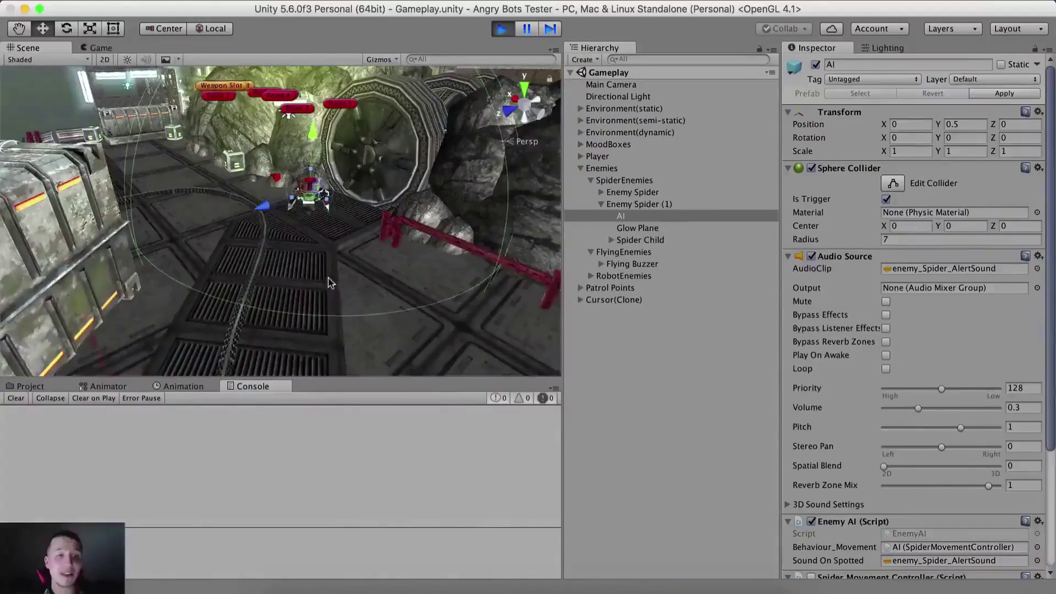
{"action": "right_click_drag", "start_coordinate": [427, 257], "coordinate": [454, 233]}
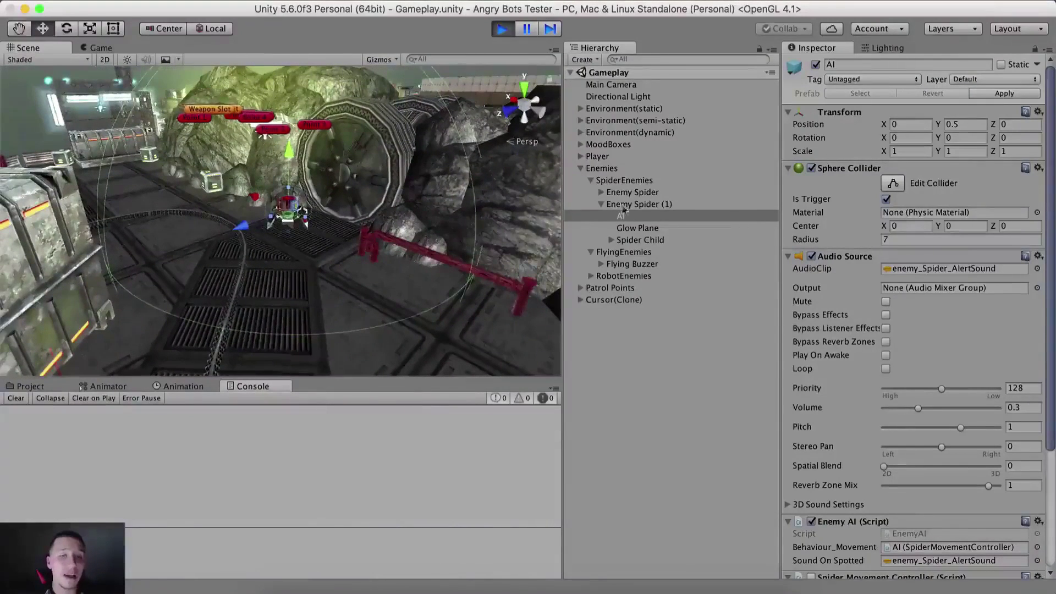
{"action": "left_click", "coordinate": [668, 388]}
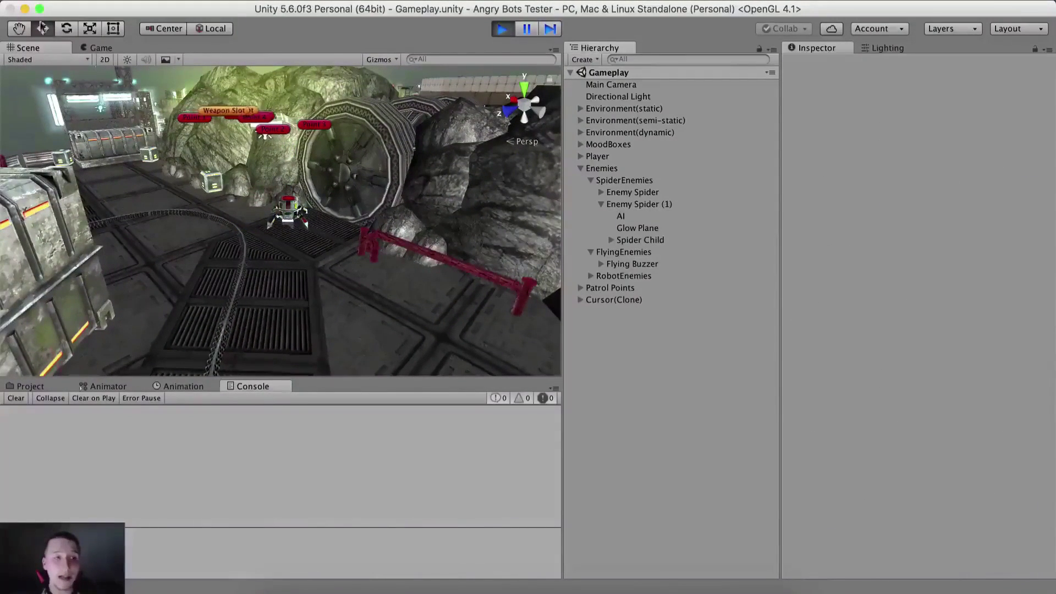
Return to the Game view, walk the player up to the spider and retreat to the round platform to test its chase.
{"action": "left_click", "coordinate": [101, 48]}
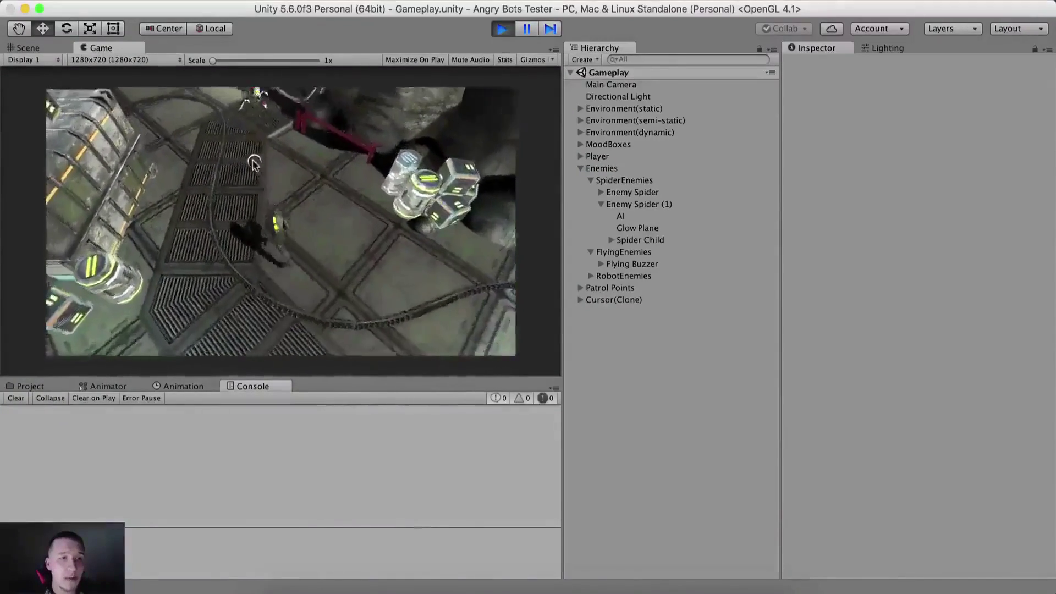
{"action": "key", "text": "w"}
{"action": "key", "text": "a"}
{"action": "key", "text": "s"}
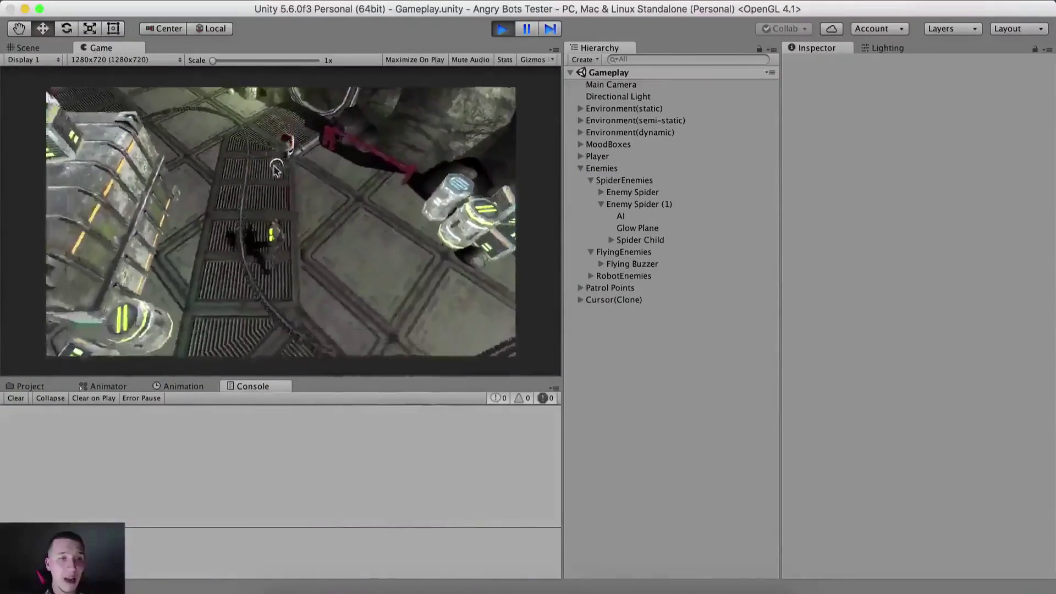
{"action": "key", "text": "s"}
{"action": "key", "text": "d"}
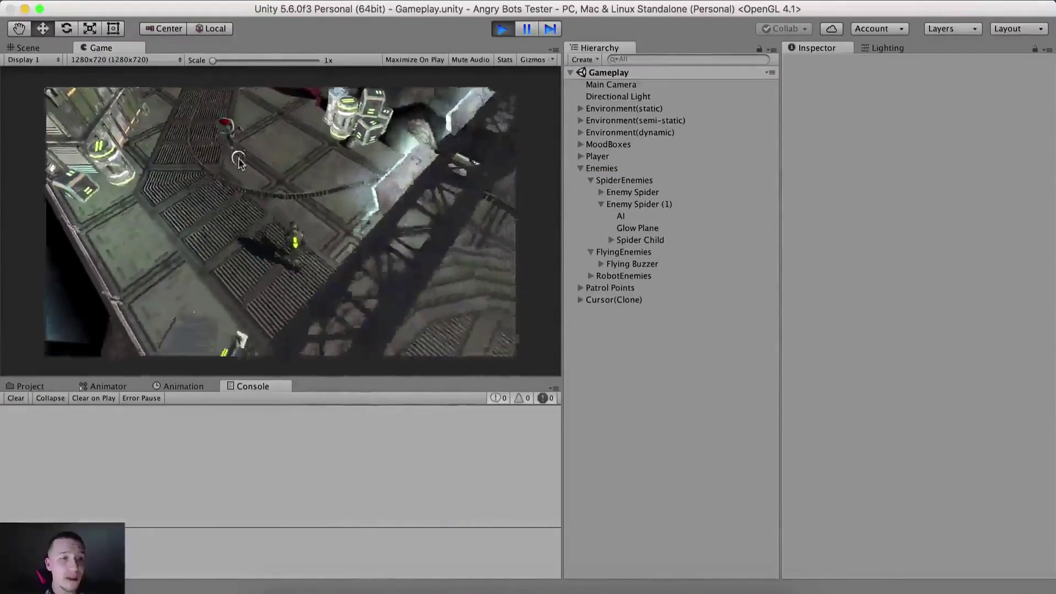
{"action": "key", "text": "d"}
{"action": "key", "text": "s"}
{"action": "key", "text": "a"}
{"action": "key", "text": "w"}
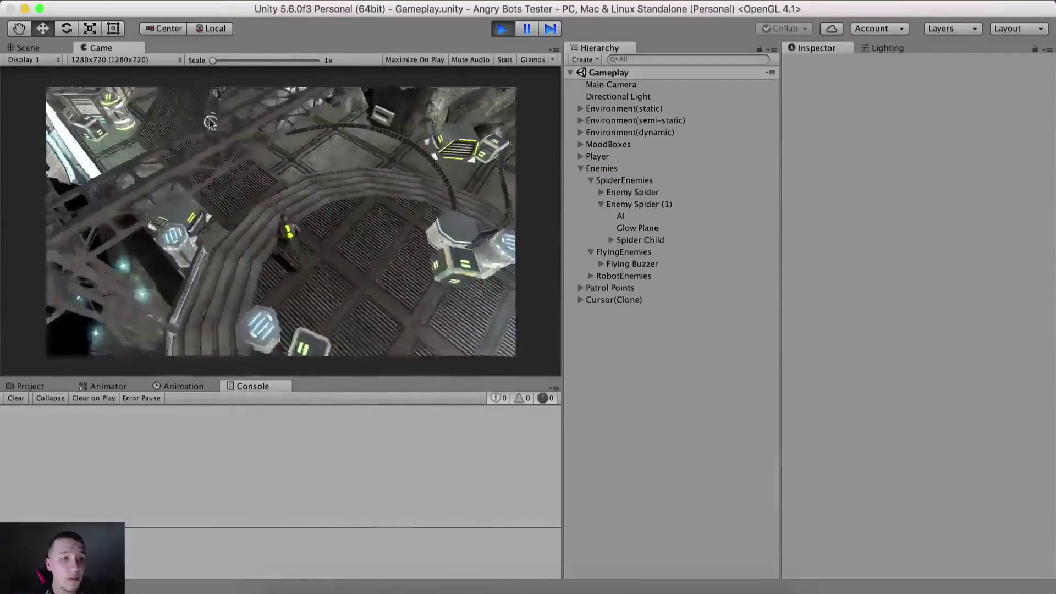
Lure the spider again by walking the player back up the grated path and retreating to the round platform.
{"action": "key", "text": "w"}
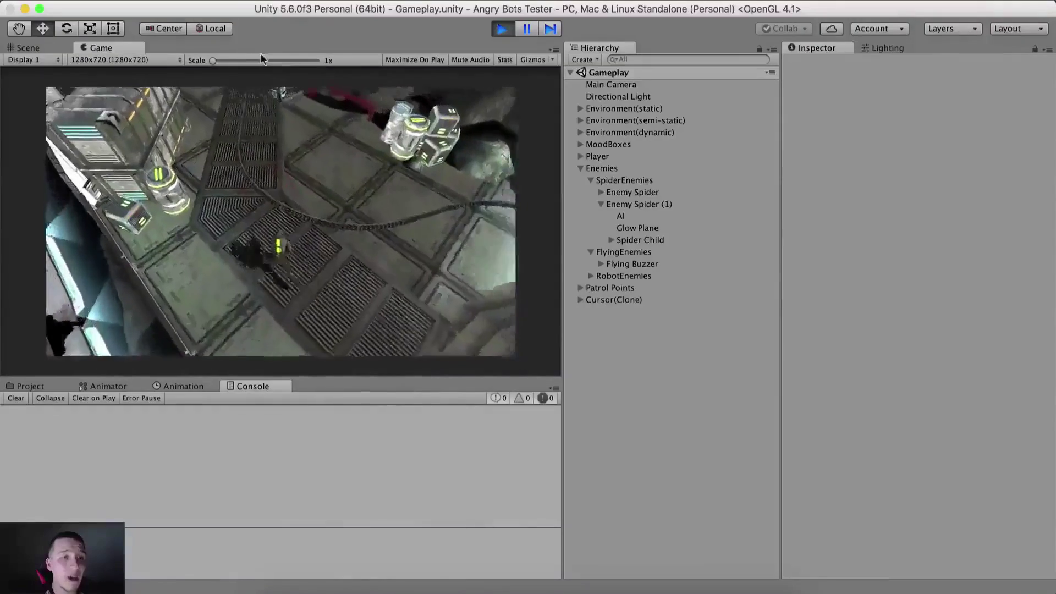
{"action": "key", "text": "w"}
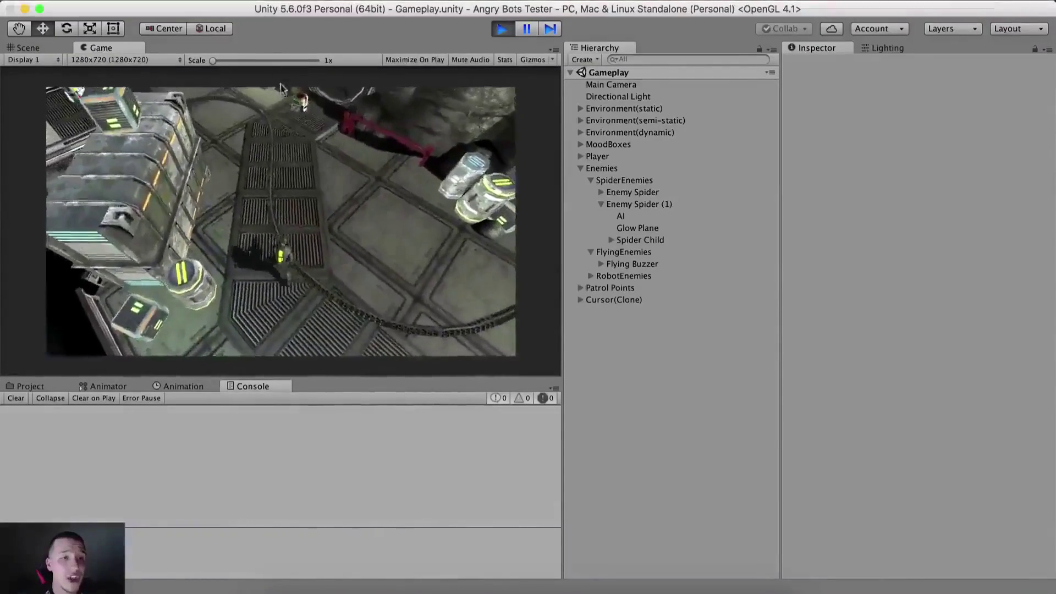
{"action": "key", "text": "w"}
{"action": "key", "text": "d"}
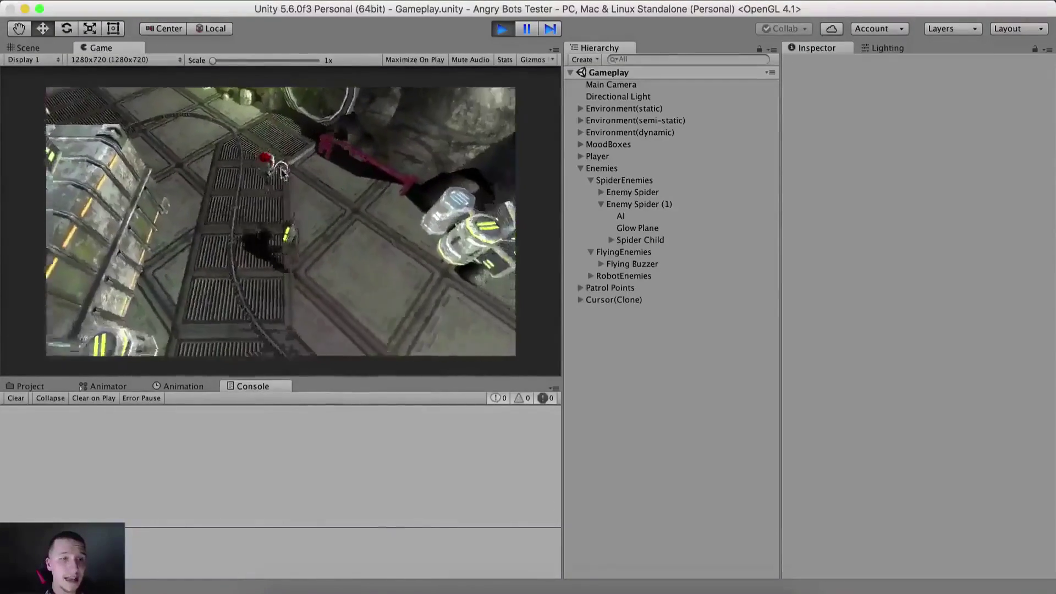
{"action": "key", "text": "w"}
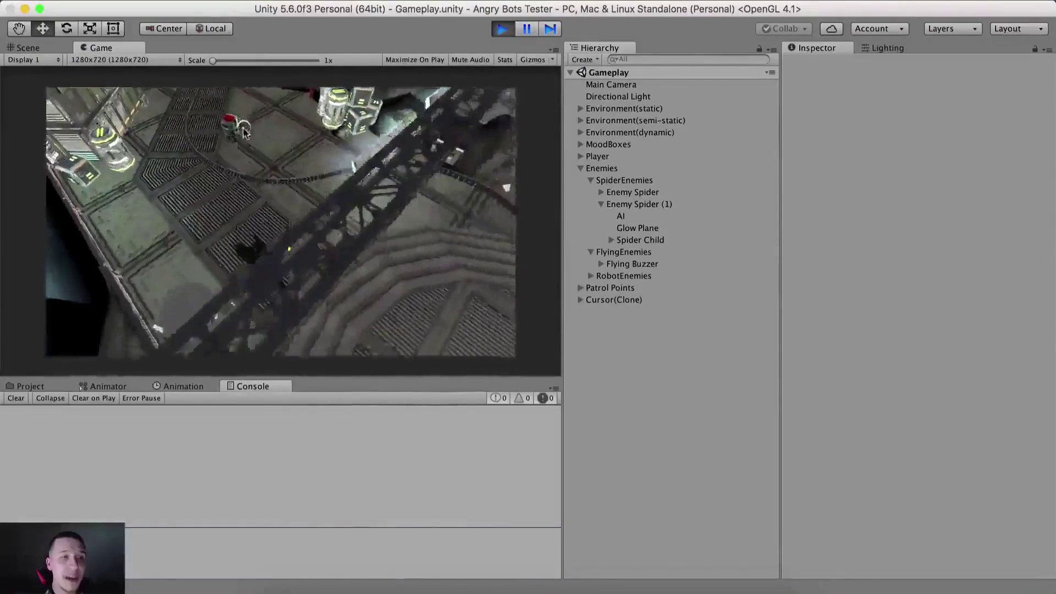
{"action": "key", "text": "w"}
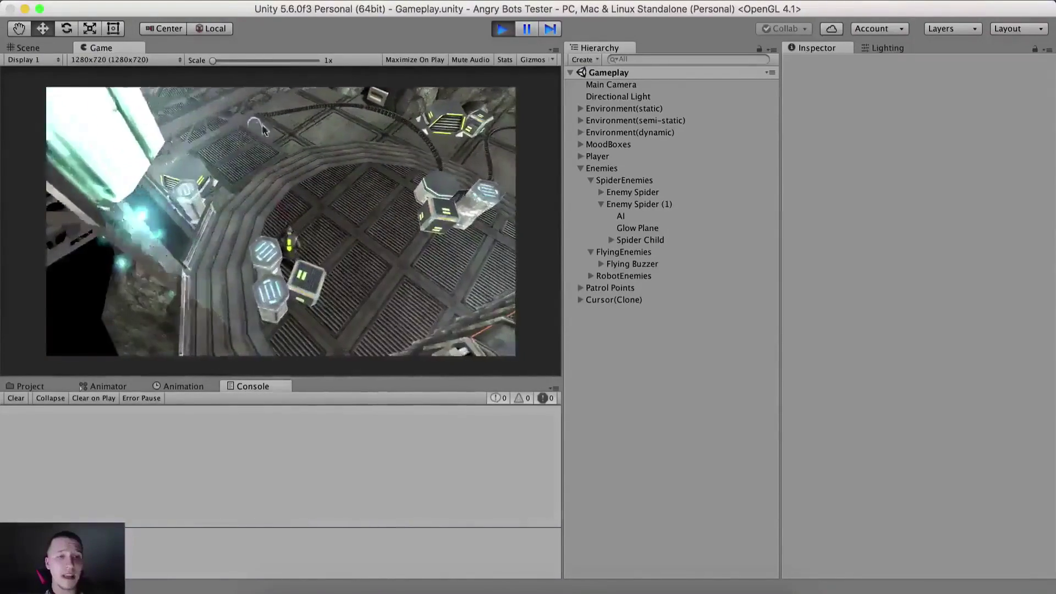
{"action": "key", "text": "w"}
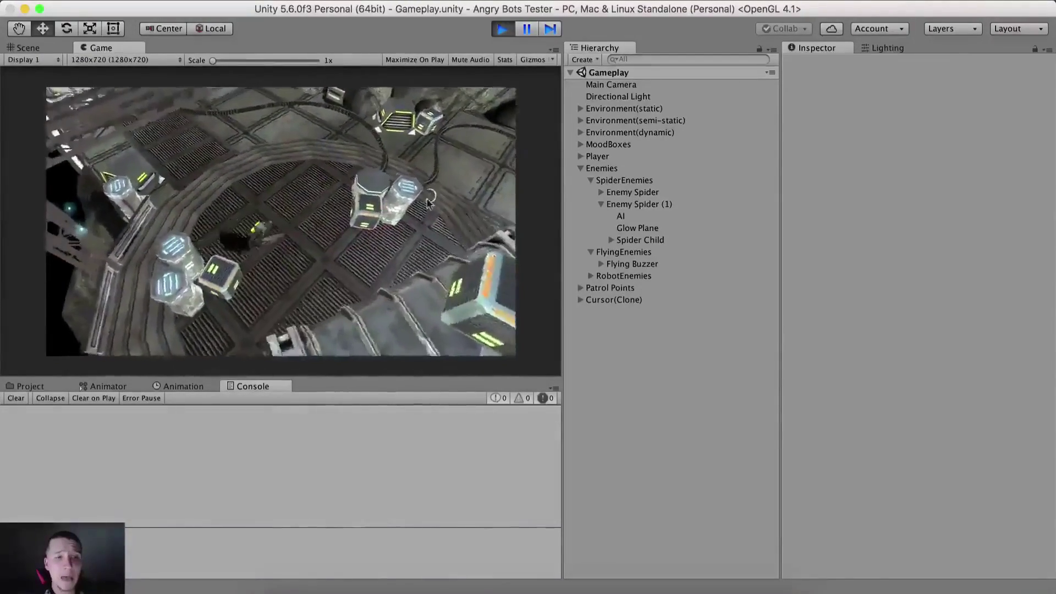
Walk the player across the round platform to the tiled floor beyond it to provoke the flying buzzer.
{"action": "key", "text": "d"}
{"action": "key", "text": "w"}
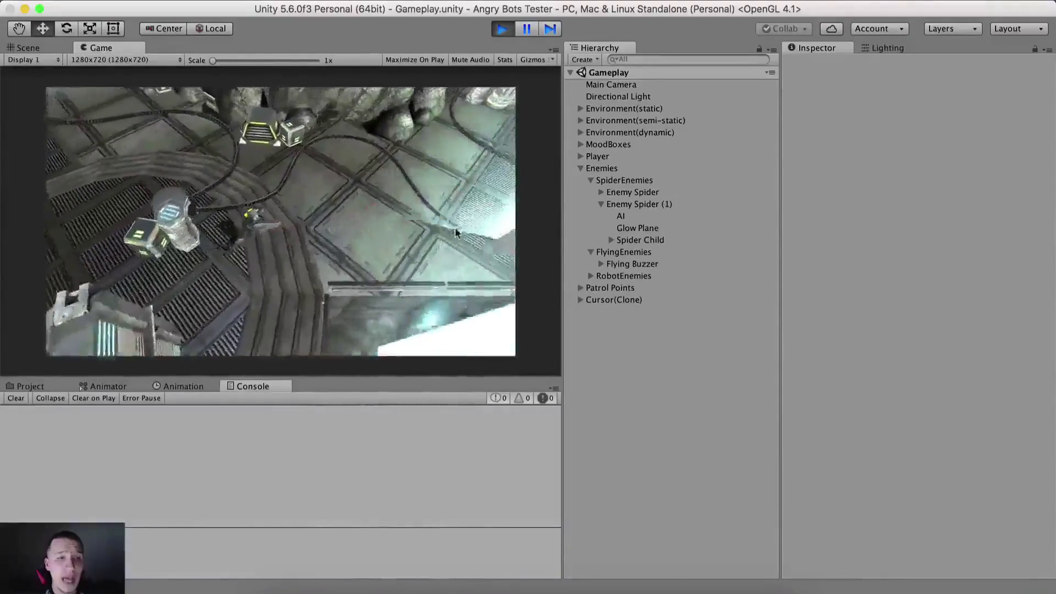
{"action": "key", "text": "d"}
{"action": "key", "text": "w"}
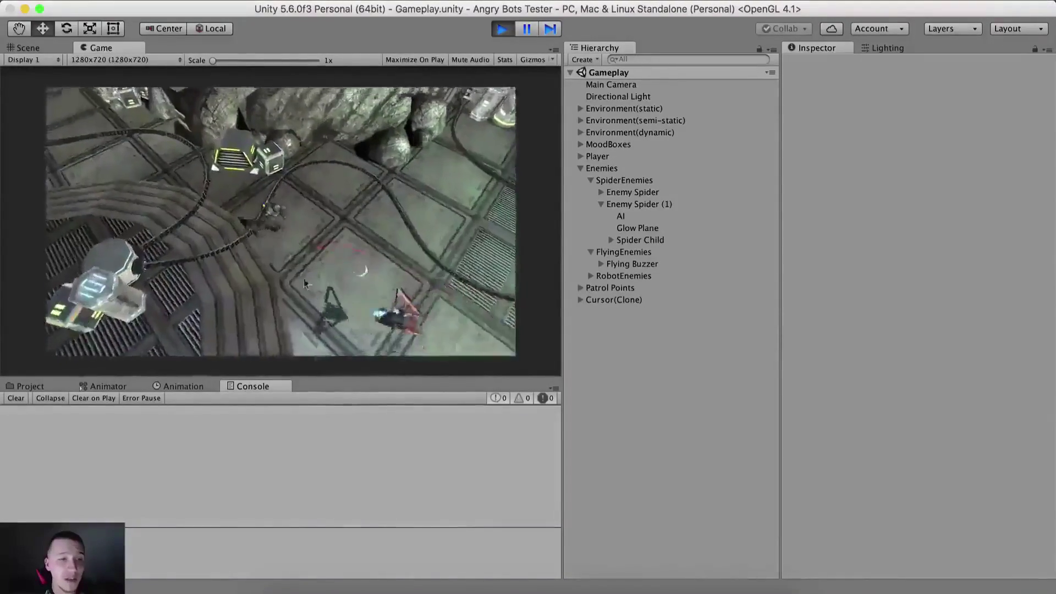
{"action": "key", "text": "d"}
{"action": "key", "text": "s"}
{"action": "key", "text": "a"}
{"action": "key", "text": "d"}
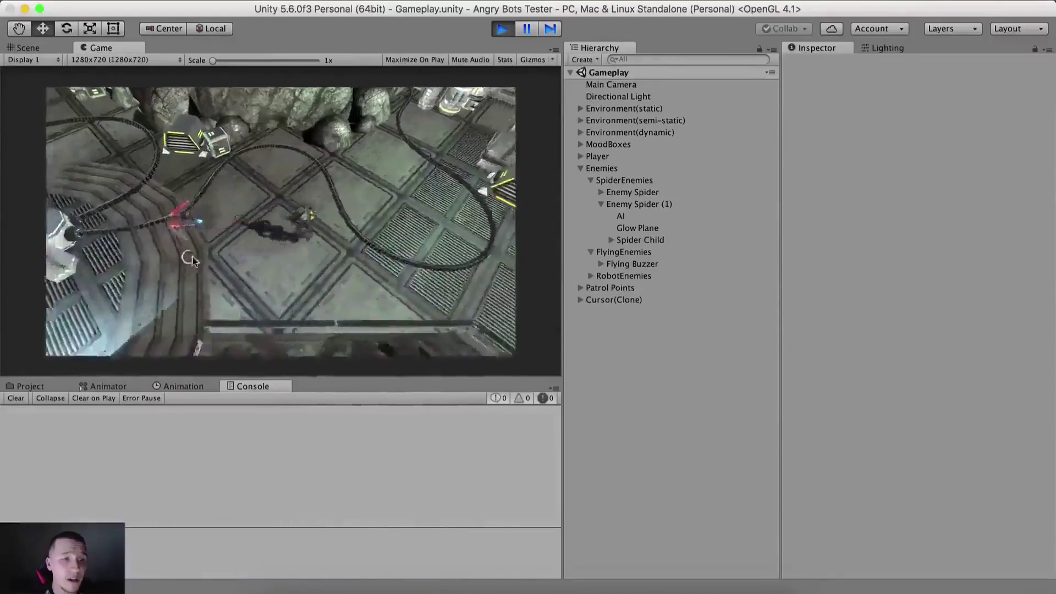
Run the player back and forth on the tiled floor to make the flying buzzer chase and attack.
{"action": "key", "text": "d"}
{"action": "key", "text": "s"}
{"action": "key", "text": "w"}
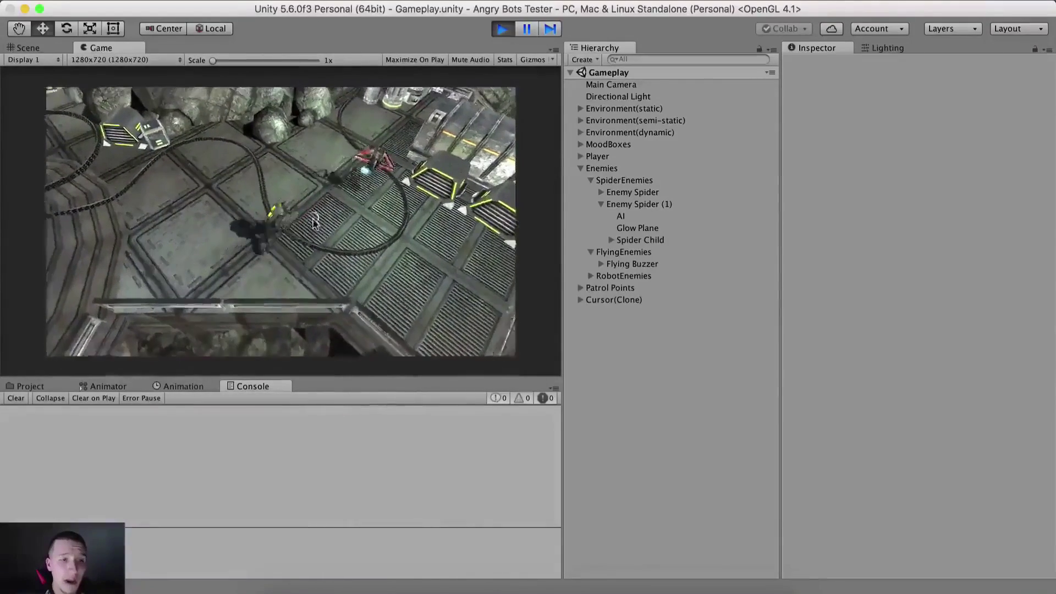
{"action": "key", "text": "w"}
{"action": "key", "text": "a"}
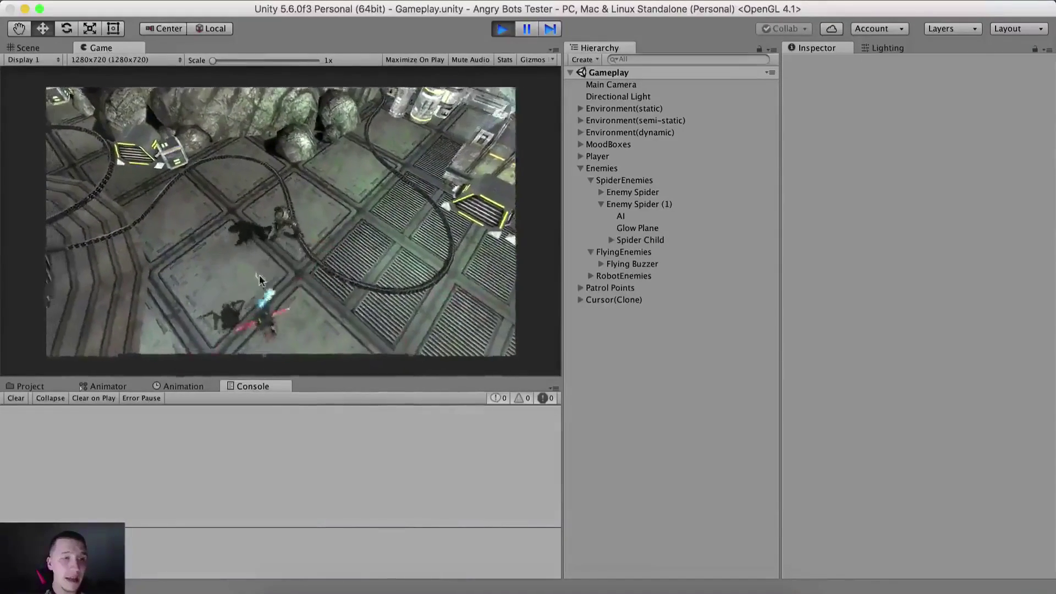
{"action": "key", "text": "s"}
{"action": "key", "text": "a"}
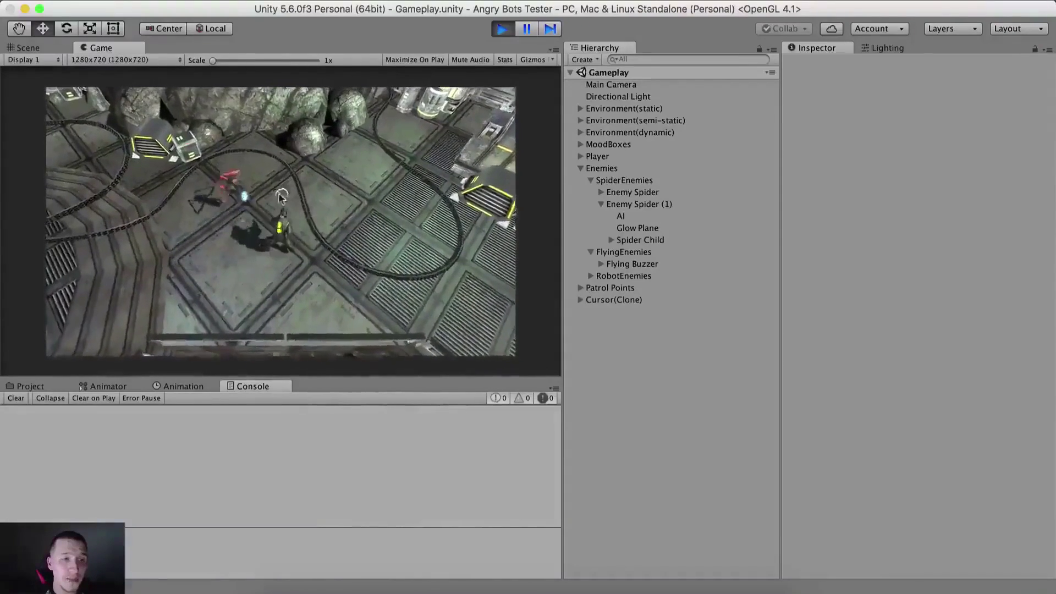
{"action": "key", "text": "a"}
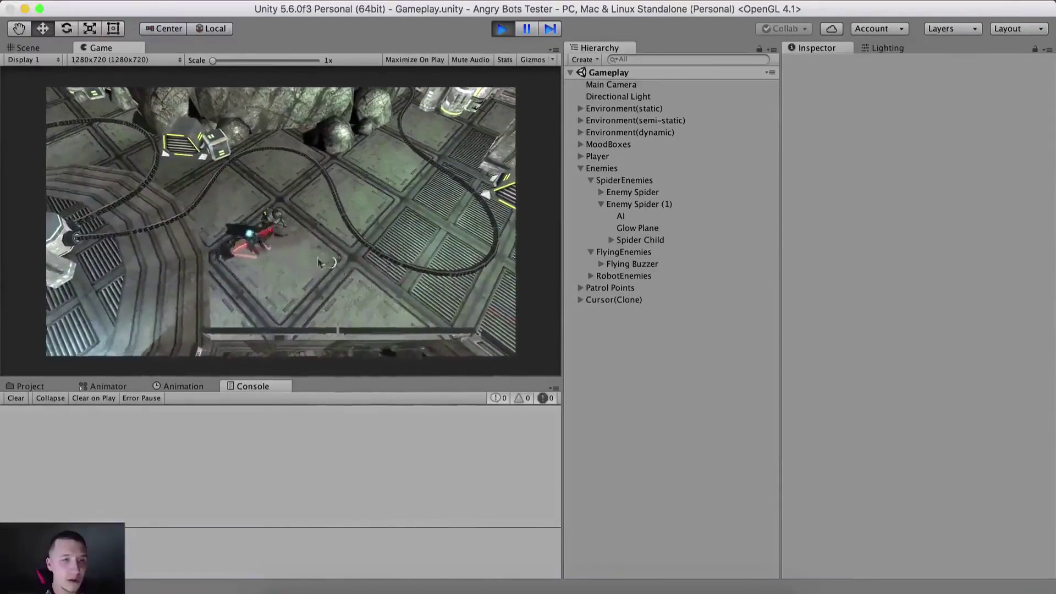
Keep dodging the flying buzzer by circling the player between the tiles and the grated floor.
{"action": "key", "text": "d"}
{"action": "key", "text": "s"}
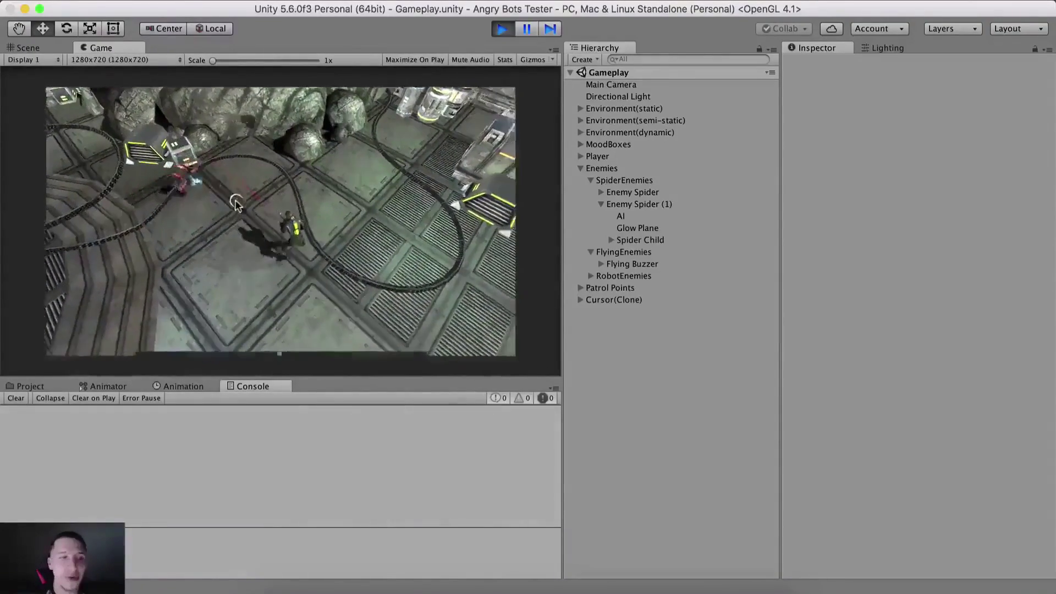
{"action": "key", "text": "a"}
{"action": "key", "text": "d"}
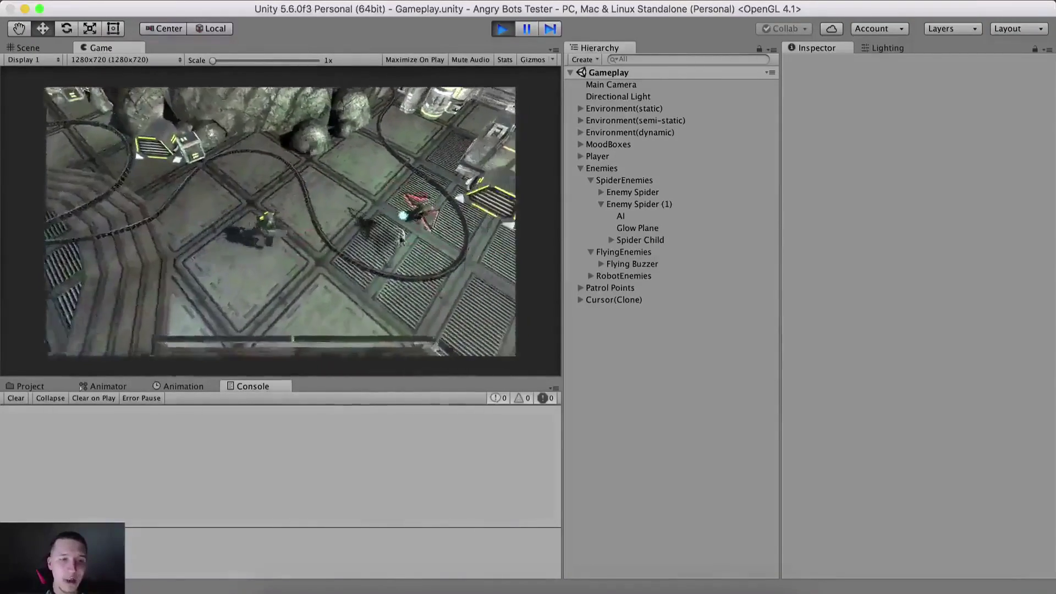
{"action": "key", "text": "w"}
{"action": "key", "text": "d"}
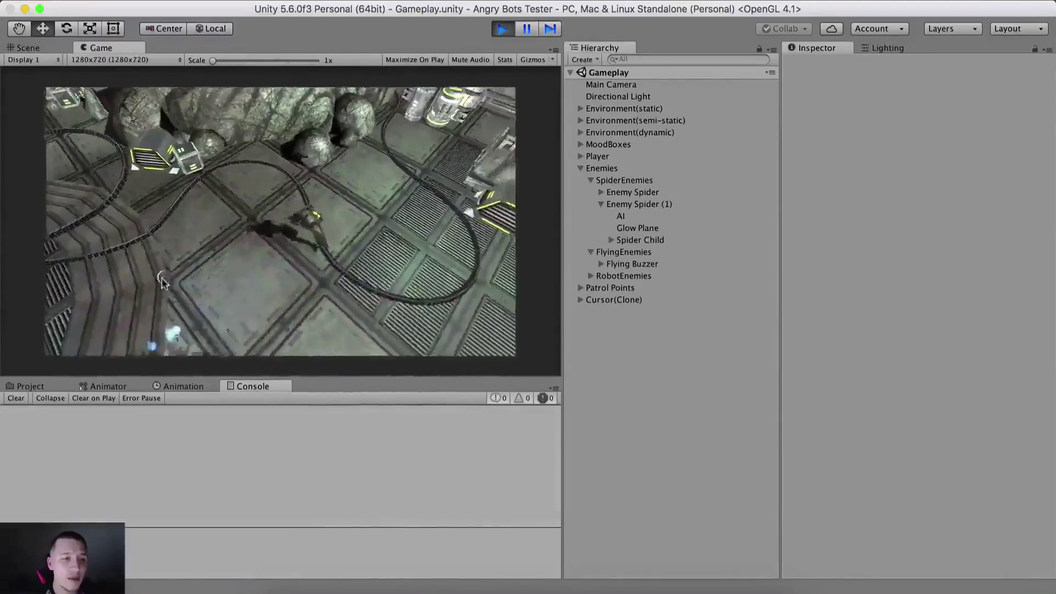
Aim the player at the flying buzzer near the steps and shoot it down.
{"action": "key", "text": "s"}
{"action": "left_click", "coordinate": [110, 278]}
{"action": "left_click_drag", "start_coordinate": [123, 264], "coordinate": [117, 226]}
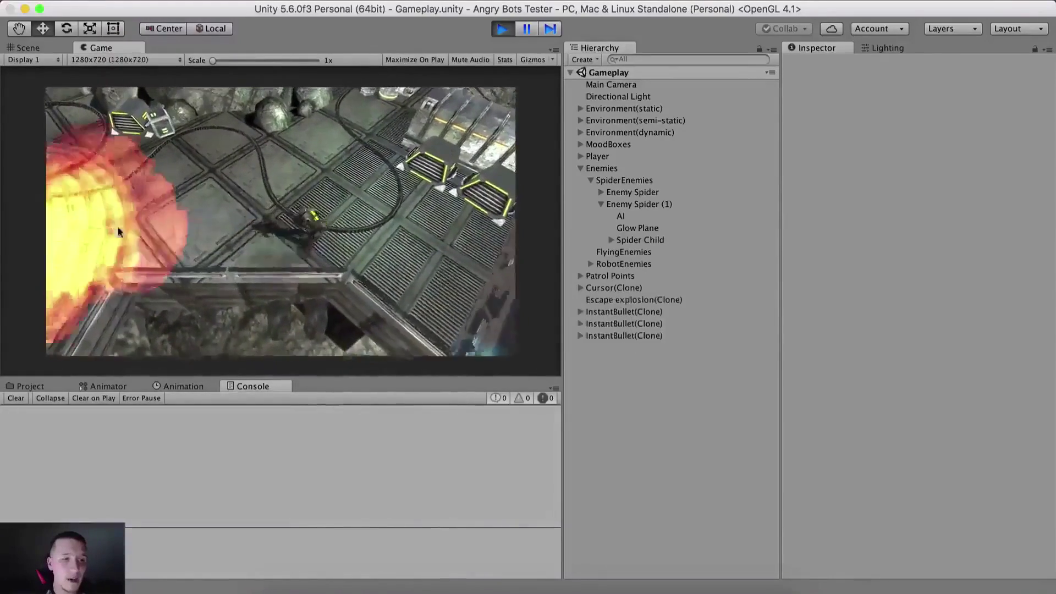
{"action": "key", "text": "a"}
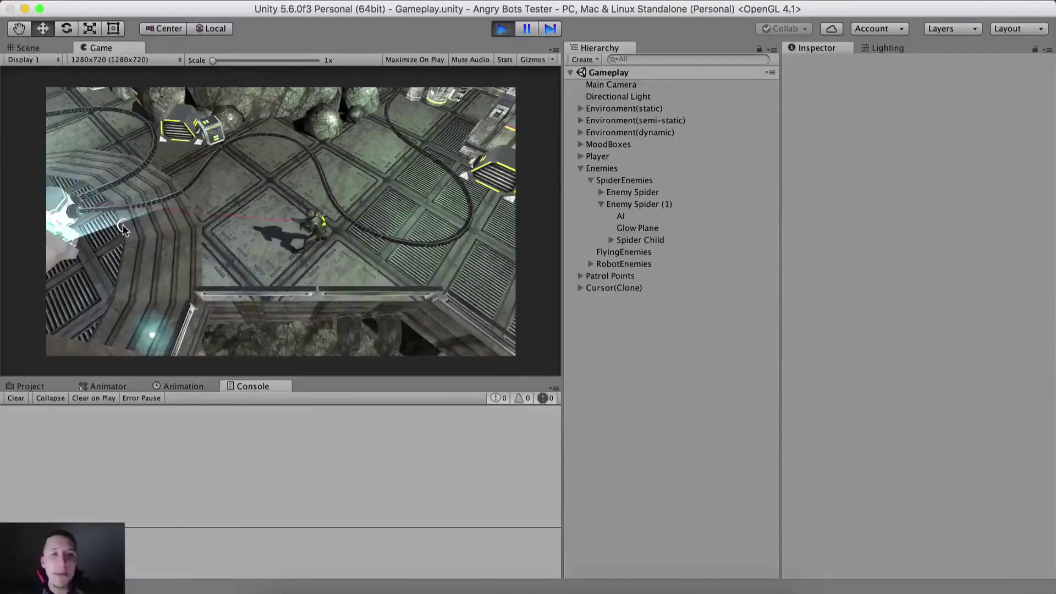
Walk the player back over the round platform to the grated path and shoot Enemy Spider (1).
{"action": "key", "text": "a"}
{"action": "key", "text": "w"}
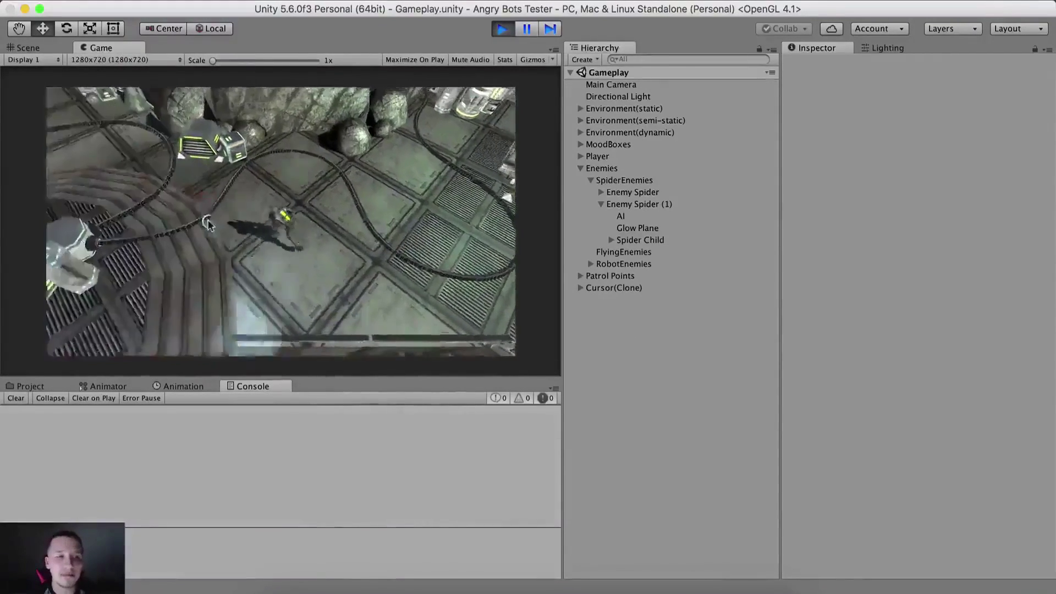
{"action": "key", "text": "a"}
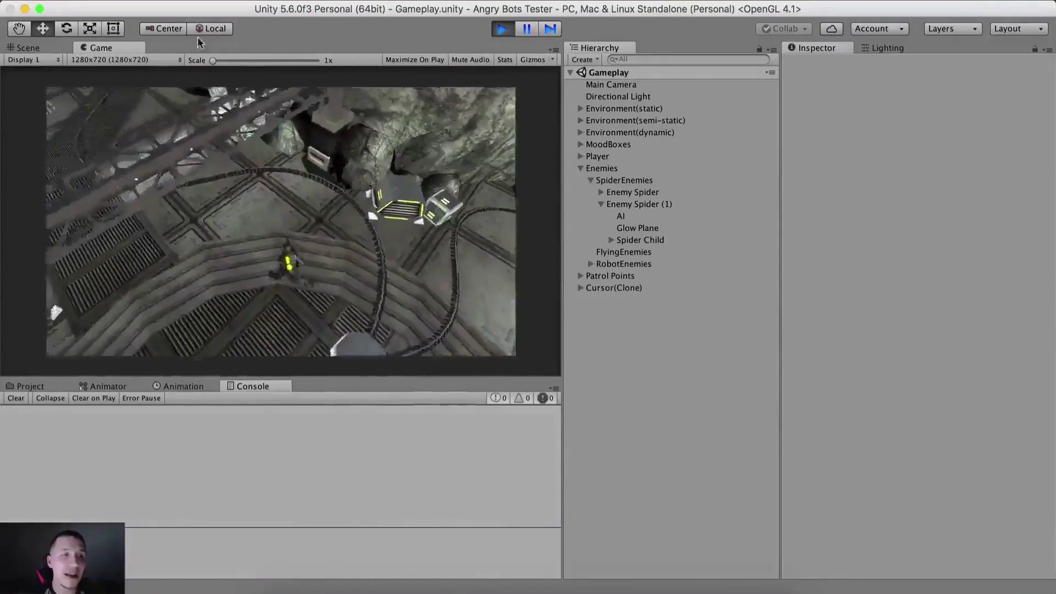
{"action": "key", "text": "w"}
{"action": "key", "text": "a"}
{"action": "key", "text": "w"}
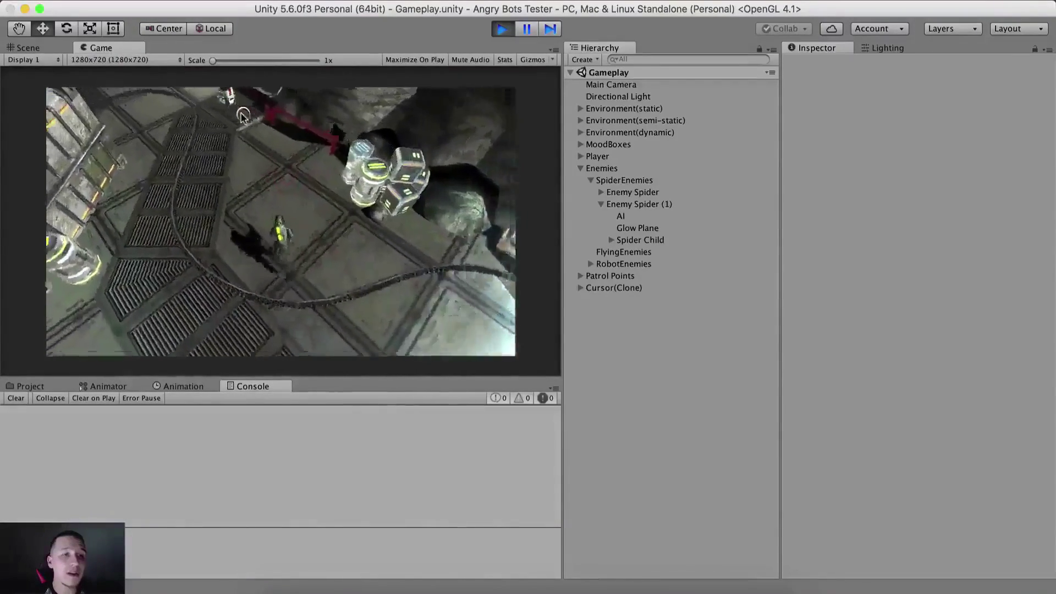
{"action": "left_click", "coordinate": [241, 113]}
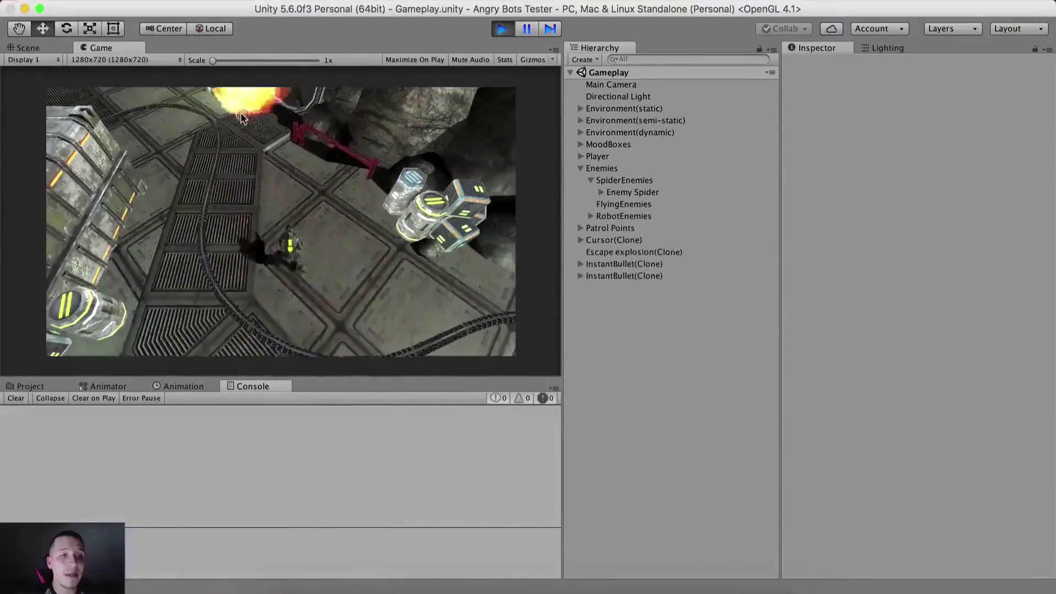
Walk the player past the round tunnel entrance and approach the remaining Enemy Spider on the grated floor to trigger its attack.
{"action": "key", "text": "w"}
{"action": "key", "text": "a"}
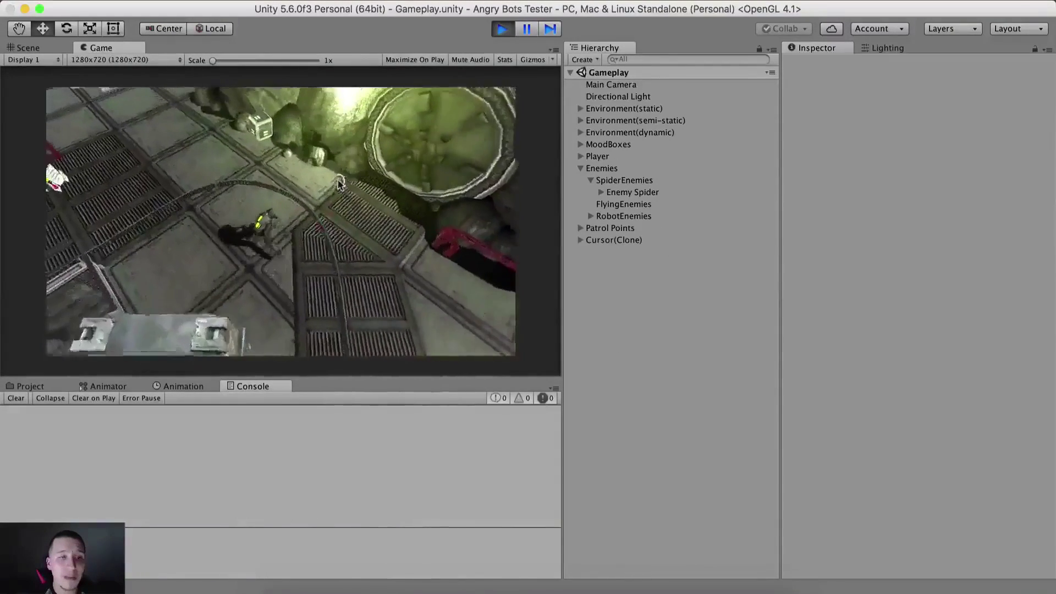
{"action": "key", "text": "w"}
{"action": "key", "text": "a"}
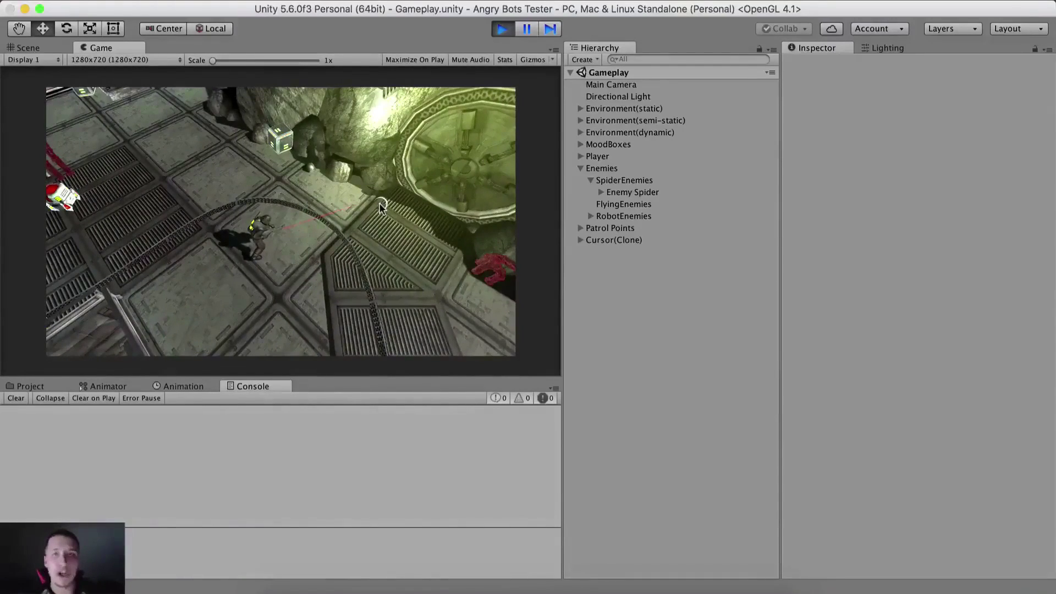
{"action": "key", "text": "w"}
{"action": "key", "text": "a"}
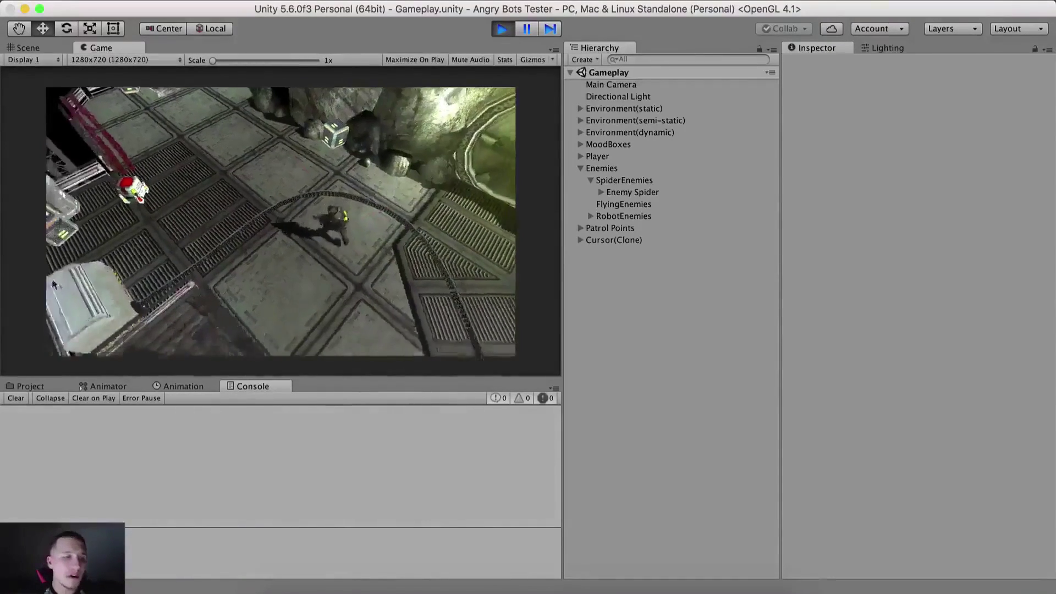
{"action": "key", "text": "a"}
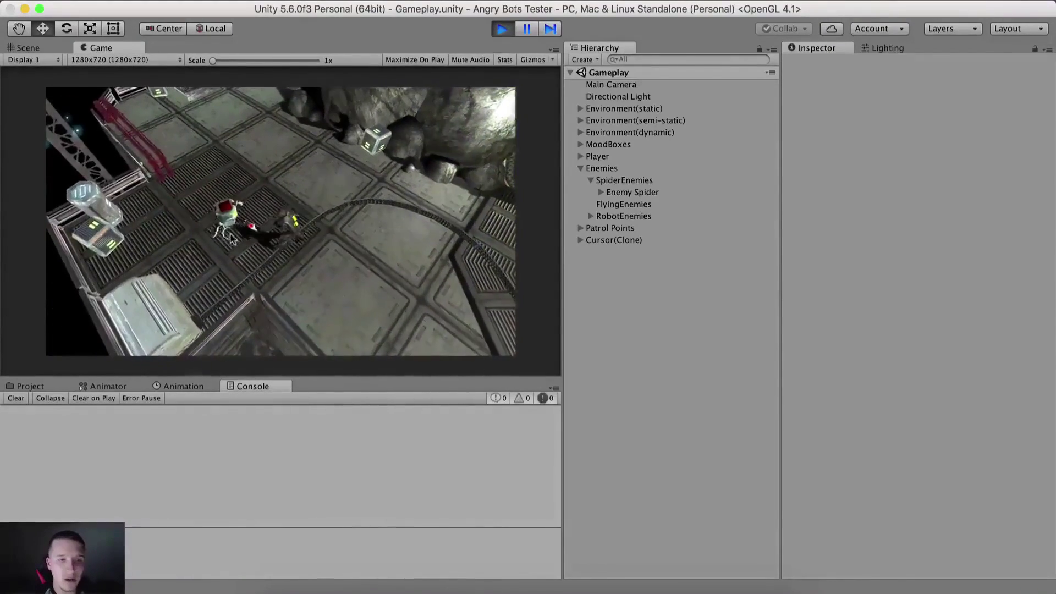
{"action": "key", "text": "a"}
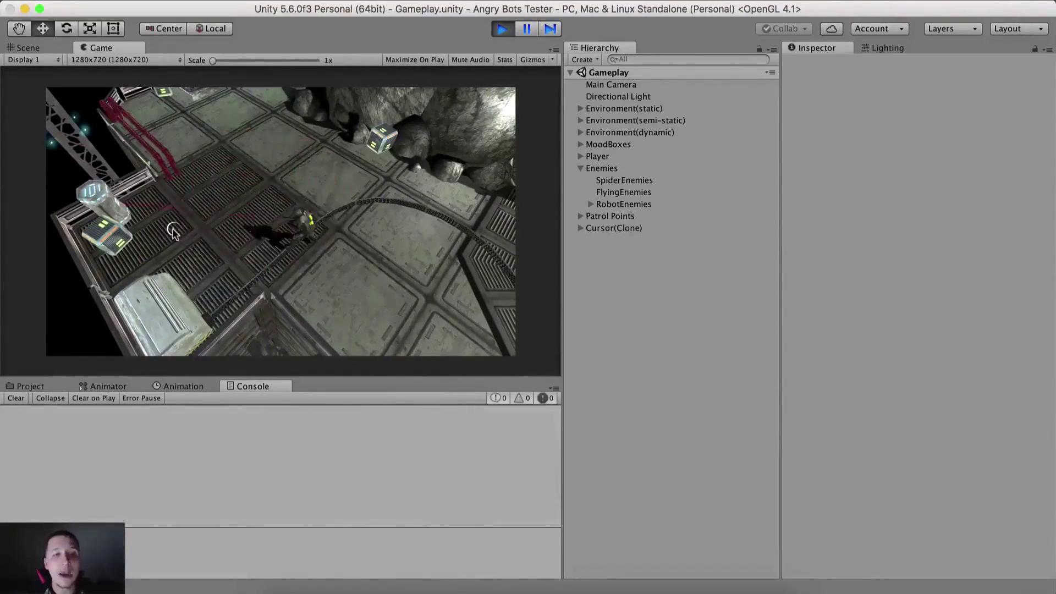
Show the Player's health script properties in the Inspector and walk the player through the round tunnel.
{"action": "left_click", "coordinate": [610, 156]}
{"action": "scroll", "coordinate": [968, 330], "scroll_direction": "down", "scroll_amount": 5}
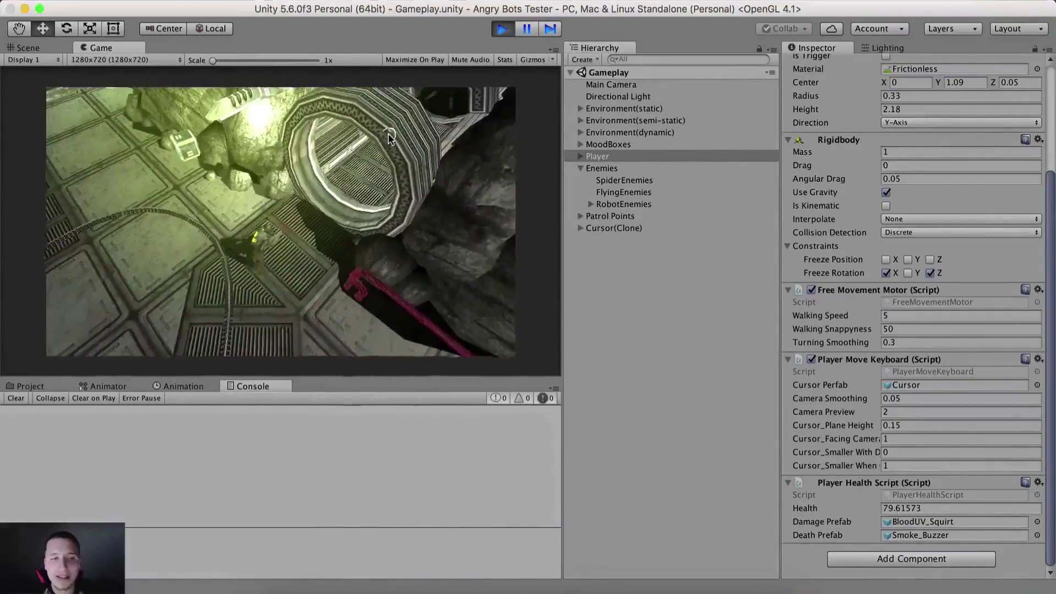
{"action": "key", "text": "w"}
{"action": "key", "text": "d"}
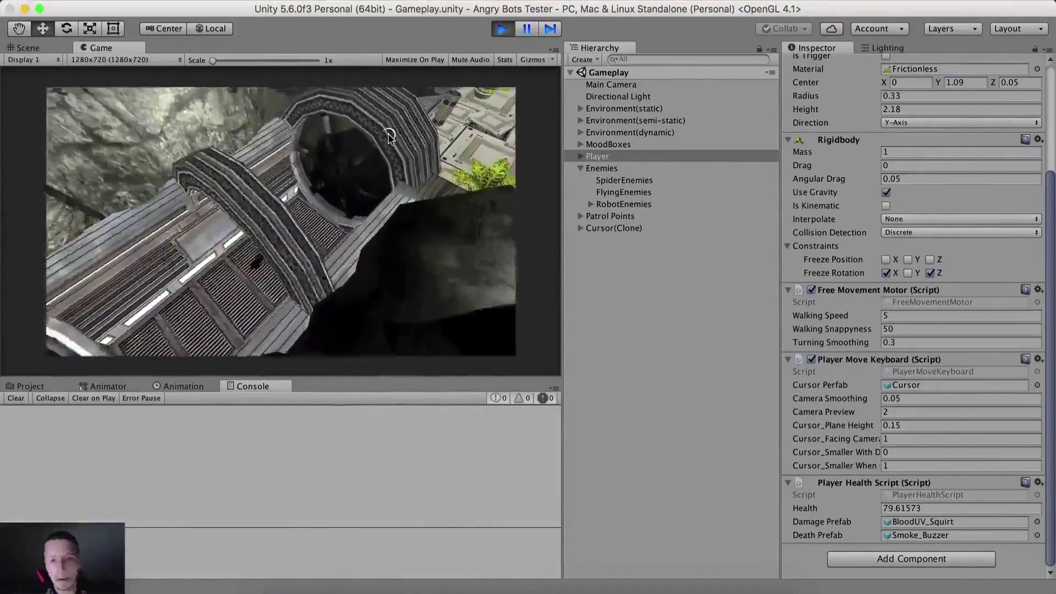
{"action": "key", "text": "w"}
{"action": "key", "text": "d"}
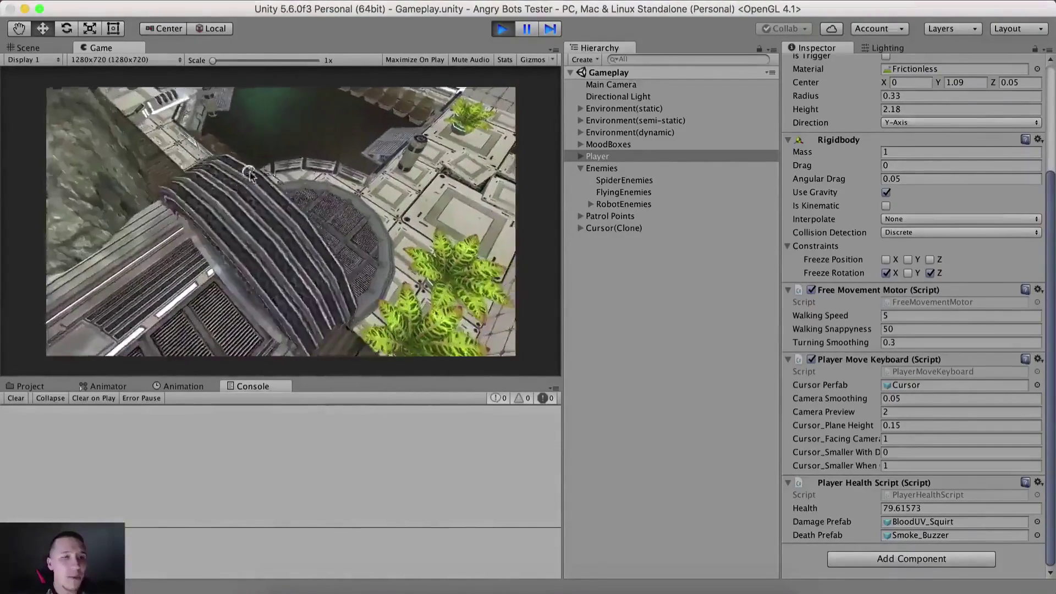
Walk the player along the tiled walkway beside the round pool to the metal door at its end.
{"action": "key", "text": "w"}
{"action": "key", "text": "a"}
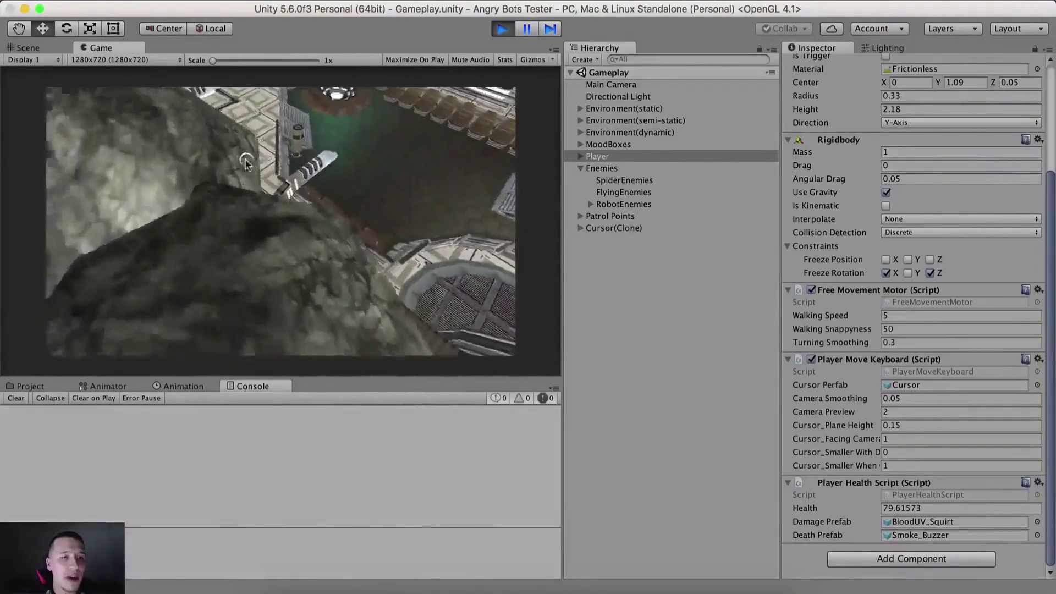
{"action": "key", "text": "w"}
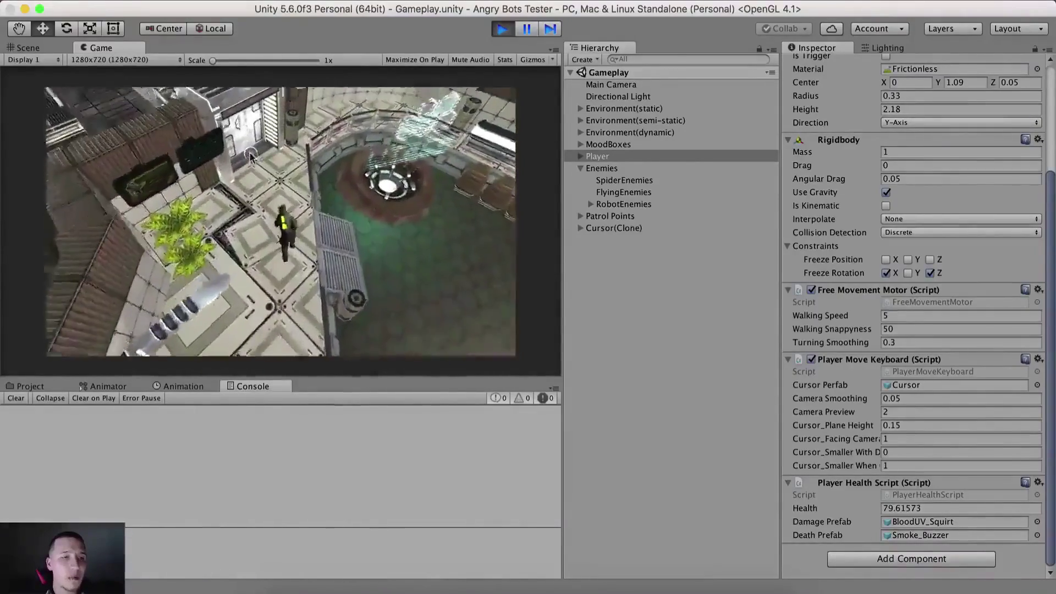
{"action": "key", "text": "w"}
{"action": "key", "text": "w"}
{"action": "key", "text": "a"}
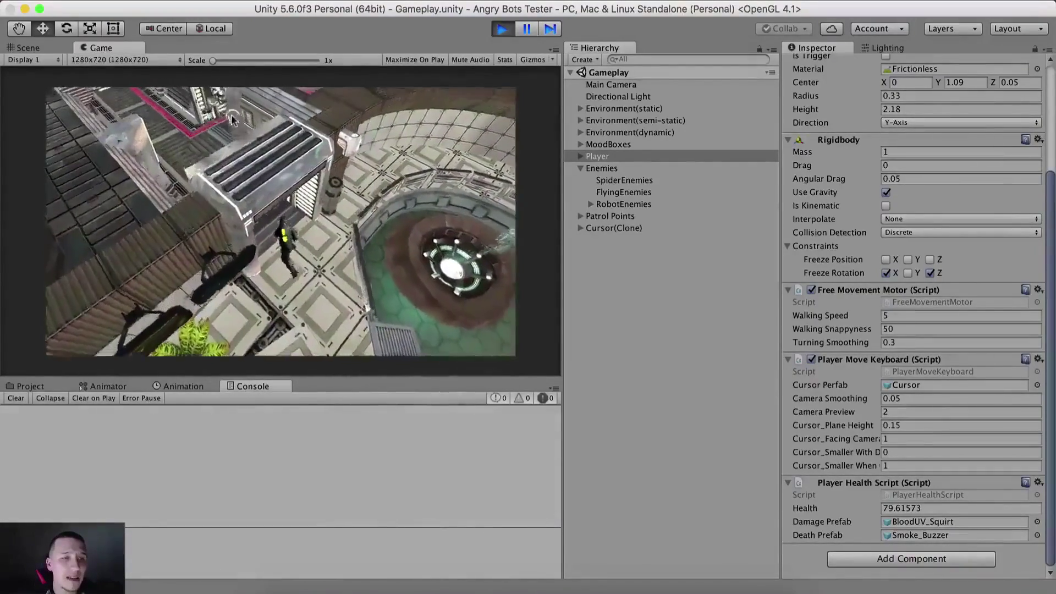
Walk the player through the red-striped corridor into the room with the robot and run past it to provoke it.
{"action": "key", "text": "w"}
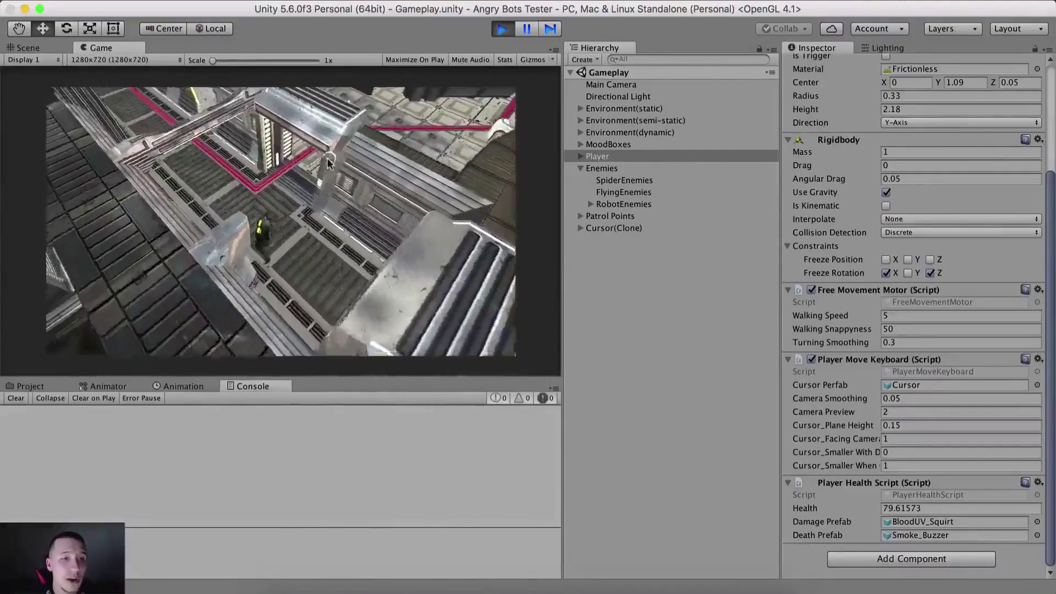
{"action": "key", "text": "w"}
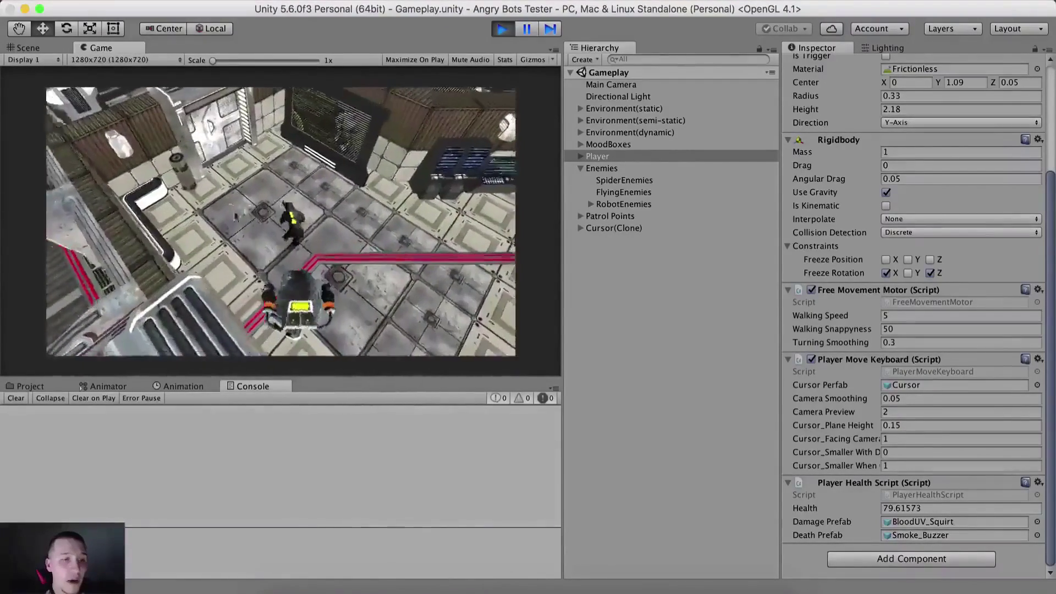
{"action": "key", "text": "d"}
{"action": "key", "text": "d"}
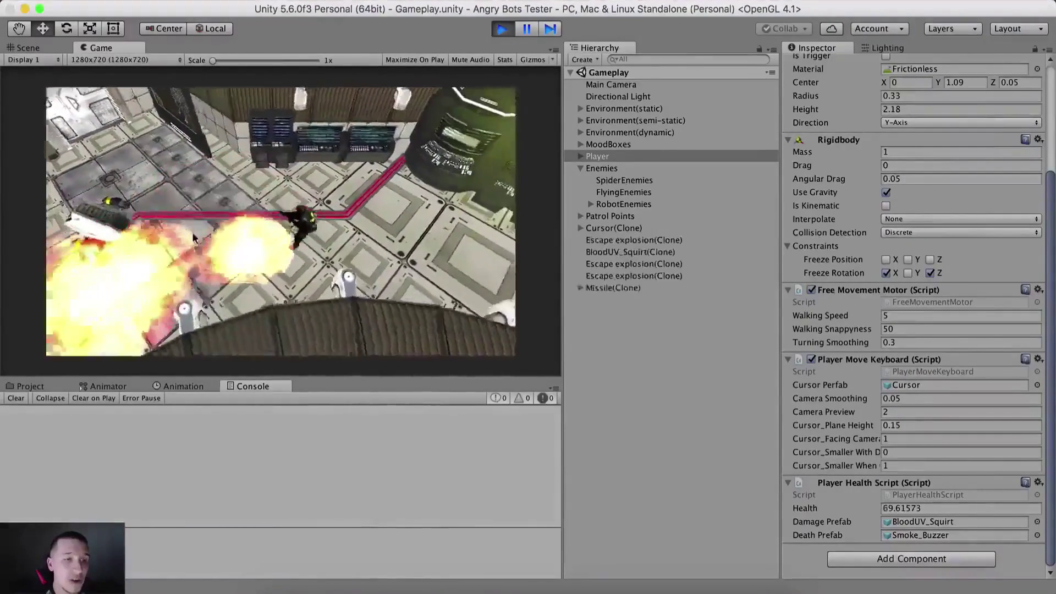
Dodge the robot's missiles and shoot the robot until it is destroyed.
{"action": "key", "text": "s"}
{"action": "mouse_move", "coordinate": [170, 220]}
{"action": "left_mouse_down"}
{"action": "mouse_move", "coordinate": [143, 212]}
{"action": "mouse_move", "coordinate": [176, 216]}
{"action": "left_mouse_up"}
{"action": "key", "text": "w"}
{"action": "key", "text": "a"}
{"action": "key", "text": "a"}
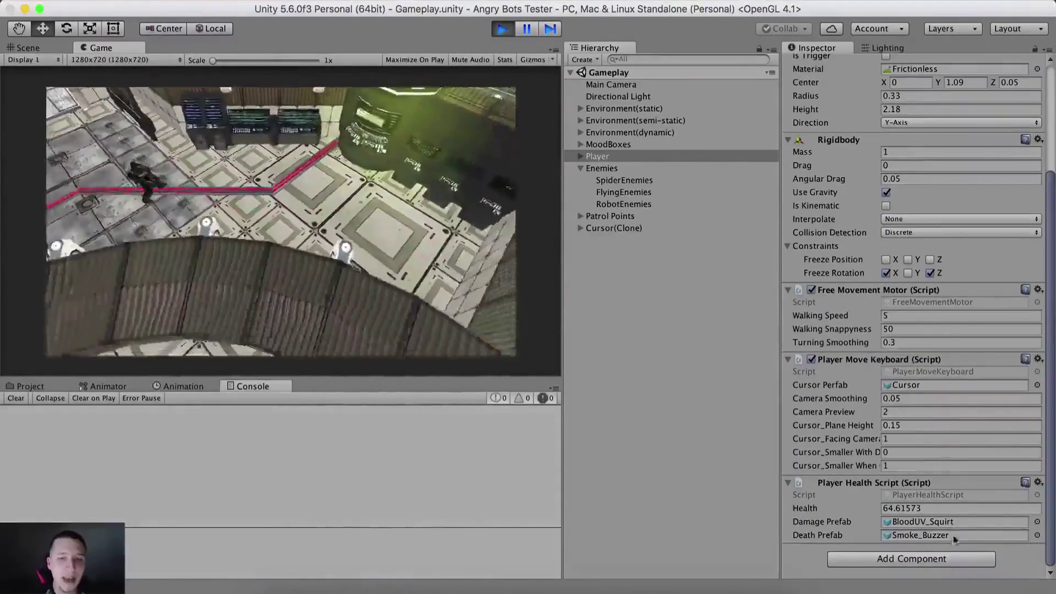
Return control to the game and walk the player through the far door into the research lab area.
{"action": "left_click", "coordinate": [196, 170]}
{"action": "key", "text": "a"}
{"action": "key", "text": "w"}
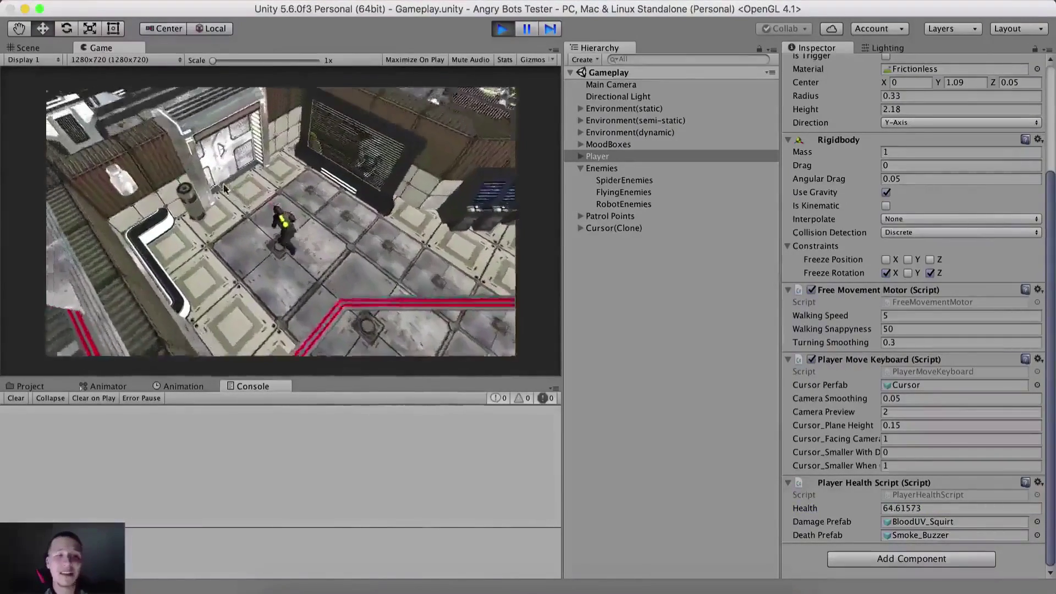
{"action": "key", "text": "w"}
{"action": "key", "text": "a"}
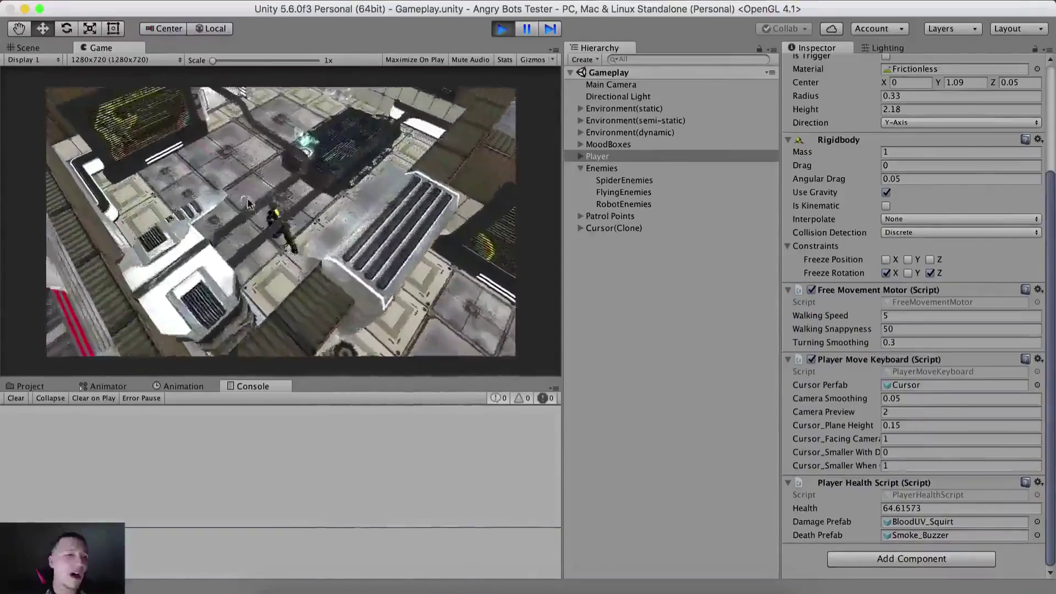
Walk the player through the door beside the Research Lab wall and along the corridor to the red-framed door.
{"action": "key", "text": "w"}
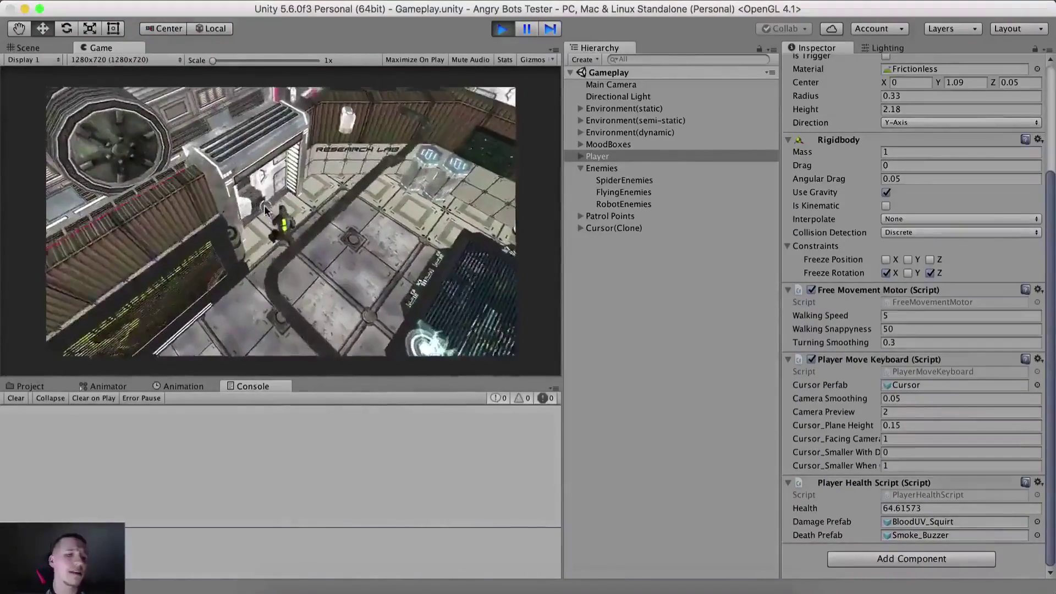
{"action": "key", "text": "w"}
{"action": "key", "text": "a"}
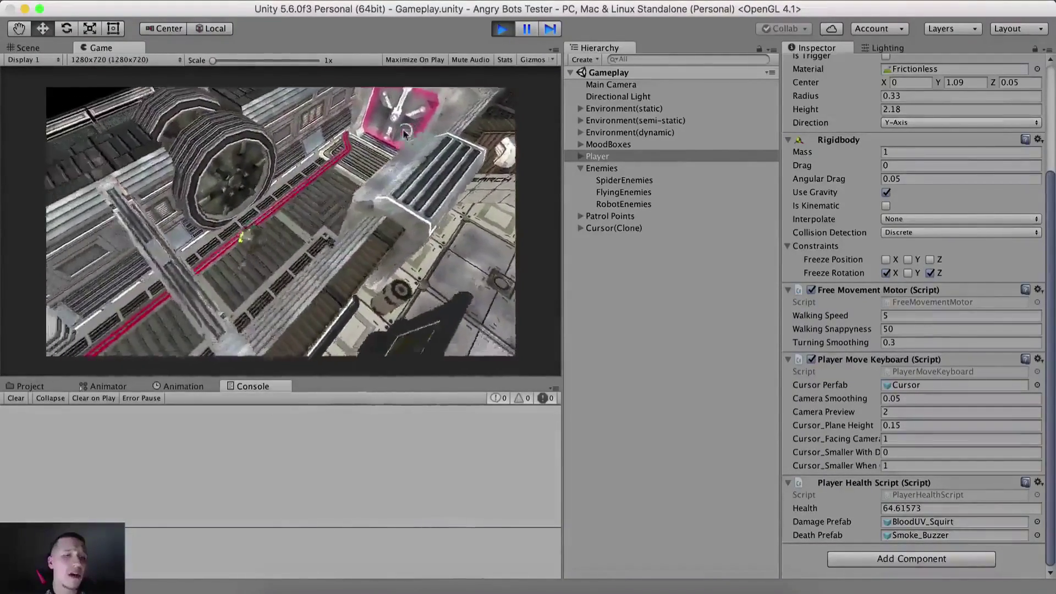
{"action": "key", "text": "w"}
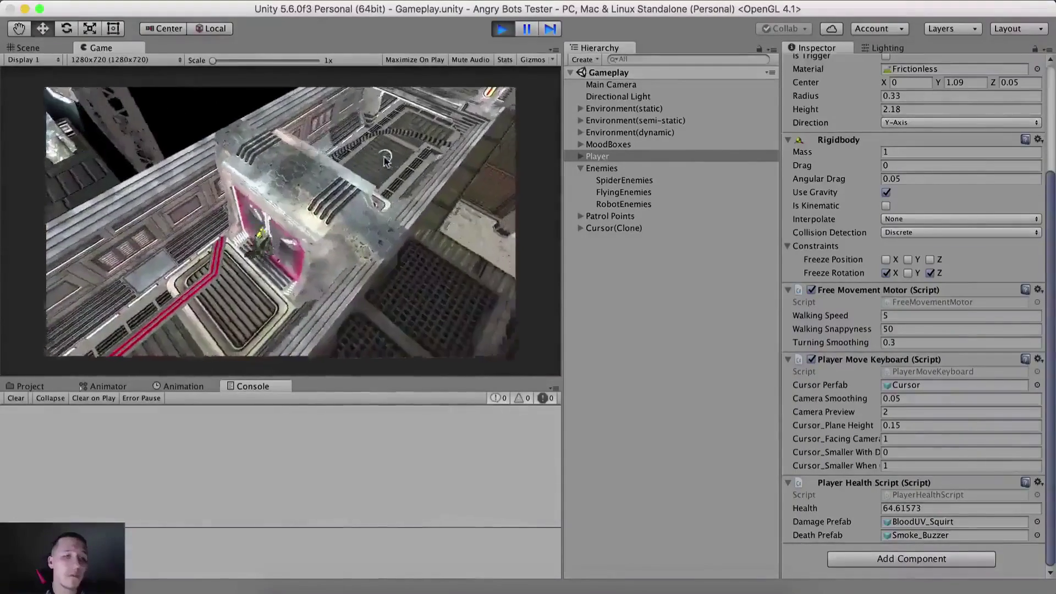
Turn the player around at the red-framed door and walk back along the red-striped corridor.
{"action": "key", "text": "w"}
{"action": "key", "text": "s"}
{"action": "key", "text": "a"}
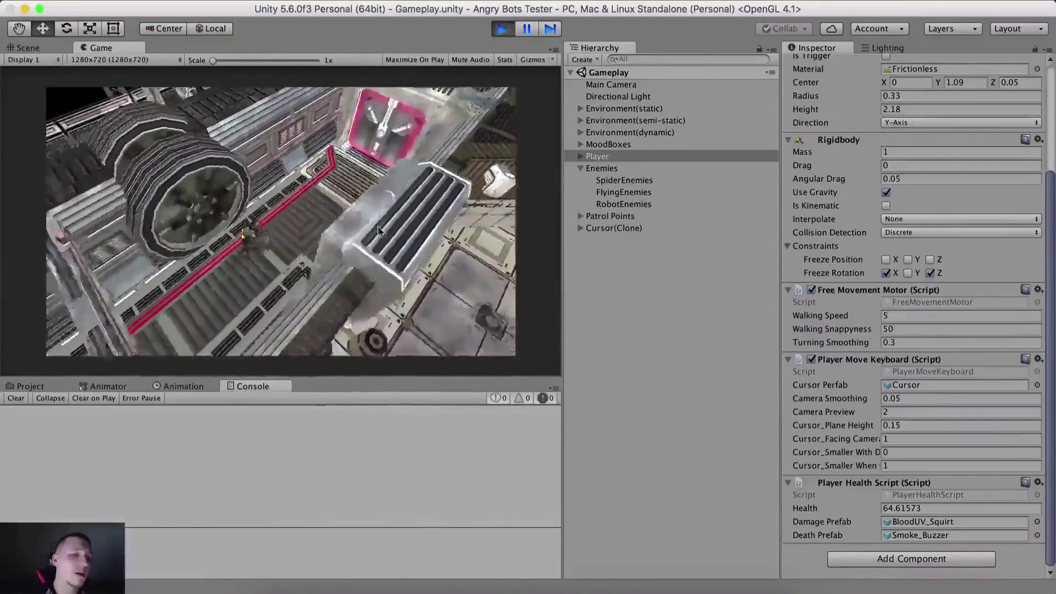
{"action": "key", "text": "d"}
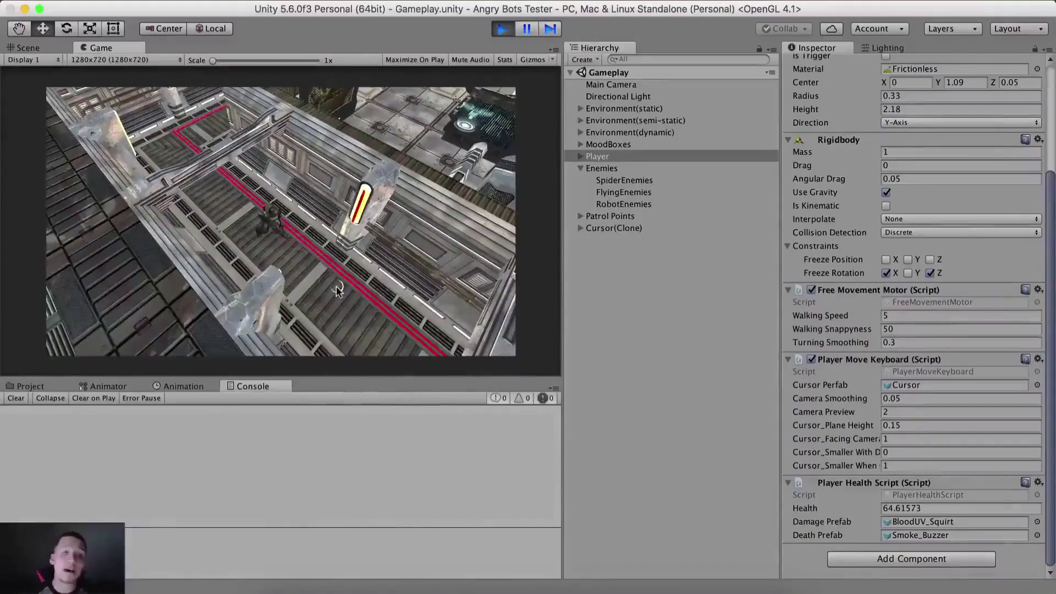
Walk the player farther along the red-striped corridor and stop the running game.
{"action": "key", "text": "d"}
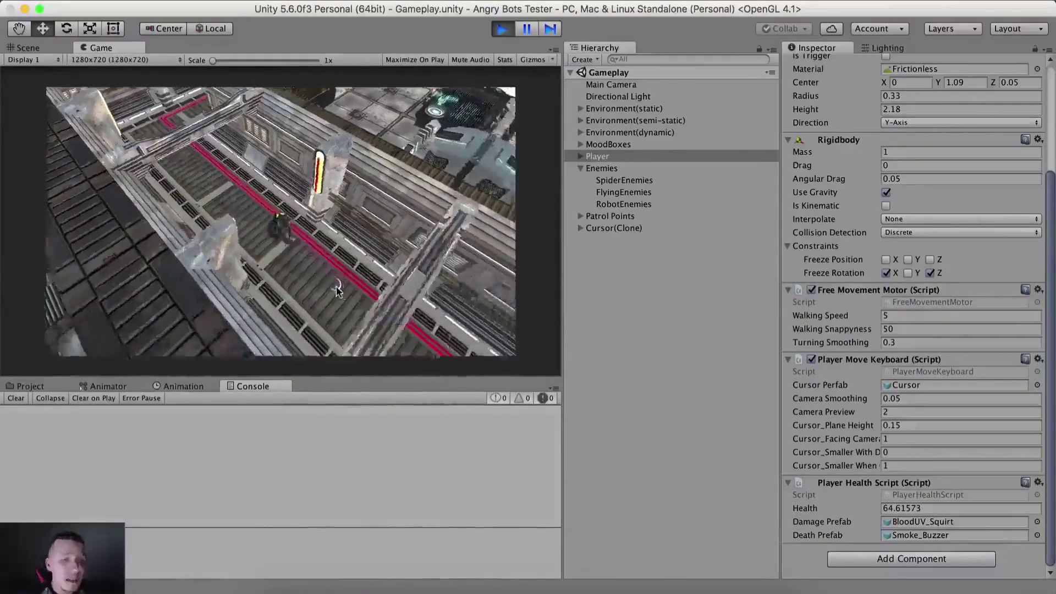
{"action": "left_click", "coordinate": [498, 29]}
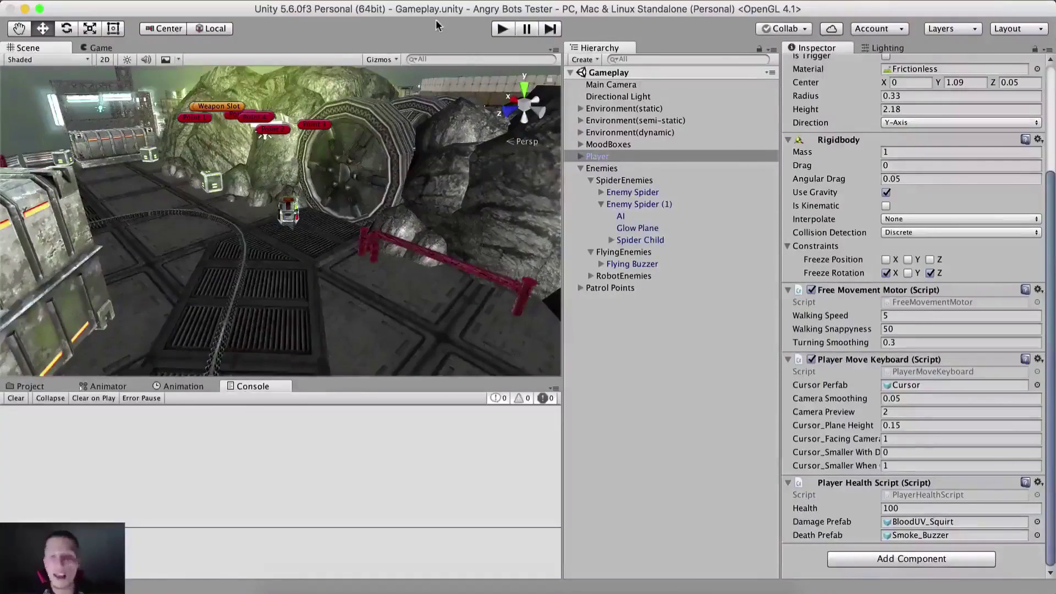
Examine the level in the scene view and the Flying Buzzer's components, and clear the selection.
{"action": "right_click_drag", "start_coordinate": [368, 304], "coordinate": [578, 222]}
{"action": "right_click_drag", "start_coordinate": [313, 192], "coordinate": [324, 137]}
{"action": "key", "text": "w"}
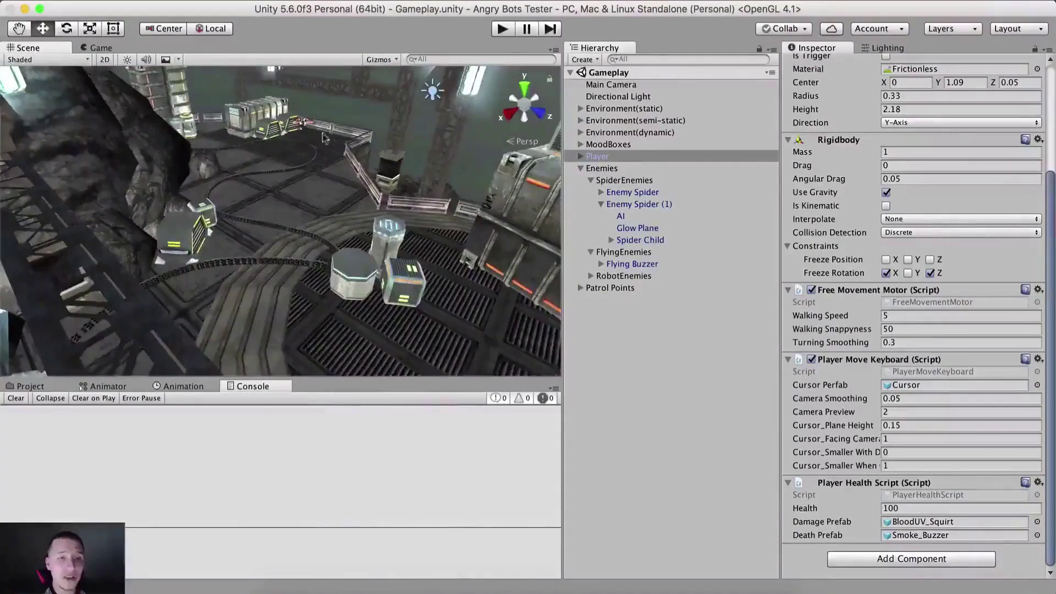
{"action": "left_click", "coordinate": [632, 264]}
{"action": "scroll", "coordinate": [357, 219], "scroll_direction": "up", "scroll_amount": 2}
{"action": "middle_click_drag", "start_coordinate": [356, 218], "coordinate": [259, 307]}
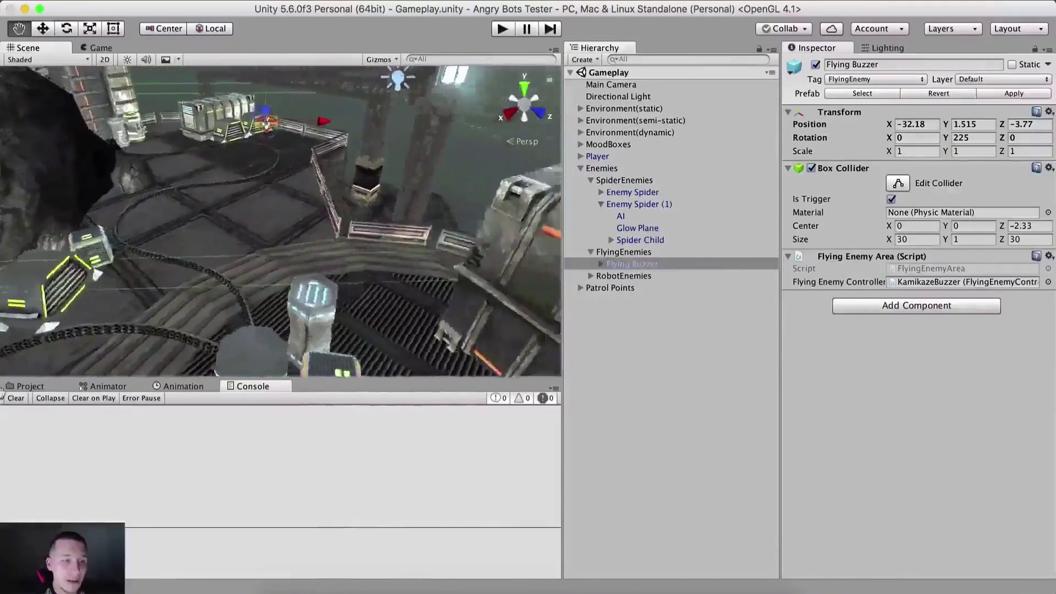
{"action": "scroll", "coordinate": [259, 307], "scroll_direction": "up", "scroll_amount": 2}
{"action": "right_click_drag", "start_coordinate": [266, 276], "coordinate": [243, 154]}
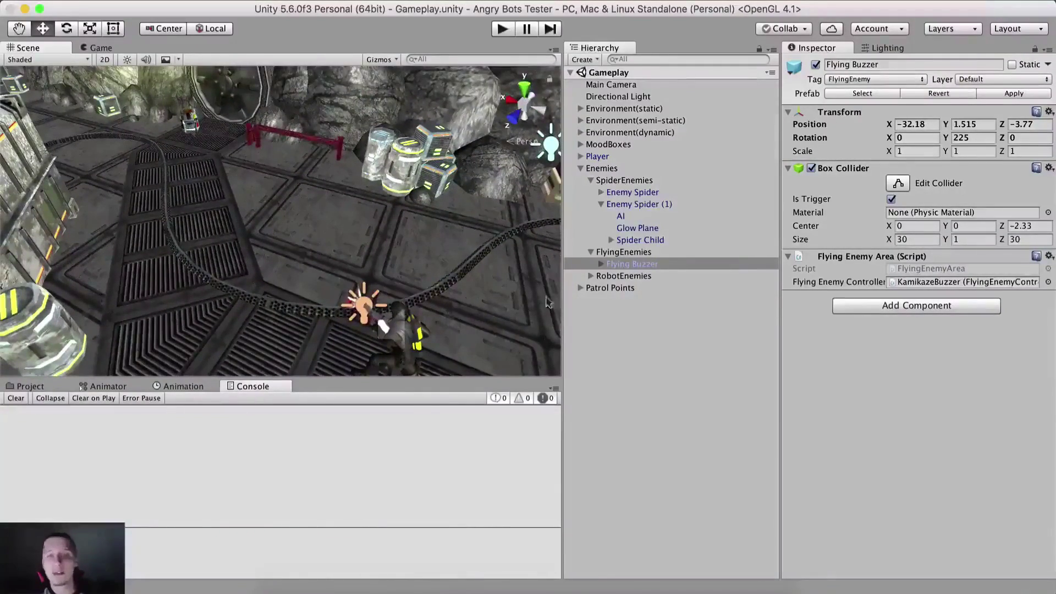
{"action": "left_click", "coordinate": [676, 410]}
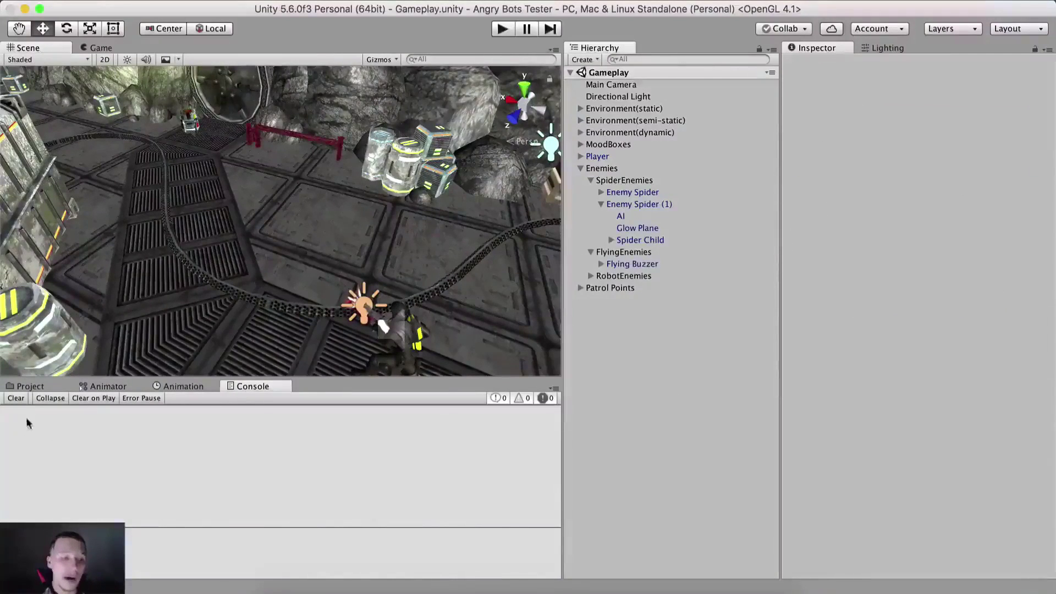
Show the project's Assets folder and raise the computer's sound volume.
{"action": "left_click", "coordinate": [32, 387]}
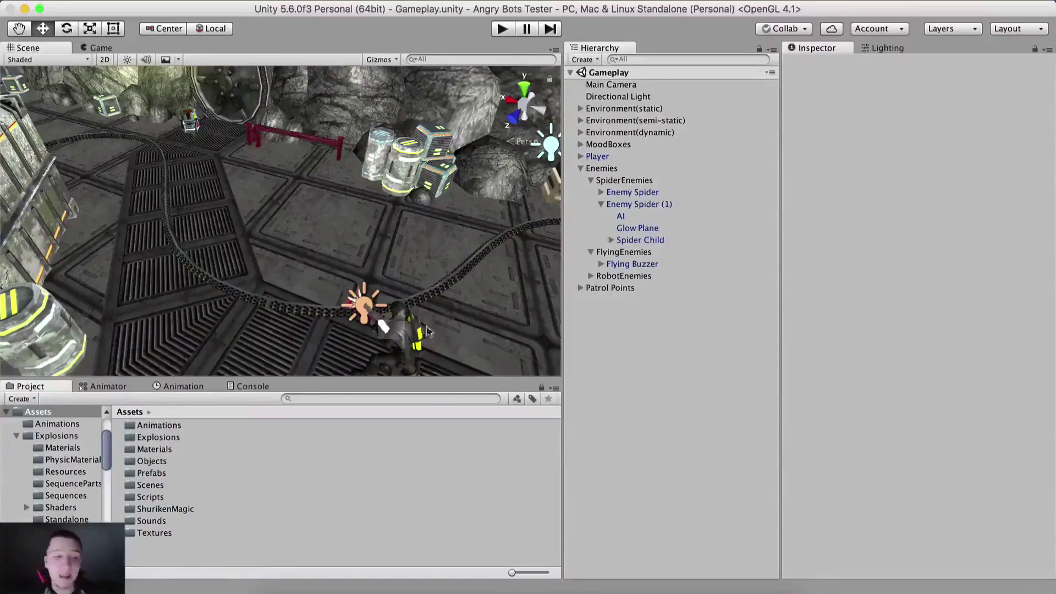
{"action": "key", "text": "XF86AudioLowerVolume"}
{"action": "key", "text": "XF86AudioRaiseVolume"}
{"action": "key", "text": "XF86AudioRaiseVolume"}
{"action": "key", "text": "XF86AudioRaiseVolume"}
{"action": "key", "text": "XF86AudioRaiseVolume"}
{"action": "key", "text": "XF86AudioRaiseVolume"}
{"action": "key", "text": "XF86AudioRaiseVolume"}
{"action": "key", "text": "XF86AudioRaiseVolume"}
{"action": "key", "text": "XF86AudioRaiseVolume"}
{"action": "key", "text": "XF86AudioRaiseVolume"}
{"action": "key", "text": "XF86AudioRaiseVolume"}
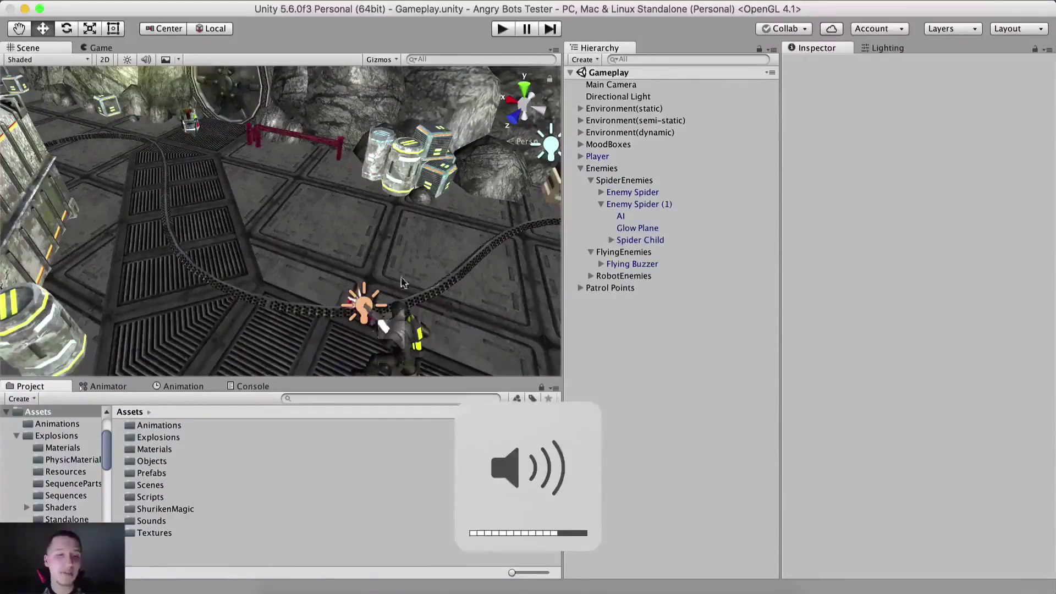
Run the scene and walk the player up the grated walkway to the spider near the round tunnel.
{"action": "left_click", "coordinate": [503, 29]}
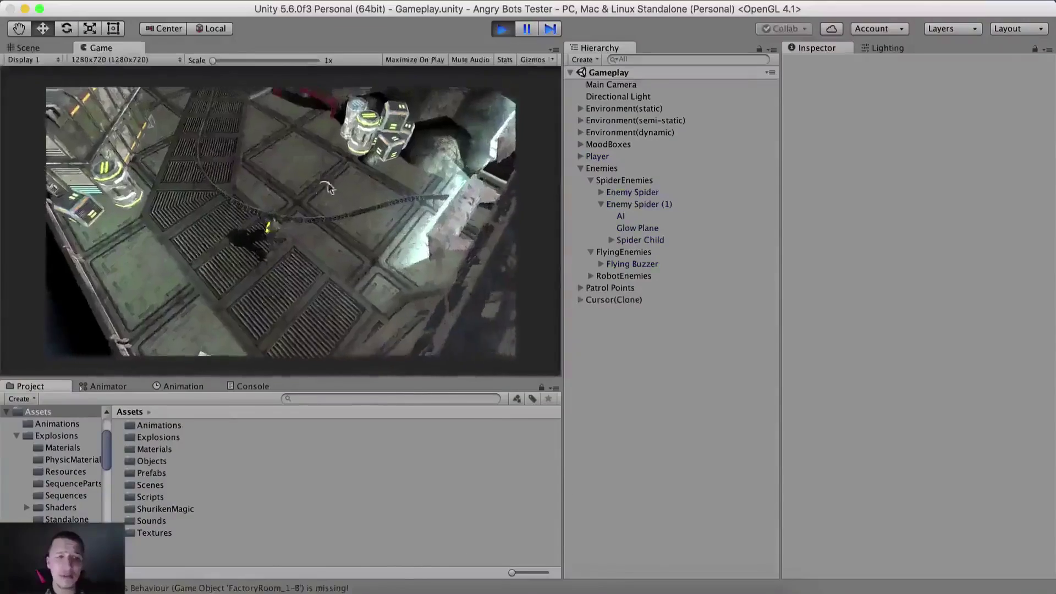
{"action": "mouse_move", "coordinate": [302, 224]}
{"action": "left_mouse_down"}
{"action": "mouse_move", "coordinate": [280, 220]}
{"action": "mouse_move", "coordinate": [339, 141]}
{"action": "left_mouse_up"}
{"action": "key", "text": "a"}
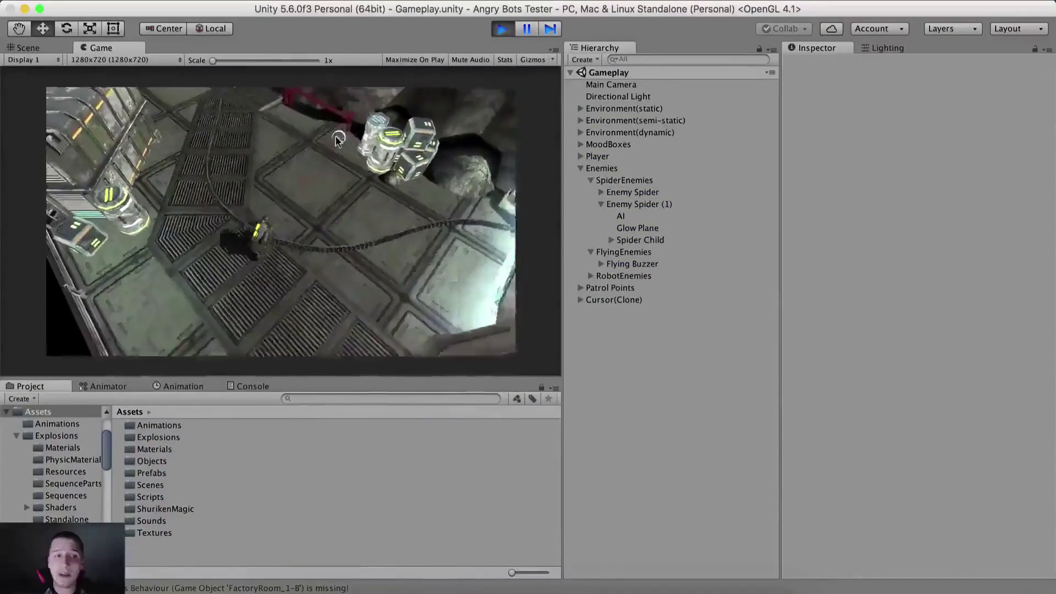
{"action": "key", "text": "w"}
{"action": "key", "text": "w"}
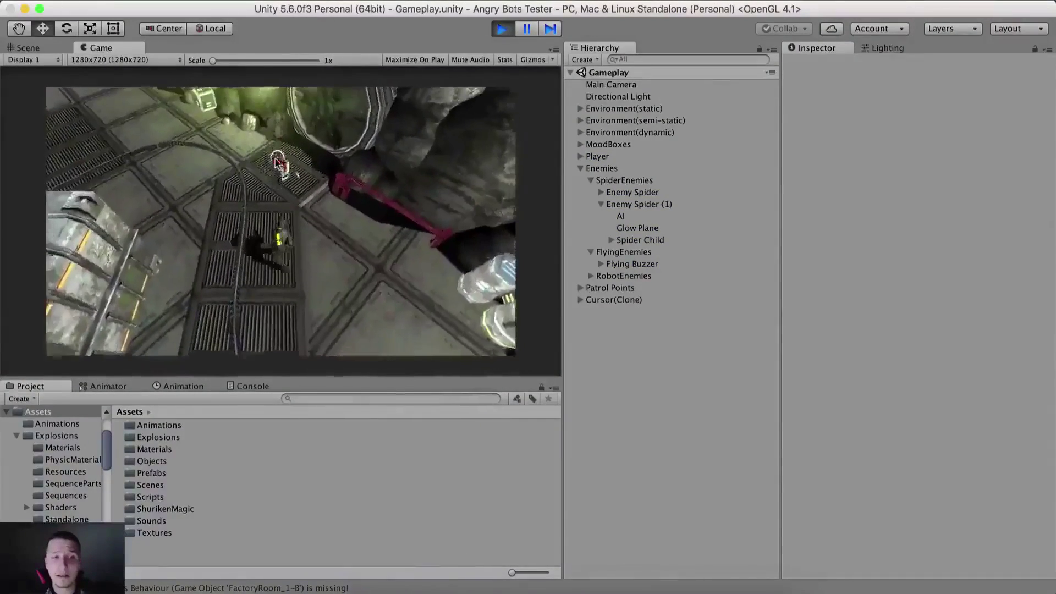
Retreat from the spider down the walkway to the round stepped platform.
{"action": "key", "text": "s"}
{"action": "key", "text": "d"}
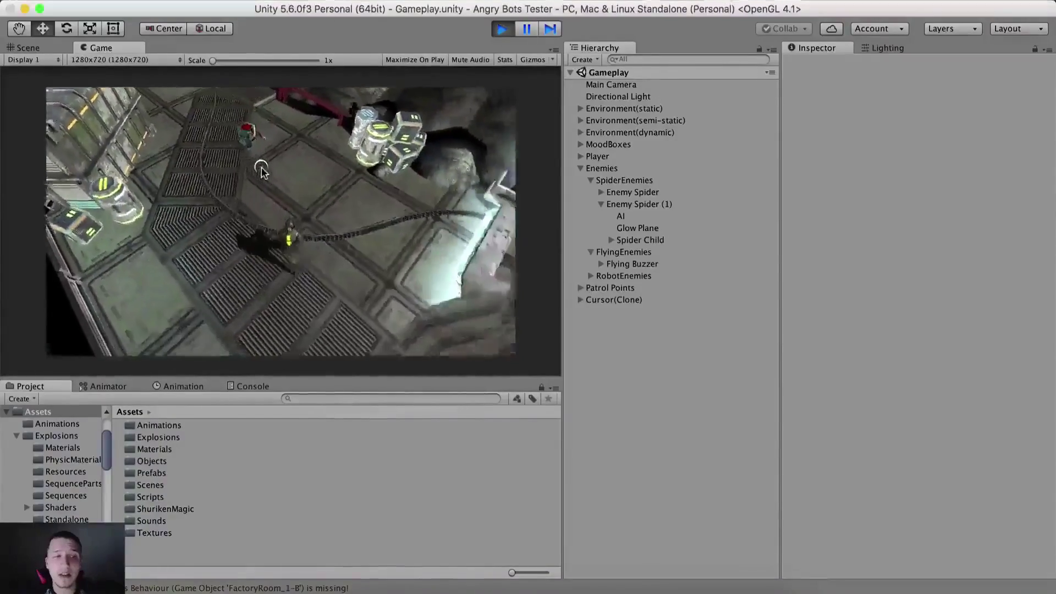
{"action": "key", "text": "s"}
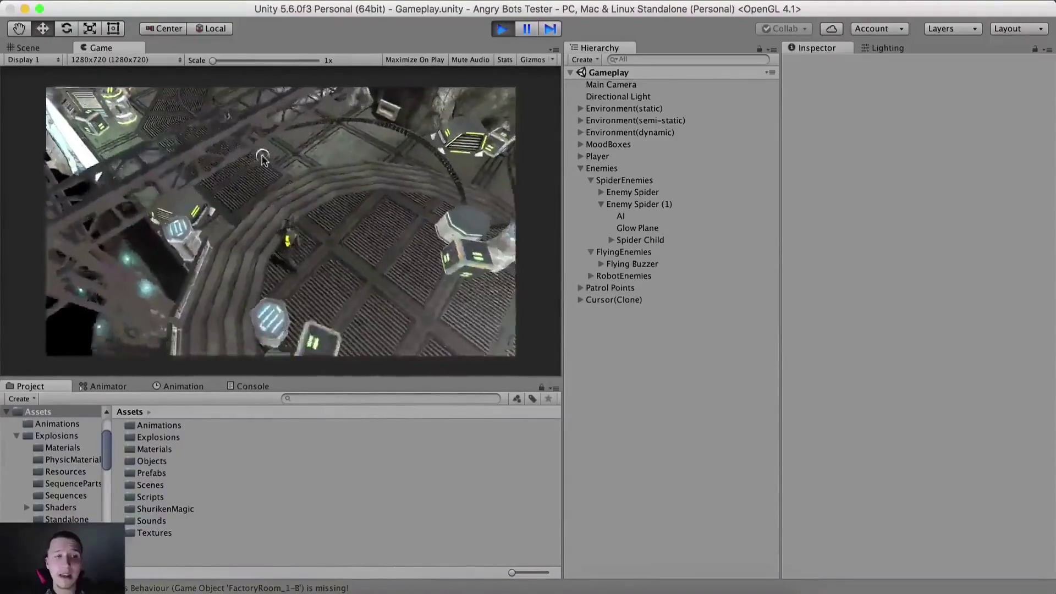
Walk the player back up the grated walkway and shoot the spider near the tunnel until it is destroyed.
{"action": "key", "text": "w"}
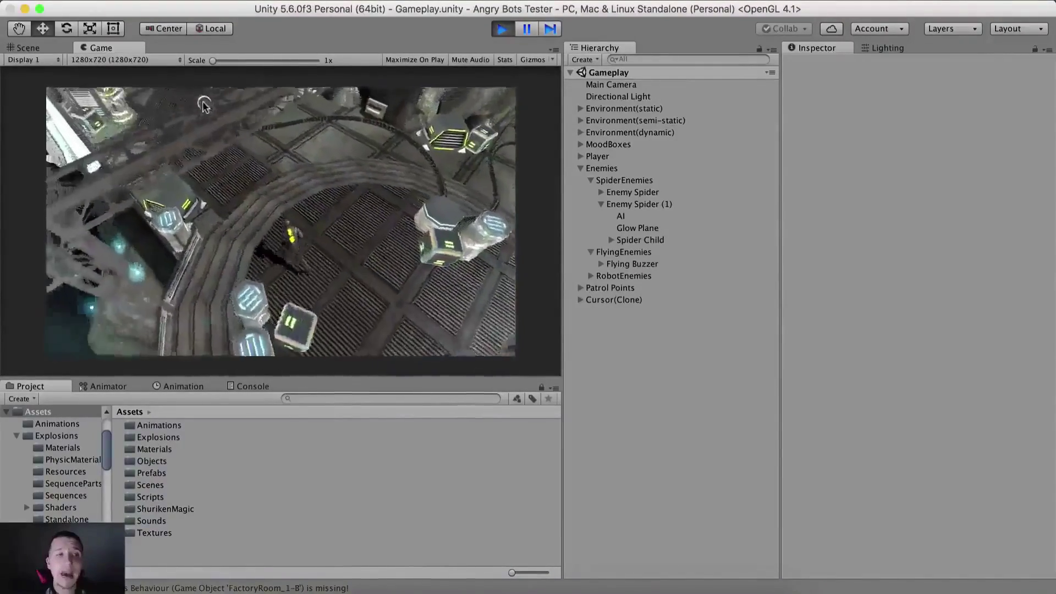
{"action": "key", "text": "w"}
{"action": "key", "text": "a"}
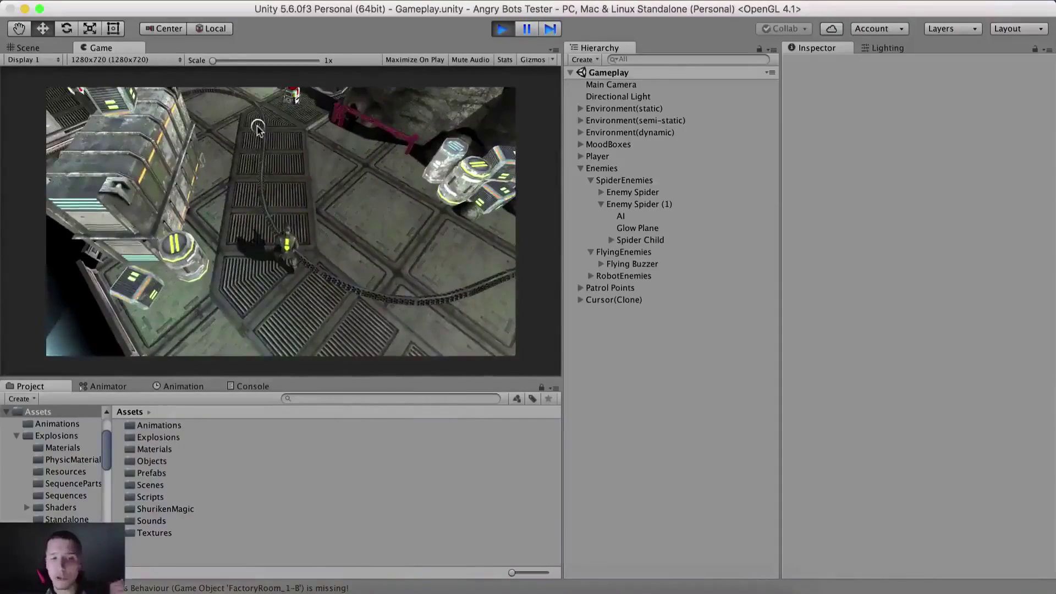
{"action": "key", "text": "d"}
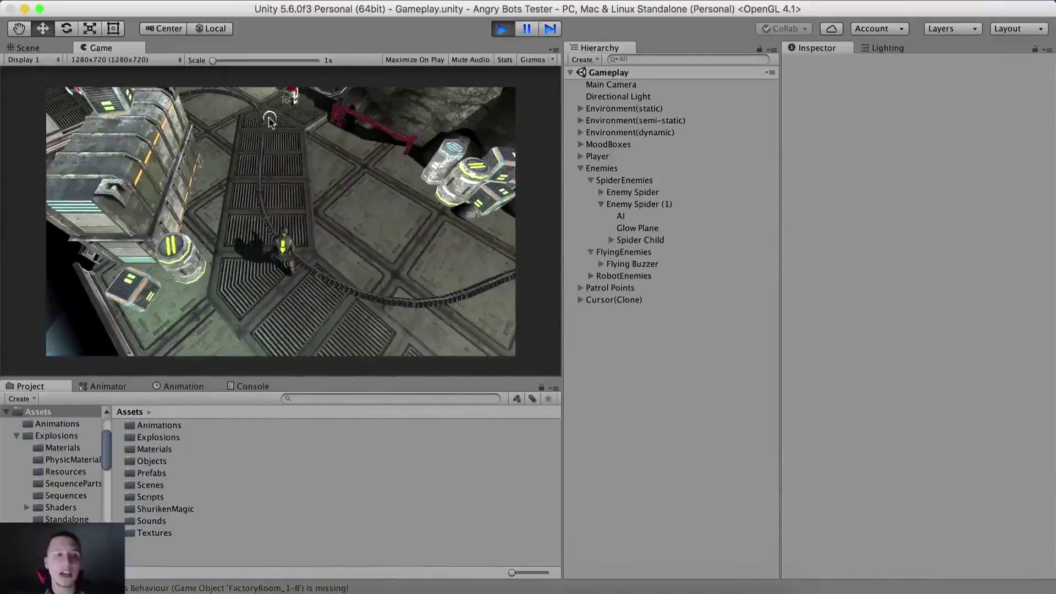
{"action": "key", "text": "w"}
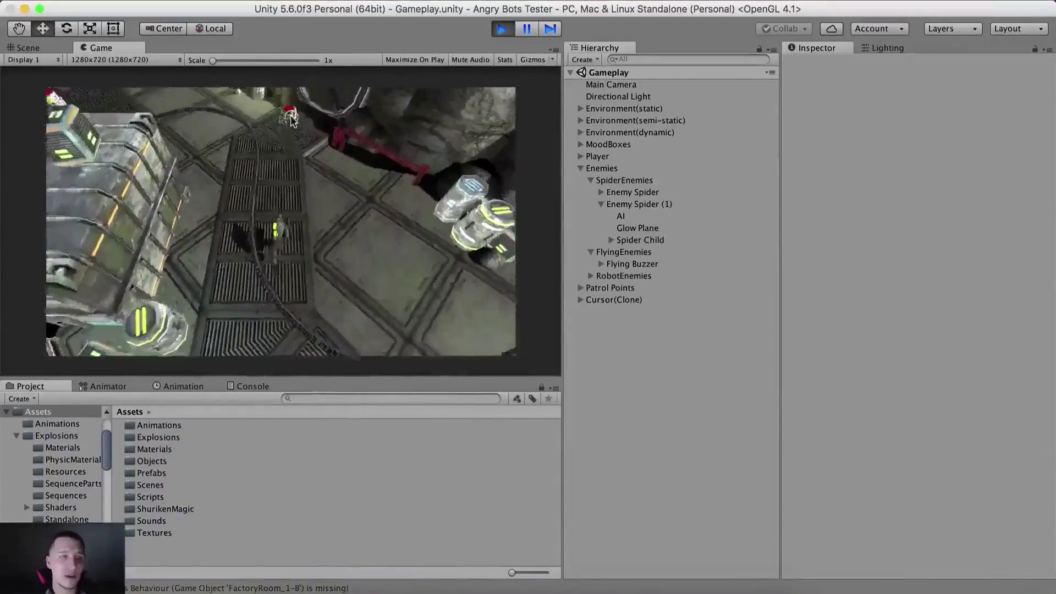
{"action": "left_click", "coordinate": [288, 130]}
{"action": "left_click", "coordinate": [288, 131]}
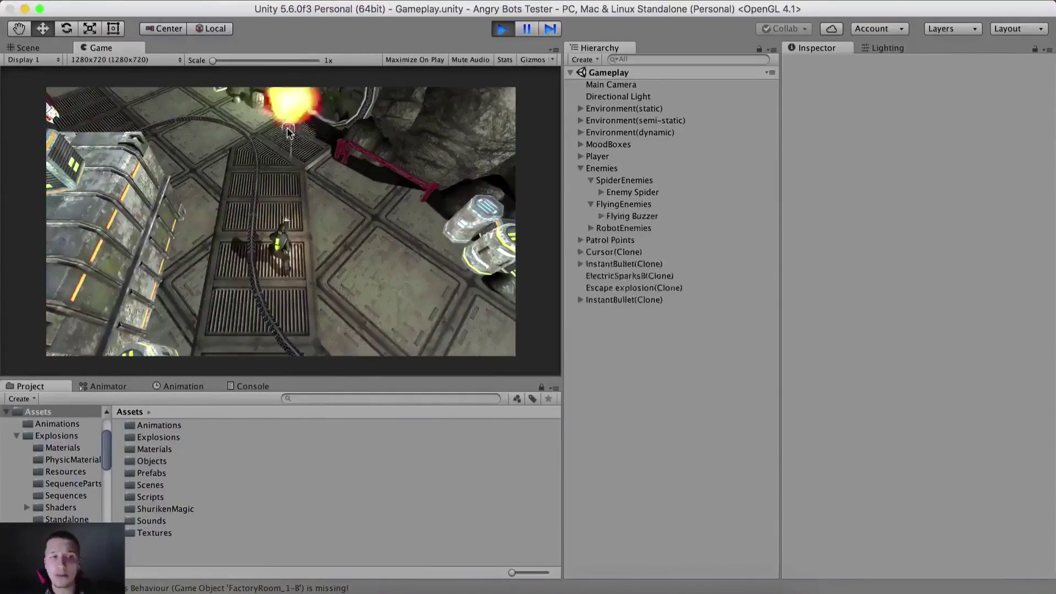
Stop the running game, clear the console messages and return to the project's asset folders.
{"action": "left_click", "coordinate": [503, 29]}
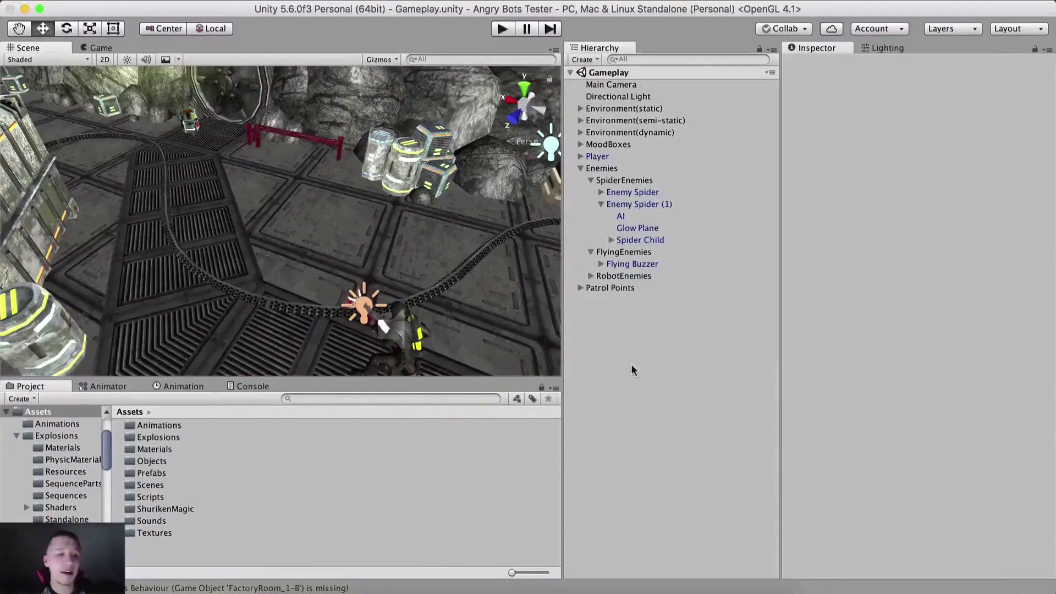
{"action": "left_click", "coordinate": [242, 387]}
{"action": "left_click", "coordinate": [16, 398]}
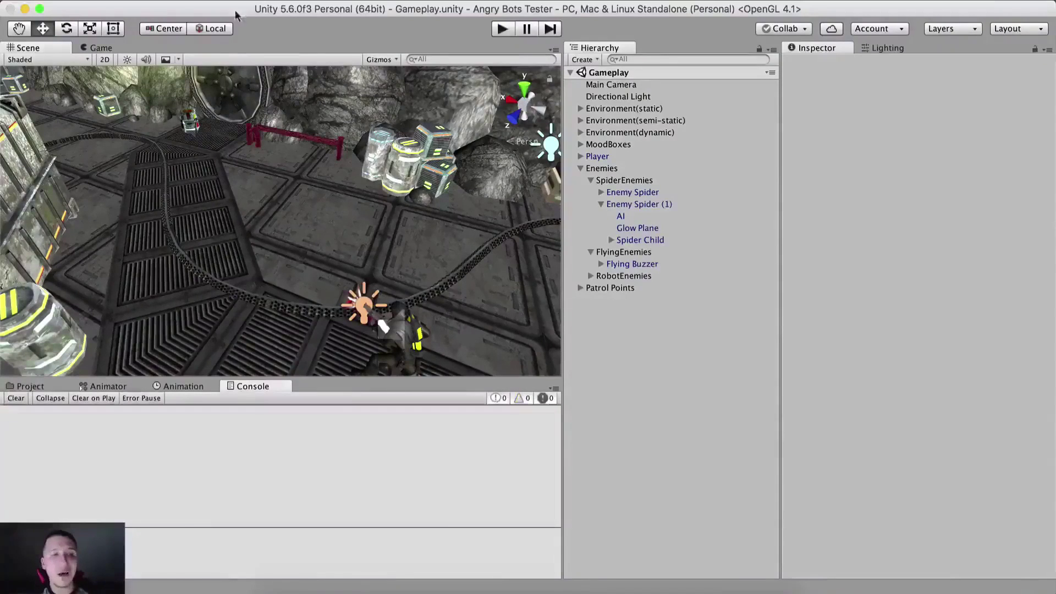
{"action": "left_click", "coordinate": [30, 387]}
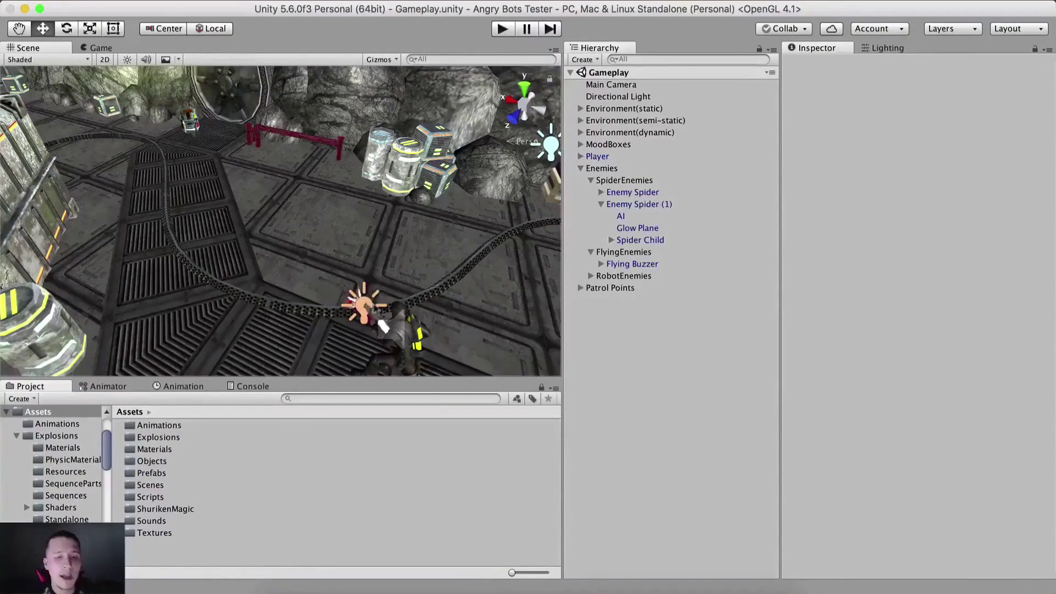
Switch to the Angry Bots Tutorial Project and quit the editor running Angry Bots Tester.
{"action": "left_click", "coordinate": [443, 592]}
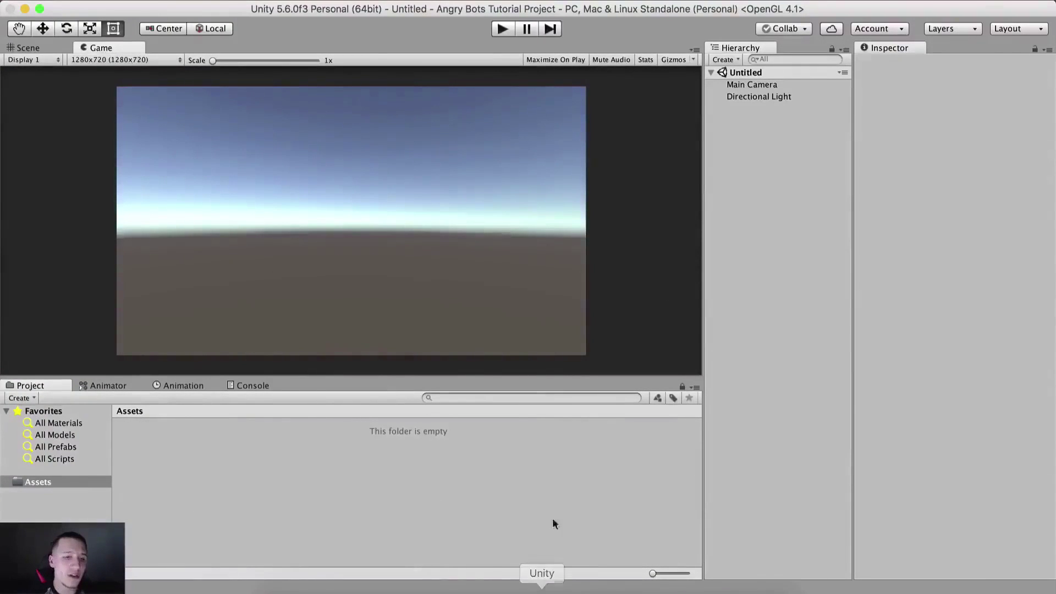
{"action": "left_click", "coordinate": [542, 588]}
{"action": "right_click", "coordinate": [542, 588]}
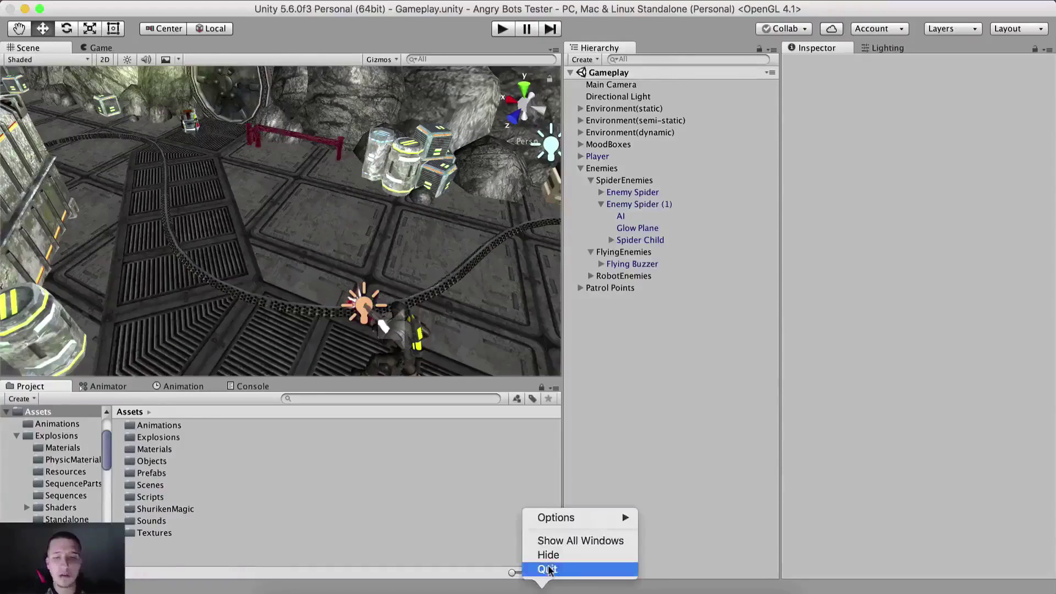
{"action": "left_click", "coordinate": [548, 570]}
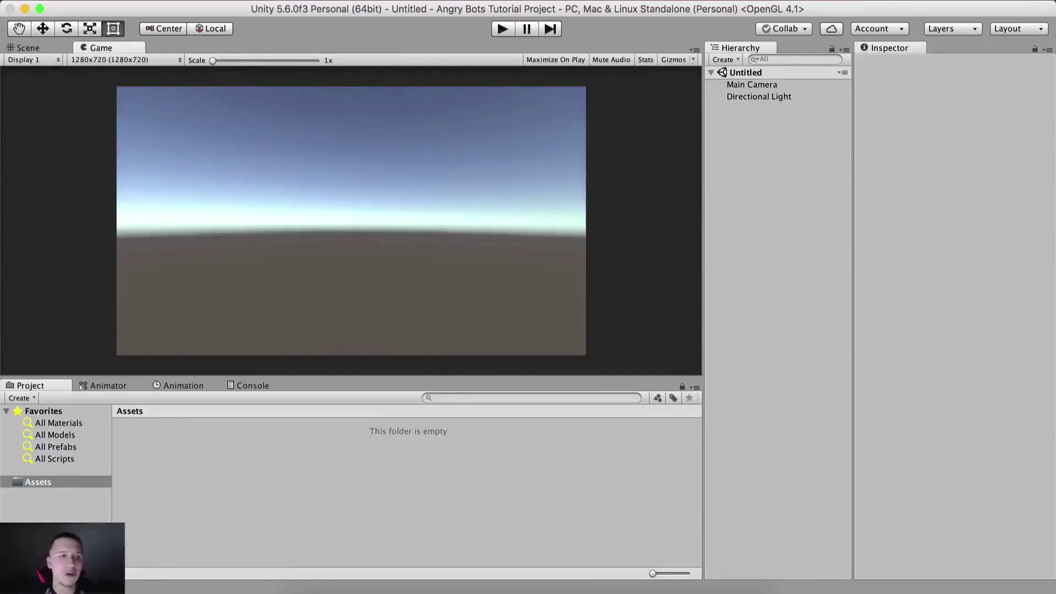
Review the new-project form's name, location and 3D option, and close it without creating a project.
{"action": "left_click", "coordinate": [88, 1]}
{"action": "left_click", "coordinate": [130, 90]}
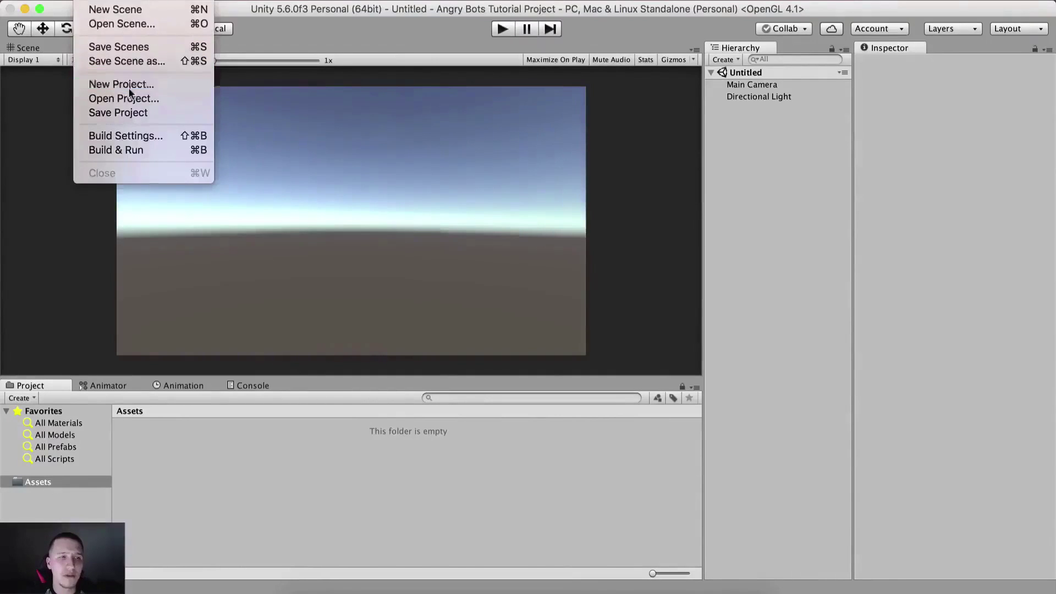
{"action": "left_click", "coordinate": [128, 90]}
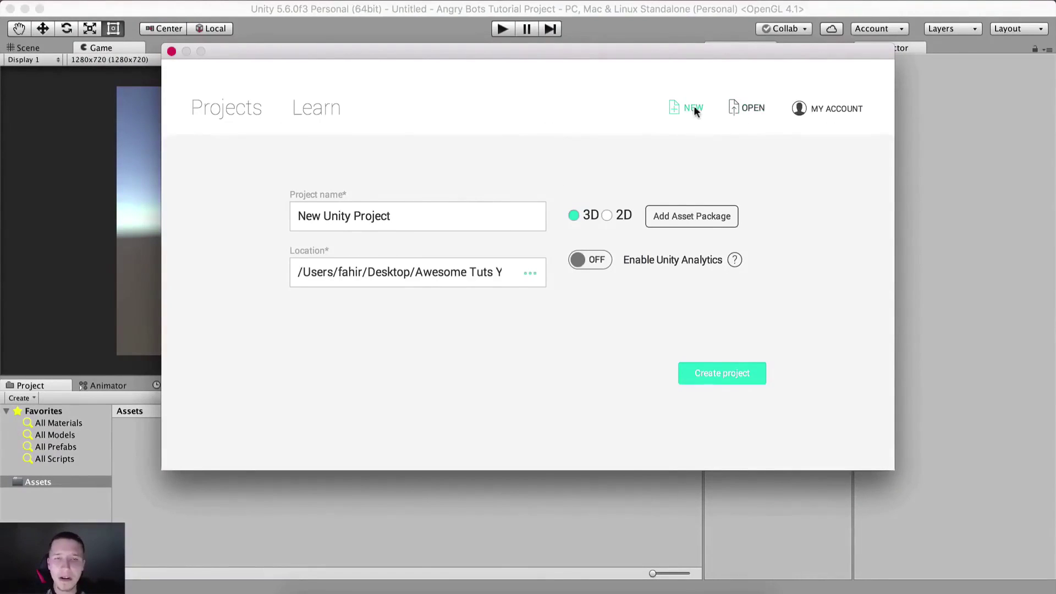
{"action": "left_click_drag", "start_coordinate": [419, 217], "coordinate": [288, 217]}
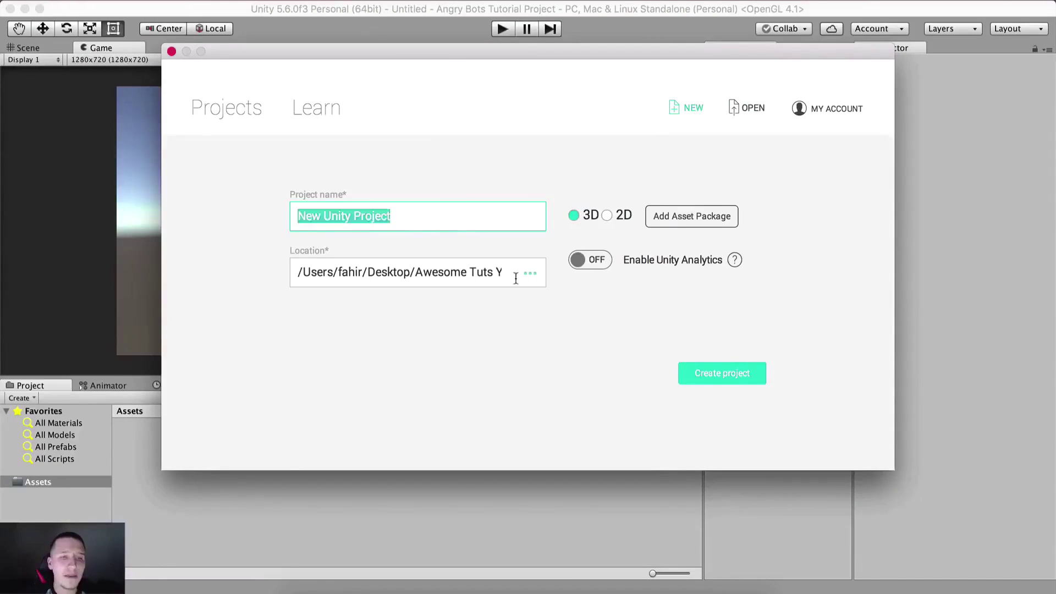
{"action": "left_click", "coordinate": [574, 217]}
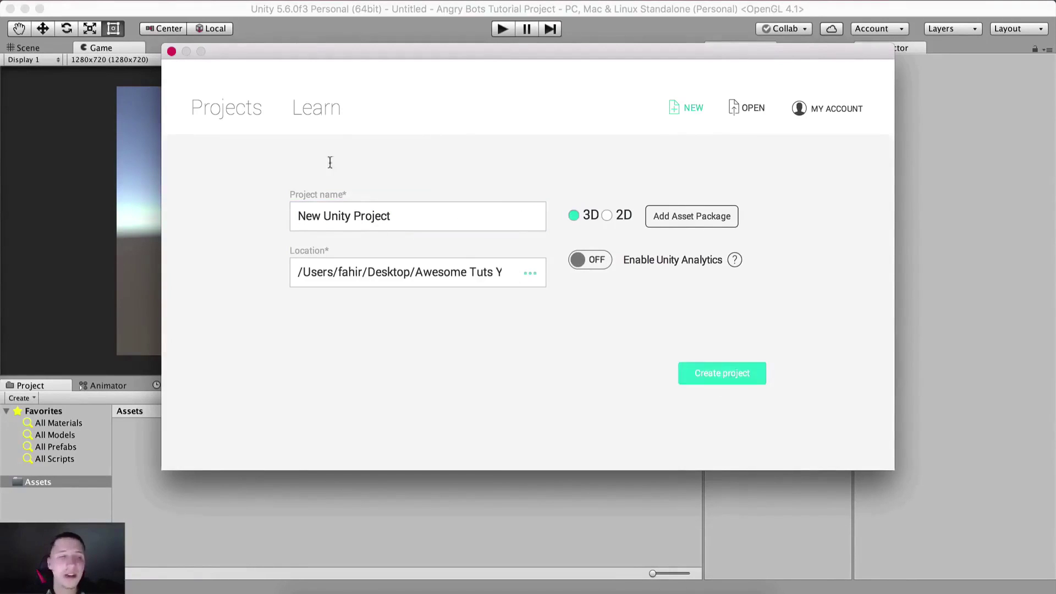
{"action": "left_click", "coordinate": [172, 51]}
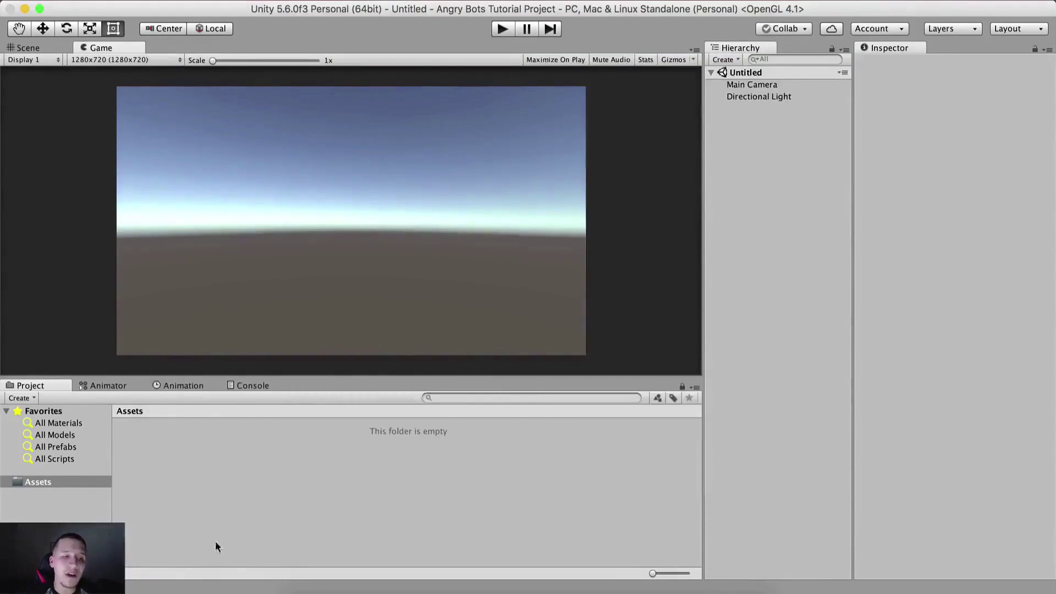
Switch to the 0 - Assets folder in Finder and import all its folders except Packages into the Unity project's Assets folder.
{"action": "left_click", "coordinate": [317, 587]}
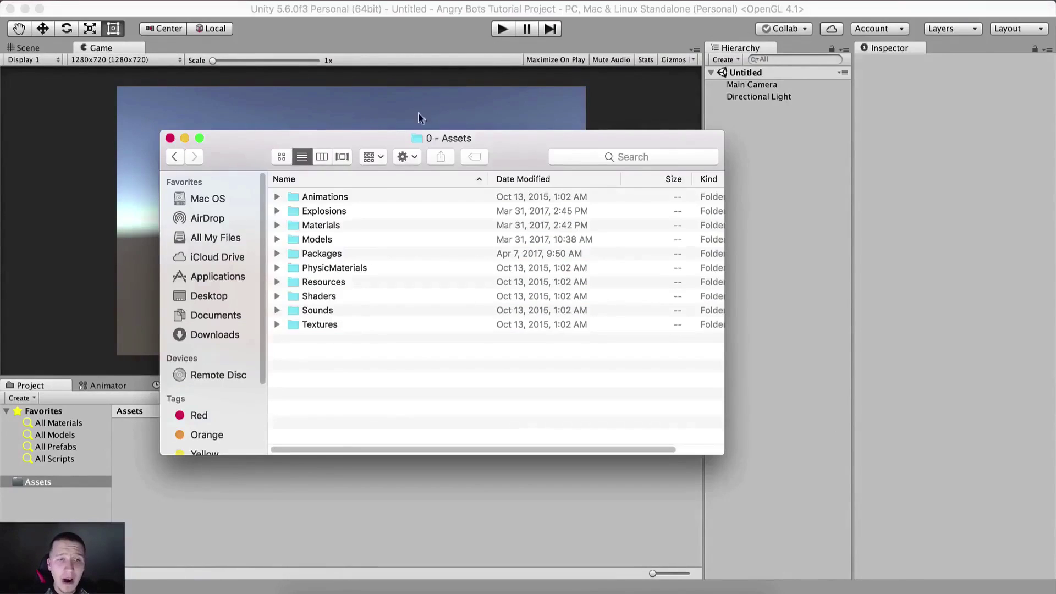
{"action": "left_click_drag", "start_coordinate": [365, 138], "coordinate": [492, 137]}
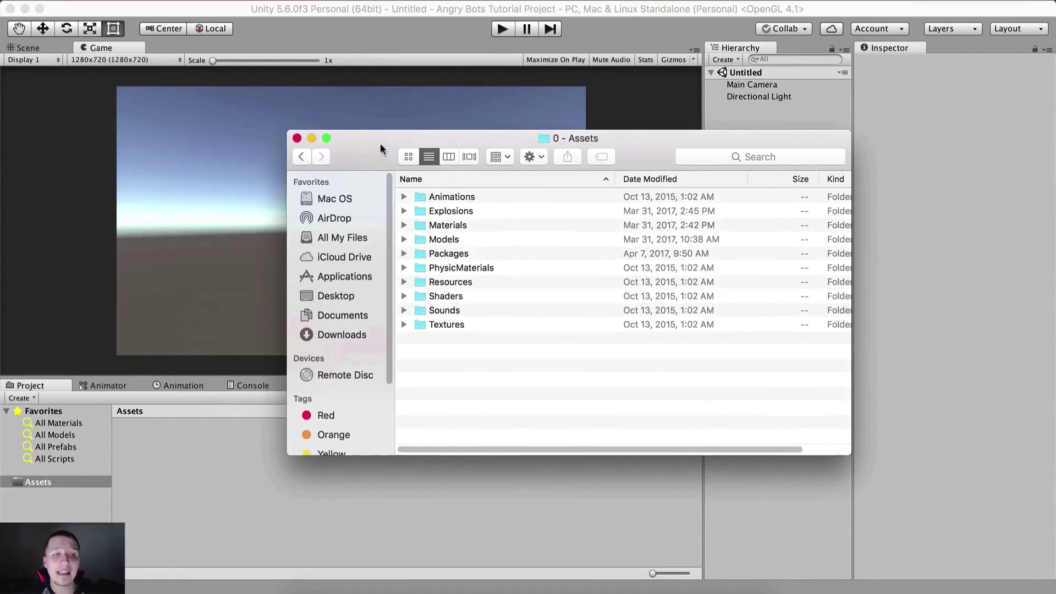
{"action": "left_click_drag", "start_coordinate": [381, 165], "coordinate": [390, 167]}
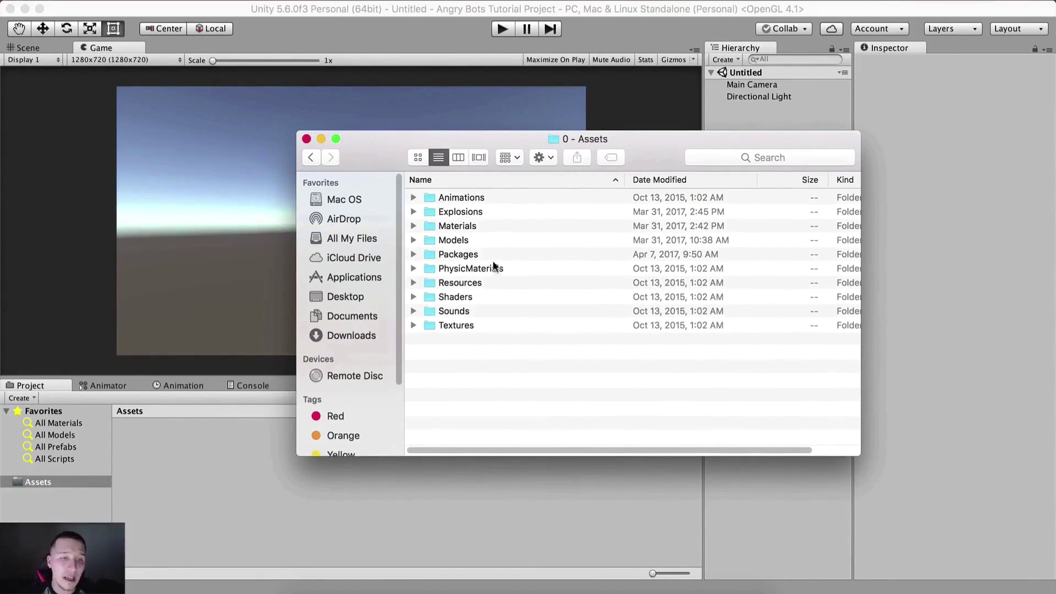
{"action": "left_click", "coordinate": [469, 199]}
{"action": "left_click", "coordinate": [485, 324], "text": "shift"}
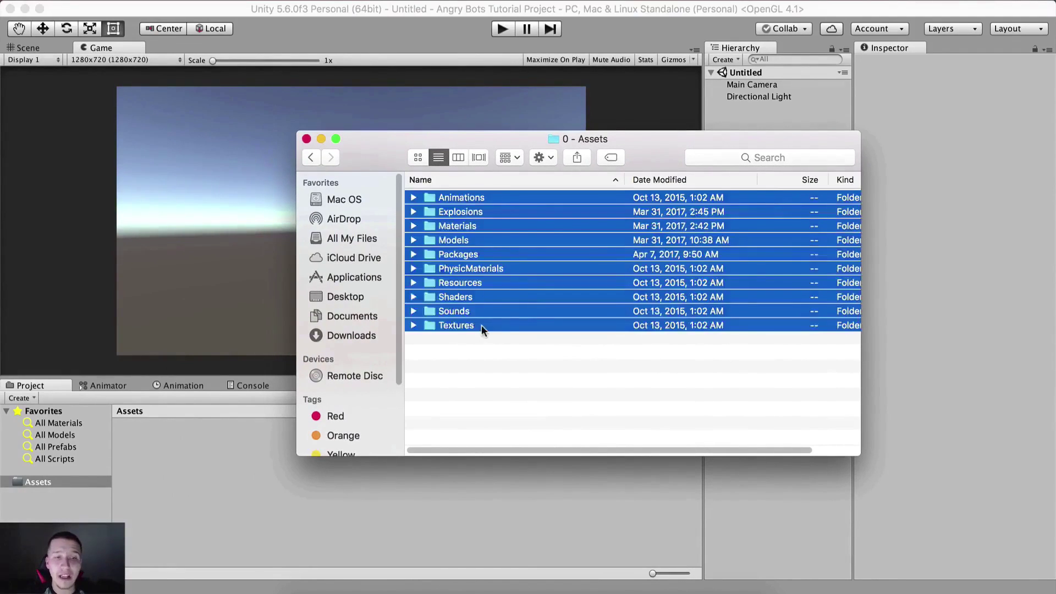
{"action": "left_click", "coordinate": [517, 254], "text": "super"}
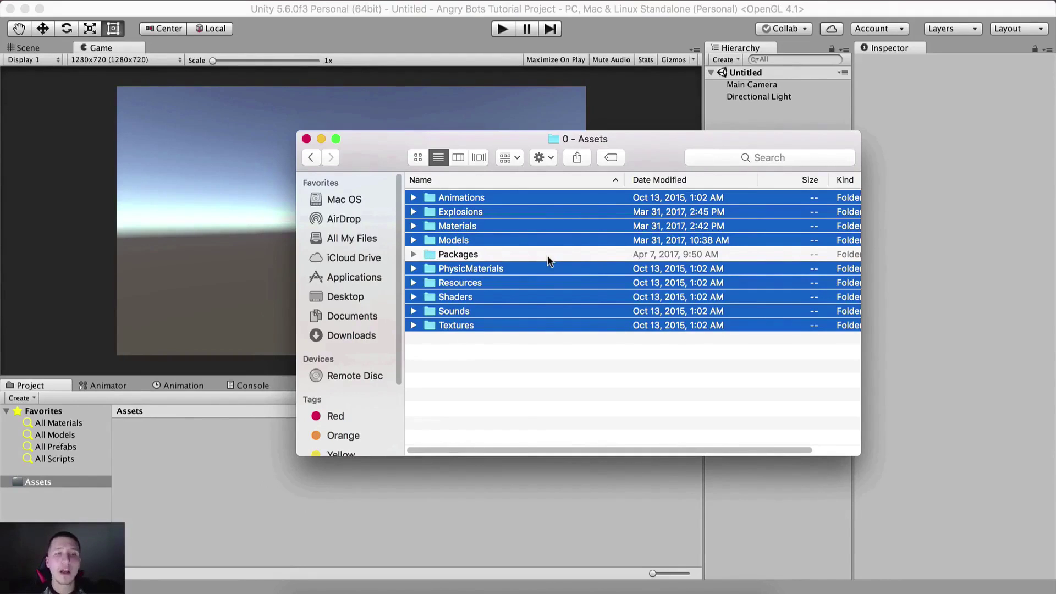
{"action": "left_click_drag", "start_coordinate": [425, 193], "coordinate": [170, 458]}
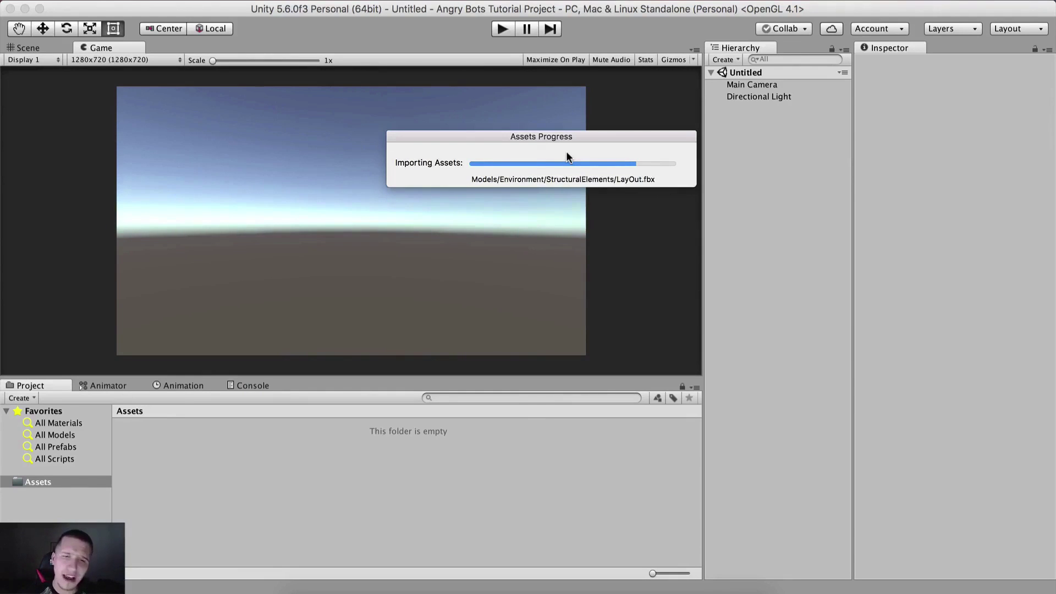
Switch to the browser to show the Awesome Tuts website while the assets import, and return to Unity.
{"action": "left_click", "coordinate": [418, 584]}
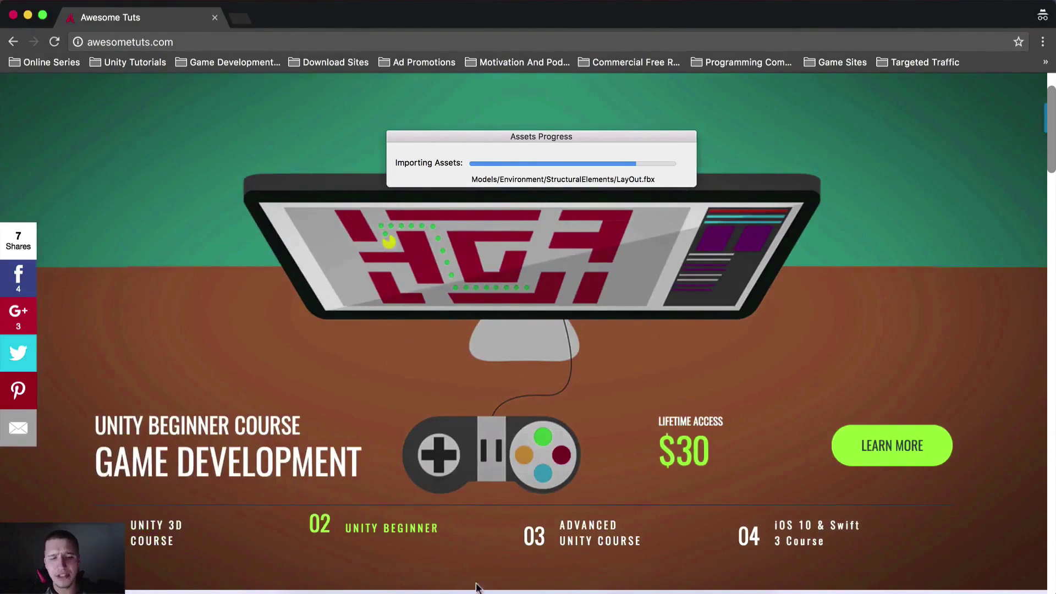
{"action": "left_click", "coordinate": [467, 590]}
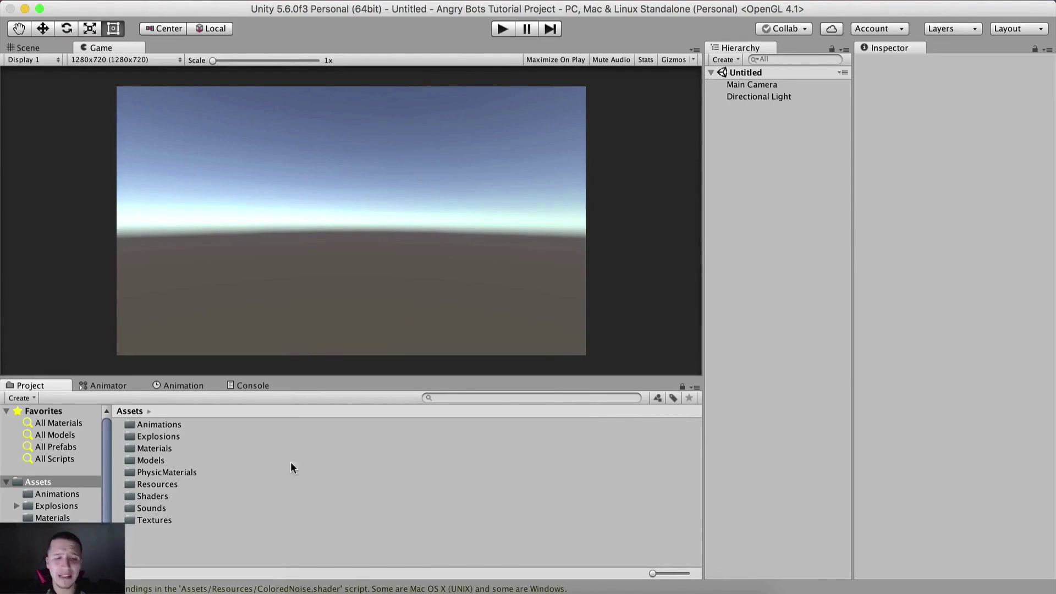
Clear the line-endings warning from the console and return to the project's asset folders.
{"action": "left_click", "coordinate": [243, 386]}
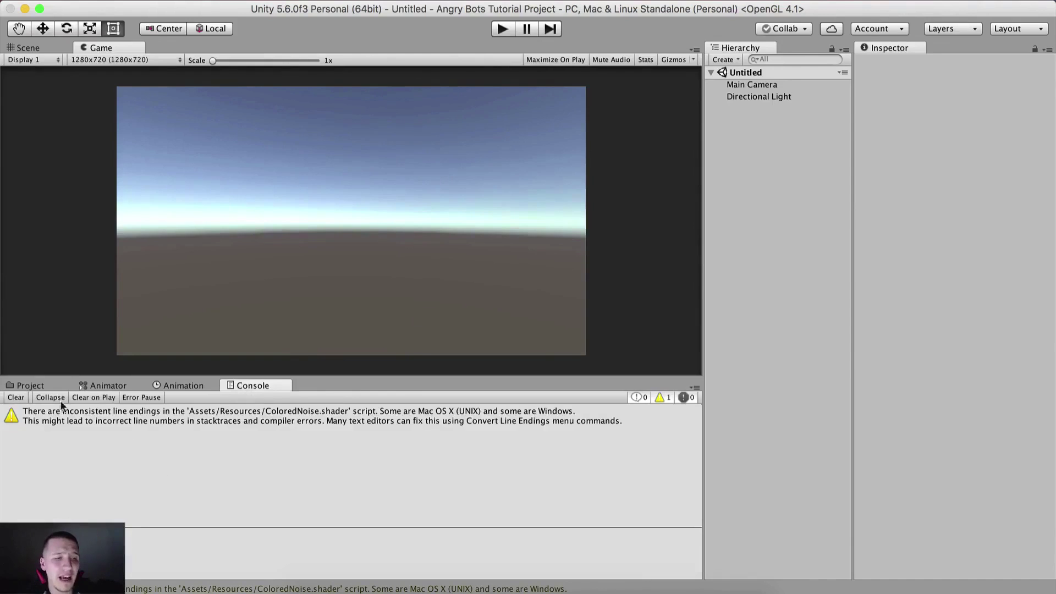
{"action": "left_click", "coordinate": [16, 397]}
{"action": "left_click", "coordinate": [25, 384]}
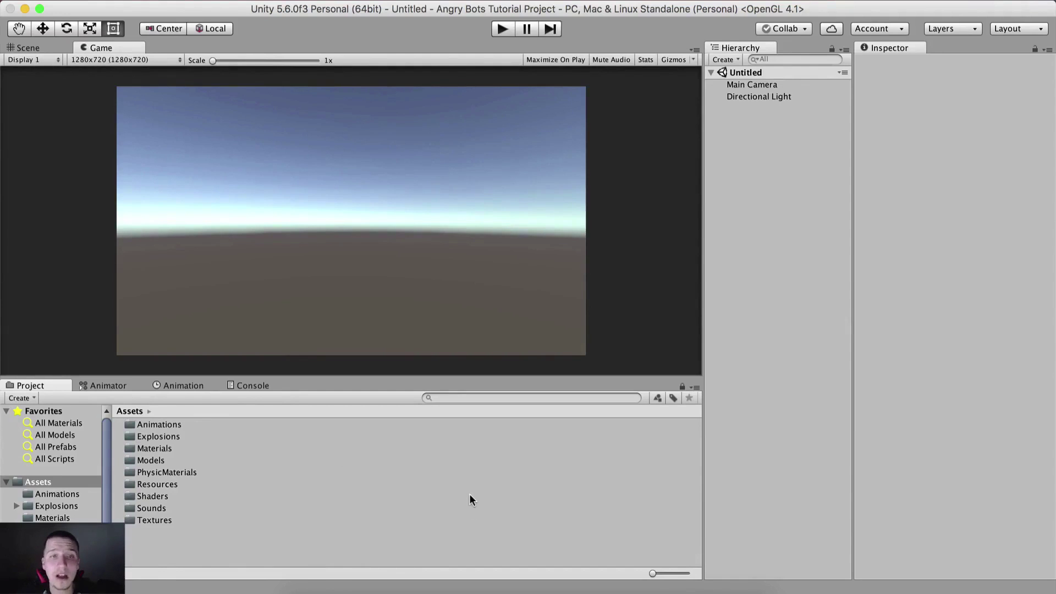
Switch to Finder, examine the contents of the Packages folder and go back to the 0 - Assets folder.
{"action": "left_click", "coordinate": [318, 589]}
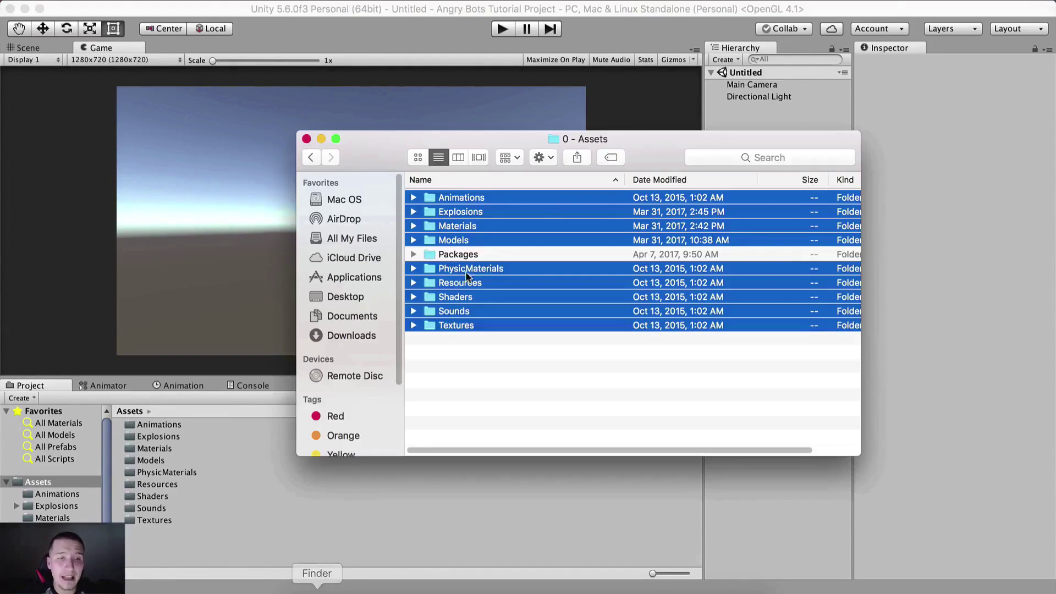
{"action": "left_click", "coordinate": [478, 254]}
{"action": "double_click", "coordinate": [465, 254]}
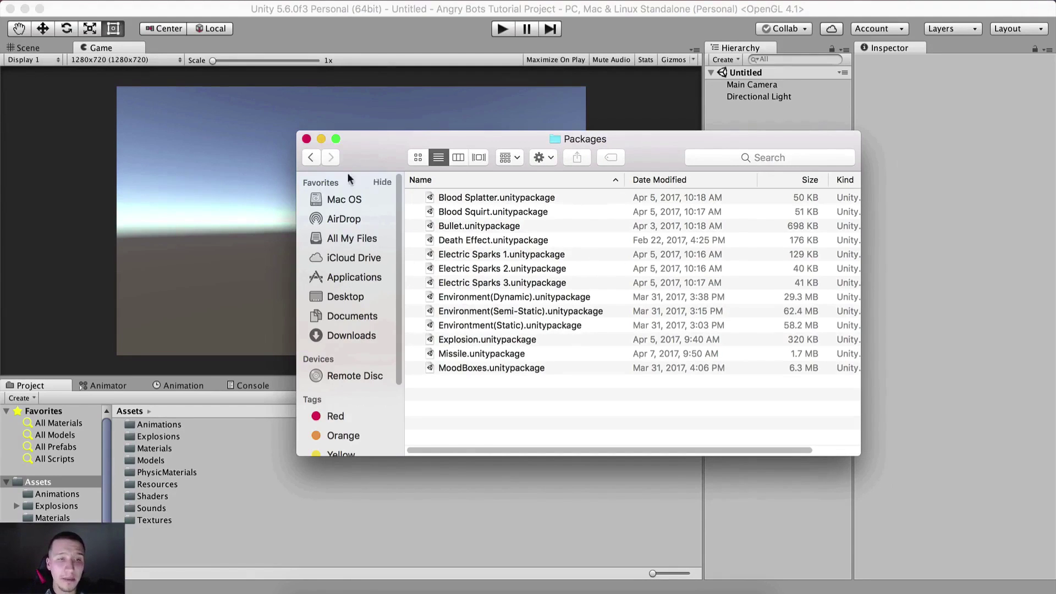
{"action": "left_click", "coordinate": [318, 157]}
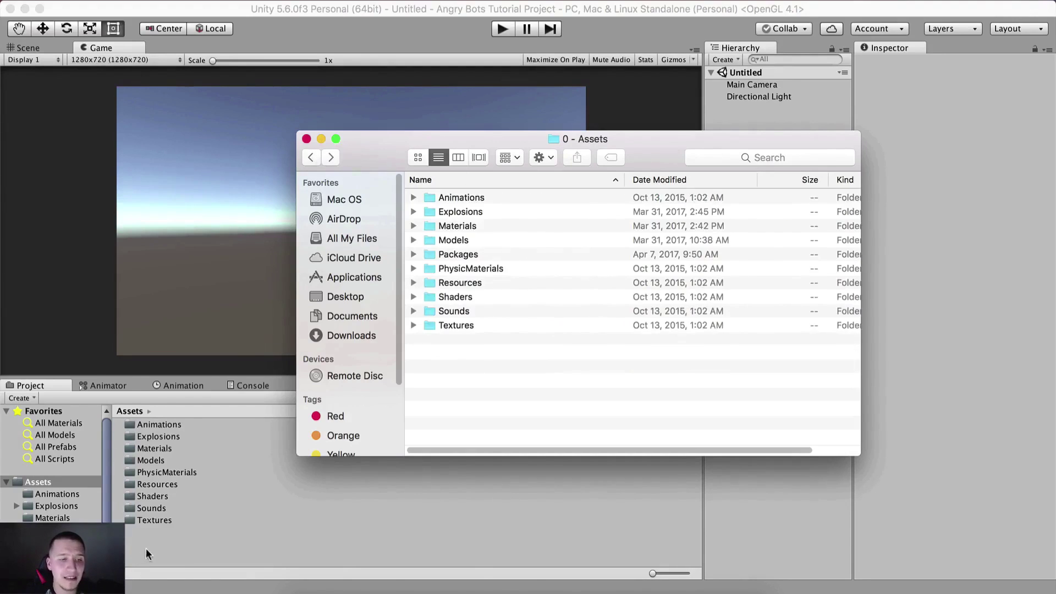
Create a folder named Scenes in the Unity project's Assets folder and open it.
{"action": "left_click", "coordinate": [145, 549]}
{"action": "right_click", "coordinate": [144, 550]}
{"action": "mouse_move", "coordinate": [231, 328]}
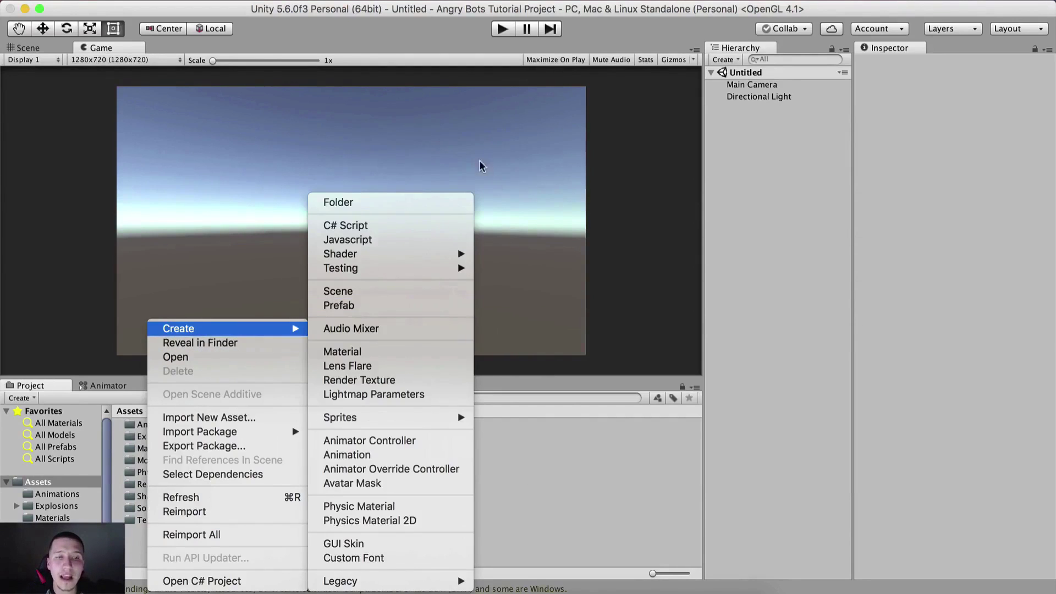
{"action": "left_click", "coordinate": [409, 202]}
{"action": "type", "text": "Scenes"}
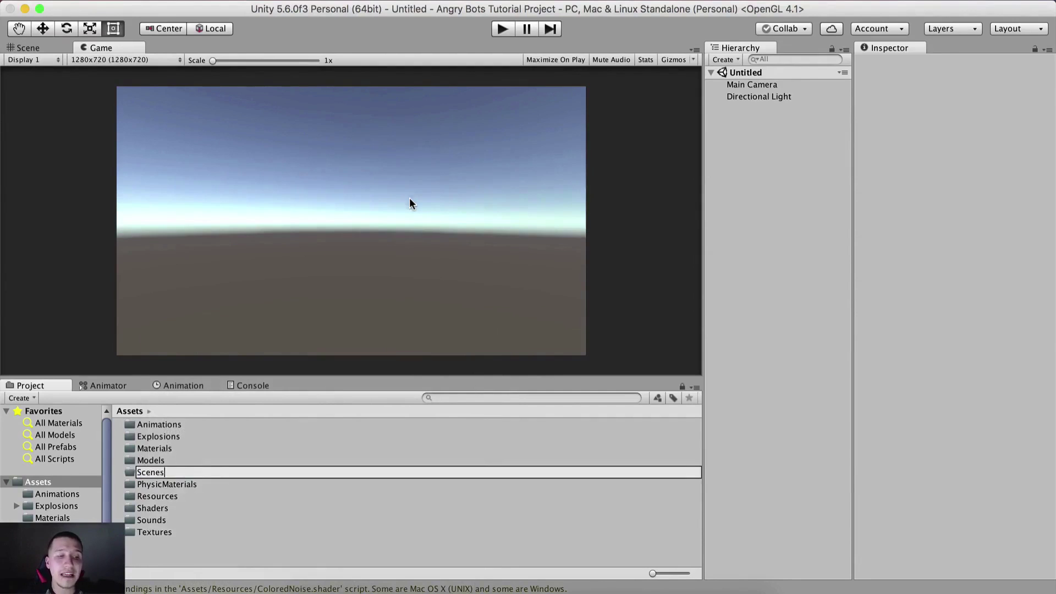
{"action": "key", "text": "Return"}
{"action": "double_click", "coordinate": [184, 493]}
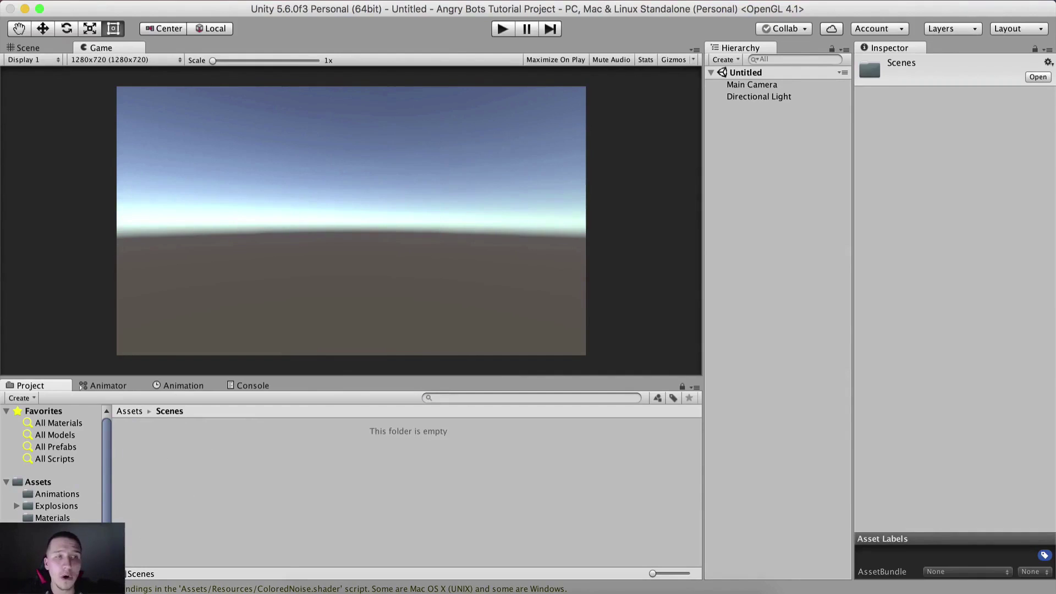
Save the current scene as Gameplay inside the project's Scenes folder.
{"action": "left_click", "coordinate": [86, 1]}
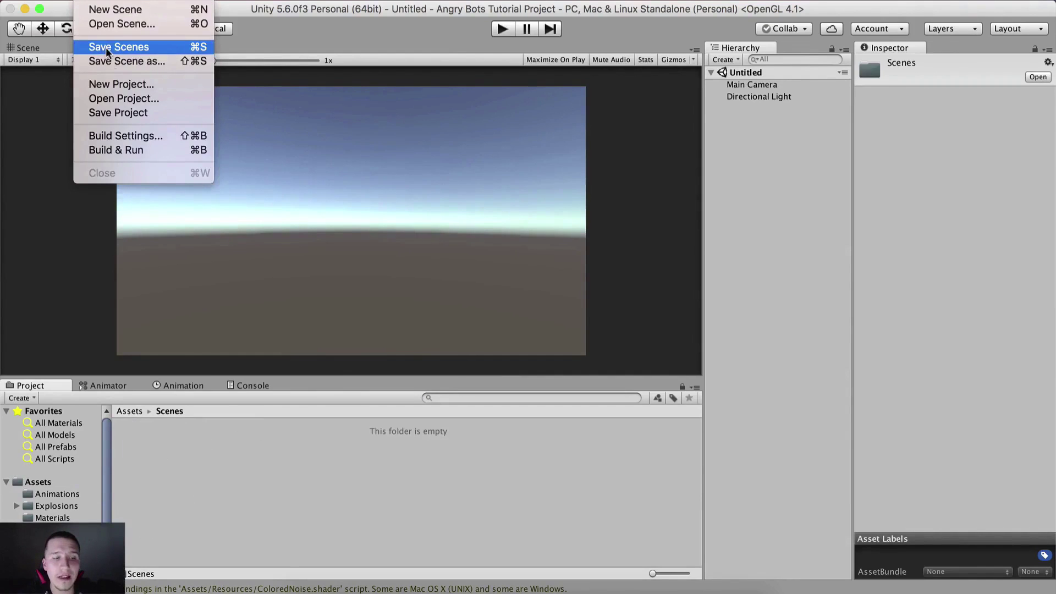
{"action": "left_click", "coordinate": [201, 469]}
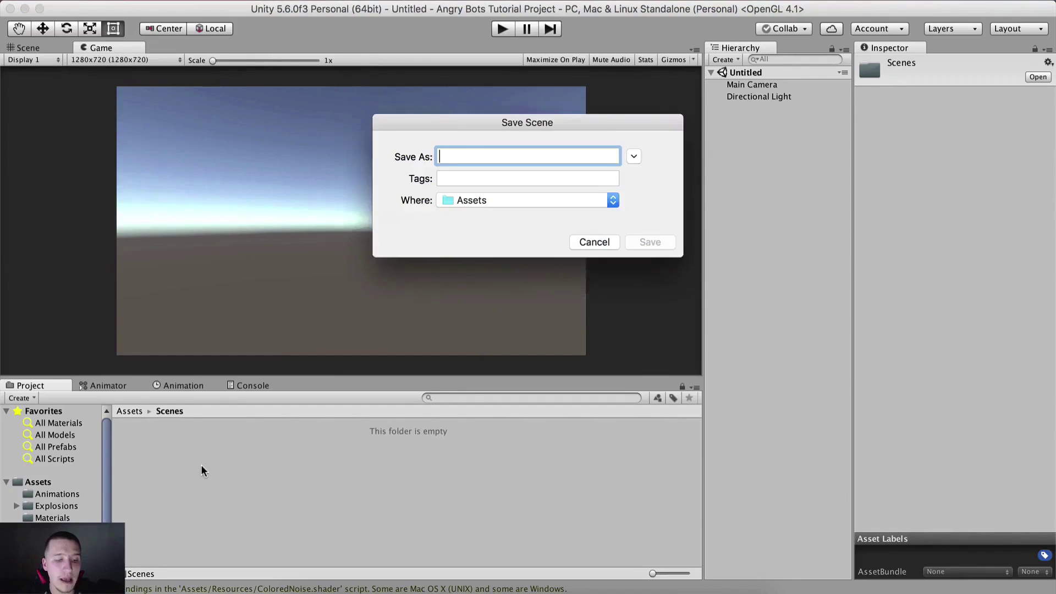
{"action": "left_click", "coordinate": [634, 156]}
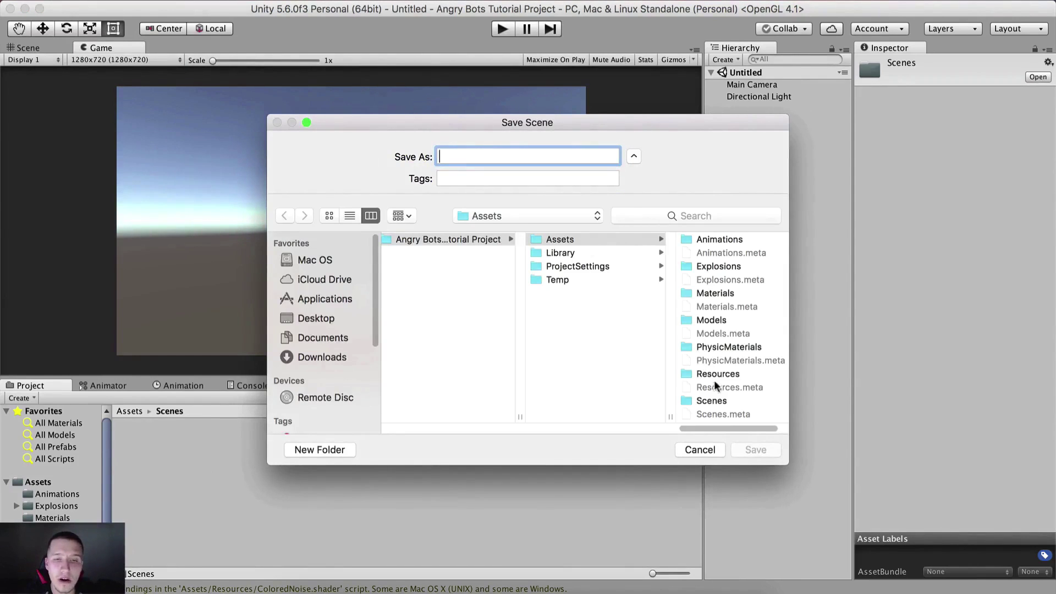
{"action": "left_click", "coordinate": [711, 400]}
{"action": "left_click", "coordinate": [529, 158]}
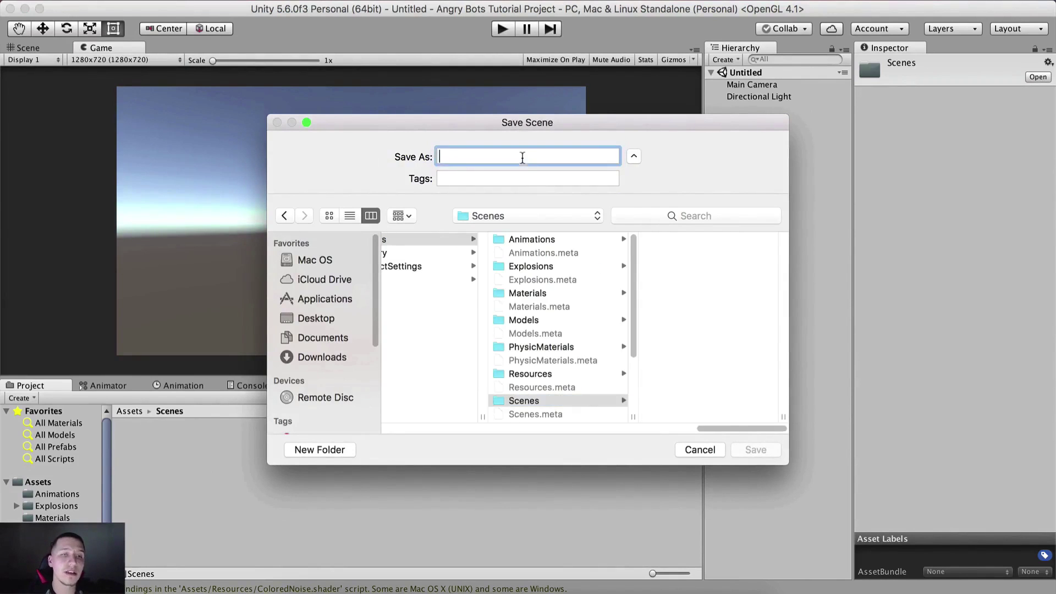
{"action": "type", "text": "Gameplay"}
{"action": "key", "text": "Return"}
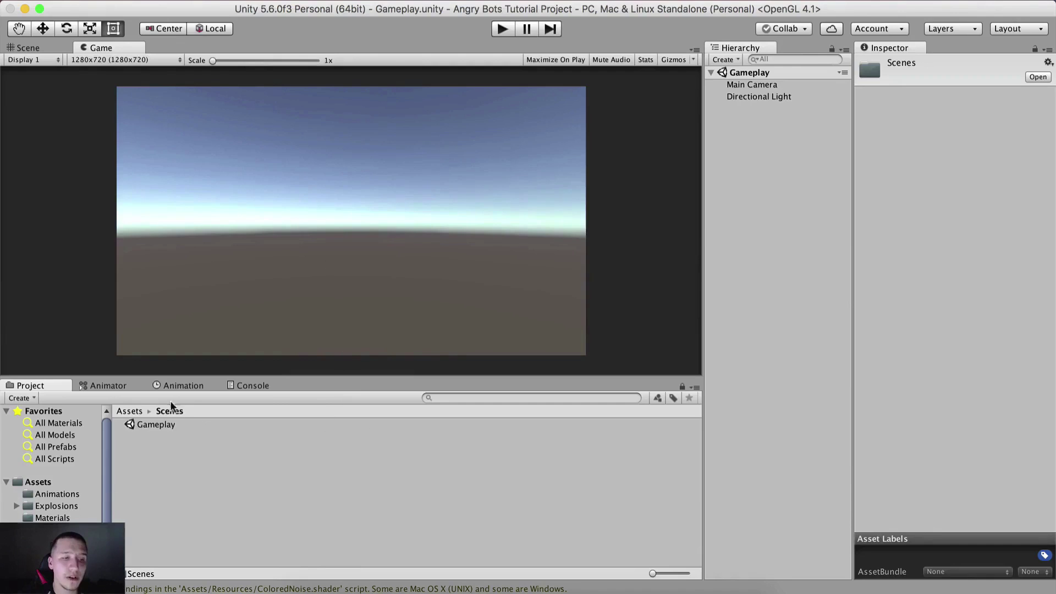
Start a custom package import in the Assets folder and browse from the Desktop to the Angry Bots project's 0 - Assets/Packages folder.
{"action": "left_click", "coordinate": [132, 412]}
{"action": "left_click", "coordinate": [167, 541]}
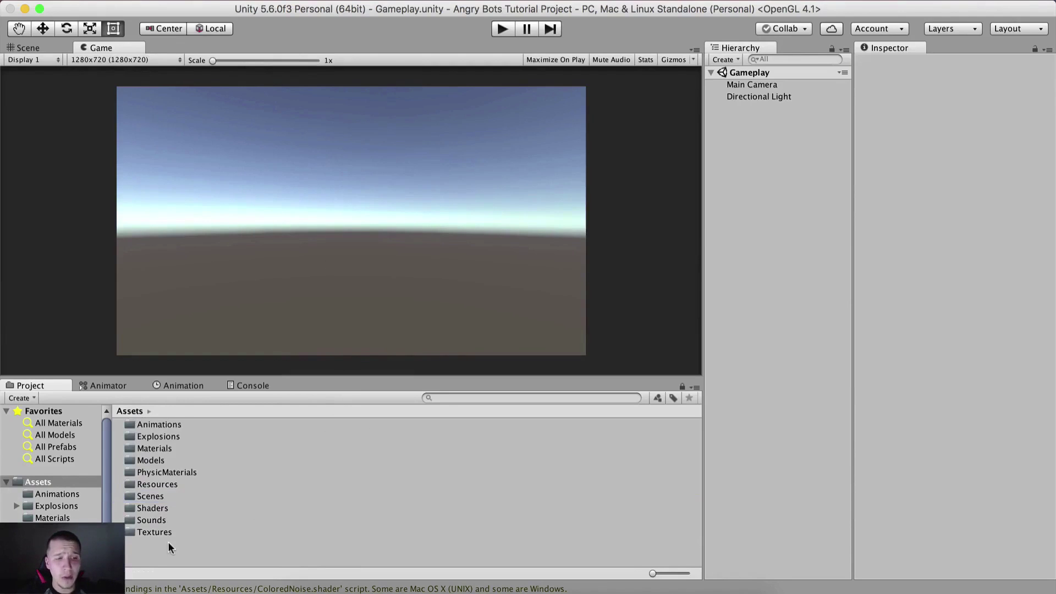
{"action": "right_click", "coordinate": [167, 542]}
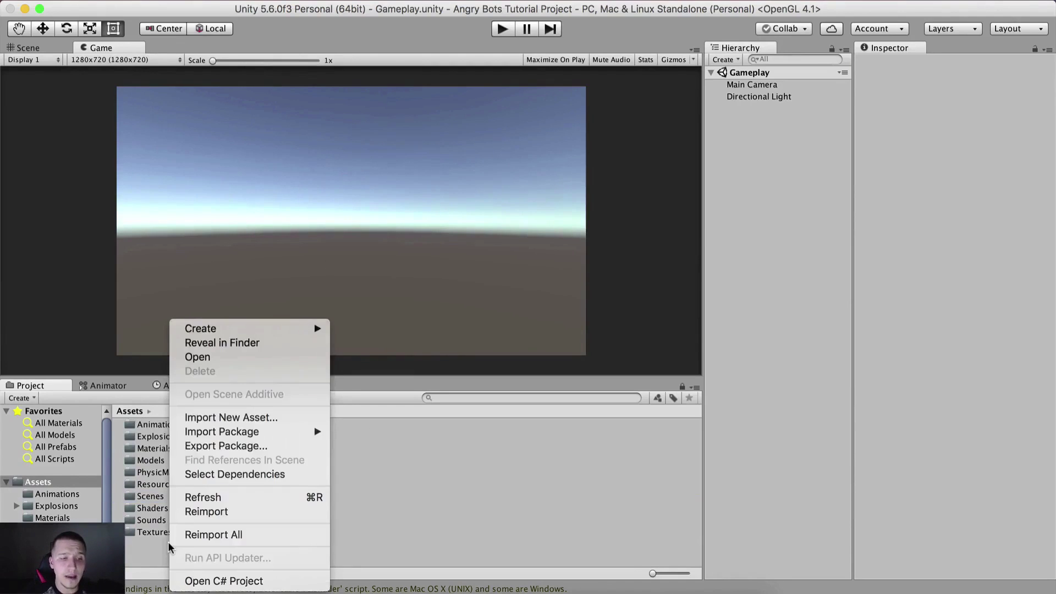
{"action": "mouse_move", "coordinate": [241, 438]}
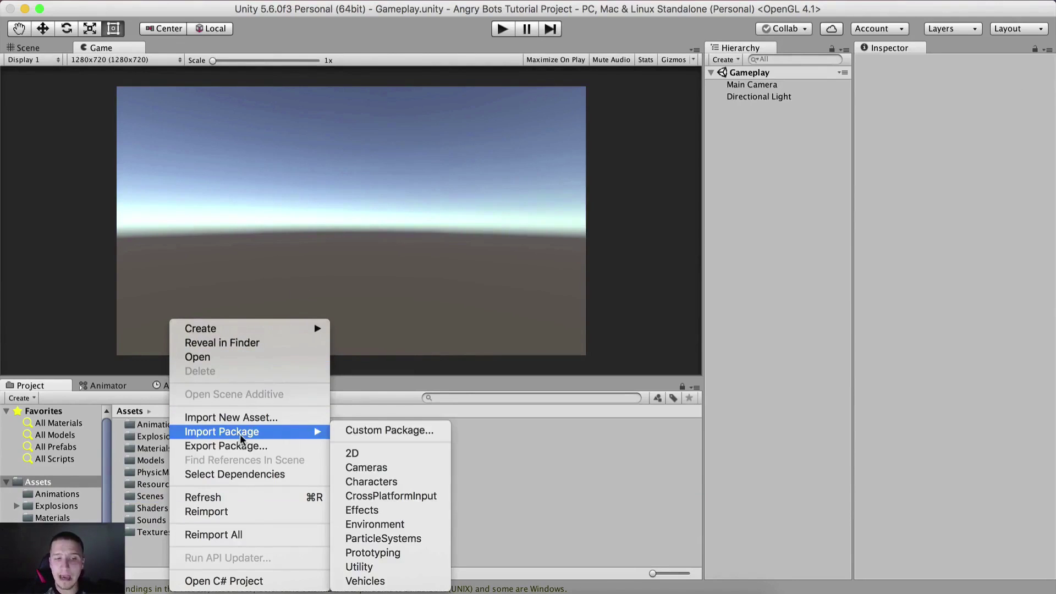
{"action": "left_click", "coordinate": [435, 430]}
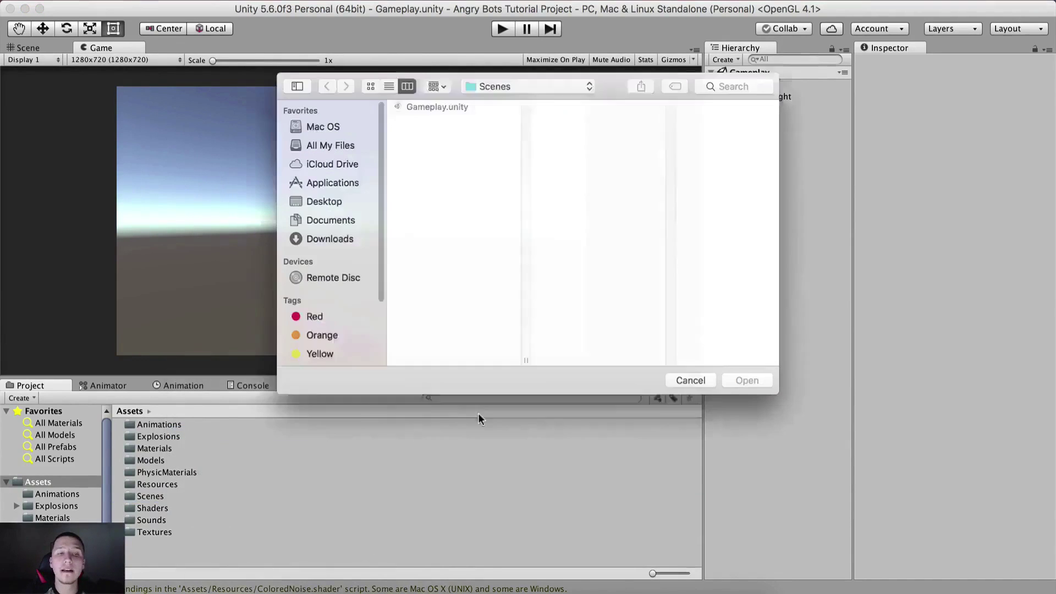
{"action": "left_click", "coordinate": [305, 202]}
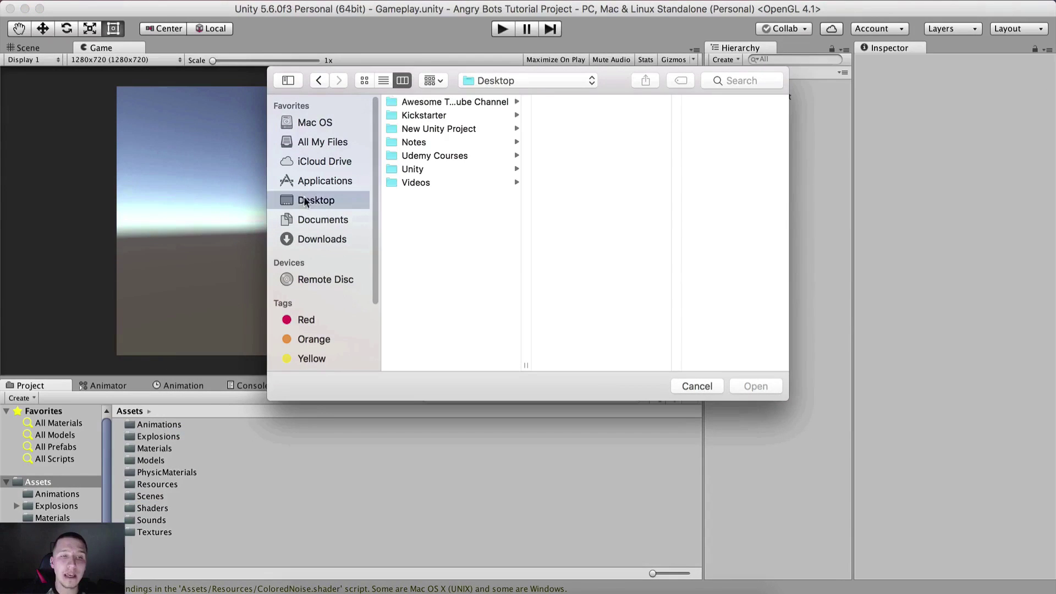
{"action": "left_click", "coordinate": [466, 103]}
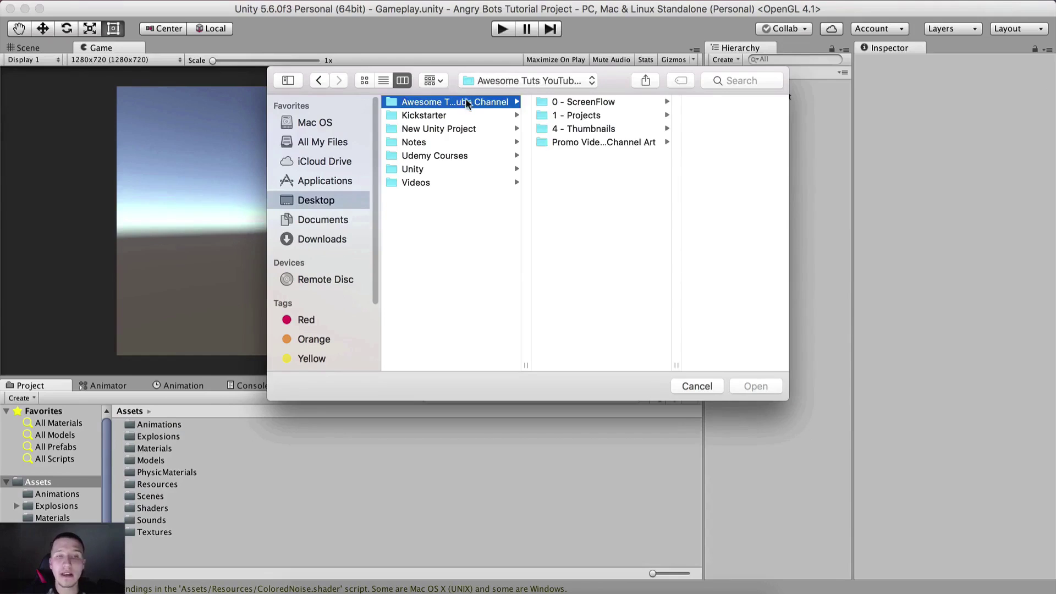
{"action": "left_click", "coordinate": [577, 117]}
{"action": "left_click", "coordinate": [676, 130]}
{"action": "left_click", "coordinate": [682, 102]}
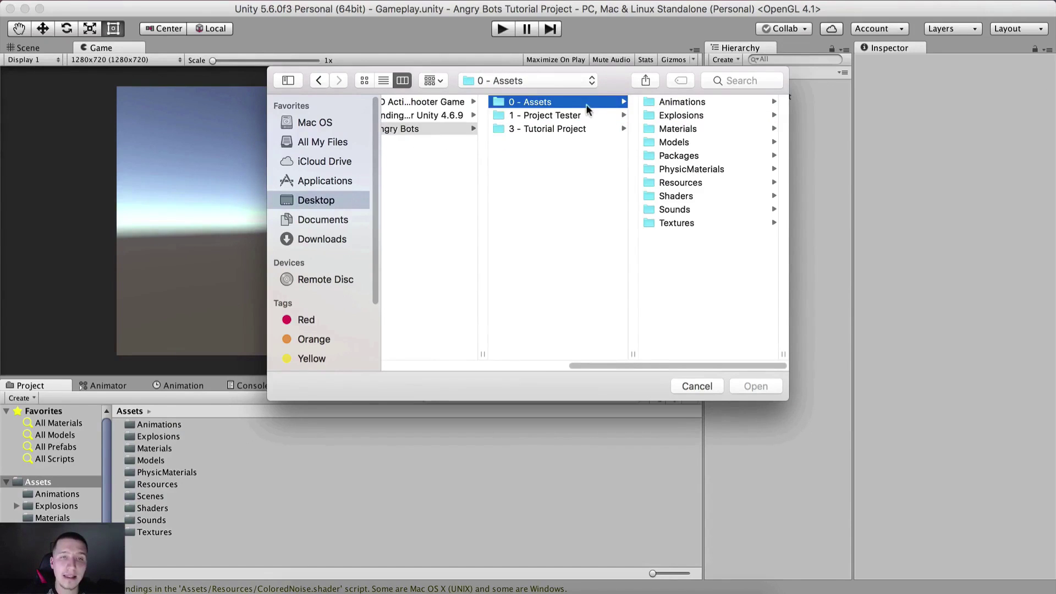
{"action": "left_click", "coordinate": [689, 158]}
Review the Packages folder and its location within 0 - Assets in Finder, and return to Unity's package selection dialog.
{"action": "left_click", "coordinate": [317, 593]}
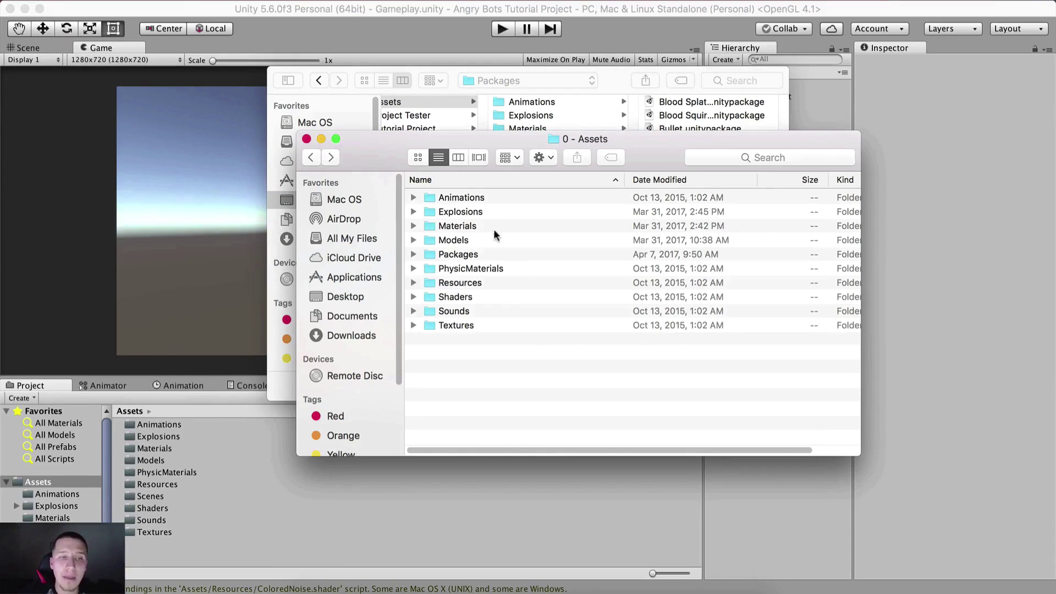
{"action": "double_click", "coordinate": [457, 254]}
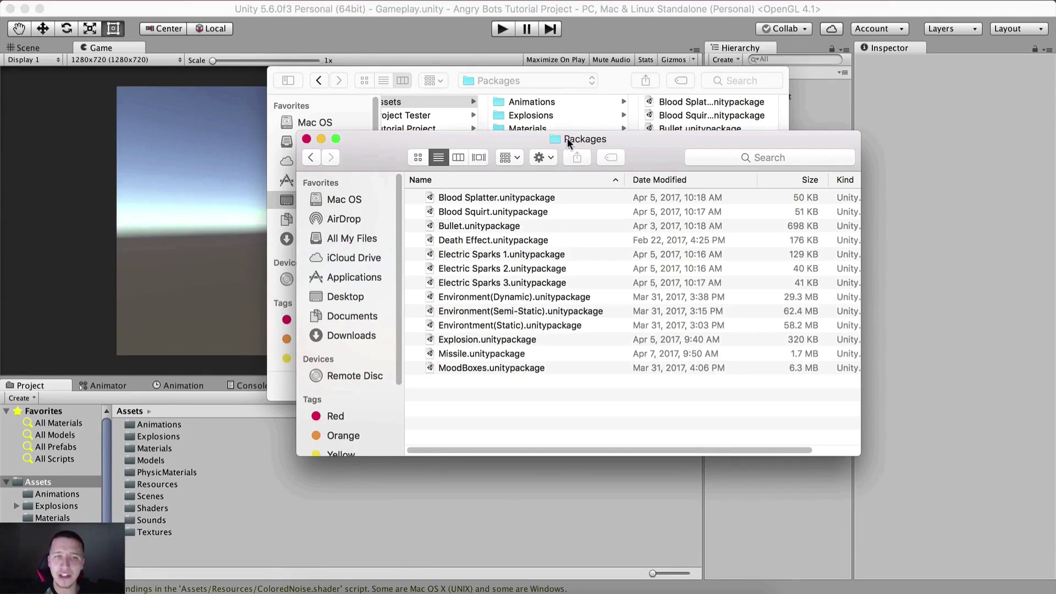
{"action": "left_click", "coordinate": [311, 157]}
{"action": "left_click", "coordinate": [449, 254]}
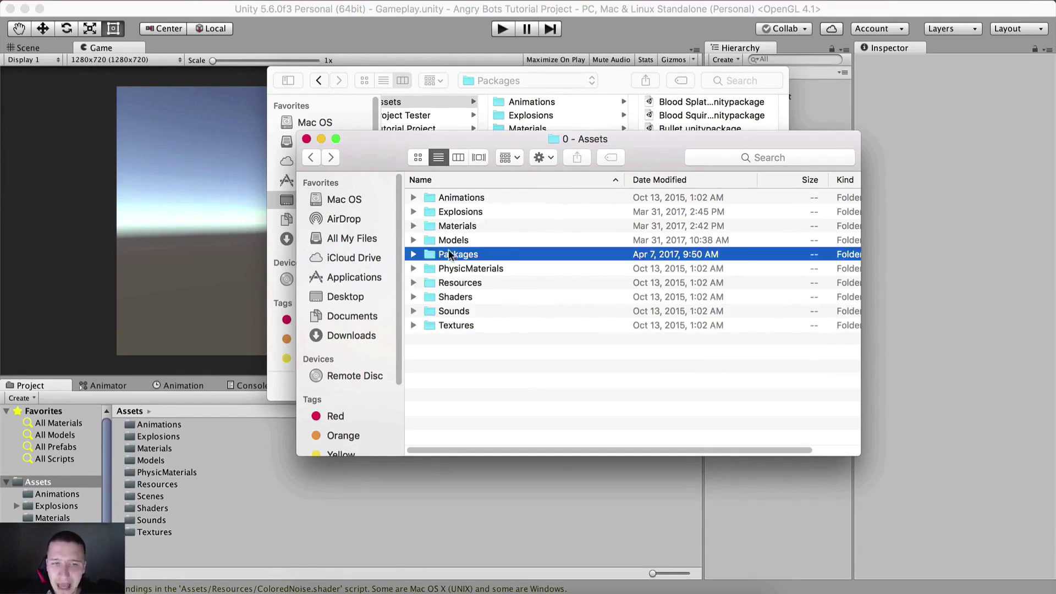
{"action": "left_click", "coordinate": [638, 85]}
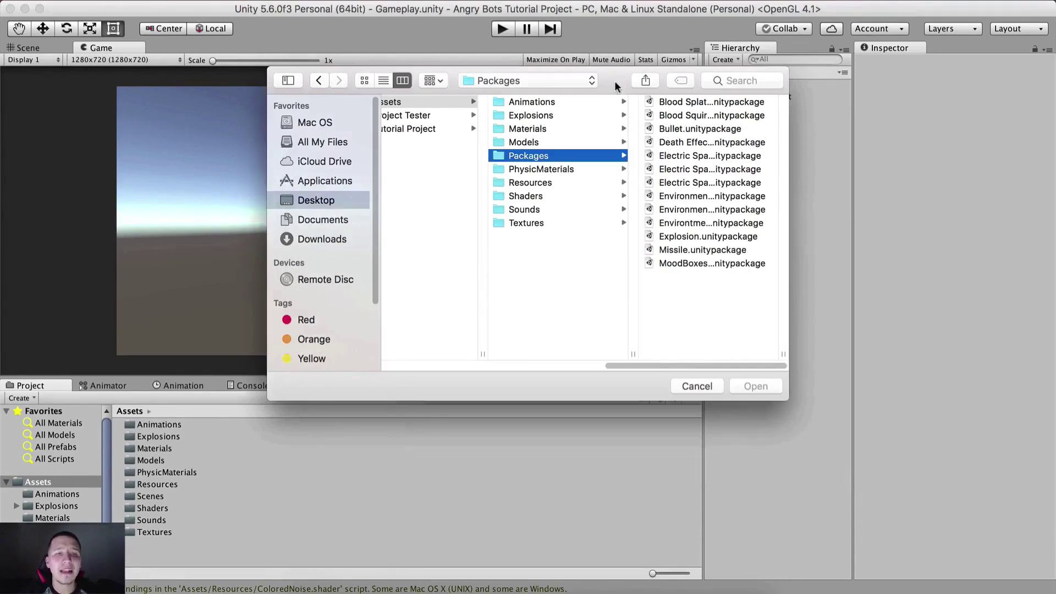
Widen the file dialog and import Environment(Dynamic).unitypackage with all its items selected.
{"action": "left_click_drag", "start_coordinate": [785, 361], "coordinate": [921, 350]}
{"action": "left_click", "coordinate": [724, 197]}
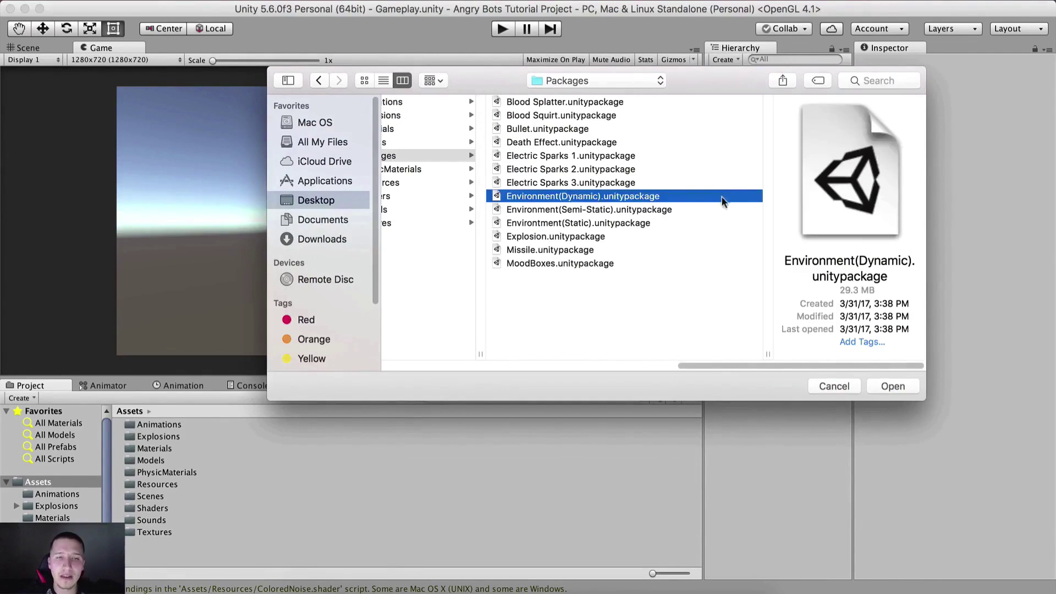
{"action": "left_click", "coordinate": [587, 211]}
{"action": "left_click", "coordinate": [583, 223]}
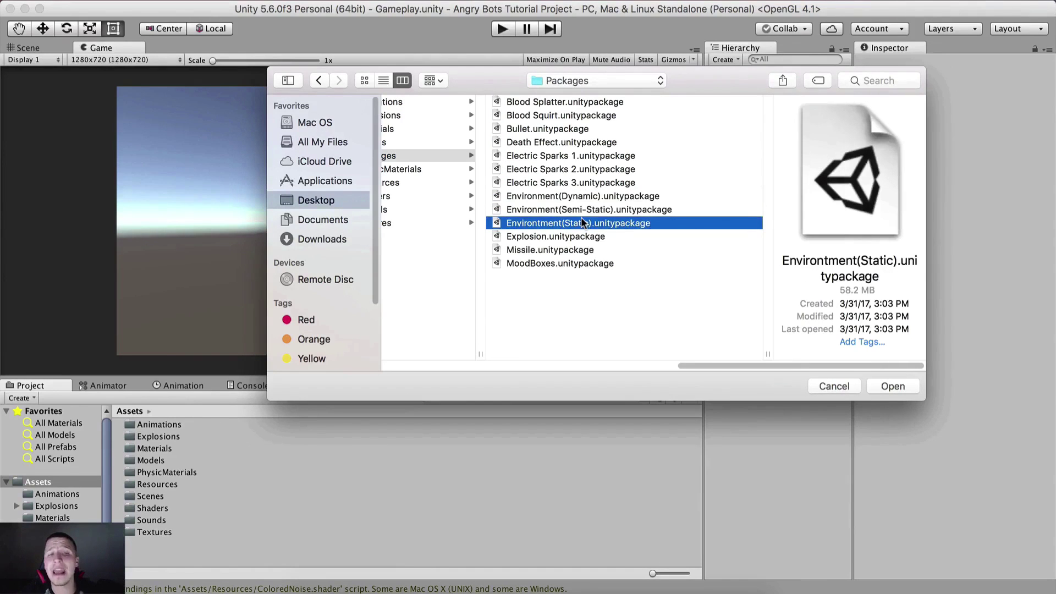
{"action": "left_click", "coordinate": [531, 195]}
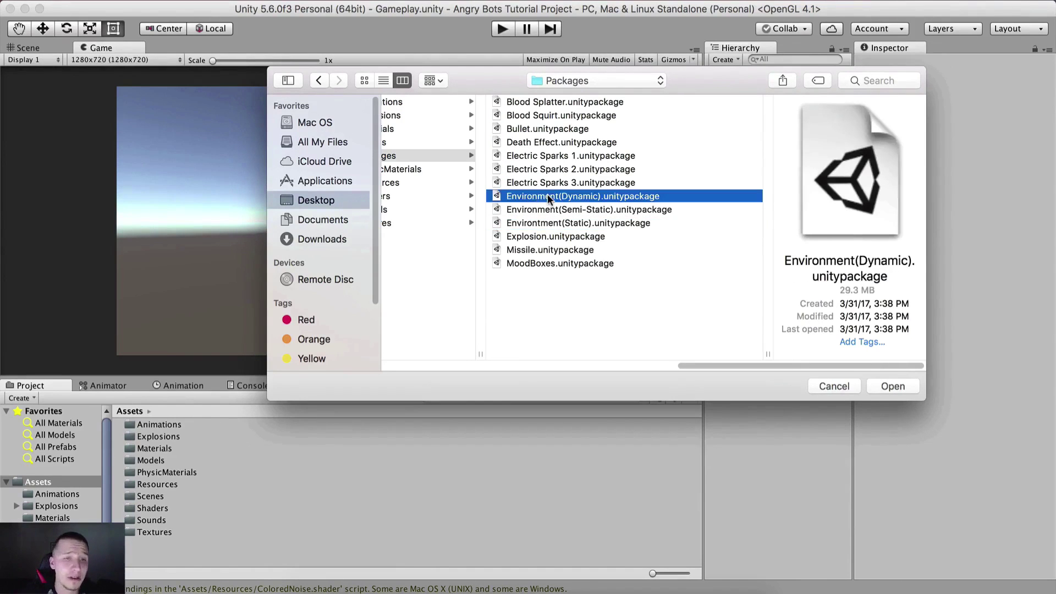
{"action": "double_click", "coordinate": [547, 193]}
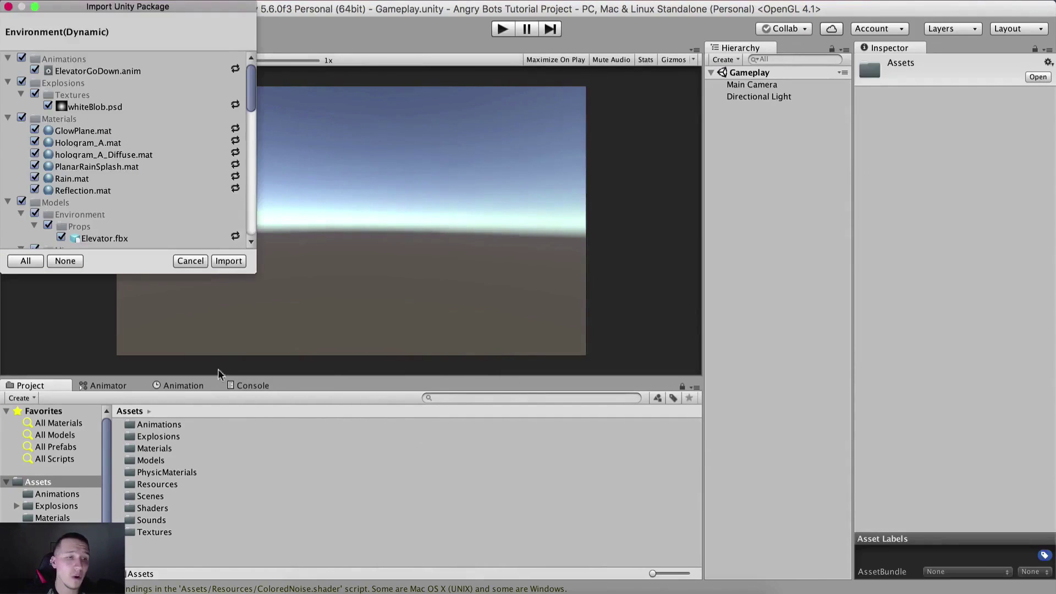
{"action": "left_click", "coordinate": [230, 261]}
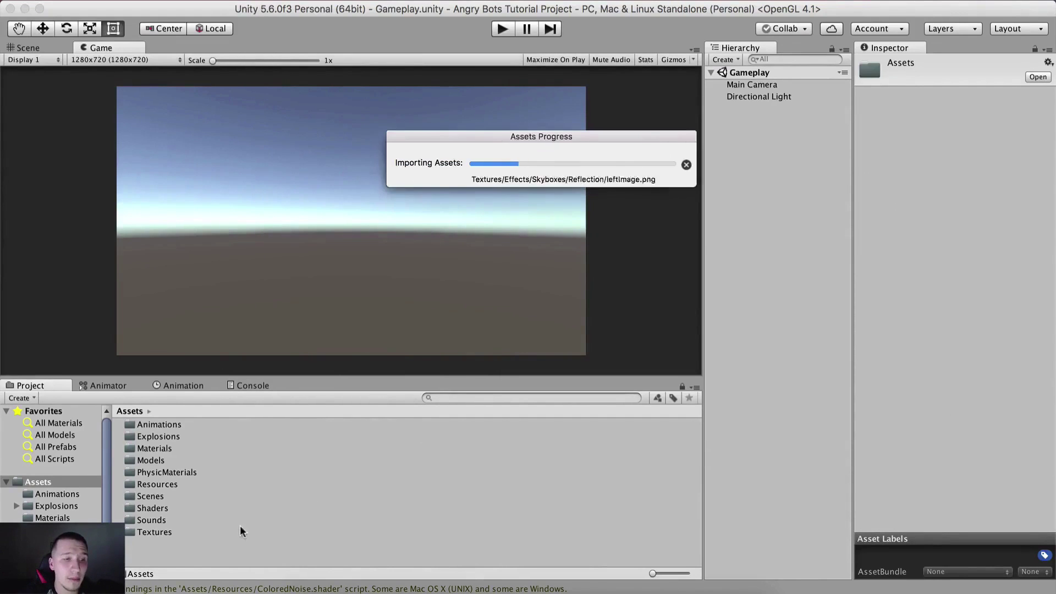
Examine the contents of the FOR EXPORTING folder inside Prefabs and go back to the Prefabs folder.
{"action": "left_click", "coordinate": [230, 485]}
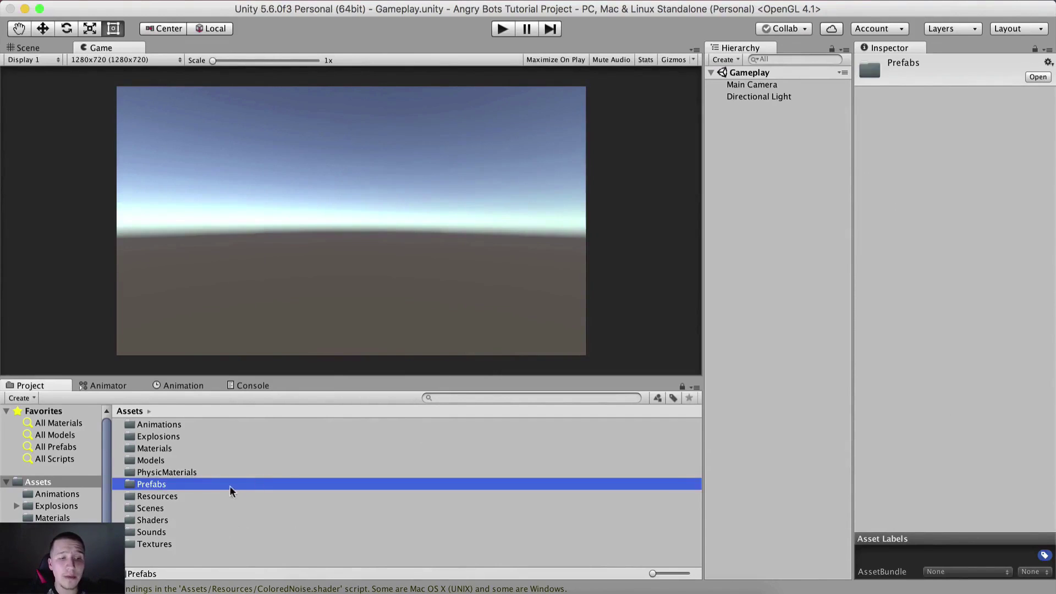
{"action": "double_click", "coordinate": [149, 484]}
{"action": "double_click", "coordinate": [181, 425]}
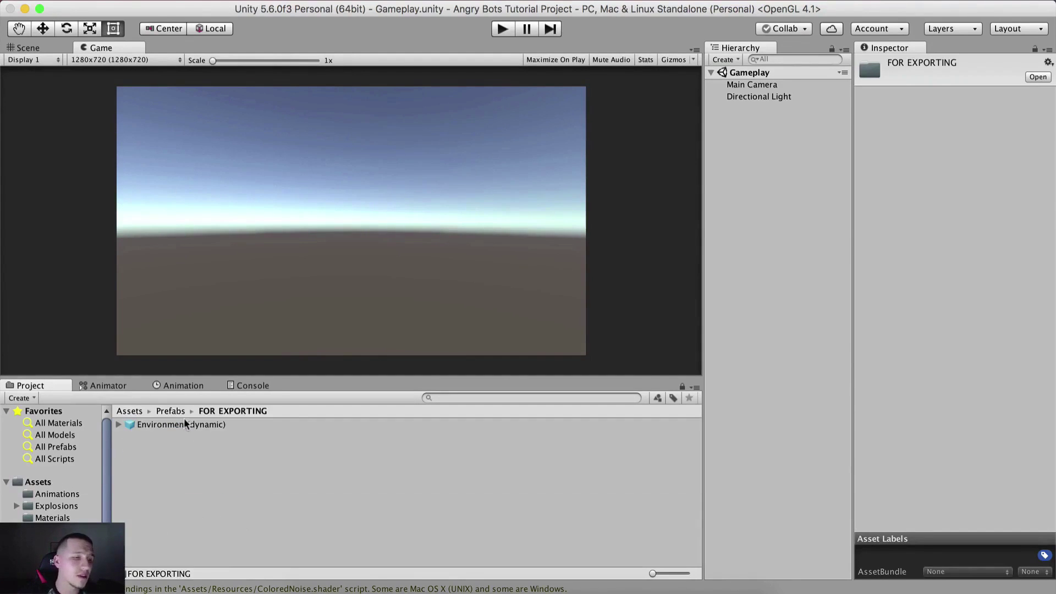
{"action": "left_click", "coordinate": [179, 411]}
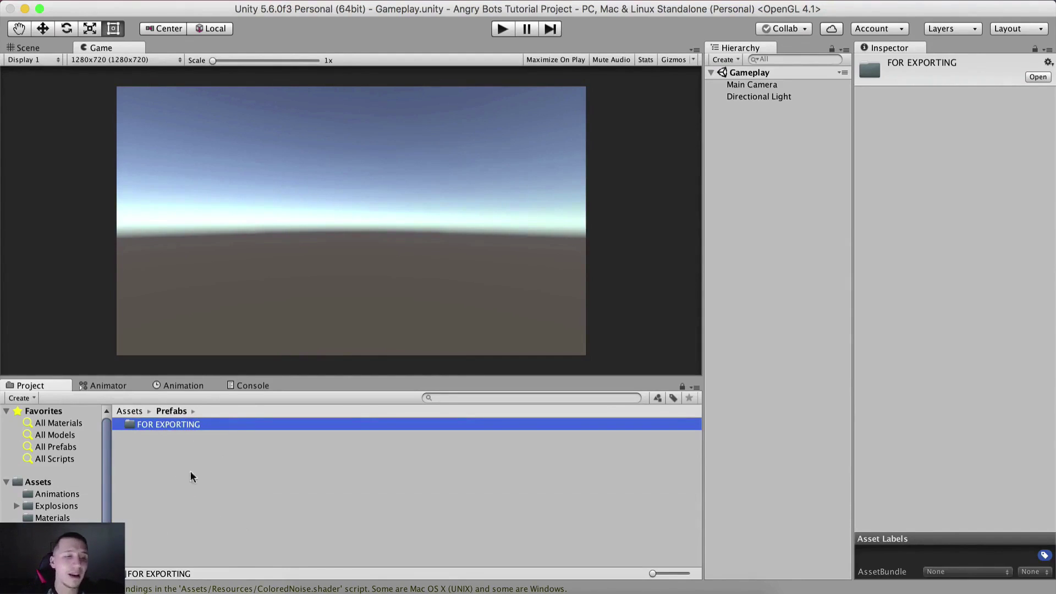
Import the custom package Environment(Semi-Static).unitypackage into the project with all its items selected.
{"action": "right_click", "coordinate": [185, 486]}
{"action": "mouse_move", "coordinate": [230, 431]}
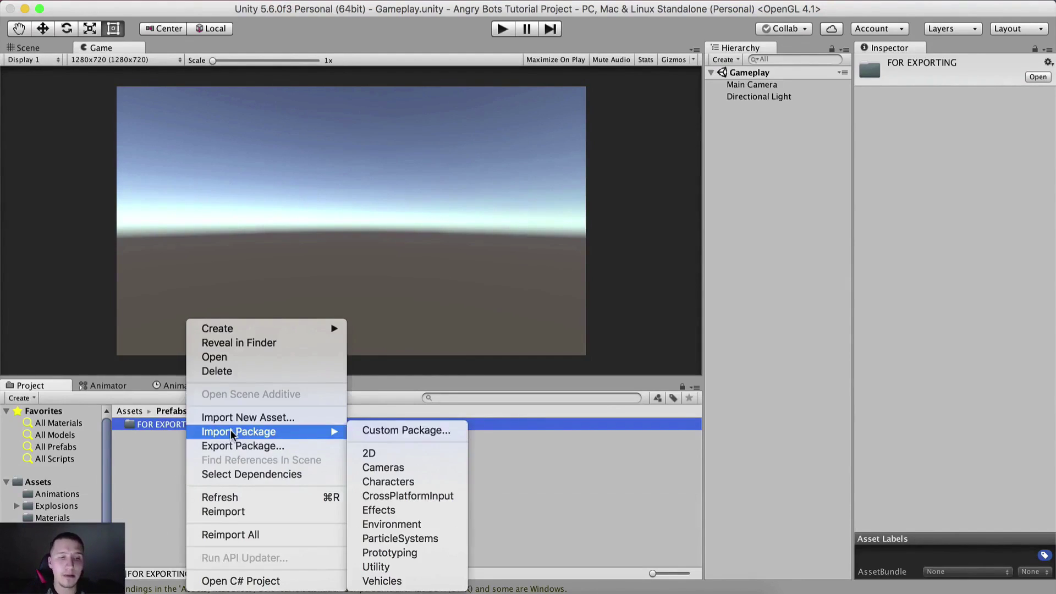
{"action": "left_click", "coordinate": [423, 431]}
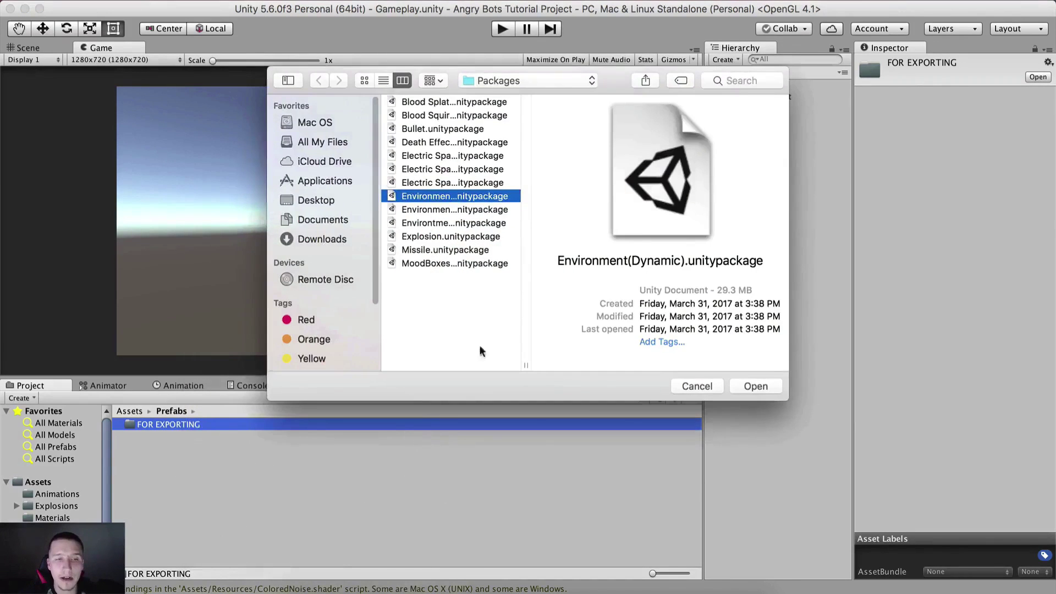
{"action": "left_click_drag", "start_coordinate": [523, 364], "coordinate": [665, 363]}
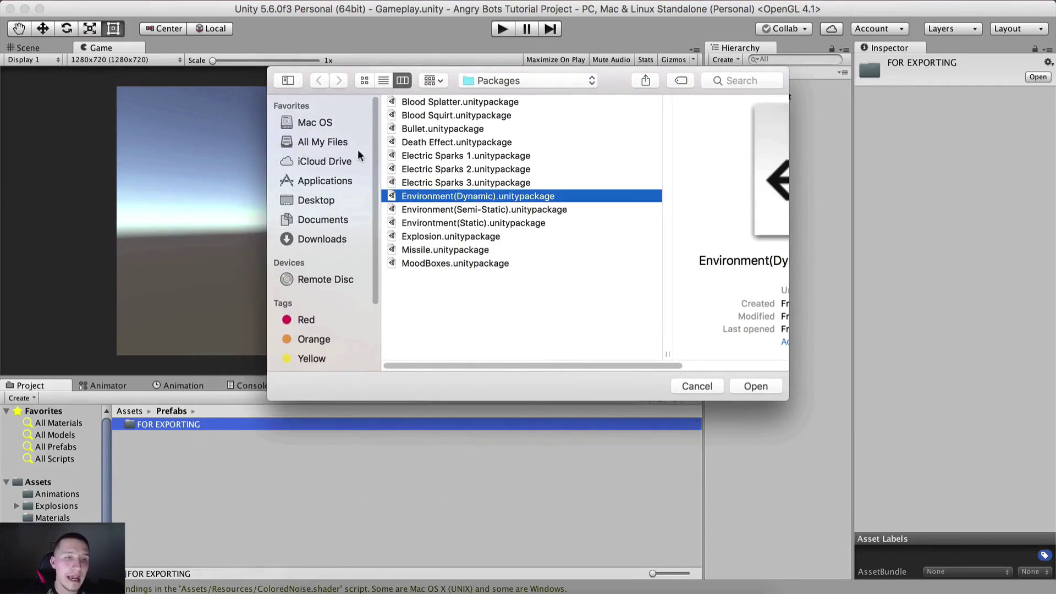
{"action": "left_click", "coordinate": [447, 211]}
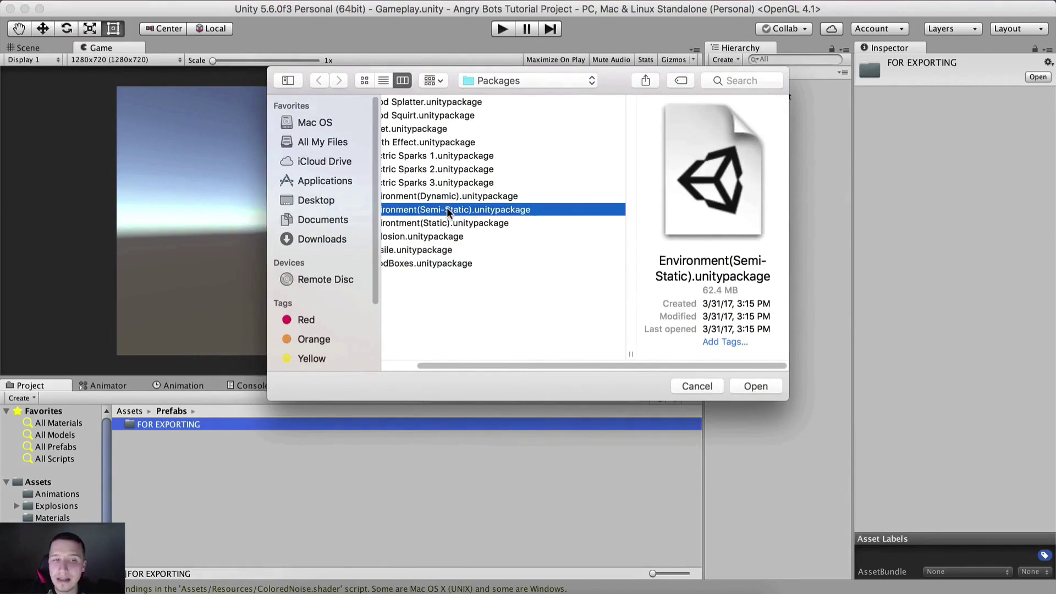
{"action": "double_click", "coordinate": [448, 213]}
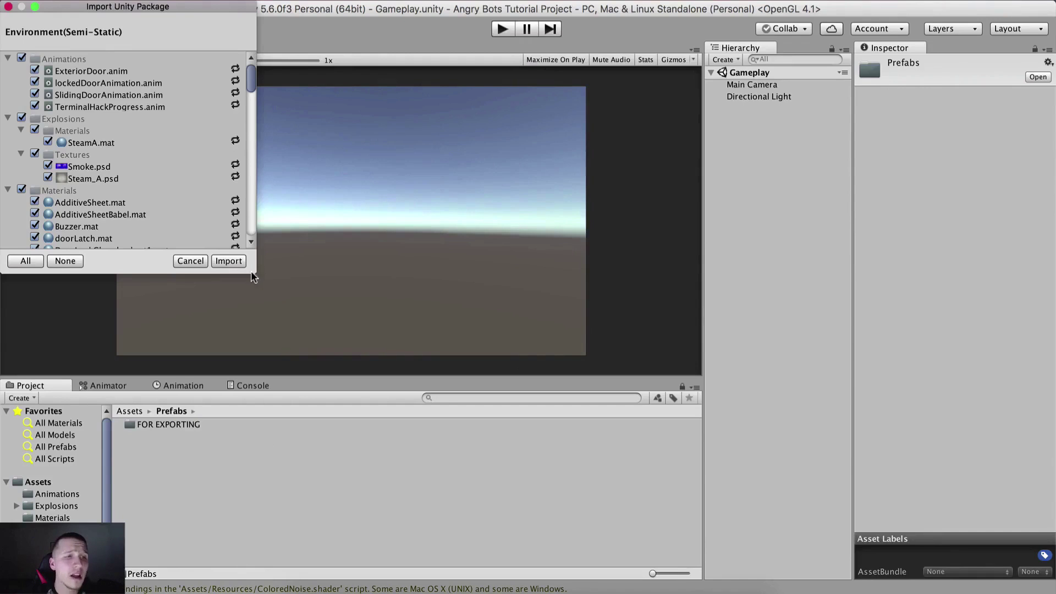
{"action": "left_click_drag", "start_coordinate": [250, 88], "coordinate": [220, 82]}
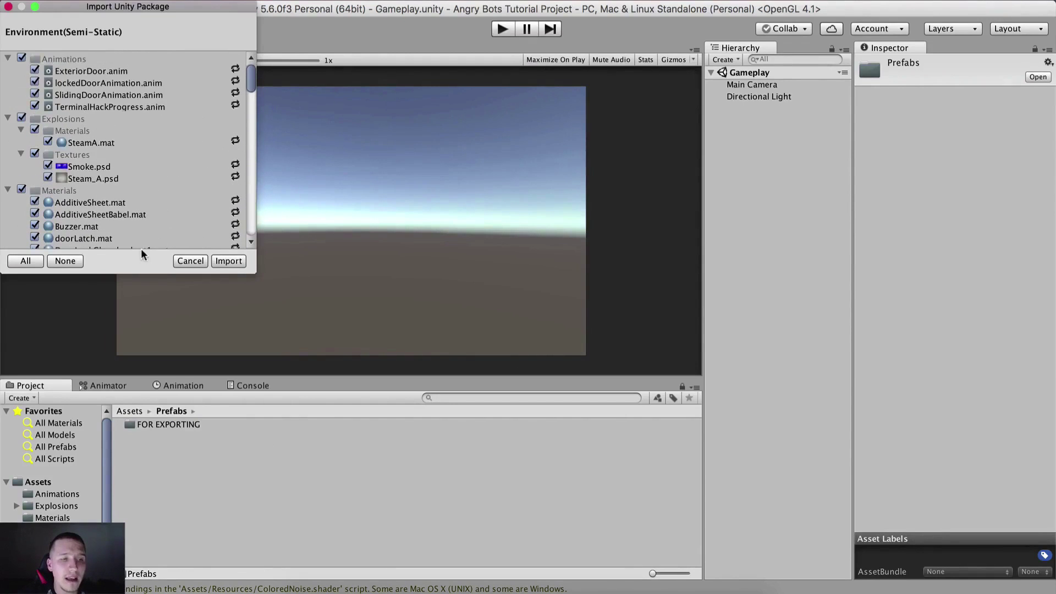
{"action": "left_click", "coordinate": [244, 261]}
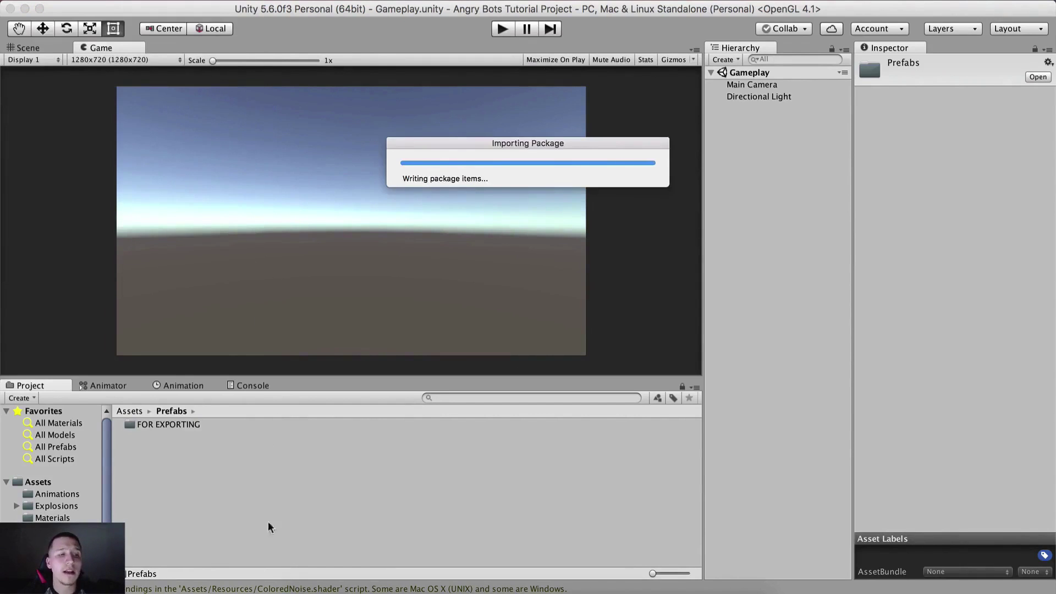
Open the FOR EXPORTING folder and import the custom package Environtment(Static).unitypackage with all its items.
{"action": "double_click", "coordinate": [175, 425]}
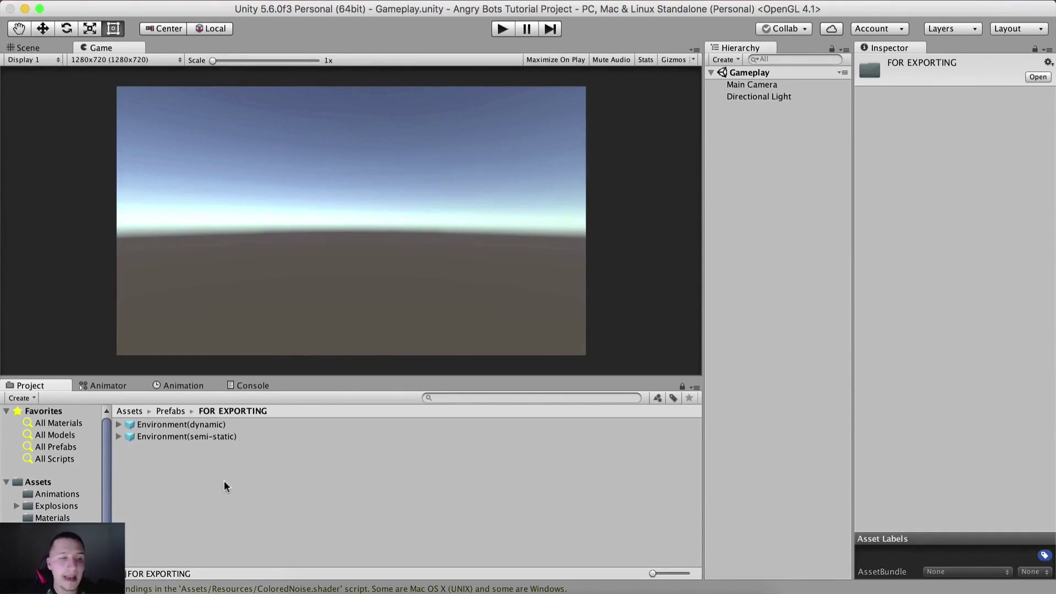
{"action": "right_click", "coordinate": [219, 498]}
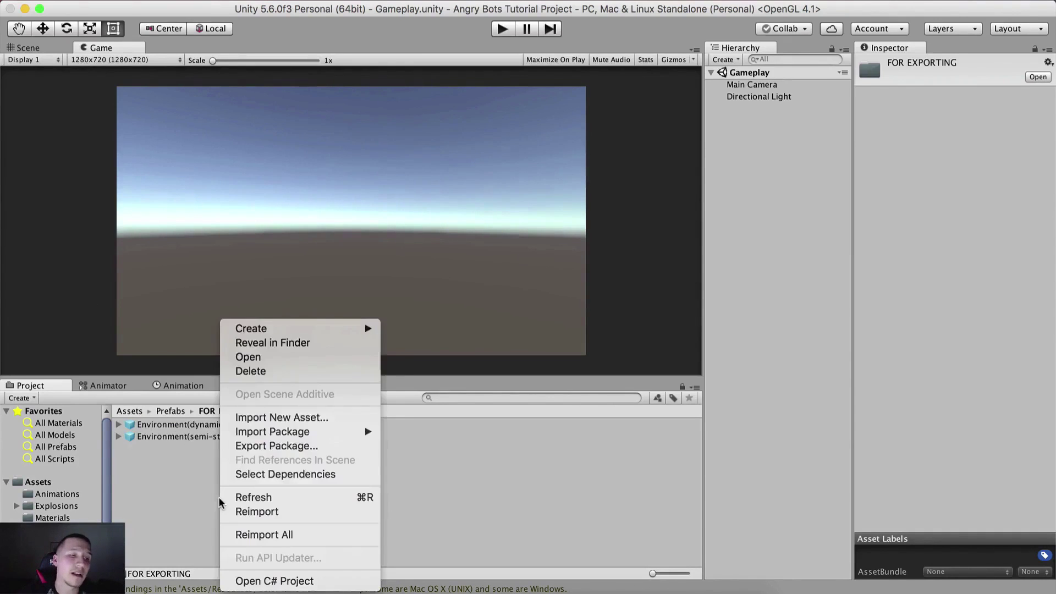
{"action": "mouse_move", "coordinate": [333, 435]}
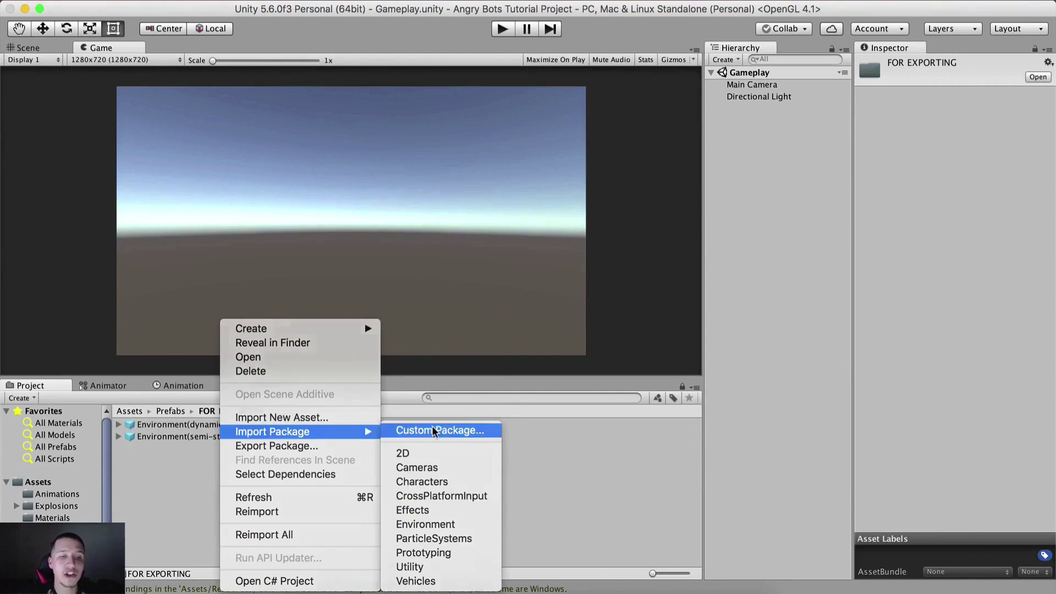
{"action": "left_click", "coordinate": [428, 431]}
{"action": "left_click_drag", "start_coordinate": [526, 365], "coordinate": [732, 364]}
{"action": "left_click", "coordinate": [529, 223]}
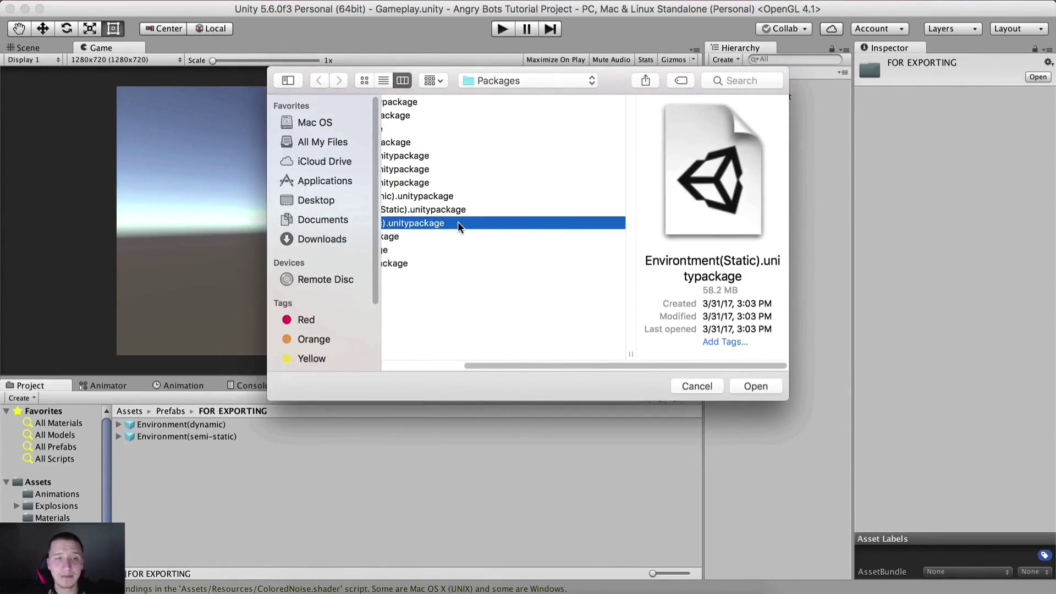
{"action": "double_click", "coordinate": [458, 223]}
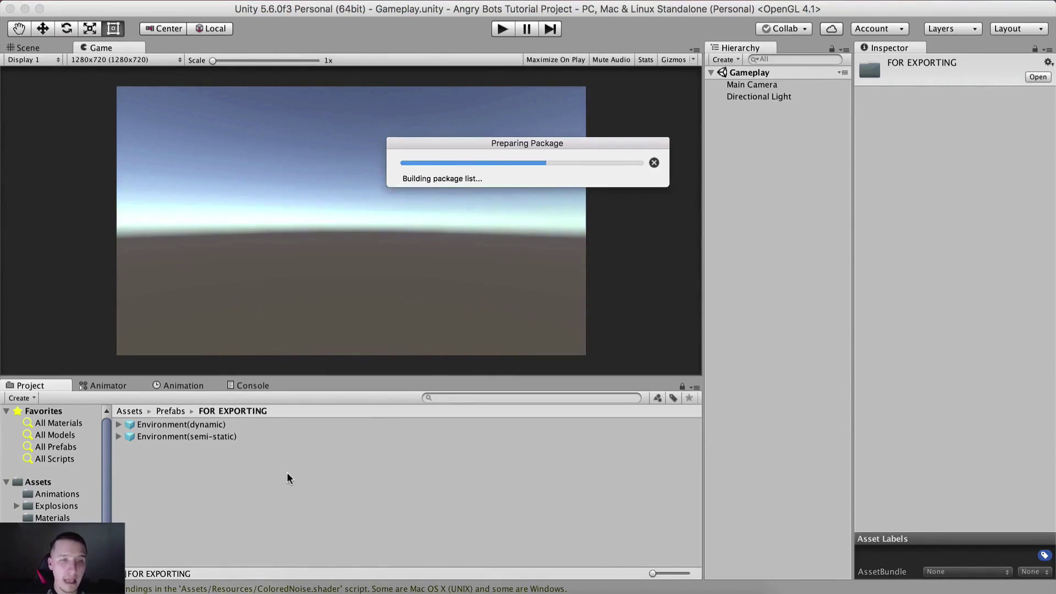
{"action": "left_click", "coordinate": [229, 260]}
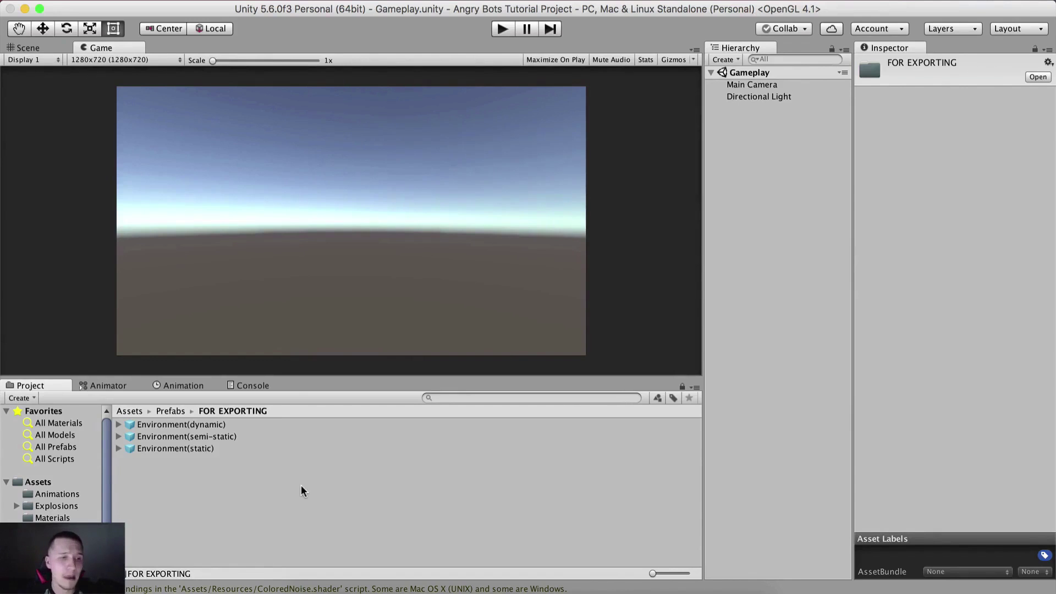
Go back to the Prefabs folder and rename the FOR EXPORTING folder as Environments.
{"action": "left_click", "coordinate": [172, 417]}
{"action": "left_click", "coordinate": [166, 450]}
{"action": "left_click", "coordinate": [159, 424]}
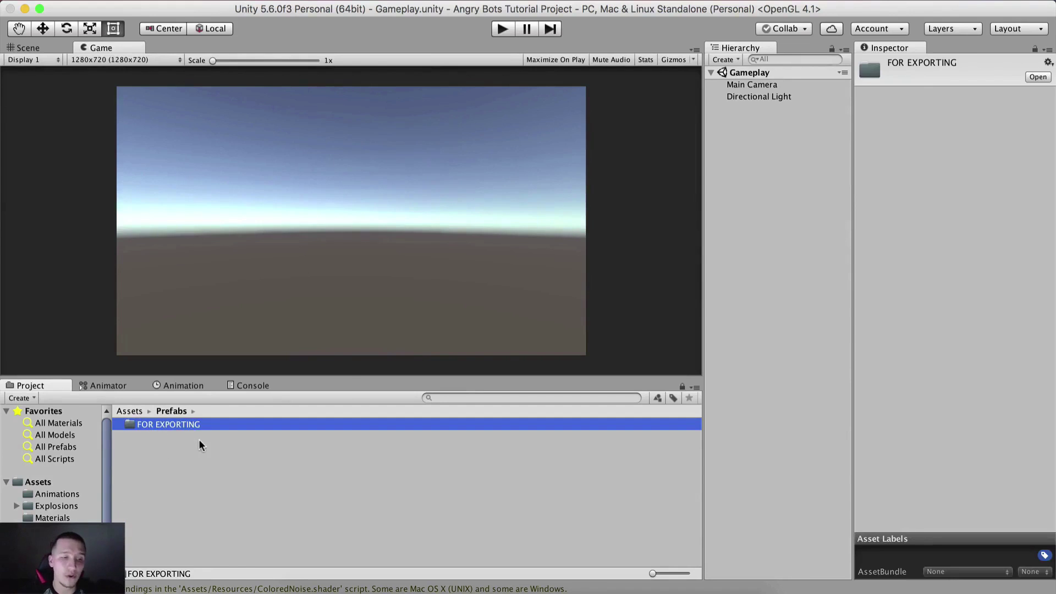
{"action": "right_click", "coordinate": [189, 424]}
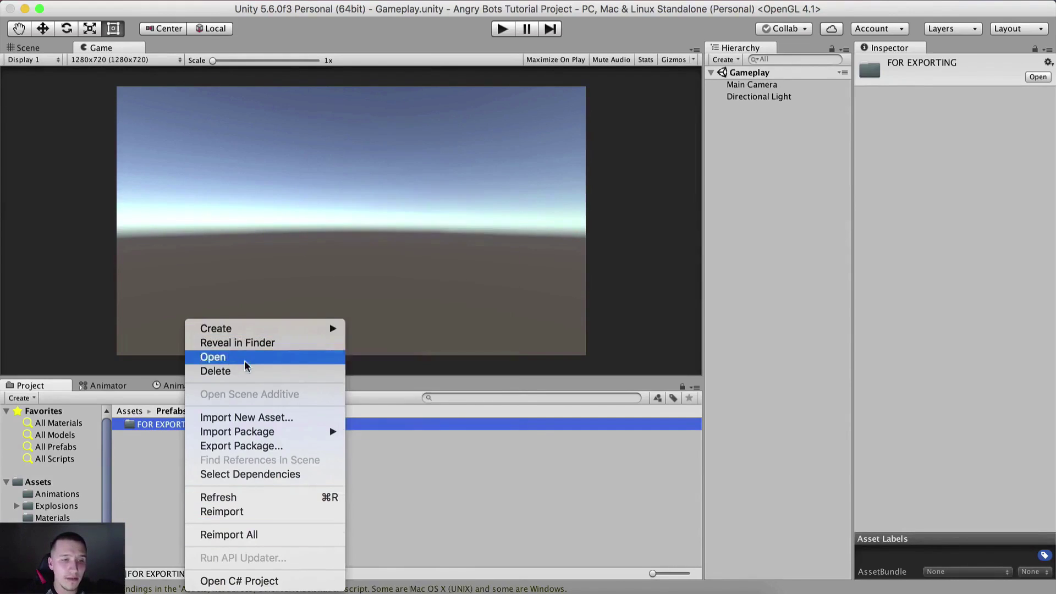
{"action": "left_click", "coordinate": [134, 503]}
{"action": "left_click", "coordinate": [164, 466]}
{"action": "left_click", "coordinate": [169, 424]}
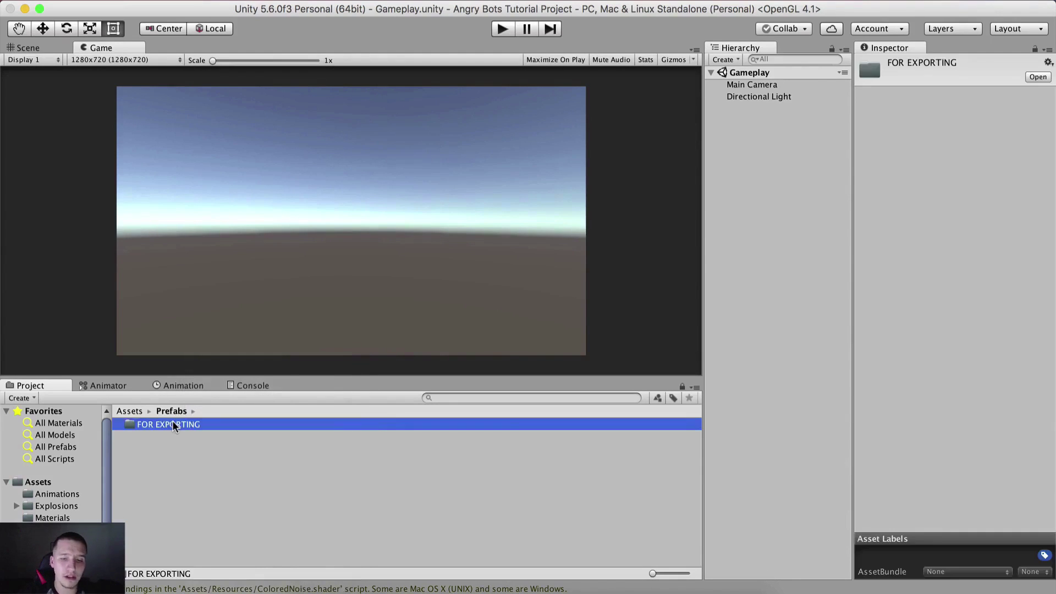
{"action": "left_click", "coordinate": [173, 420]}
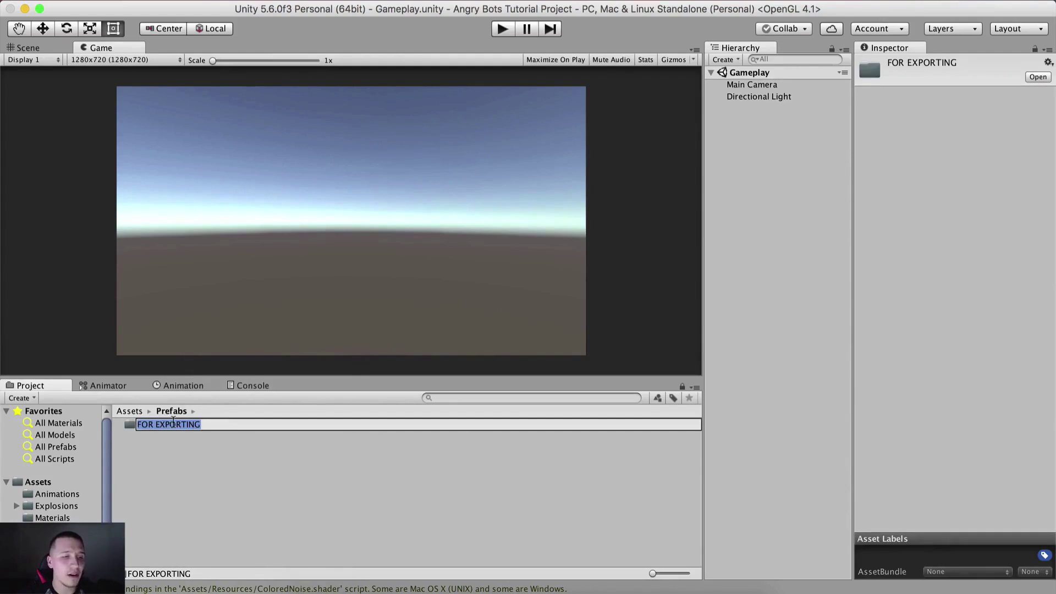
{"action": "type", "text": "Enviro"}
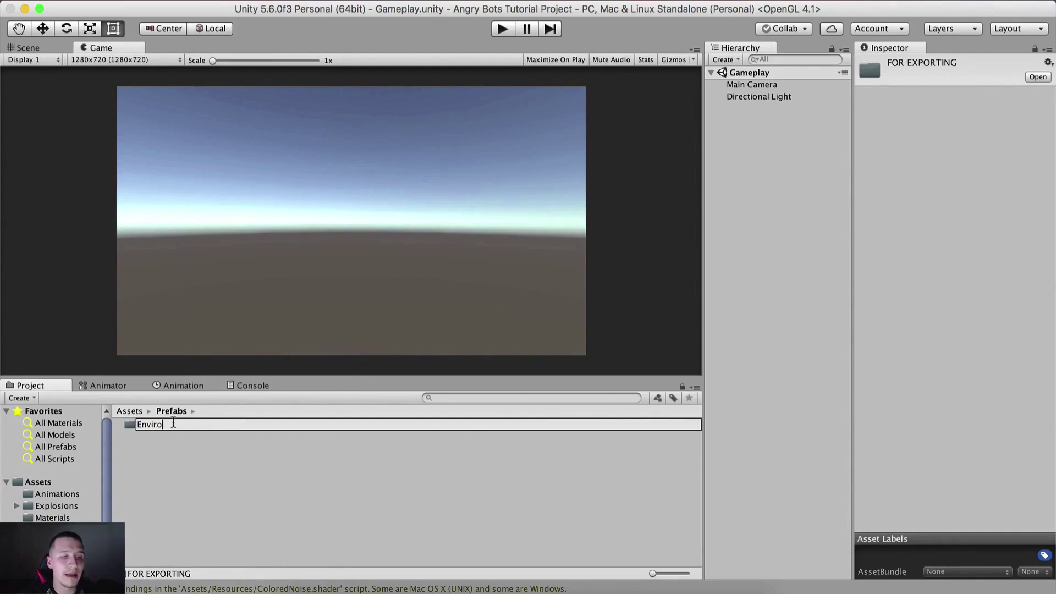
{"action": "type", "text": "nments"}
{"action": "key", "text": "Return"}
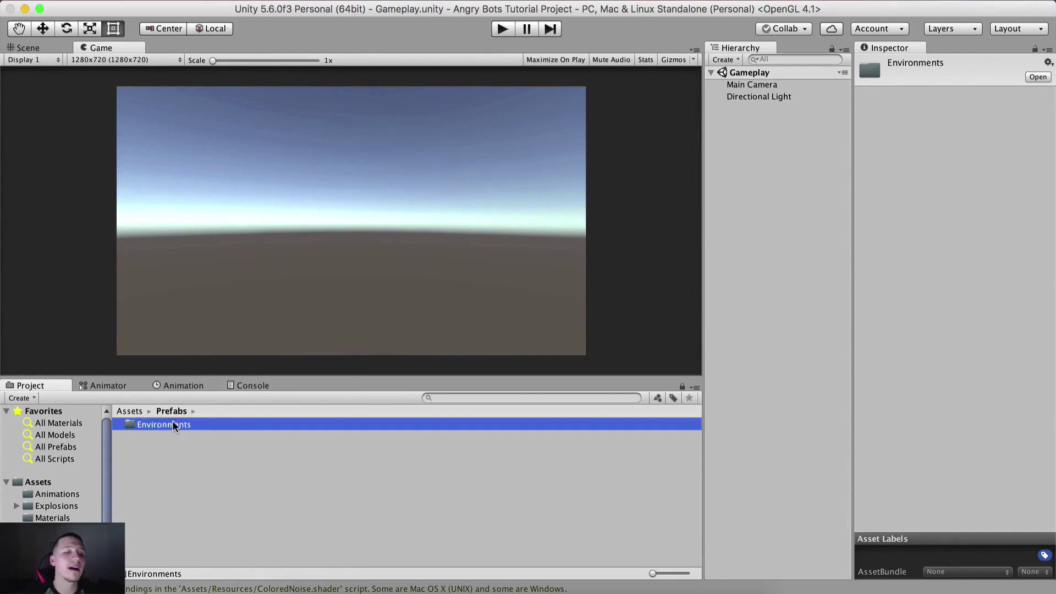
Start another custom package import from the Prefabs folder and widen the file column to show full package names.
{"action": "left_click", "coordinate": [171, 452]}
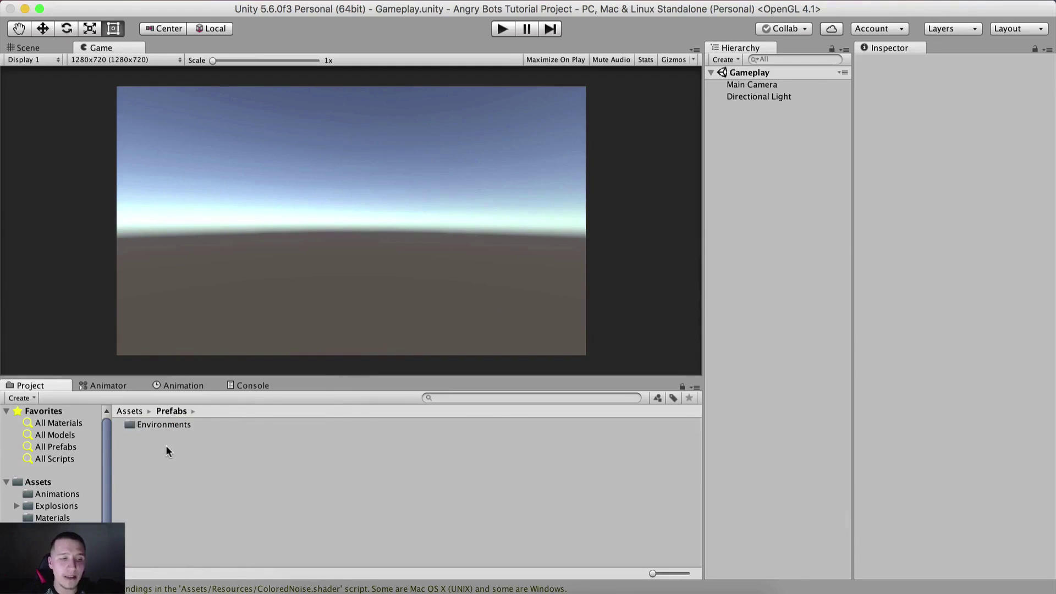
{"action": "right_click", "coordinate": [167, 450]}
{"action": "mouse_move", "coordinate": [255, 431]}
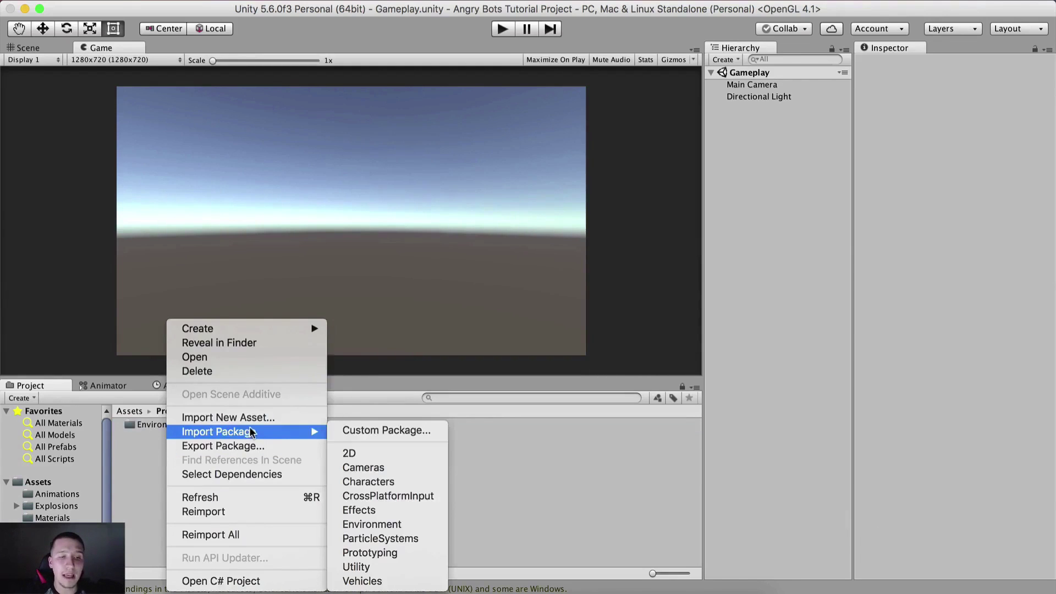
{"action": "left_click", "coordinate": [366, 432]}
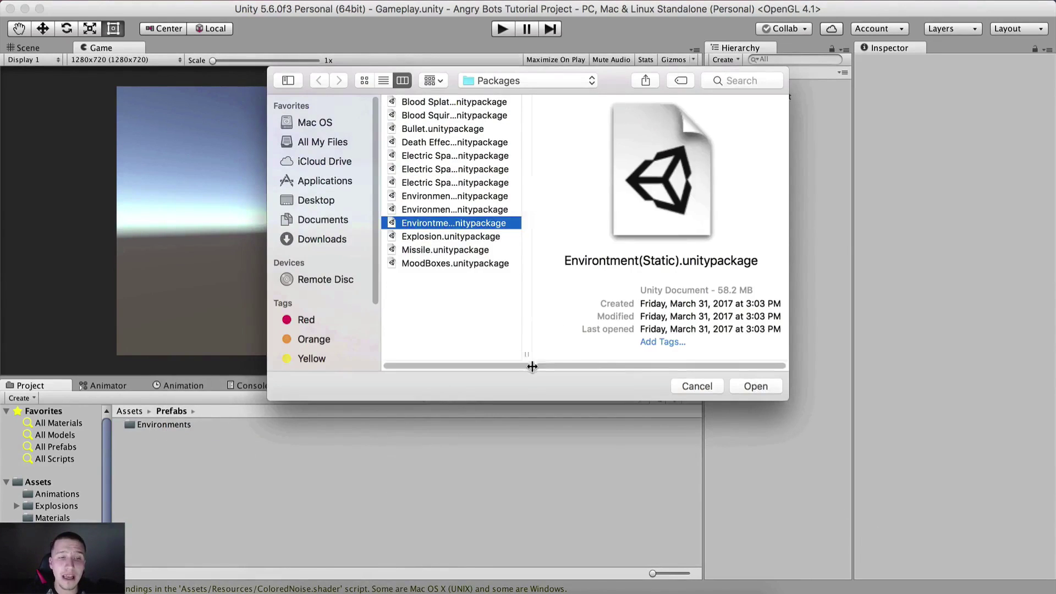
{"action": "double_click", "coordinate": [528, 365]}
{"action": "left_click", "coordinate": [466, 263]}
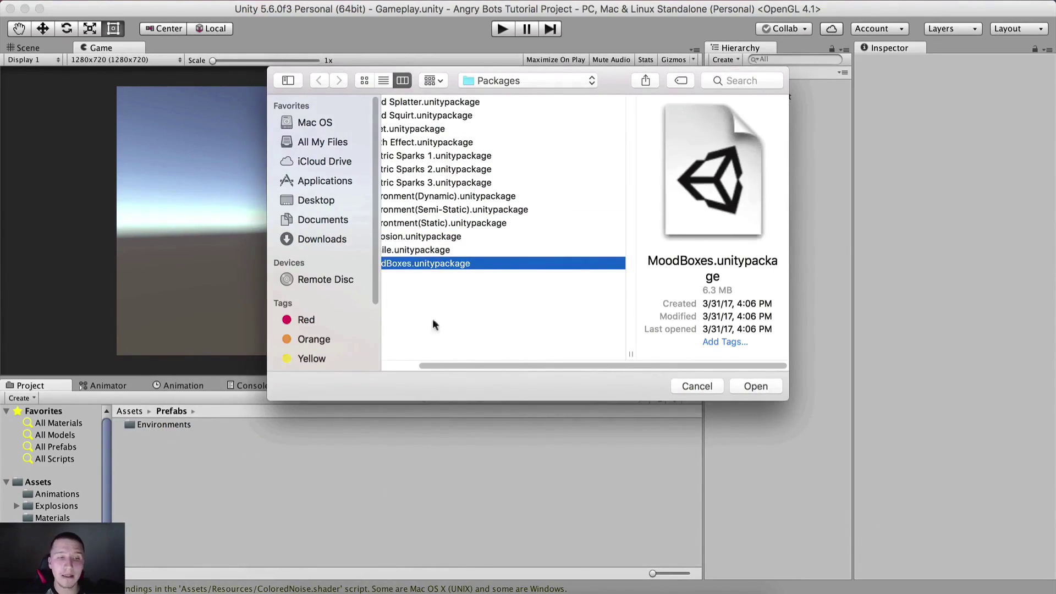
{"action": "scroll", "coordinate": [434, 372], "scroll_direction": "left", "scroll_amount": 2}
{"action": "scroll", "coordinate": [407, 374], "scroll_direction": "left", "scroll_amount": 1}
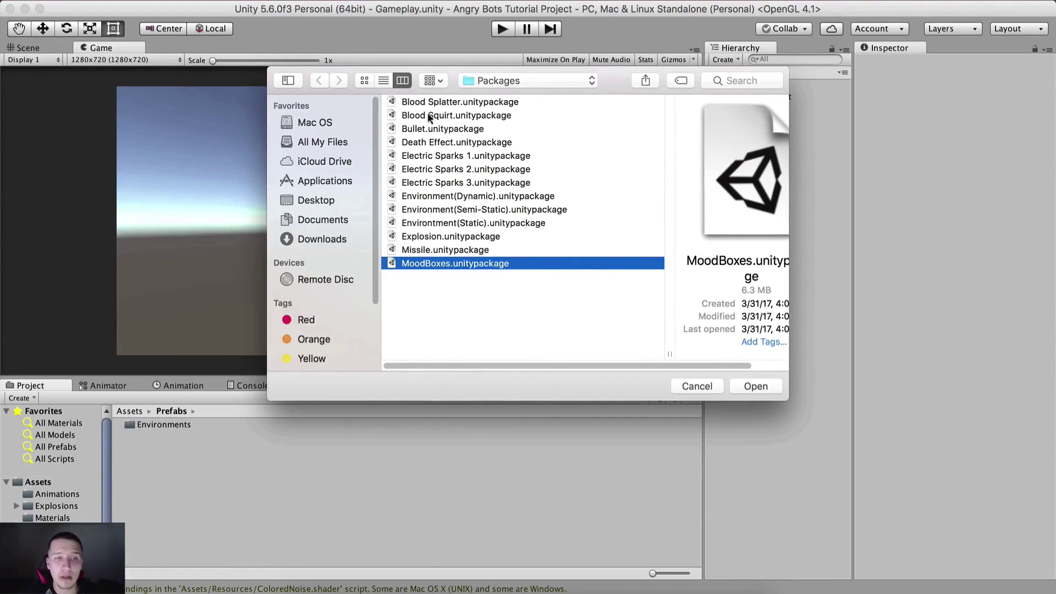
Review the three environment packages in the file list, and import MoodBoxes.unitypackage with its preselected items.
{"action": "left_click", "coordinate": [437, 209]}
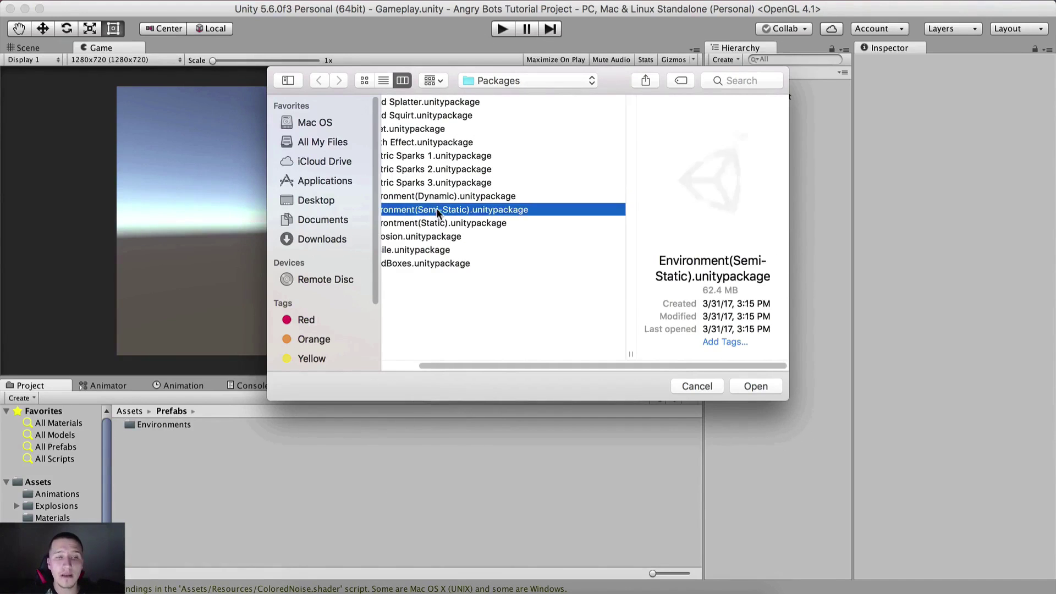
{"action": "left_click_drag", "start_coordinate": [625, 356], "coordinate": [557, 355]}
{"action": "key", "text": "Down"}
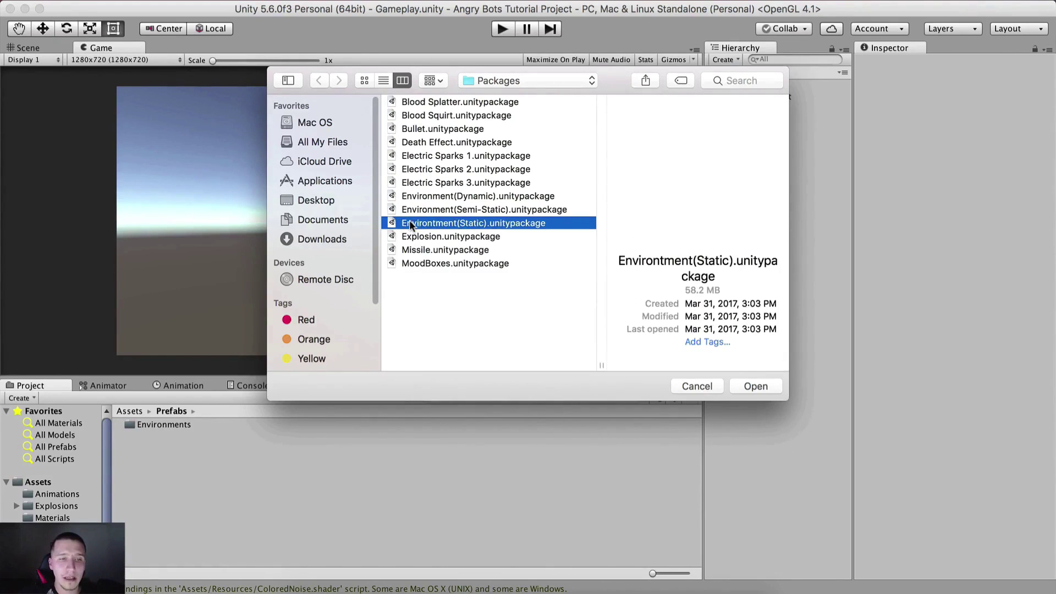
{"action": "left_click", "coordinate": [439, 199]}
{"action": "left_click", "coordinate": [467, 207]}
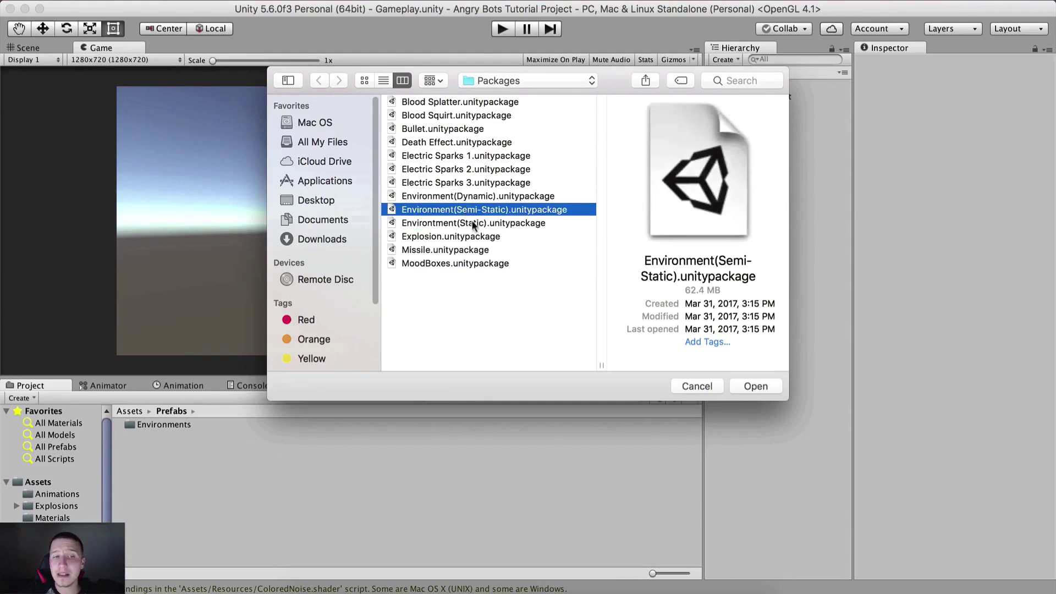
{"action": "left_click", "coordinate": [473, 222]}
{"action": "left_click", "coordinate": [424, 263]}
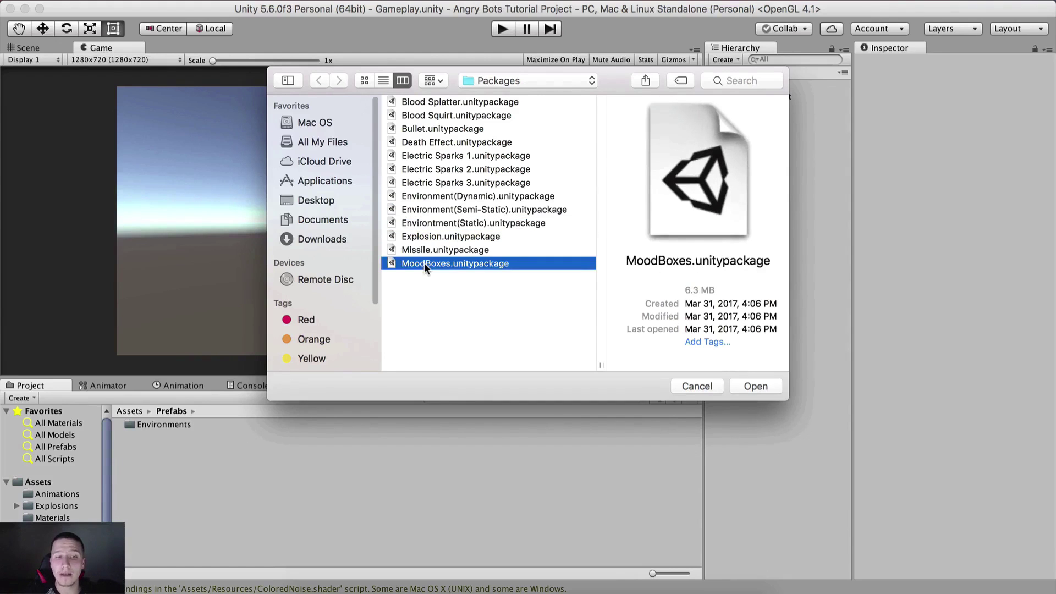
{"action": "double_click", "coordinate": [431, 264]}
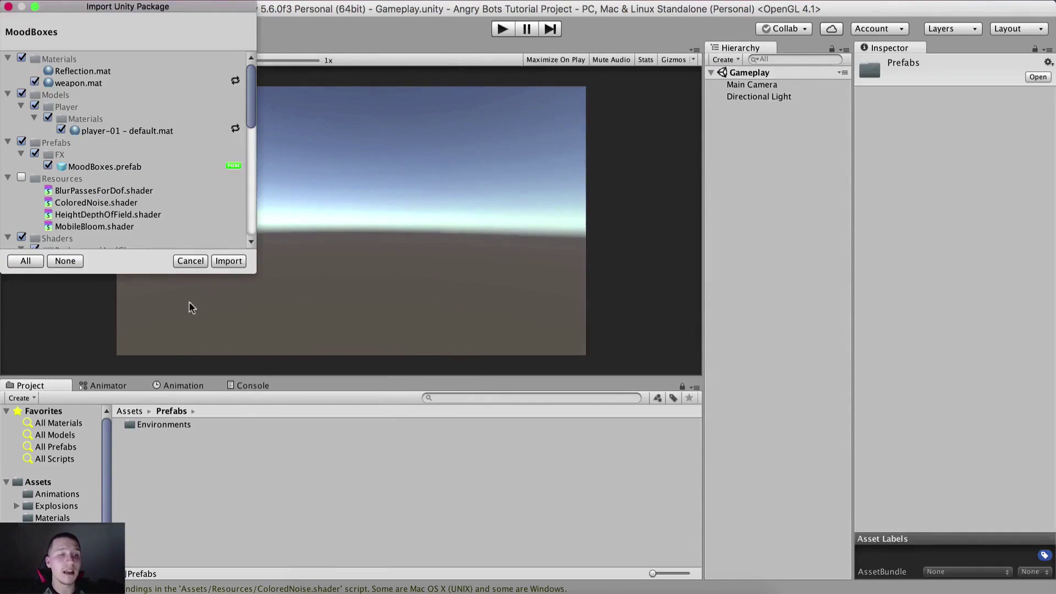
{"action": "left_click", "coordinate": [240, 263]}
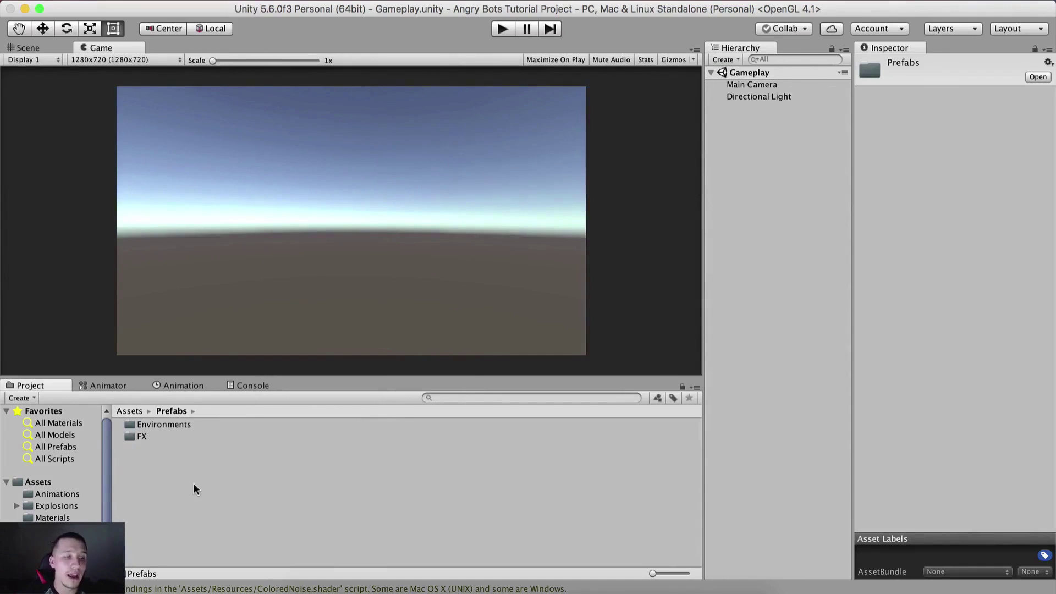
Check the contents of the FX folder inside Prefabs, and open the Environments folder.
{"action": "left_click", "coordinate": [165, 437]}
{"action": "double_click", "coordinate": [130, 436]}
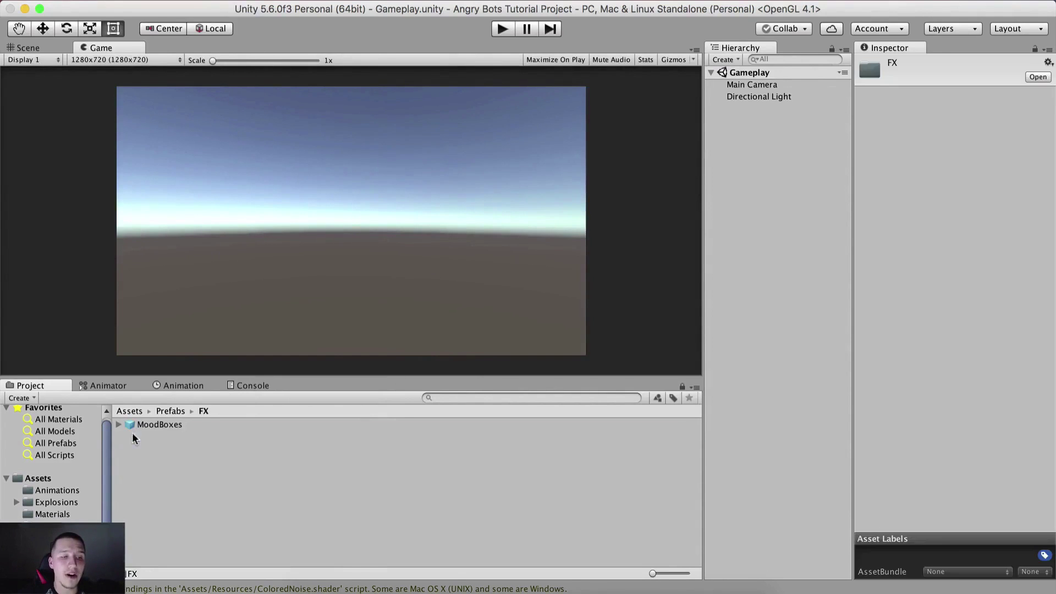
{"action": "left_click", "coordinate": [169, 413]}
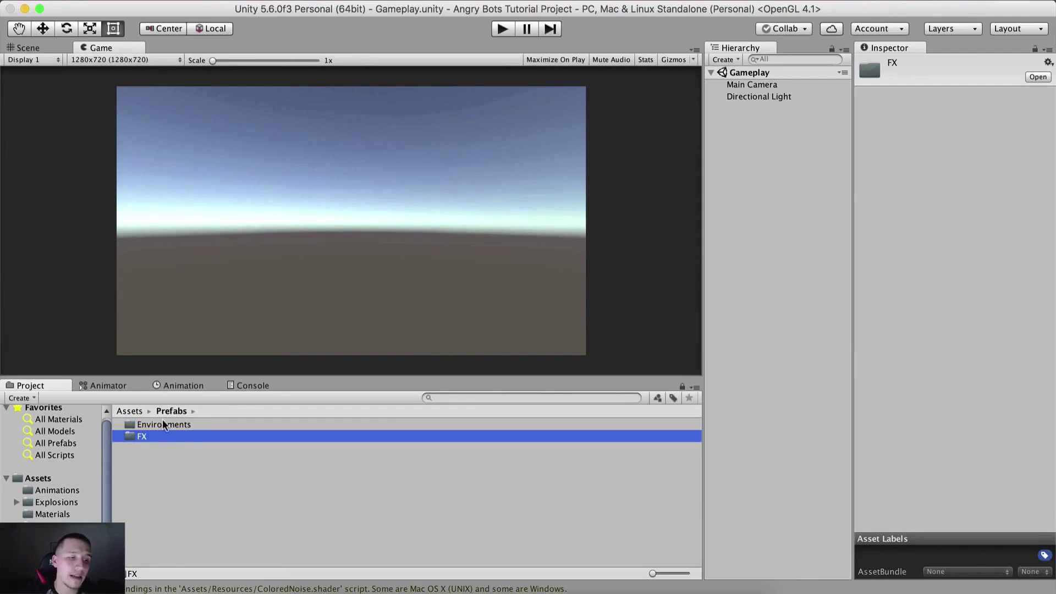
{"action": "double_click", "coordinate": [164, 424]}
Switch to the Scene view, open the Lighting settings window and dock it beside the Inspector.
{"action": "left_click", "coordinate": [36, 47]}
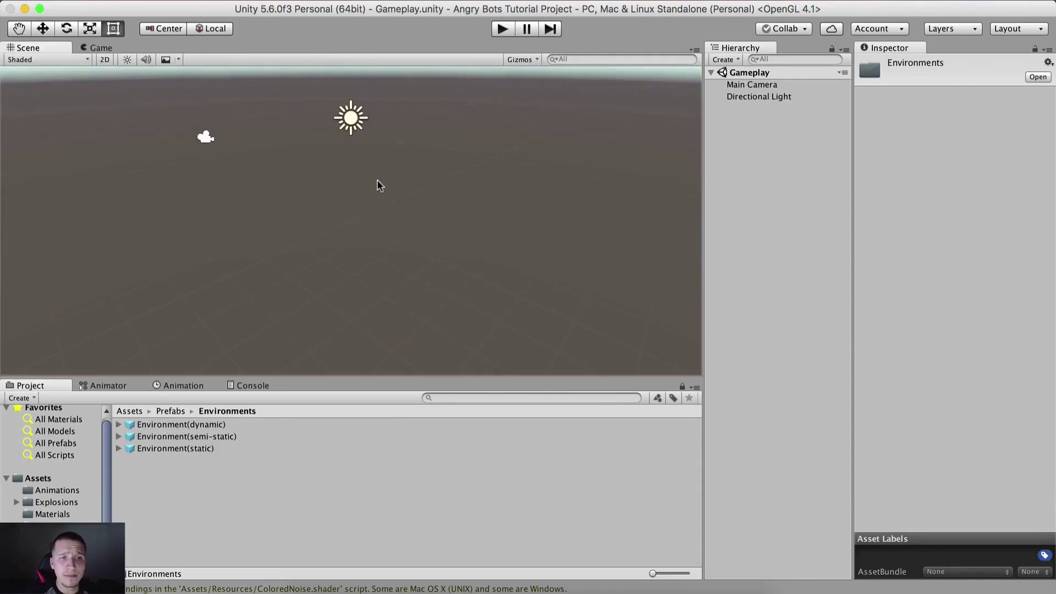
{"action": "scroll", "coordinate": [378, 181], "scroll_direction": "down", "scroll_amount": 3}
{"action": "mouse_move", "coordinate": [368, 155]}
{"action": "right_mouse_down"}
{"action": "mouse_move", "coordinate": [361, 175]}
{"action": "mouse_move", "coordinate": [372, 163]}
{"action": "right_mouse_up"}
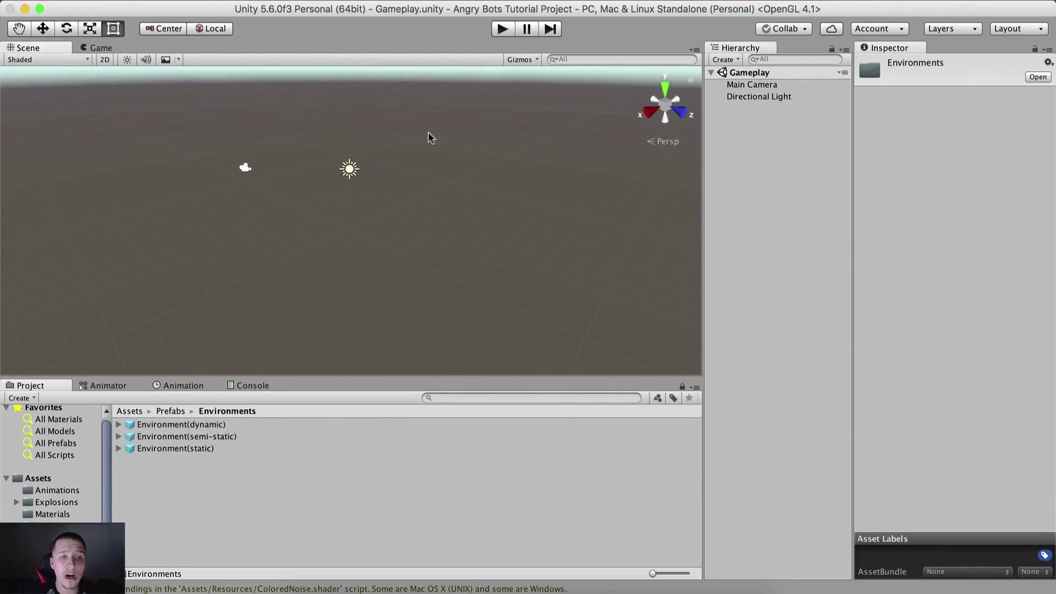
{"action": "left_click", "coordinate": [344, 1]}
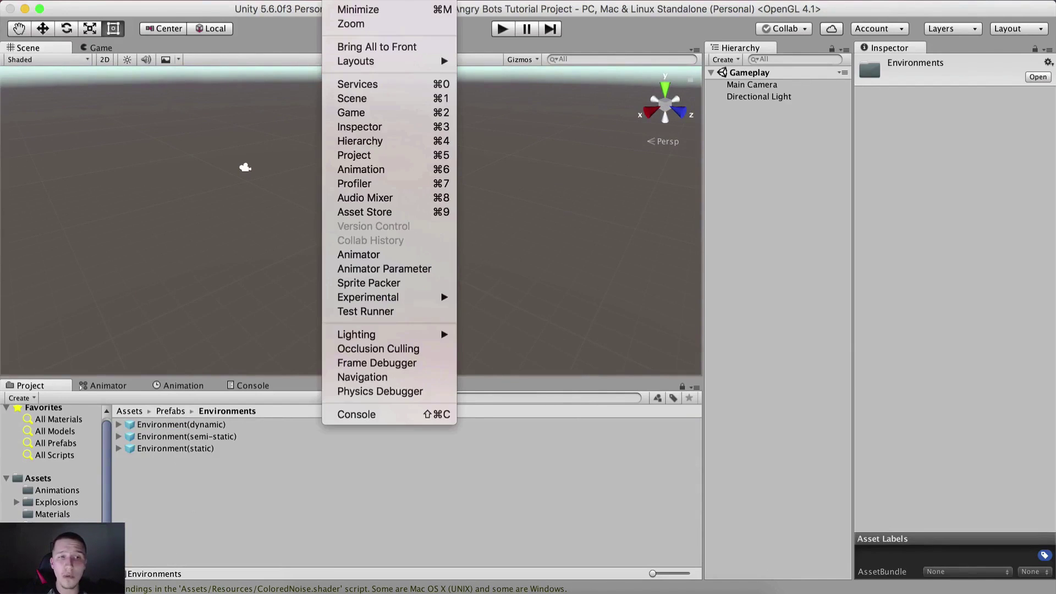
{"action": "mouse_move", "coordinate": [390, 333]}
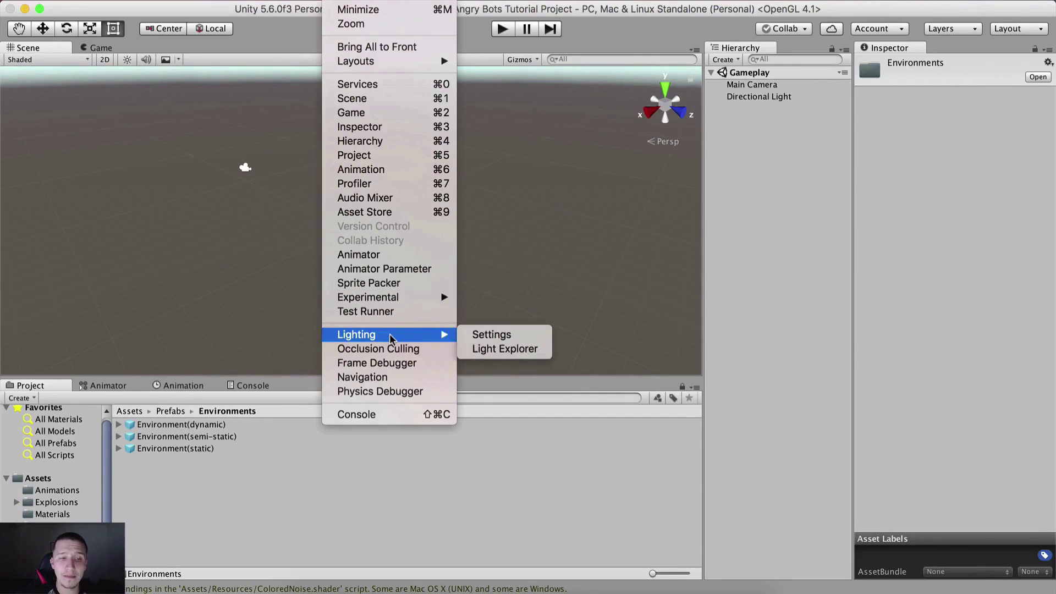
{"action": "left_click", "coordinate": [503, 337]}
{"action": "left_click_drag", "start_coordinate": [473, 70], "coordinate": [949, 49]}
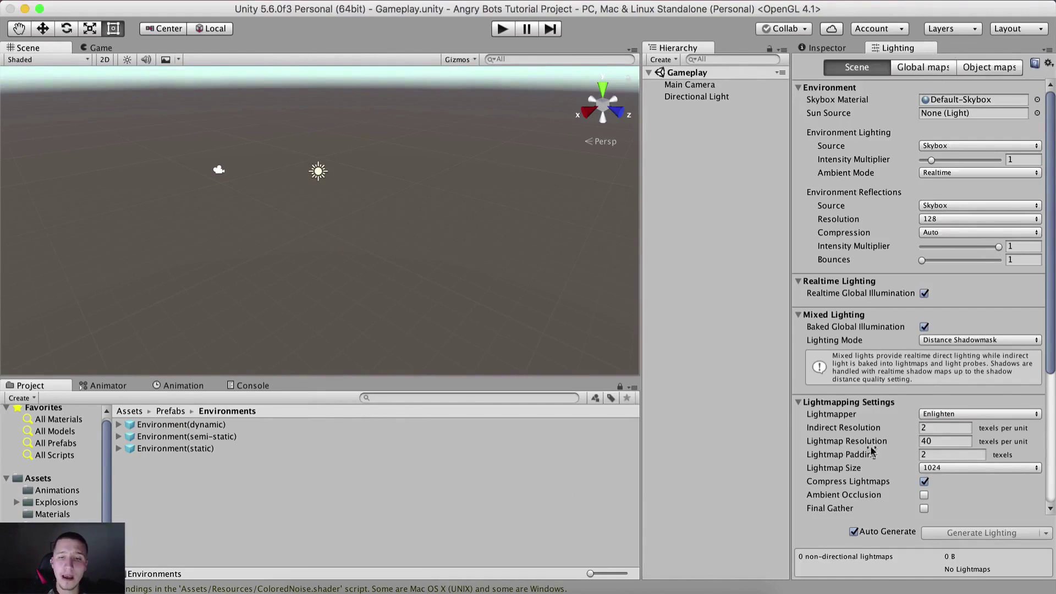
Turn off Auto Generate in the Gameplay scene's lighting settings.
{"action": "scroll", "coordinate": [874, 449], "scroll_direction": "down", "scroll_amount": 6}
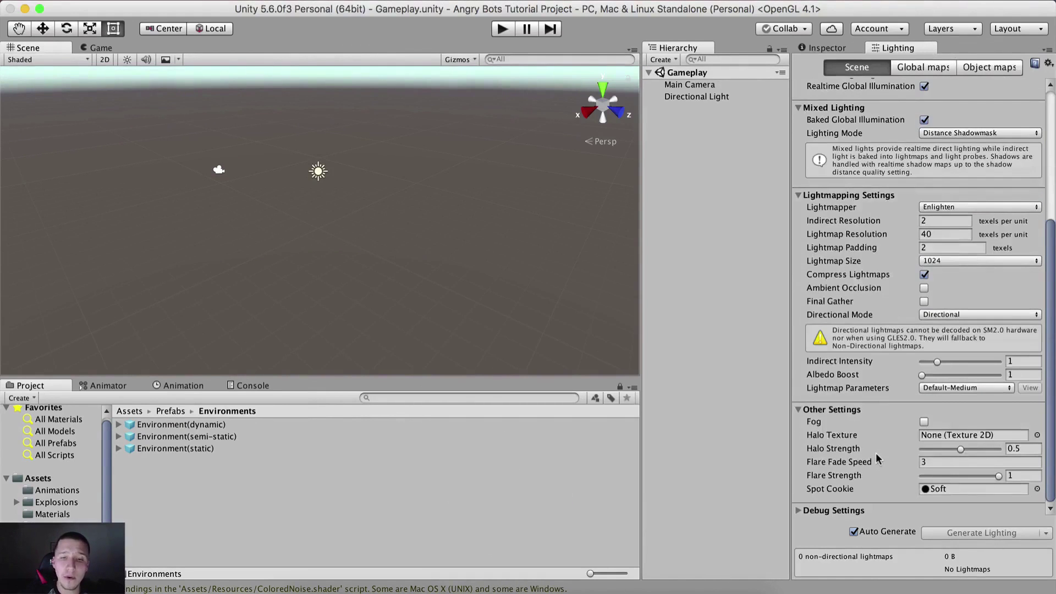
{"action": "left_click", "coordinate": [855, 534]}
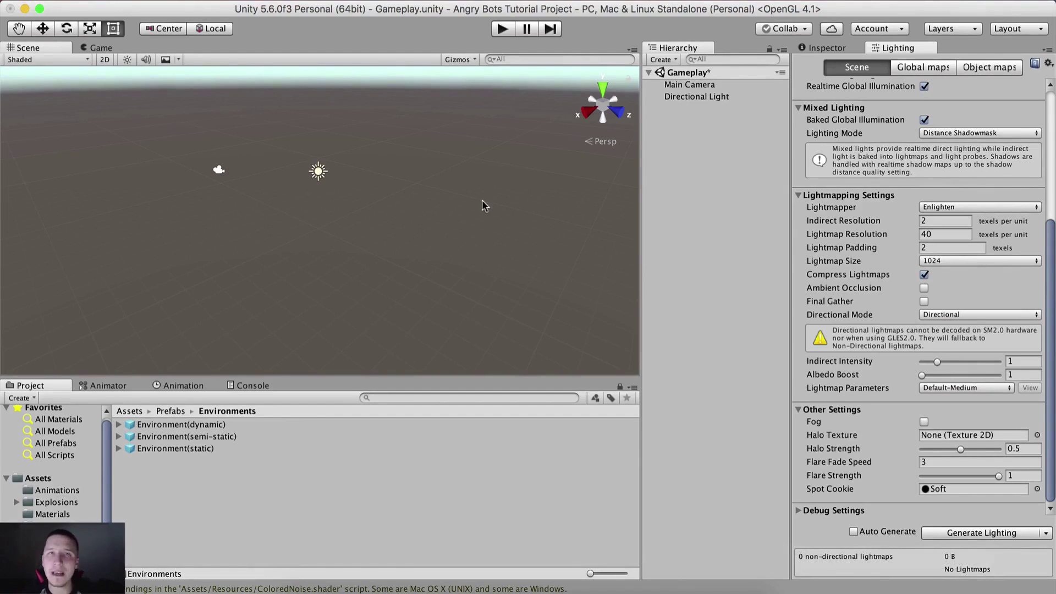
{"action": "left_click", "coordinate": [676, 96]}
{"action": "scroll", "coordinate": [324, 216], "scroll_direction": "up", "scroll_amount": 2}
{"action": "mouse_move", "coordinate": [324, 216]}
{"action": "left_mouse_down", "text": "alt"}
{"action": "mouse_move", "coordinate": [341, 222]}
{"action": "mouse_move", "coordinate": [373, 293]}
{"action": "mouse_move", "coordinate": [377, 170]}
{"action": "mouse_move", "coordinate": [335, 212]}
{"action": "left_mouse_up", "text": "alt"}
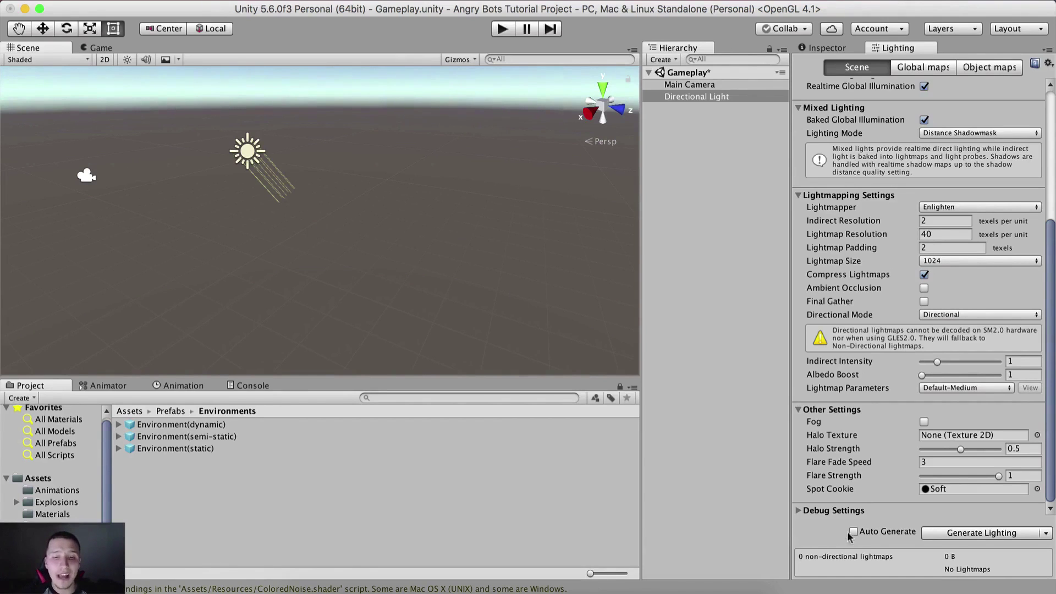
{"action": "left_click", "coordinate": [883, 532]}
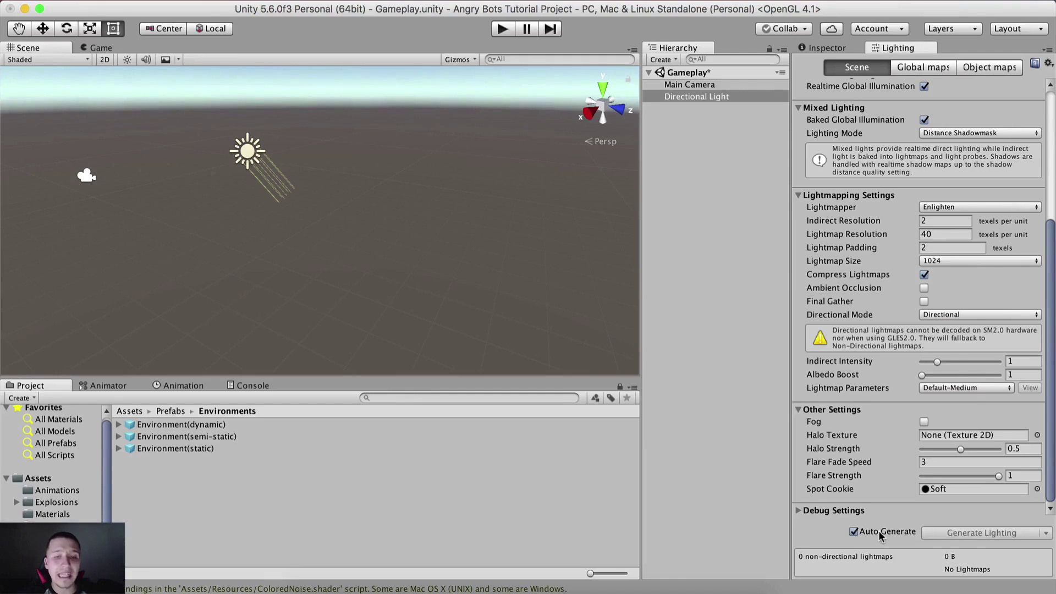
{"action": "left_click", "coordinate": [880, 533]}
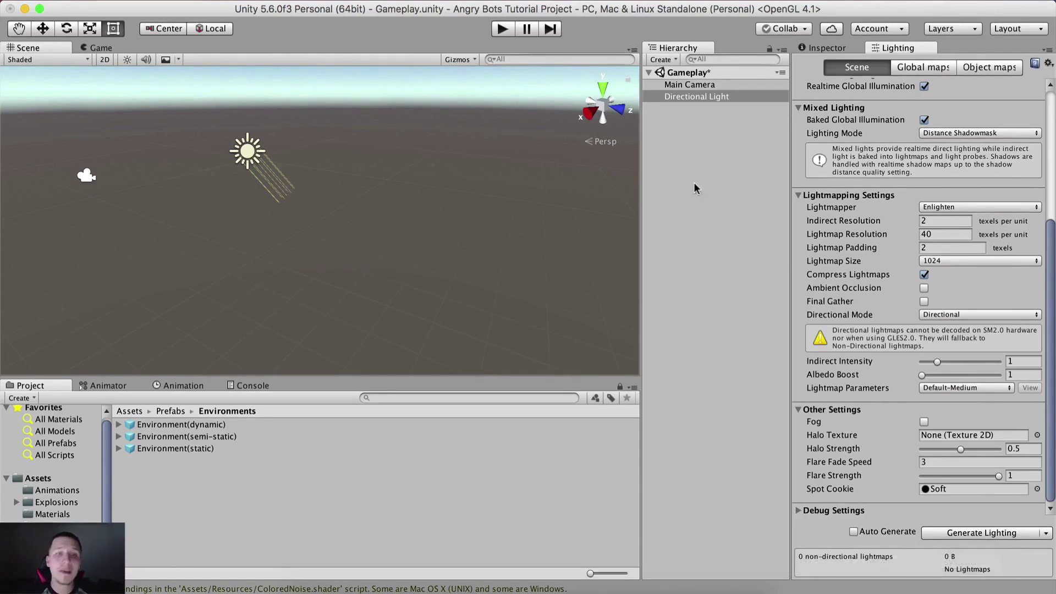
Widen the Hierarchy and bring up the Directional Light's properties in the Inspector.
{"action": "left_click_drag", "start_coordinate": [641, 153], "coordinate": [603, 157]}
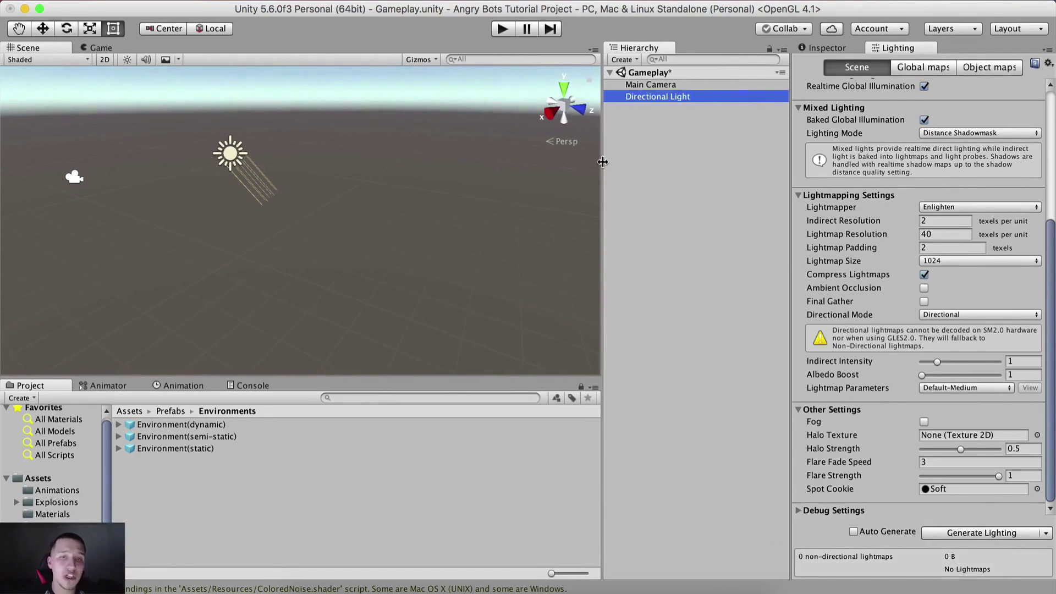
{"action": "scroll", "coordinate": [897, 203], "scroll_direction": "up", "scroll_amount": 5}
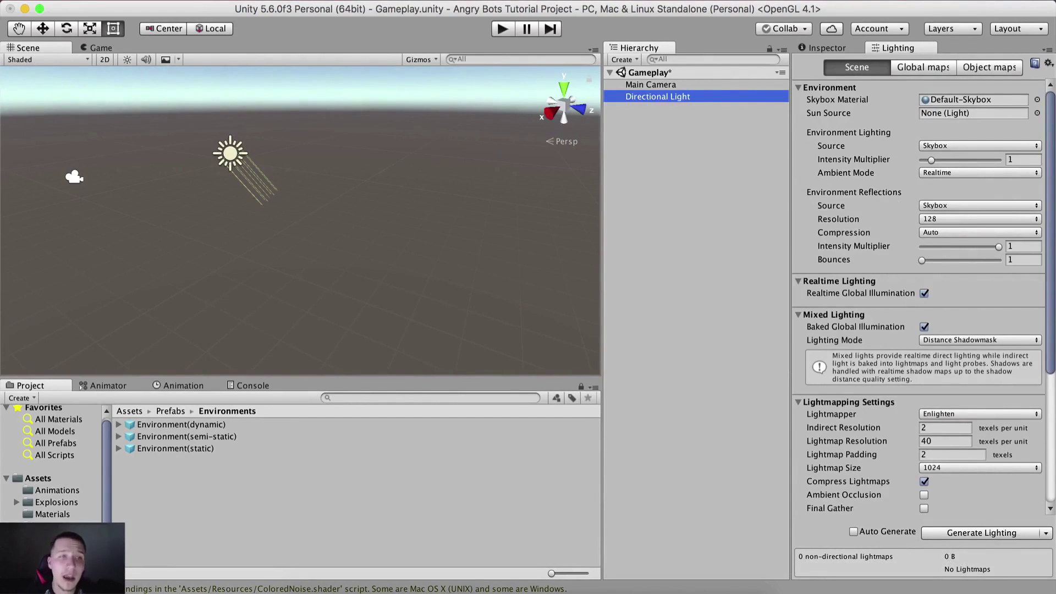
{"action": "left_click", "coordinate": [335, 1]}
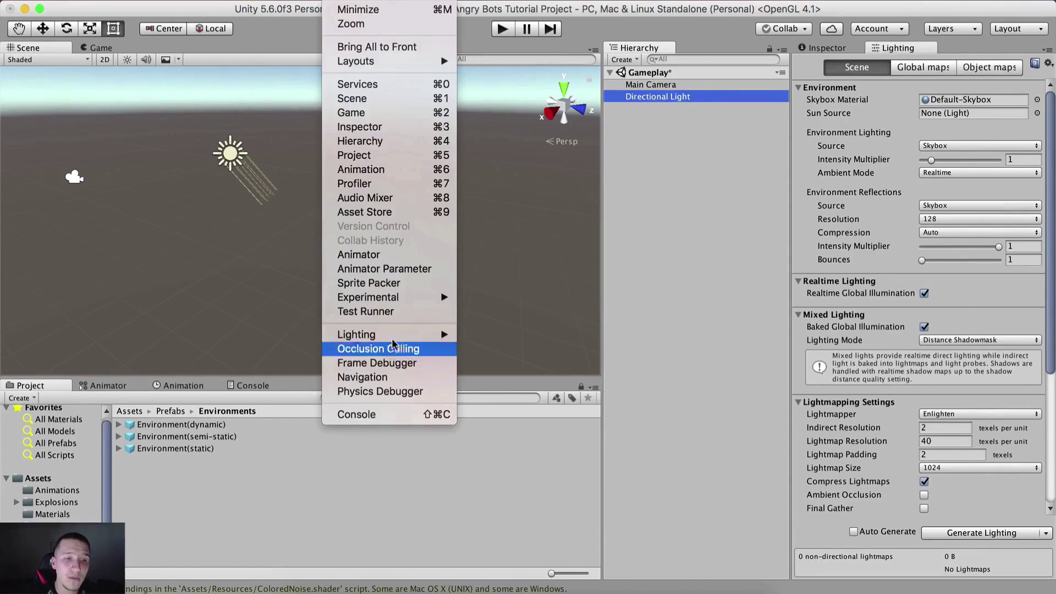
{"action": "mouse_move", "coordinate": [392, 335]}
{"action": "left_click", "coordinate": [516, 335]}
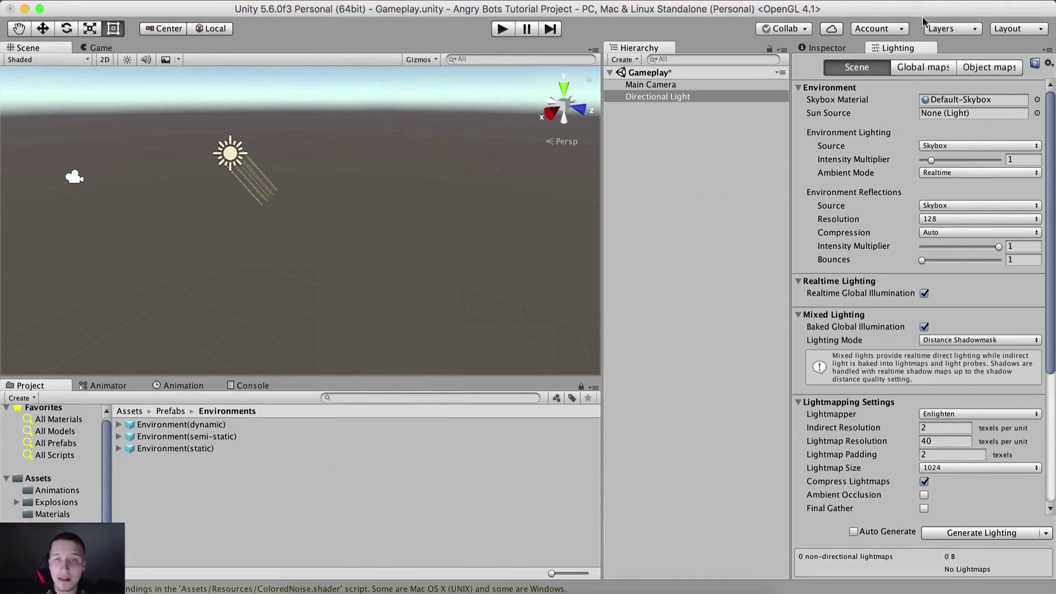
{"action": "left_click", "coordinate": [841, 49]}
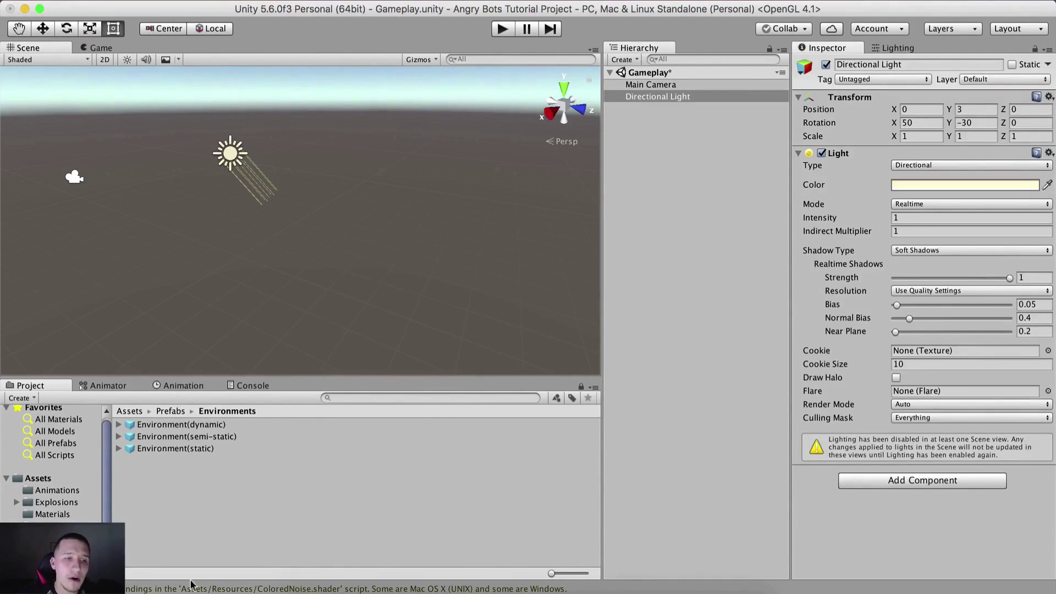
Add the Environment(static) prefab to the Gameplay scene and bring the whole level into view.
{"action": "left_click_drag", "start_coordinate": [199, 450], "coordinate": [691, 266]}
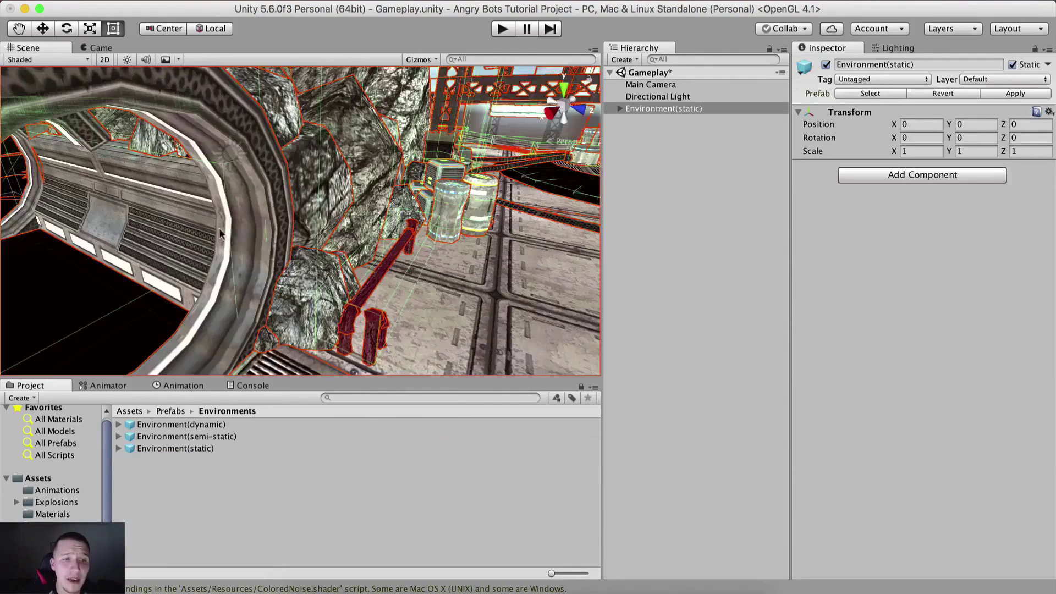
{"action": "left_click_drag", "start_coordinate": [255, 229], "coordinate": [61, 205], "text": "alt"}
{"action": "middle_click_drag", "start_coordinate": [242, 243], "coordinate": [88, 214]}
{"action": "left_click_drag", "start_coordinate": [231, 242], "coordinate": [104, 257], "text": "alt"}
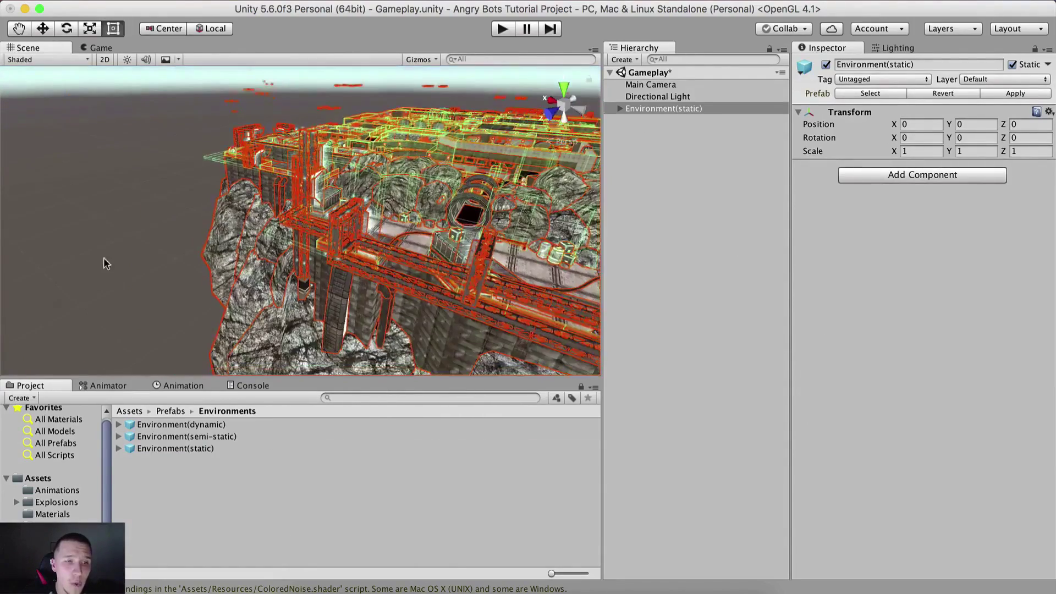
Deselect the static environment and examine its rocks, platforms and overall layout from several angles.
{"action": "left_click", "coordinate": [103, 257]}
{"action": "scroll", "coordinate": [220, 256], "scroll_direction": "up", "scroll_amount": 5}
{"action": "middle_click_drag", "start_coordinate": [259, 258], "coordinate": [223, 256]}
{"action": "scroll", "coordinate": [224, 256], "scroll_direction": "down", "scroll_amount": 5}
{"action": "middle_click_drag", "start_coordinate": [344, 275], "coordinate": [332, 219]}
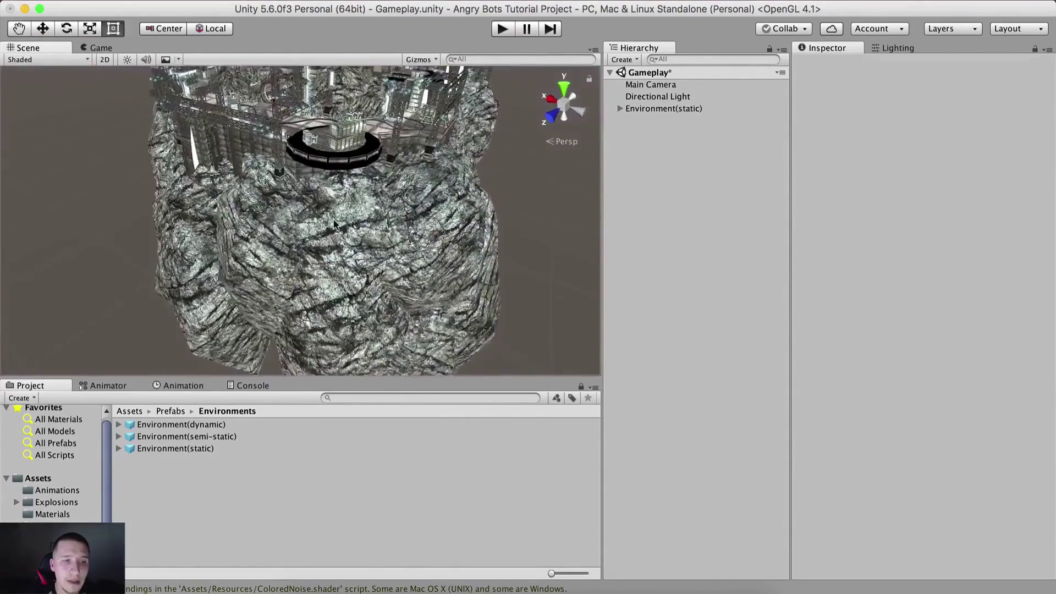
{"action": "left_click_drag", "start_coordinate": [333, 219], "coordinate": [358, 258], "text": "alt"}
{"action": "right_click_drag", "start_coordinate": [360, 253], "coordinate": [346, 227]}
{"action": "left_click_drag", "start_coordinate": [347, 228], "coordinate": [357, 233], "text": "alt"}
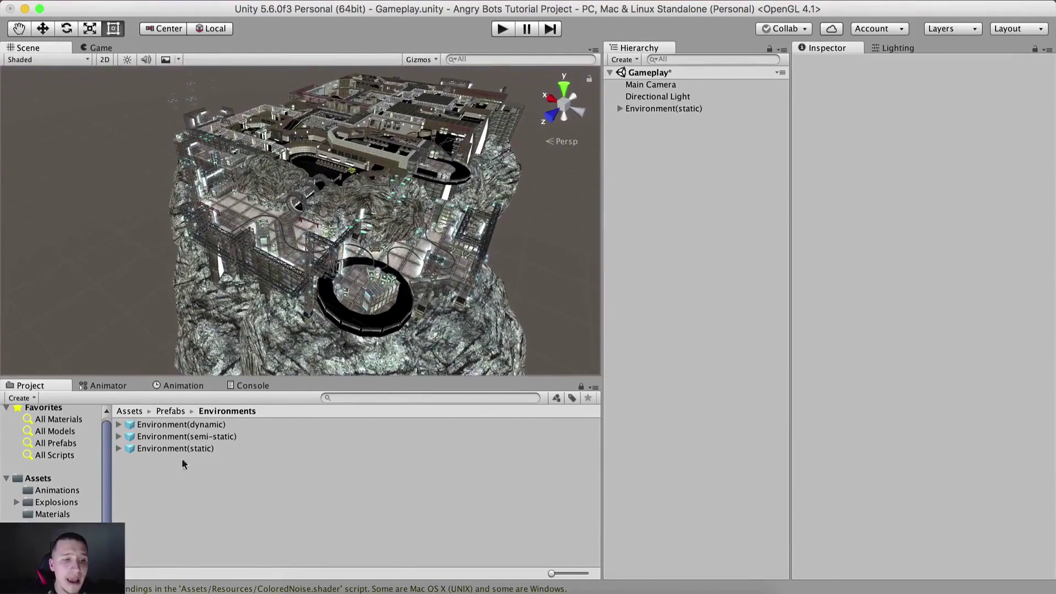
Add the Environment(semi-static) and Environment(dynamic) prefabs to the Gameplay scene.
{"action": "left_click_drag", "start_coordinate": [214, 438], "coordinate": [685, 257]}
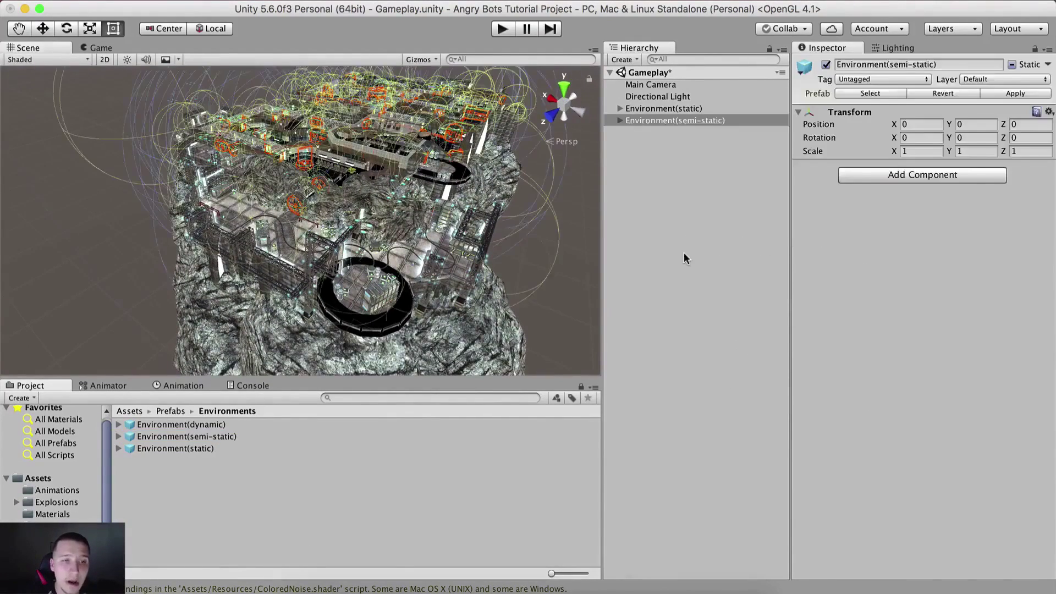
{"action": "left_click_drag", "start_coordinate": [210, 427], "coordinate": [664, 273]}
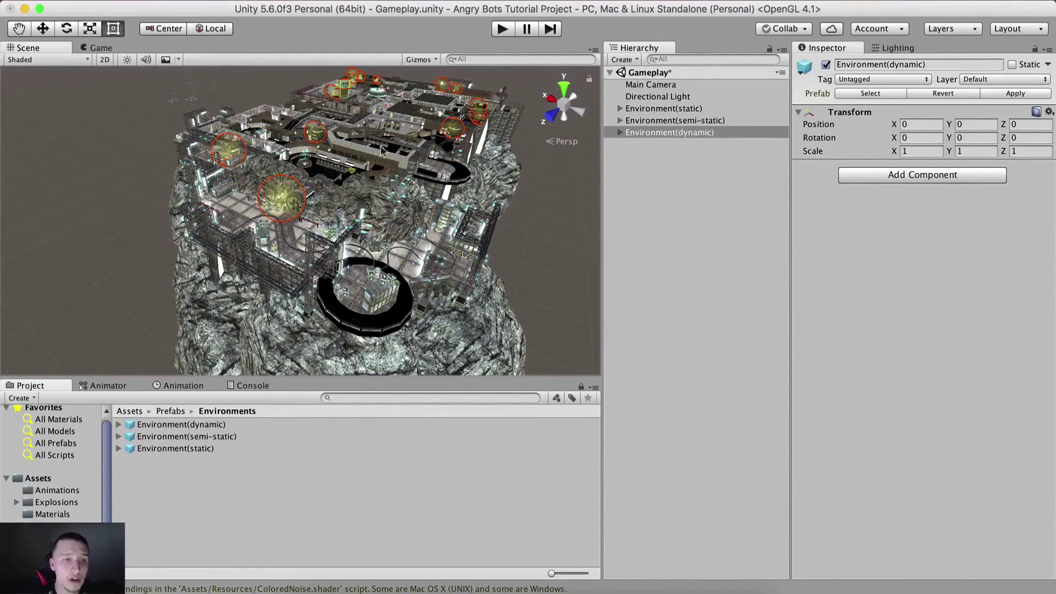
{"action": "scroll", "coordinate": [421, 169], "scroll_direction": "up", "scroll_amount": 4}
{"action": "right_click_drag", "start_coordinate": [420, 168], "coordinate": [414, 144]}
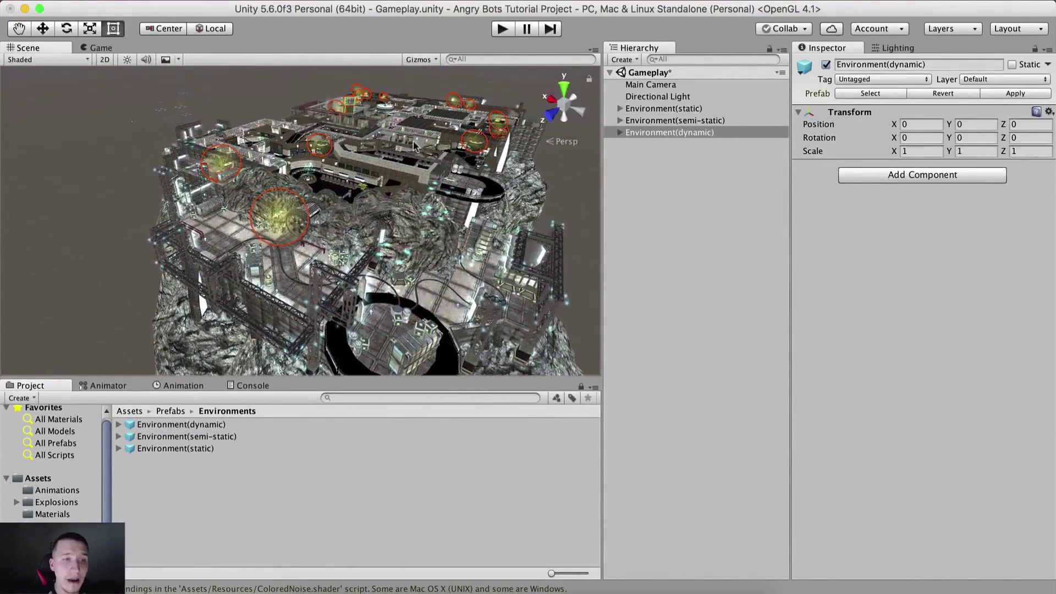
Add the MoodBoxes prefab from the FX folder inside Prefabs to the Gameplay scene.
{"action": "left_click", "coordinate": [171, 412]}
{"action": "double_click", "coordinate": [167, 437]}
{"action": "left_click_drag", "start_coordinate": [163, 424], "coordinate": [647, 182]}
{"action": "scroll", "coordinate": [557, 217], "scroll_direction": "down", "scroll_amount": 5}
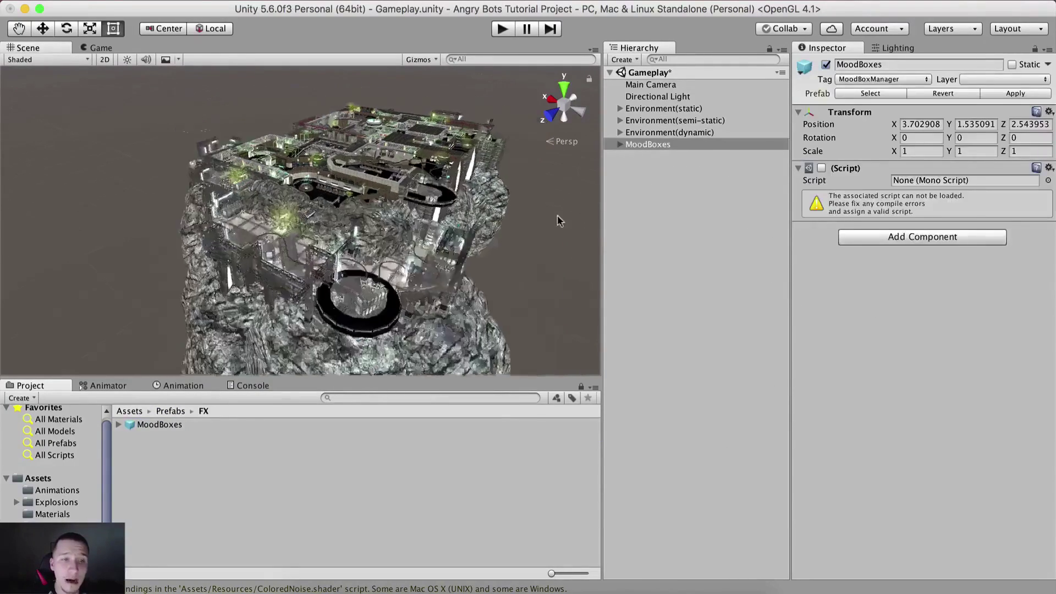
Examine the assembled level from close up and far away, and check what the Main Camera shows in the Game view.
{"action": "left_click", "coordinate": [527, 224]}
{"action": "scroll", "coordinate": [510, 255], "scroll_direction": "up", "scroll_amount": 6}
{"action": "middle_click_drag", "start_coordinate": [493, 285], "coordinate": [447, 220]}
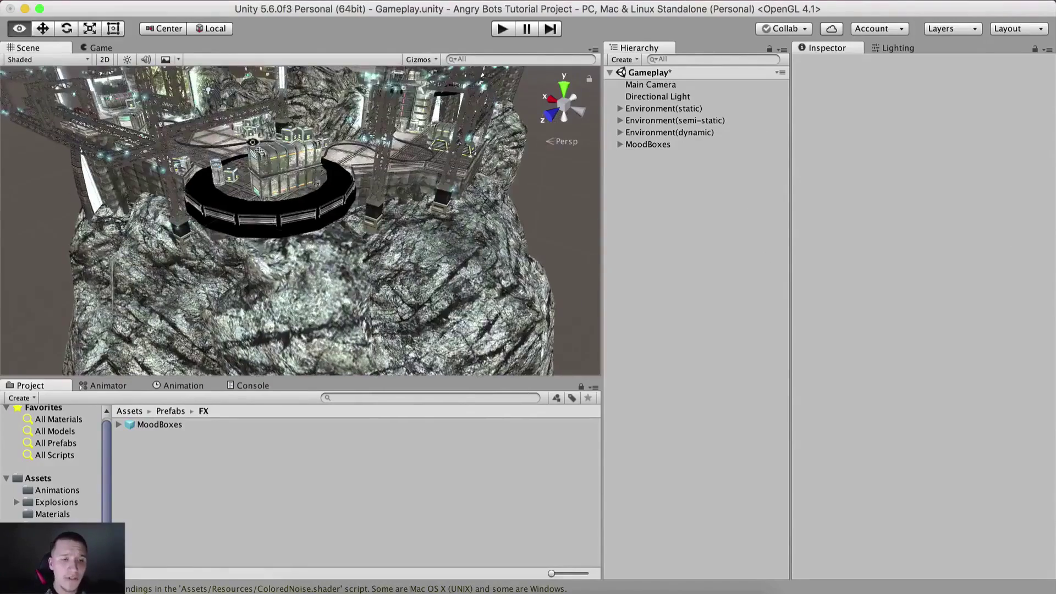
{"action": "right_click_drag", "start_coordinate": [447, 220], "coordinate": [435, 269]}
{"action": "scroll", "coordinate": [299, 164], "scroll_direction": "down", "scroll_amount": 5}
{"action": "right_click_drag", "start_coordinate": [299, 163], "coordinate": [298, 164]}
{"action": "left_click_drag", "start_coordinate": [298, 165], "coordinate": [180, 78], "text": "alt"}
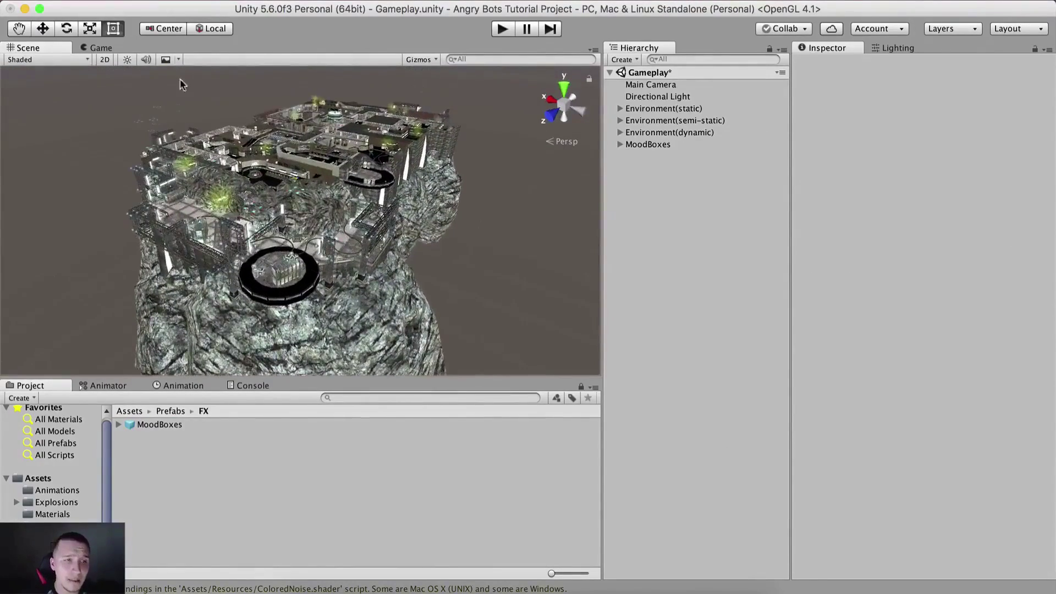
{"action": "left_click", "coordinate": [104, 47]}
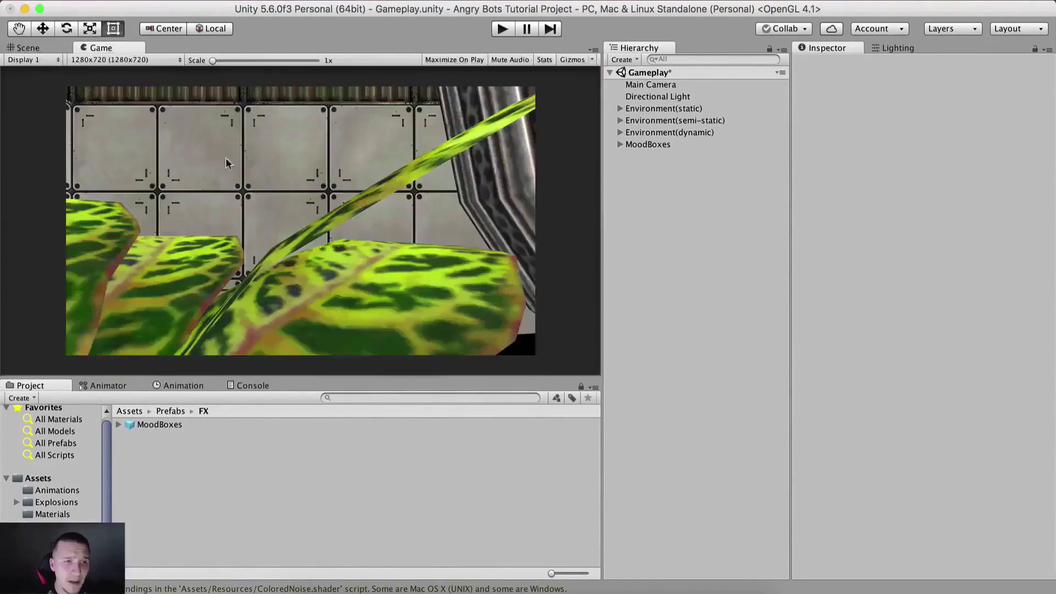
Align the Main Camera with a view over the crates and metal floor, at about X -4.68, Y 8.90, Z 17.18, and check the Game view.
{"action": "left_click", "coordinate": [19, 48]}
{"action": "left_click_drag", "start_coordinate": [66, 165], "coordinate": [264, 173], "text": "alt"}
{"action": "scroll", "coordinate": [287, 196], "scroll_direction": "up", "scroll_amount": 5}
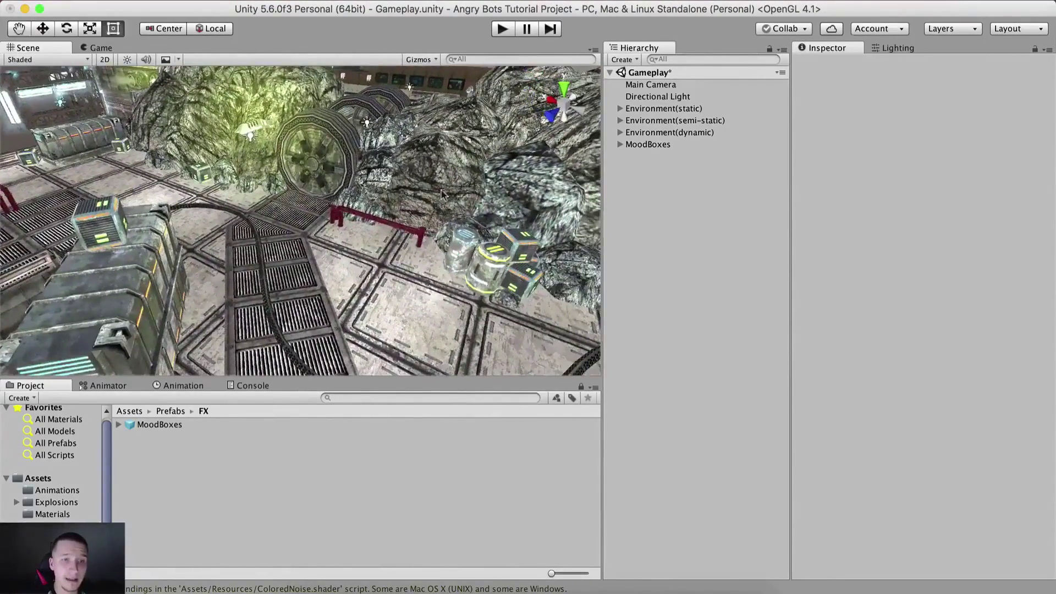
{"action": "left_click", "coordinate": [672, 85]}
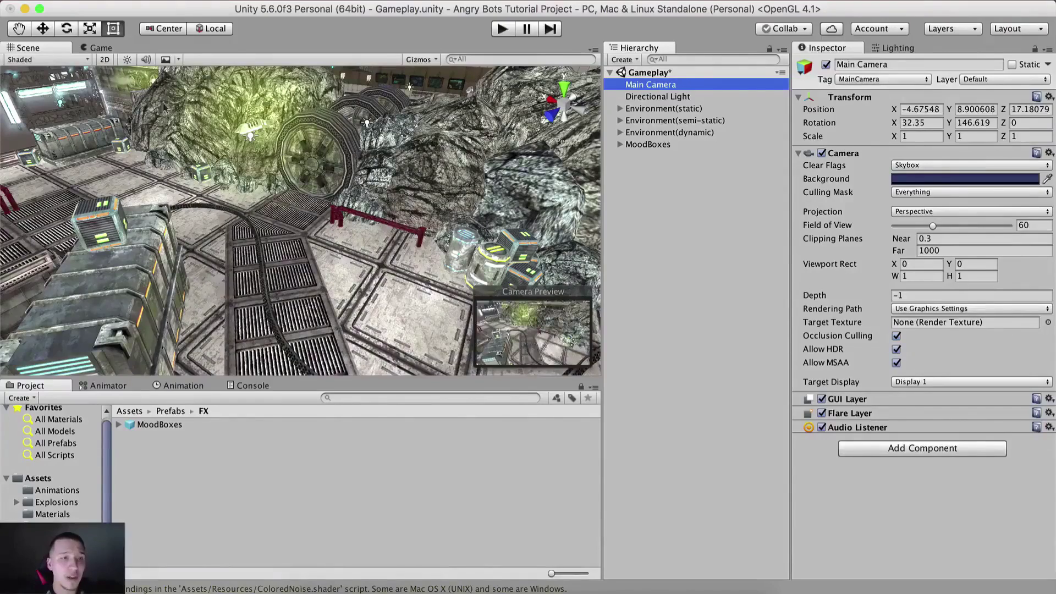
{"action": "left_click", "coordinate": [100, 48]}
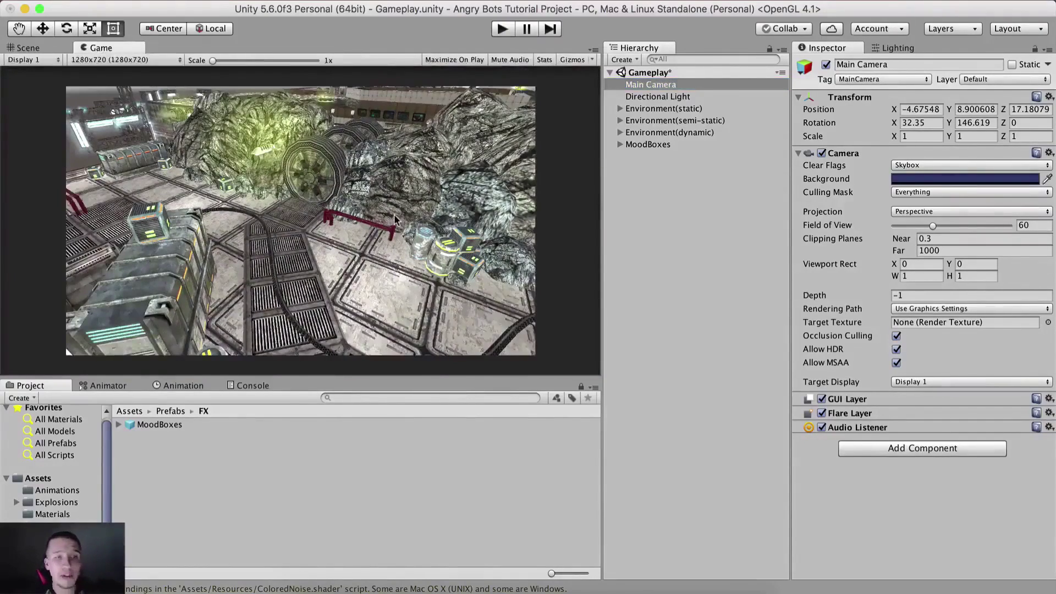
Realign the Main Camera to a slightly farther view, at about X -5.77, Y 9.73, Z 18.48, and check the Game view.
{"action": "left_click", "coordinate": [18, 49]}
{"action": "right_click_drag", "start_coordinate": [297, 186], "coordinate": [342, 174]}
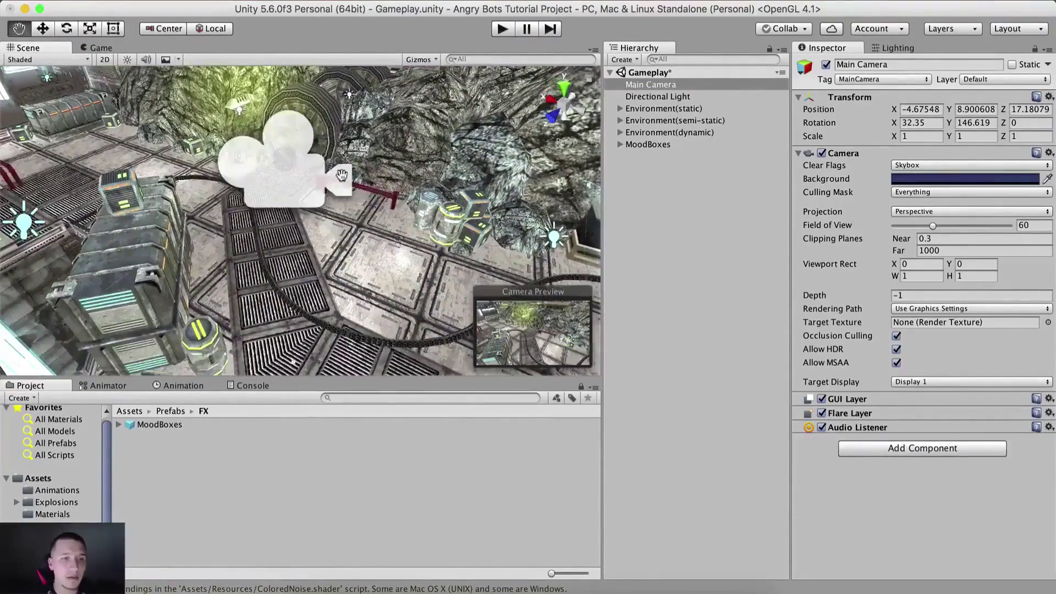
{"action": "middle_click_drag", "start_coordinate": [341, 175], "coordinate": [325, 158]}
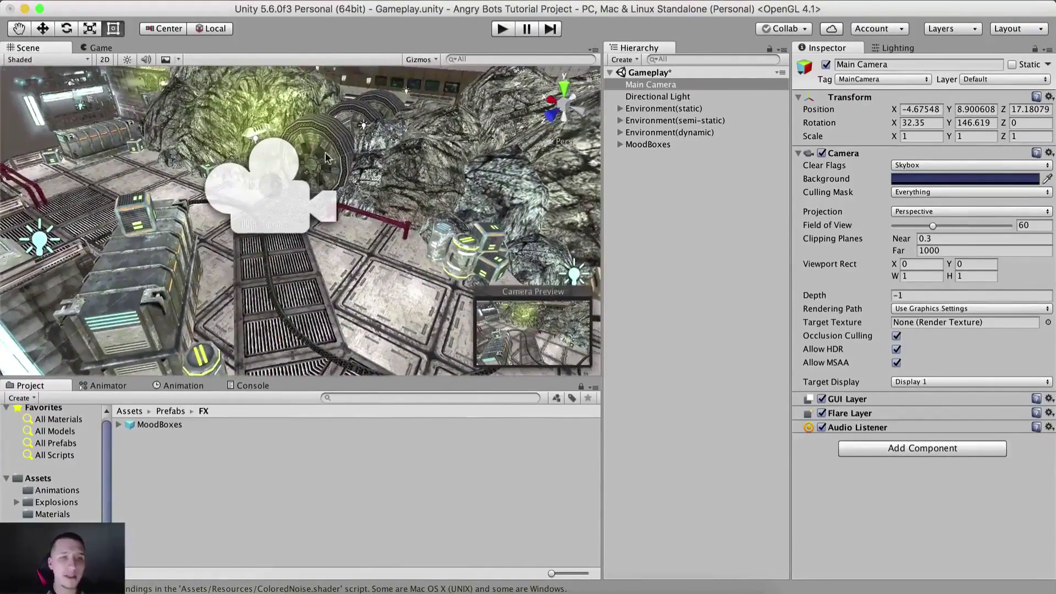
{"action": "left_click", "coordinate": [717, 85]}
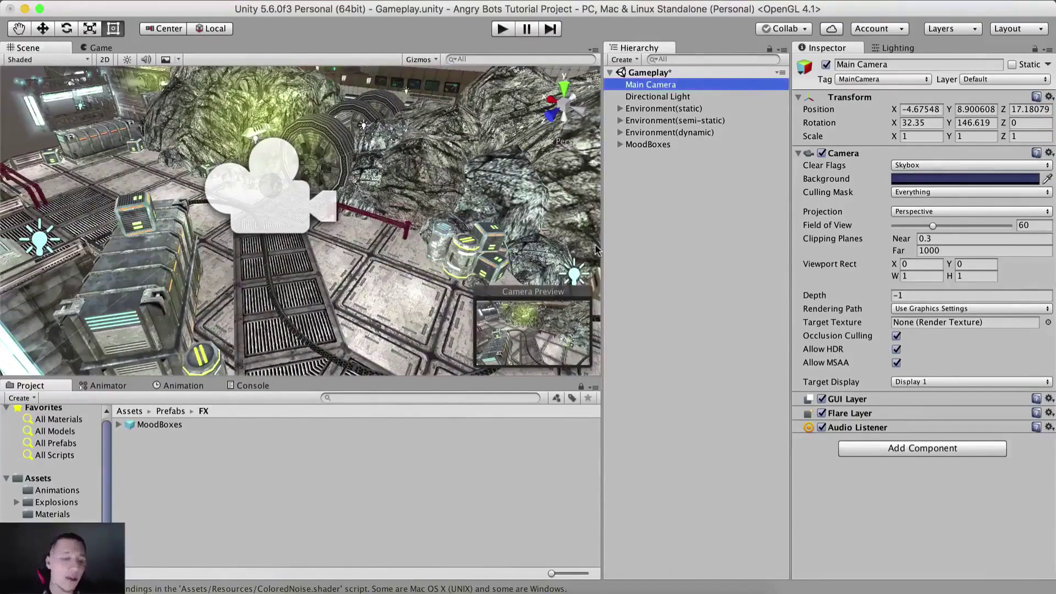
{"action": "key", "text": "super+shift+f"}
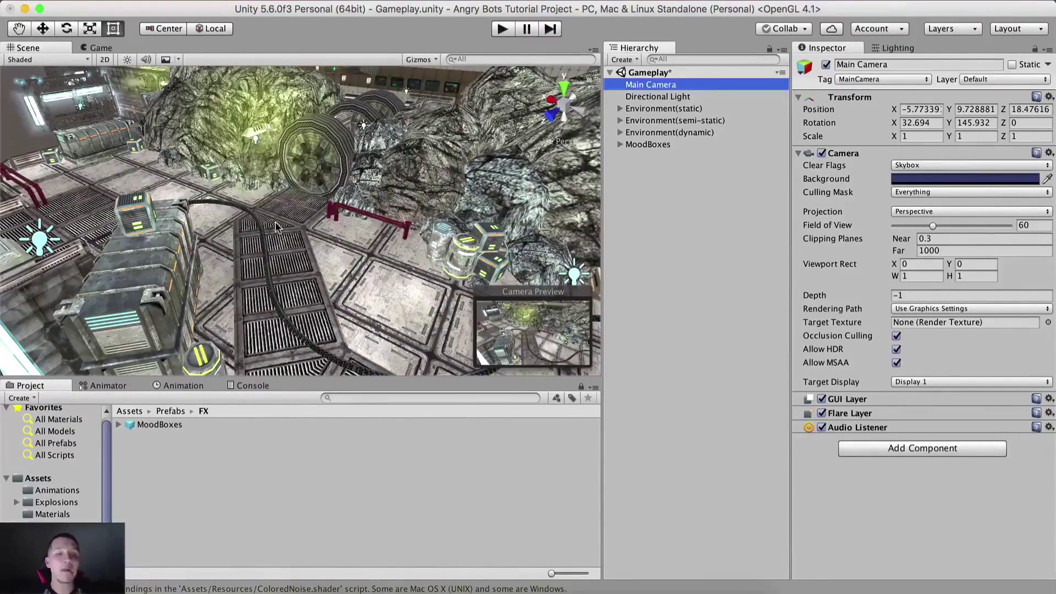
{"action": "left_click", "coordinate": [92, 48]}
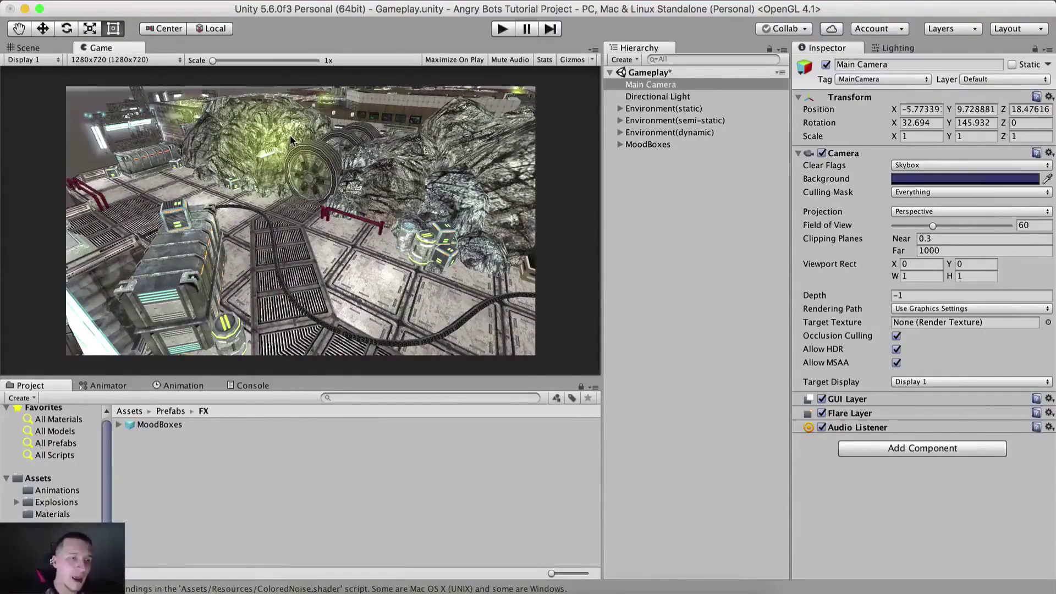
Show the root Assets folder and try changing the Directional Light's X rotation to 59.9.
{"action": "left_click", "coordinate": [126, 411]}
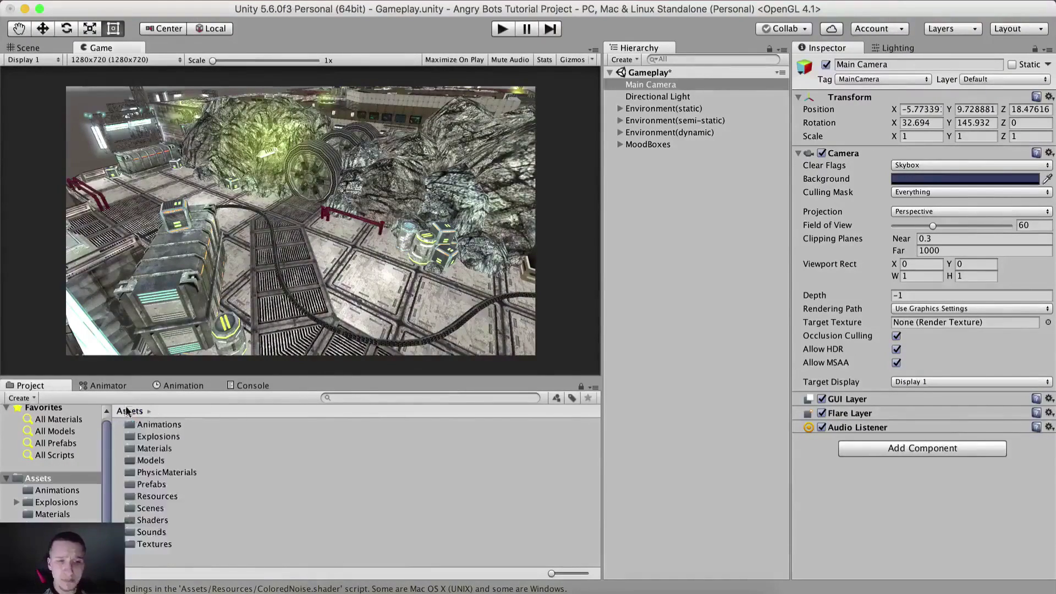
{"action": "left_click", "coordinate": [650, 98]}
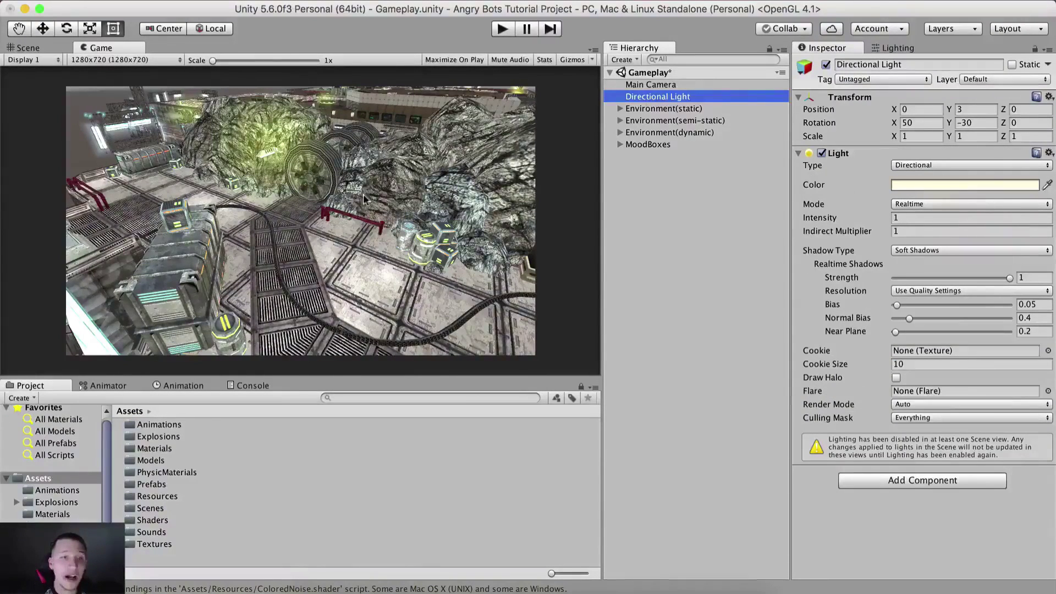
{"action": "left_click_drag", "start_coordinate": [895, 126], "coordinate": [618, 149]}
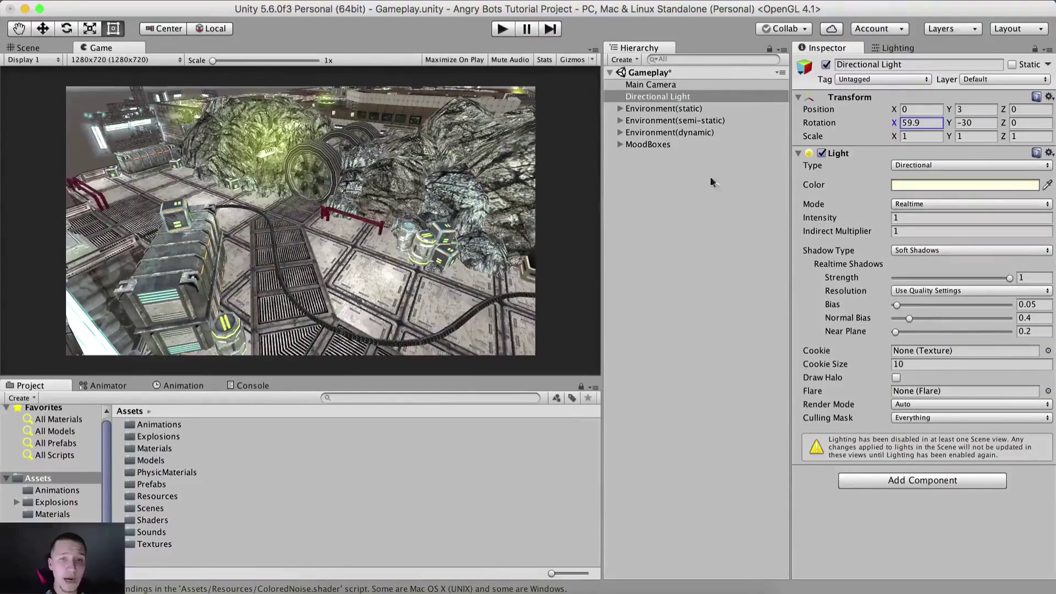
Toggle the Directional Light off and on repeatedly to compare its effect on the scene, leaving it enabled.
{"action": "left_click", "coordinate": [826, 65]}
{"action": "left_click", "coordinate": [826, 64]}
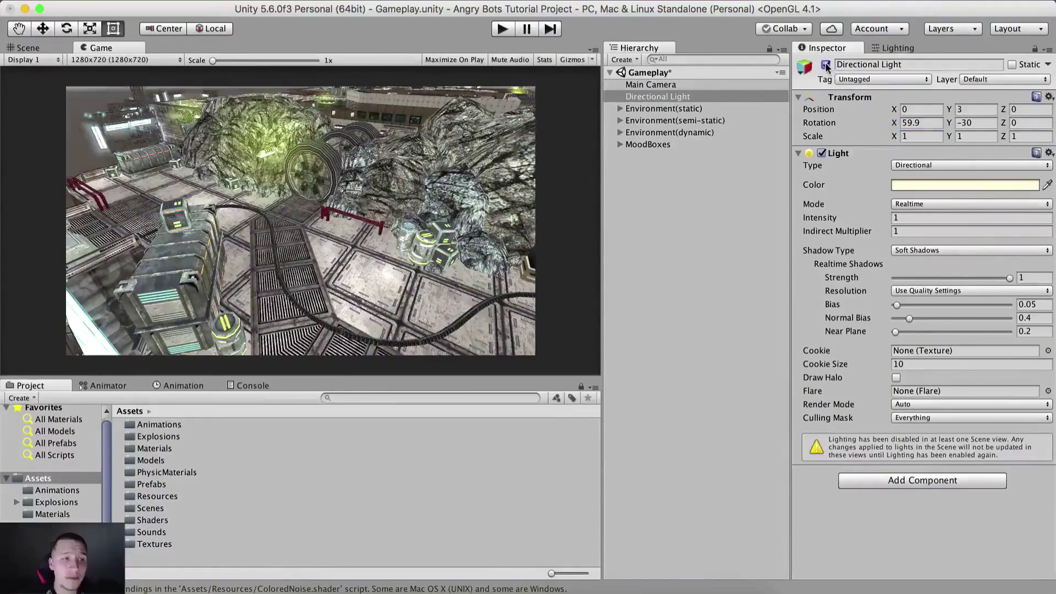
{"action": "left_click", "coordinate": [826, 64]}
{"action": "left_click", "coordinate": [826, 64]}
{"action": "left_click", "coordinate": [827, 65]}
{"action": "left_click", "coordinate": [826, 66]}
{"action": "left_click", "coordinate": [826, 66]}
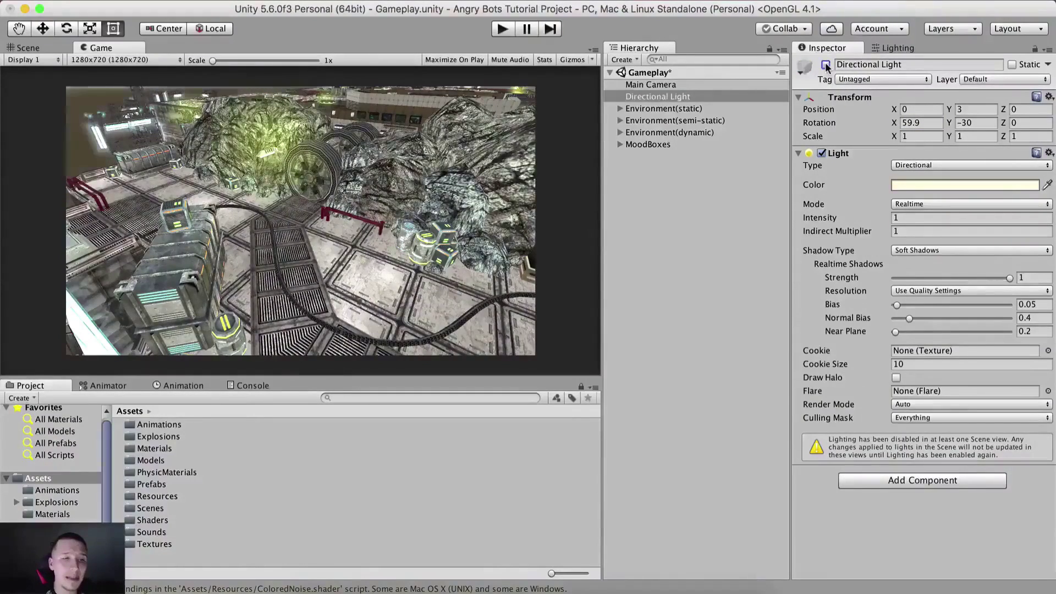
{"action": "left_click", "coordinate": [827, 65]}
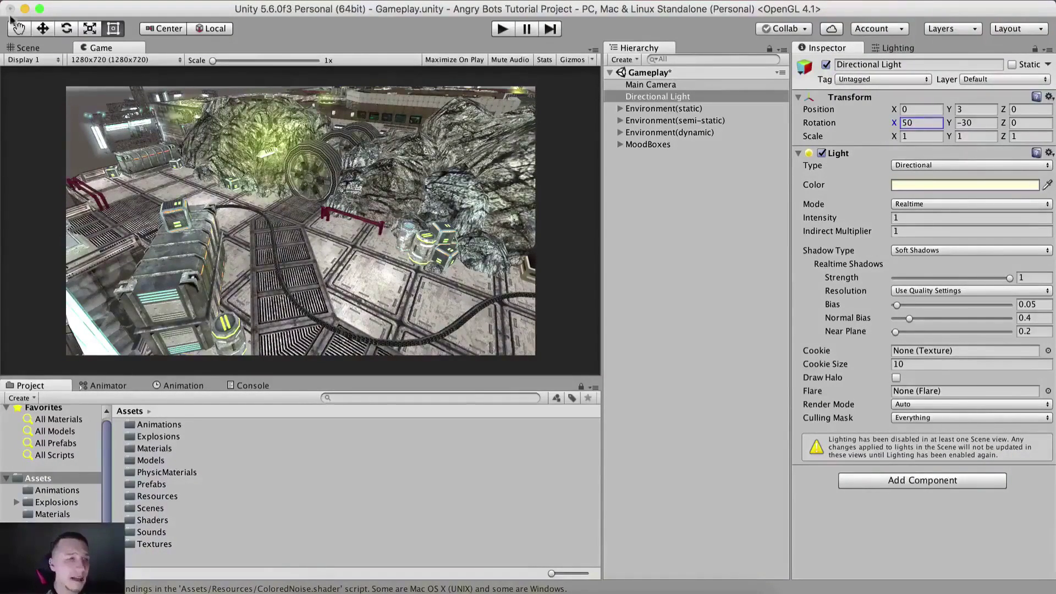
Show the whole level in the Scene view, select a perimeter rock and expand its CliffRock material settings.
{"action": "left_click", "coordinate": [34, 48]}
{"action": "scroll", "coordinate": [229, 107], "scroll_direction": "down", "scroll_amount": 3}
{"action": "middle_click_drag", "start_coordinate": [517, 352], "coordinate": [428, 289]}
{"action": "scroll", "coordinate": [428, 289], "scroll_direction": "down", "scroll_amount": 10}
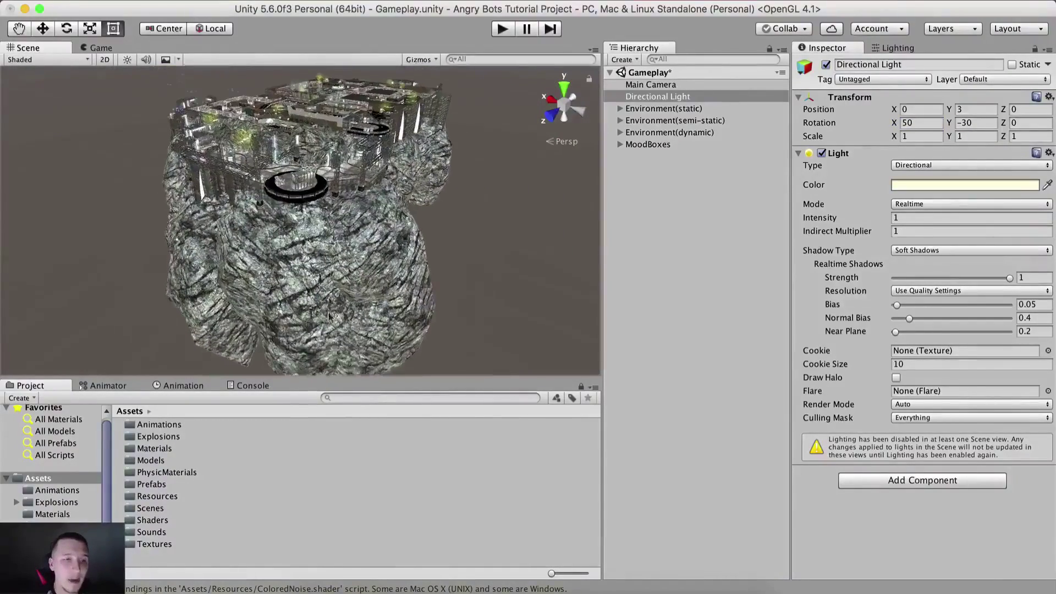
{"action": "left_click", "coordinate": [312, 292]}
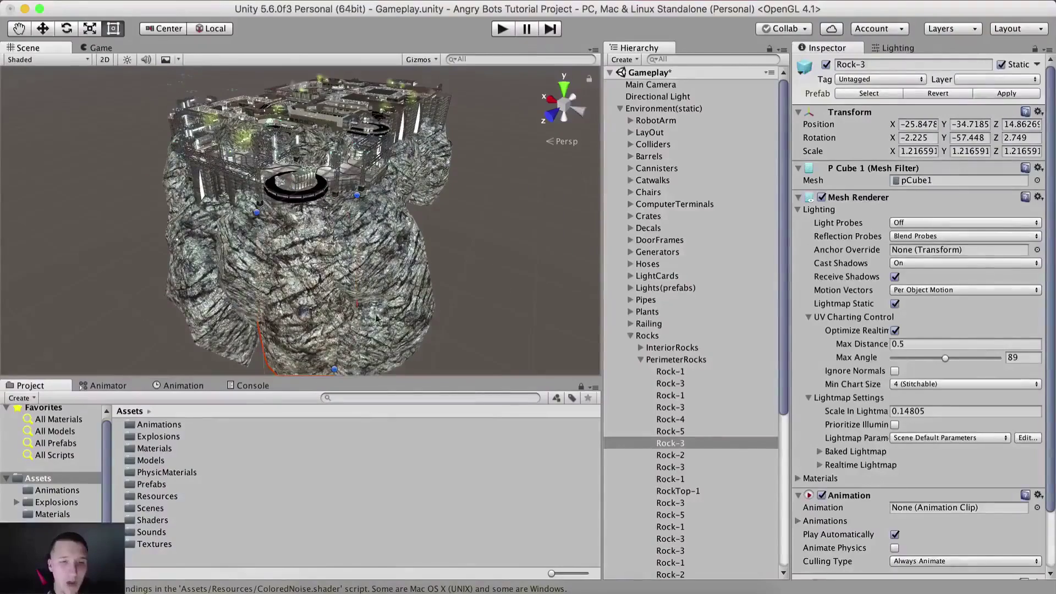
{"action": "scroll", "coordinate": [939, 414], "scroll_direction": "down", "scroll_amount": 3}
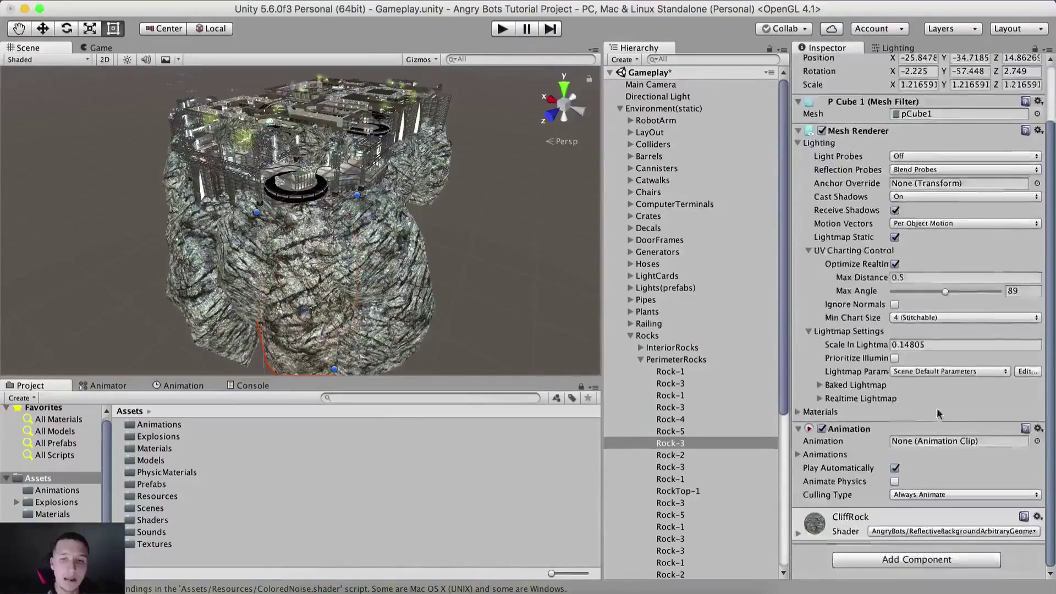
{"action": "left_click", "coordinate": [799, 533]}
{"action": "scroll", "coordinate": [907, 359], "scroll_direction": "down", "scroll_amount": 9}
Try the Standard shader on the CliffRock material in place of the AngryBots reflective shader.
{"action": "left_click", "coordinate": [912, 330]}
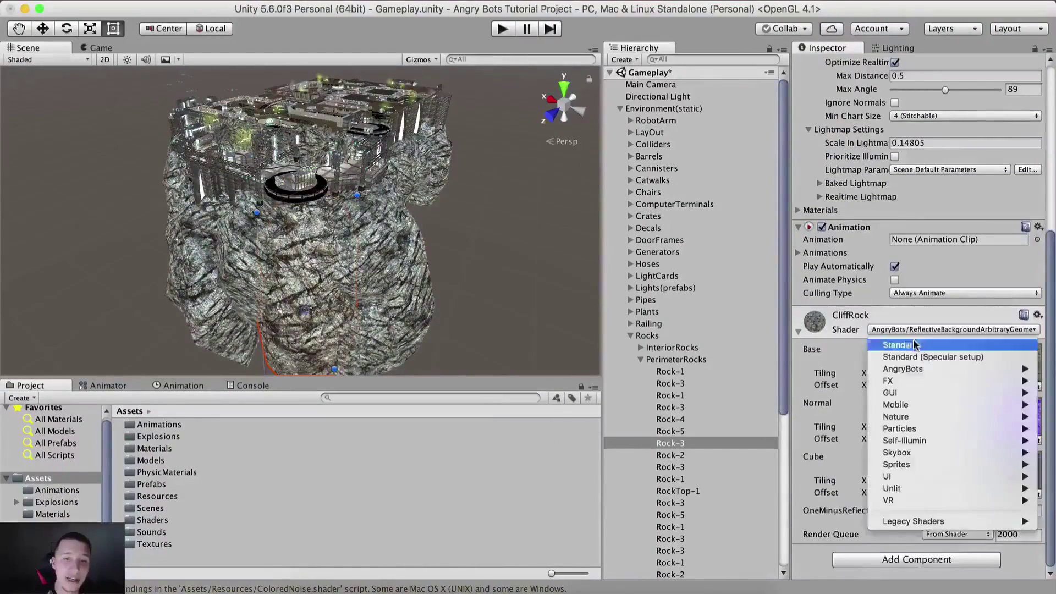
{"action": "mouse_move", "coordinate": [909, 371]}
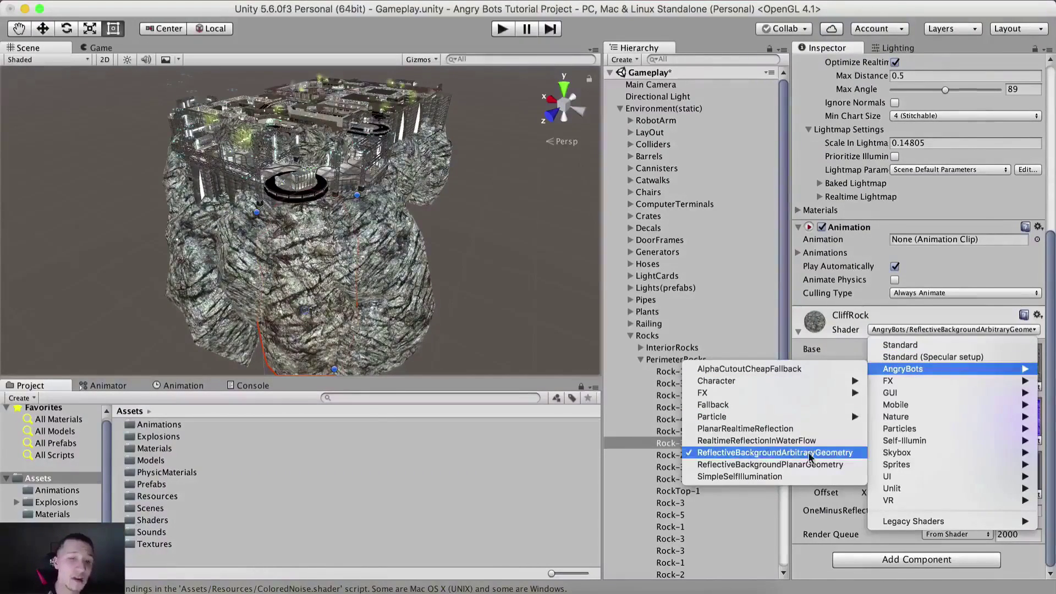
{"action": "left_click", "coordinate": [901, 345]}
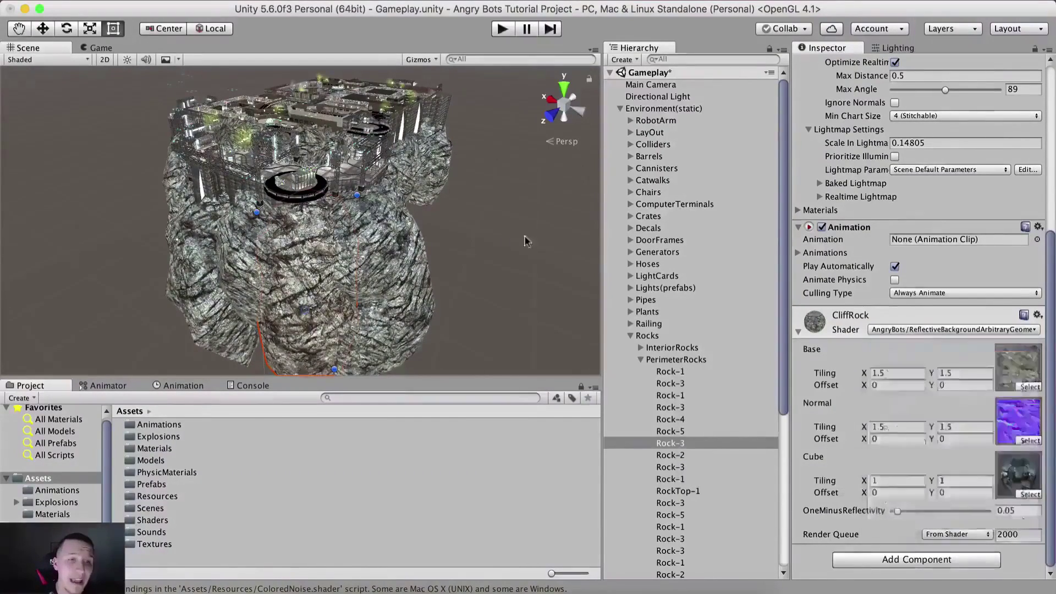
{"action": "scroll", "coordinate": [446, 250], "scroll_direction": "up", "scroll_amount": 5}
{"action": "right_click_drag", "start_coordinate": [415, 259], "coordinate": [389, 256]}
{"action": "key", "text": "s"}
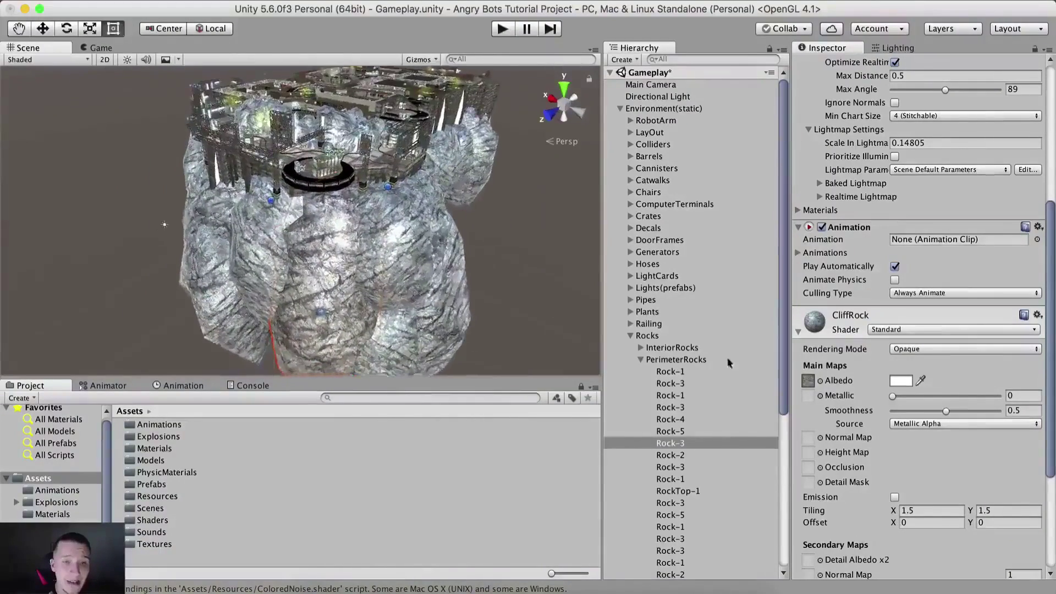
Try the Standard (Specular setup) shader on the CliffRock material.
{"action": "scroll", "coordinate": [911, 319], "scroll_direction": "down", "scroll_amount": 3}
{"action": "left_click", "coordinate": [896, 270]}
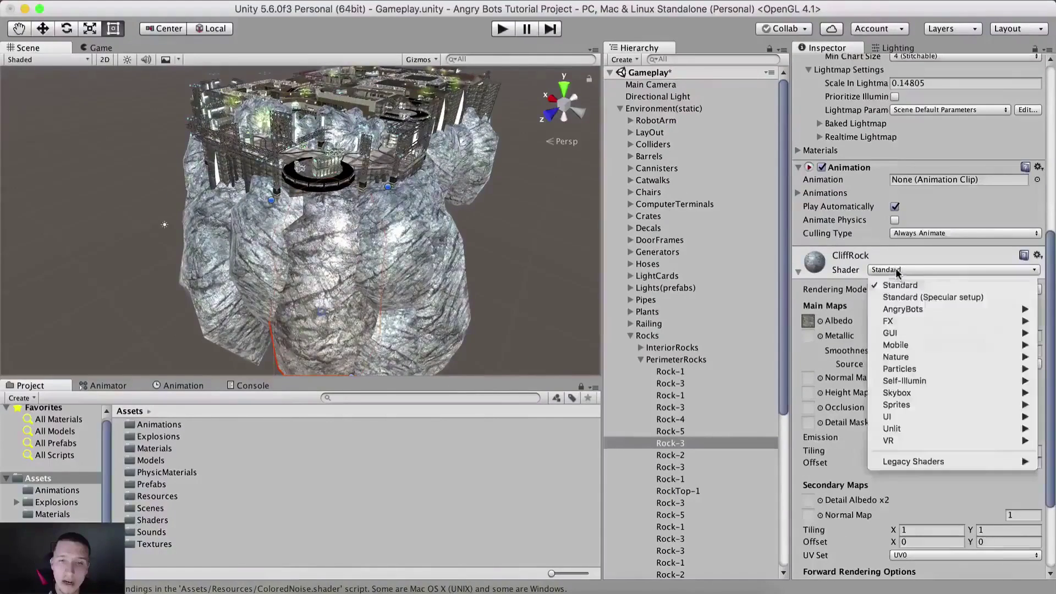
{"action": "left_click", "coordinate": [909, 298]}
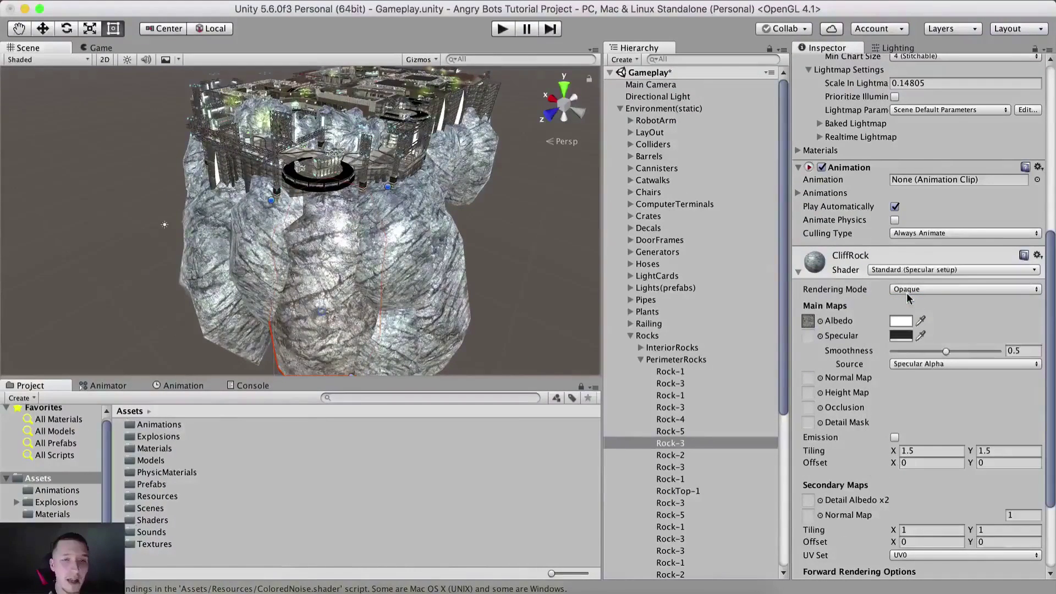
Set the CliffRock material's shader to Unlit/Texture.
{"action": "left_click", "coordinate": [917, 273]}
{"action": "mouse_move", "coordinate": [907, 429]}
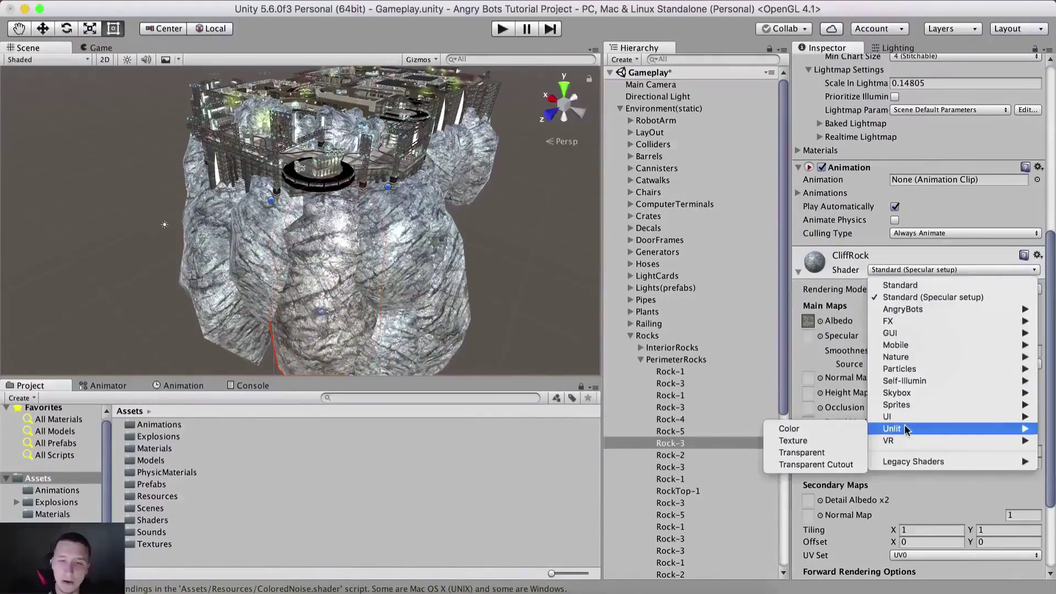
{"action": "left_click", "coordinate": [837, 442]}
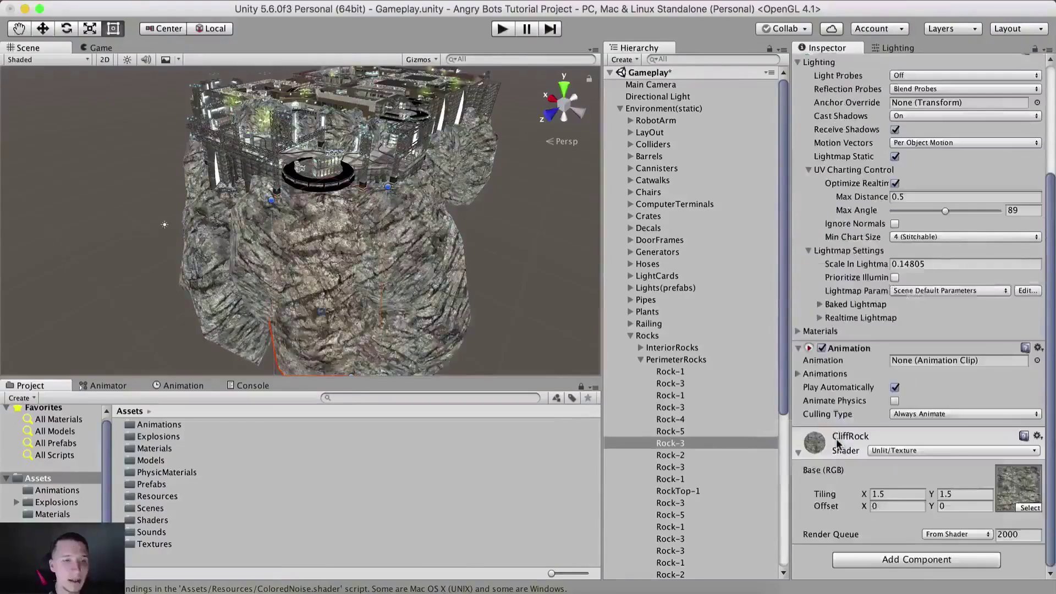
Select the black ring-shaped floor surface around the crate platform, polySurface4886.
{"action": "left_click_drag", "start_coordinate": [339, 191], "coordinate": [336, 220], "text": "alt"}
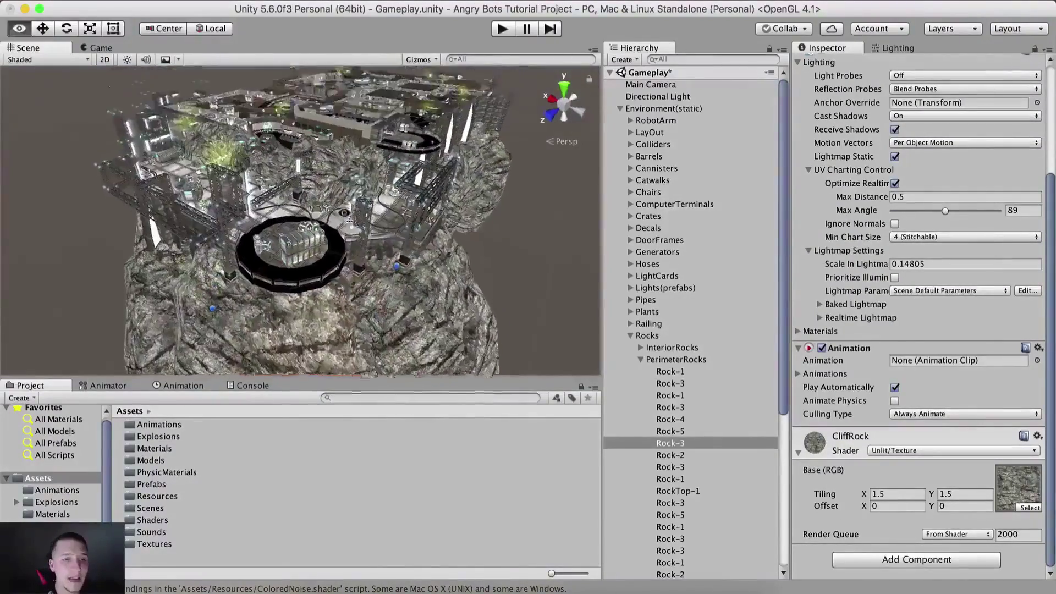
{"action": "scroll", "coordinate": [336, 220], "scroll_direction": "up", "scroll_amount": 2}
{"action": "scroll", "coordinate": [258, 308], "scroll_direction": "up", "scroll_amount": 6, "text": "alt"}
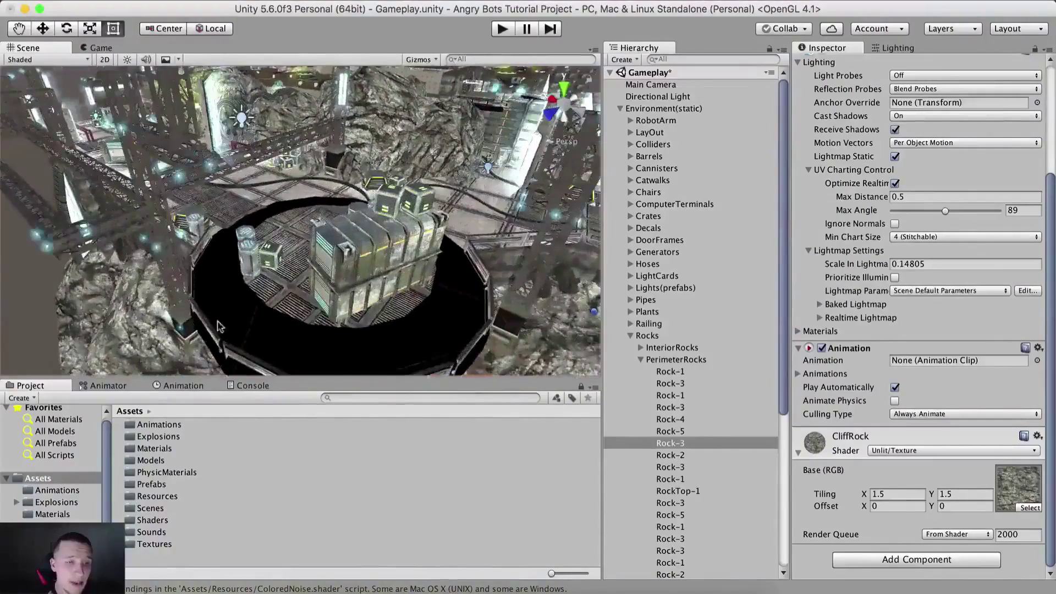
{"action": "left_click", "coordinate": [252, 317]}
{"action": "scroll", "coordinate": [702, 359], "scroll_direction": "down", "scroll_amount": 2}
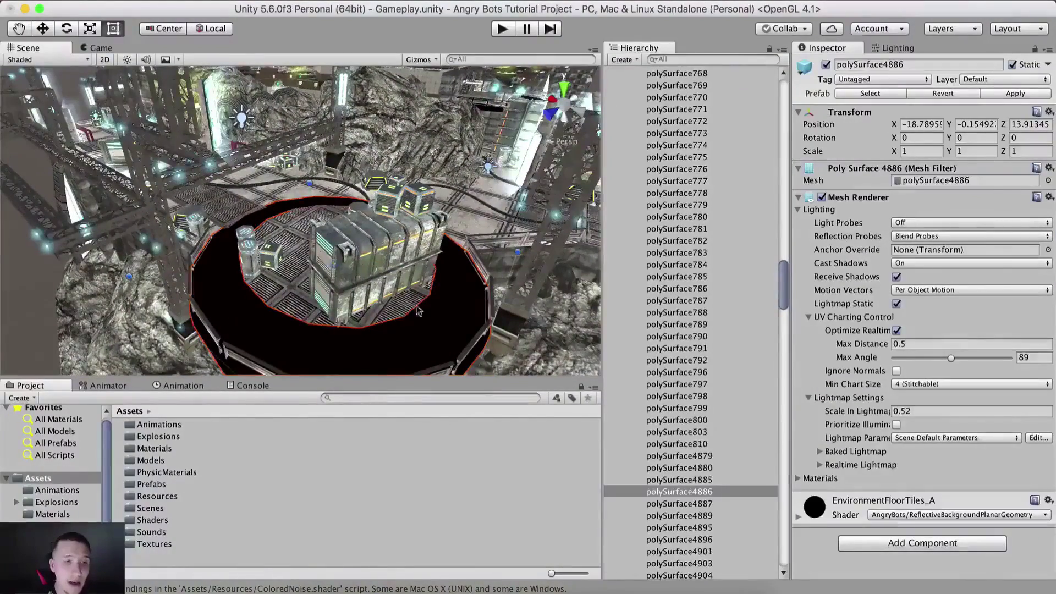
{"action": "left_click_drag", "start_coordinate": [416, 306], "coordinate": [427, 314], "text": "alt"}
{"action": "left_click", "coordinate": [427, 283]}
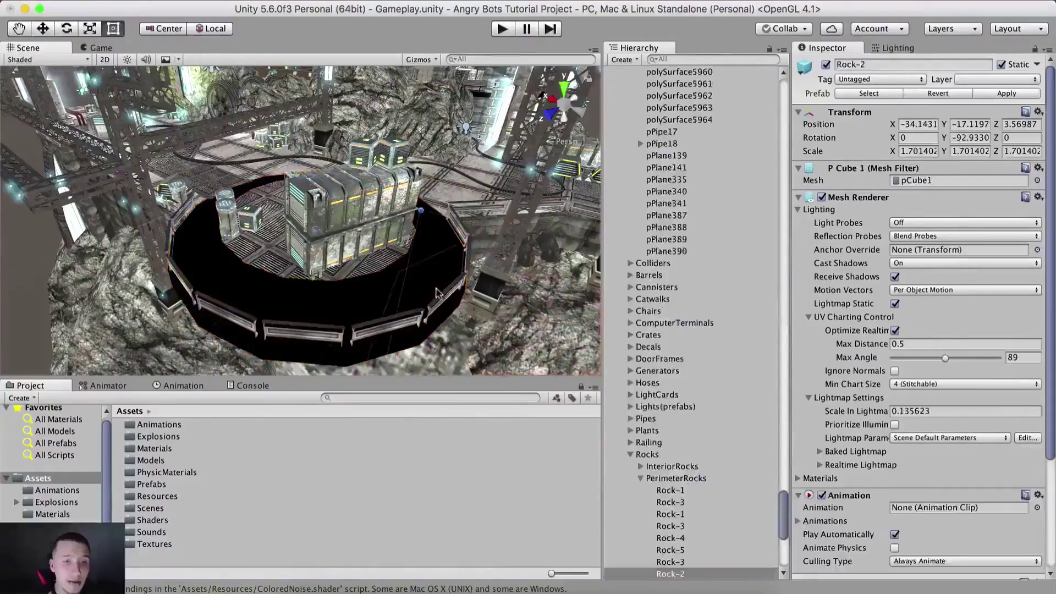
{"action": "scroll", "coordinate": [663, 332], "scroll_direction": "down", "scroll_amount": 5}
{"action": "scroll", "coordinate": [163, 311], "scroll_direction": "down", "scroll_amount": 6}
{"action": "left_click", "coordinate": [38, 270]}
{"action": "scroll", "coordinate": [310, 287], "scroll_direction": "up", "scroll_amount": 5}
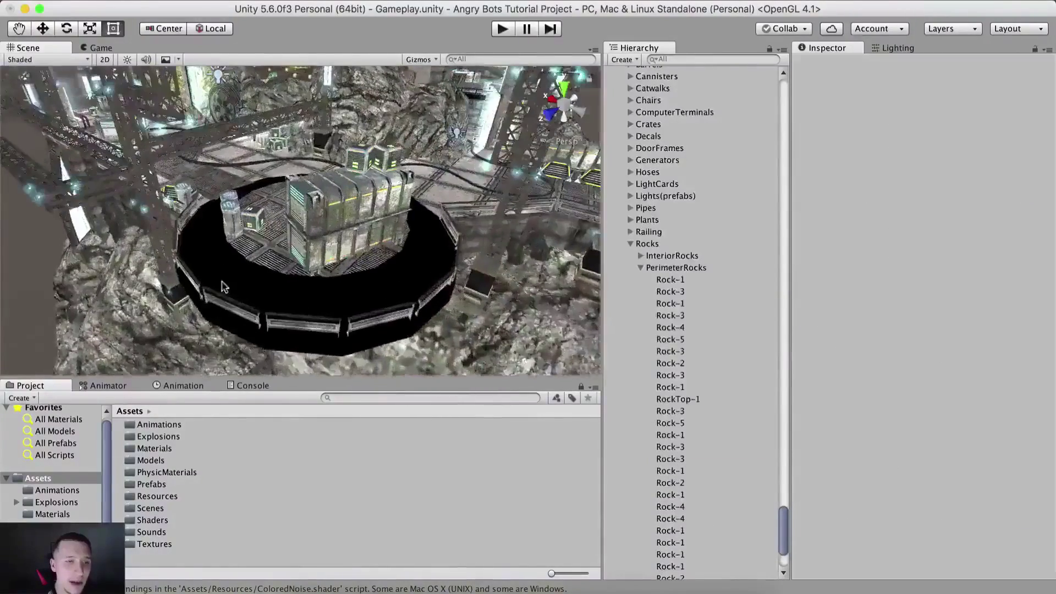
{"action": "left_click", "coordinate": [224, 285]}
{"action": "scroll", "coordinate": [683, 358], "scroll_direction": "up", "scroll_amount": 4}
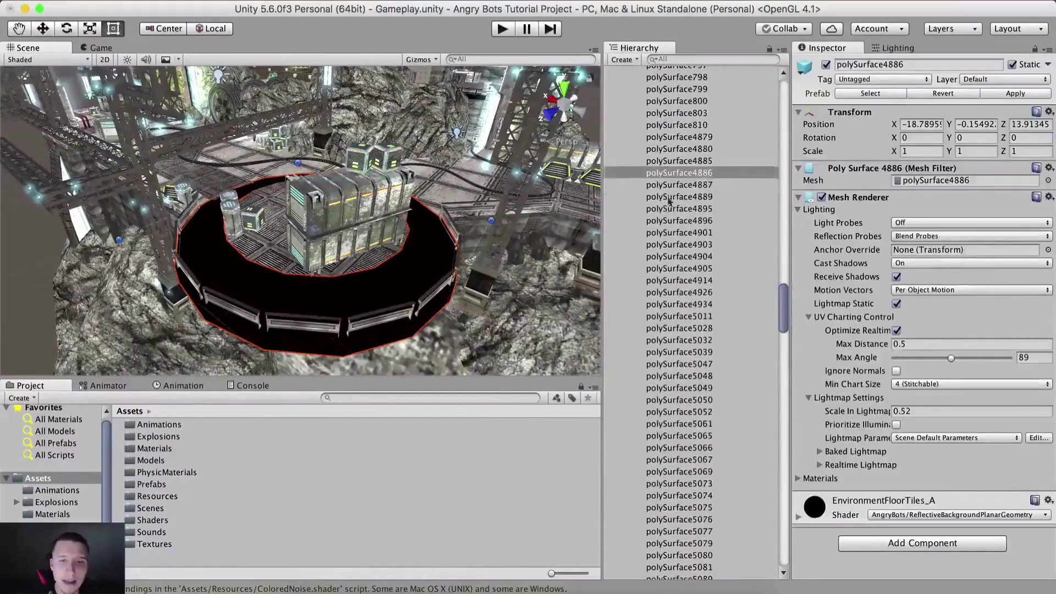
{"action": "left_click", "coordinate": [702, 189]}
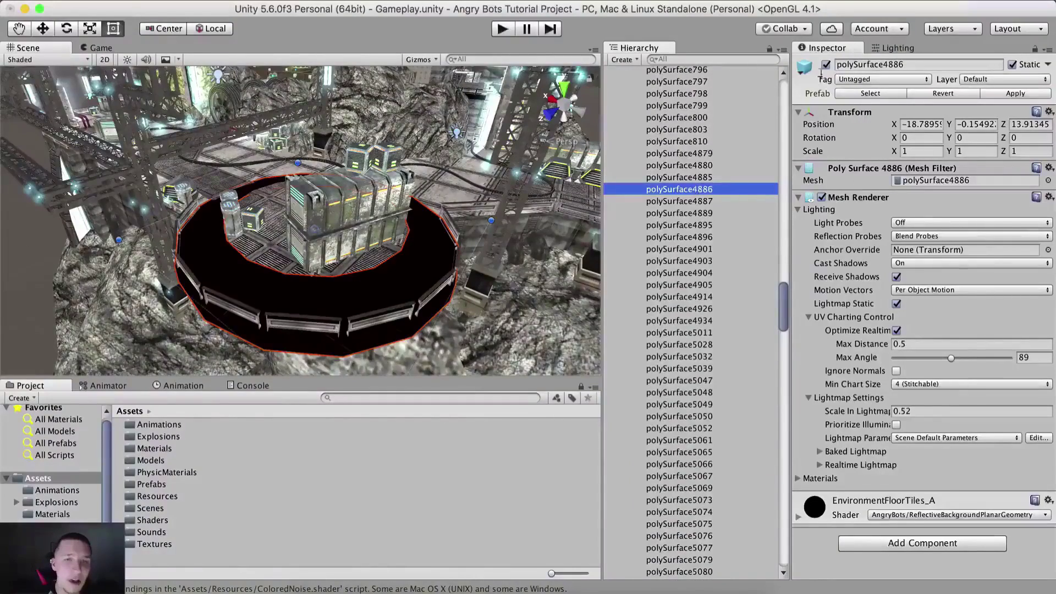
Toggle the black platform surface off and on repeatedly to check which geometry it covers, leaving it enabled.
{"action": "left_click", "coordinate": [826, 66]}
{"action": "left_click", "coordinate": [826, 66]}
{"action": "left_click", "coordinate": [826, 66]}
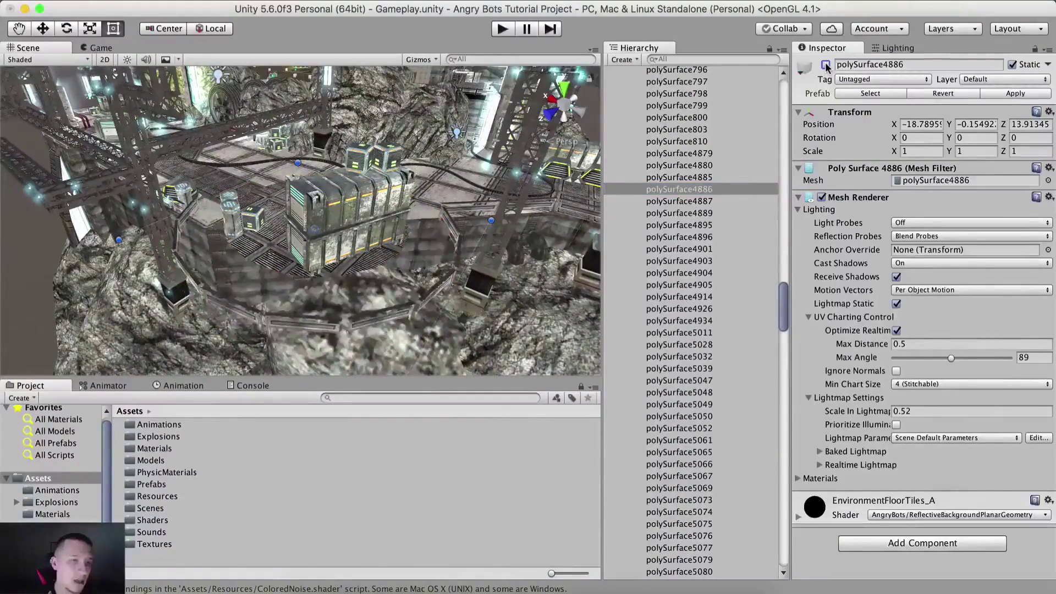
{"action": "left_click", "coordinate": [826, 66]}
{"action": "left_click", "coordinate": [825, 65]}
{"action": "left_click", "coordinate": [825, 65]}
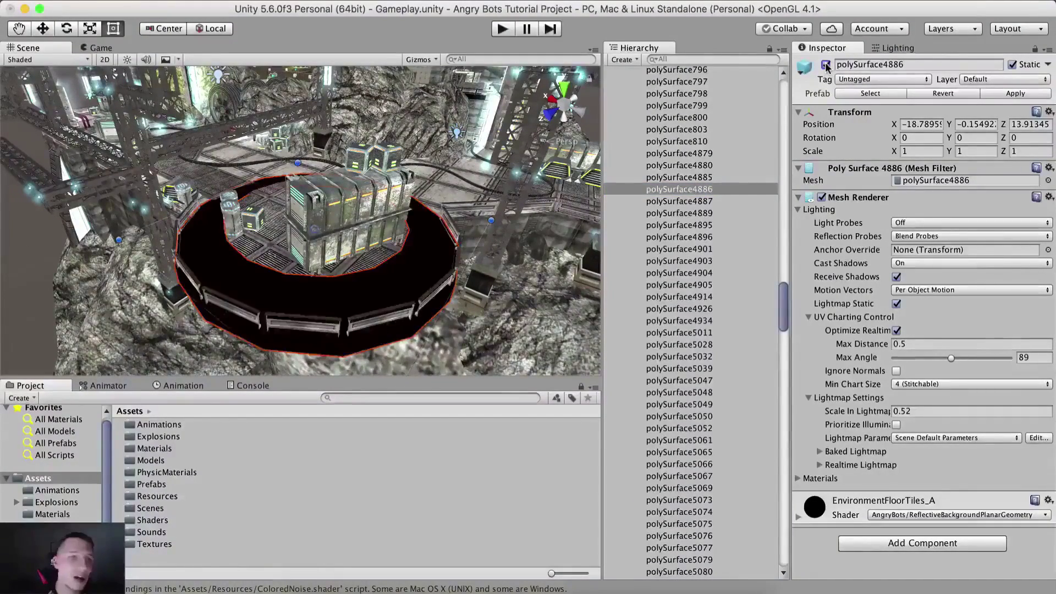
{"action": "left_click", "coordinate": [826, 65]}
{"action": "left_click", "coordinate": [826, 65]}
{"action": "left_click", "coordinate": [826, 65]}
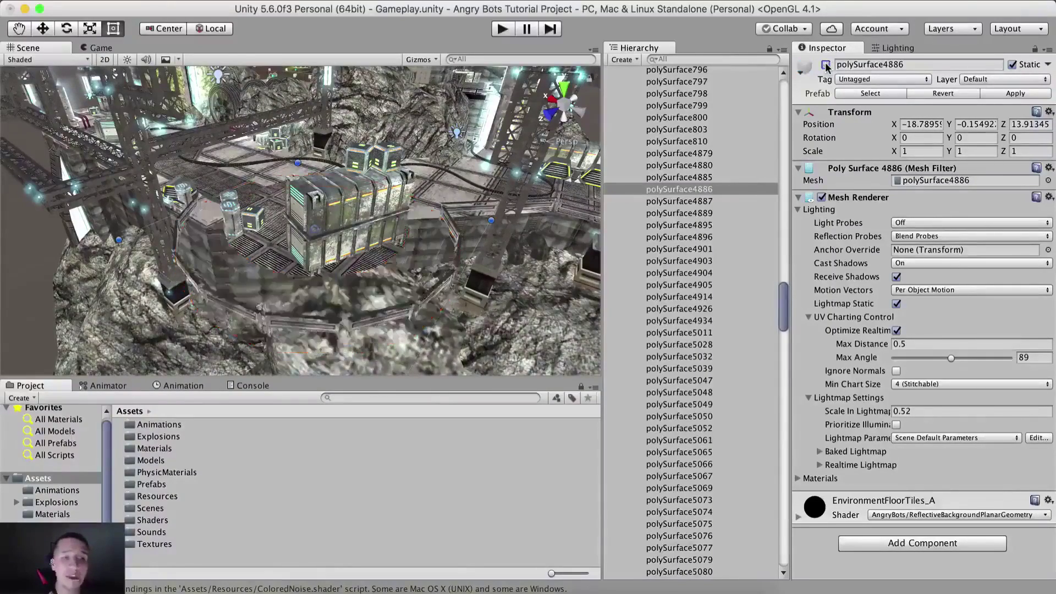
{"action": "left_click", "coordinate": [826, 66]}
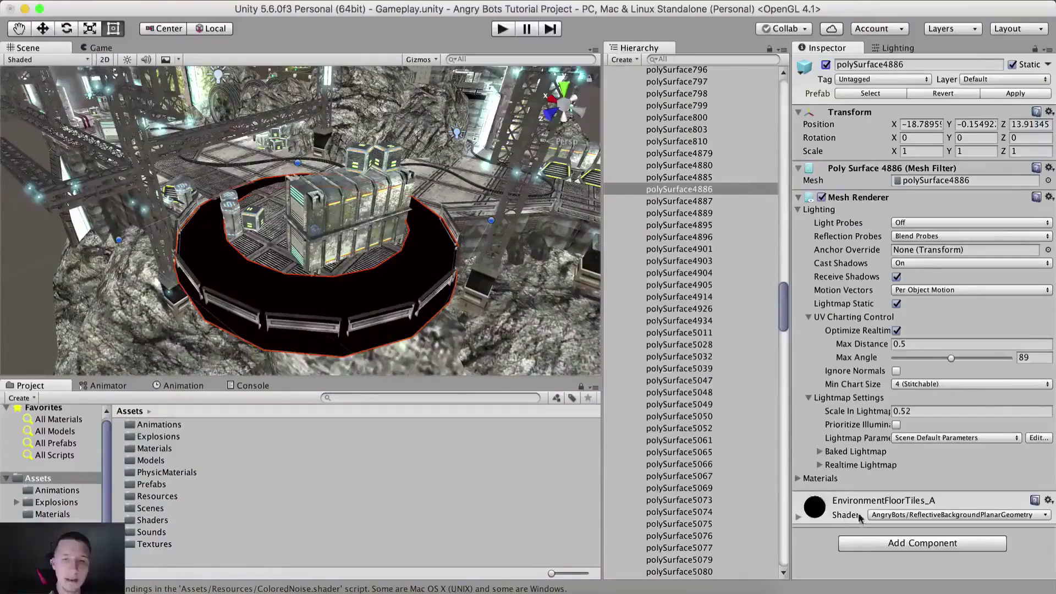
Try the Standard shader on the platform's EnvironmentFloorTiles_A material, and settle on Standard (Specular setup).
{"action": "left_click", "coordinate": [885, 515]}
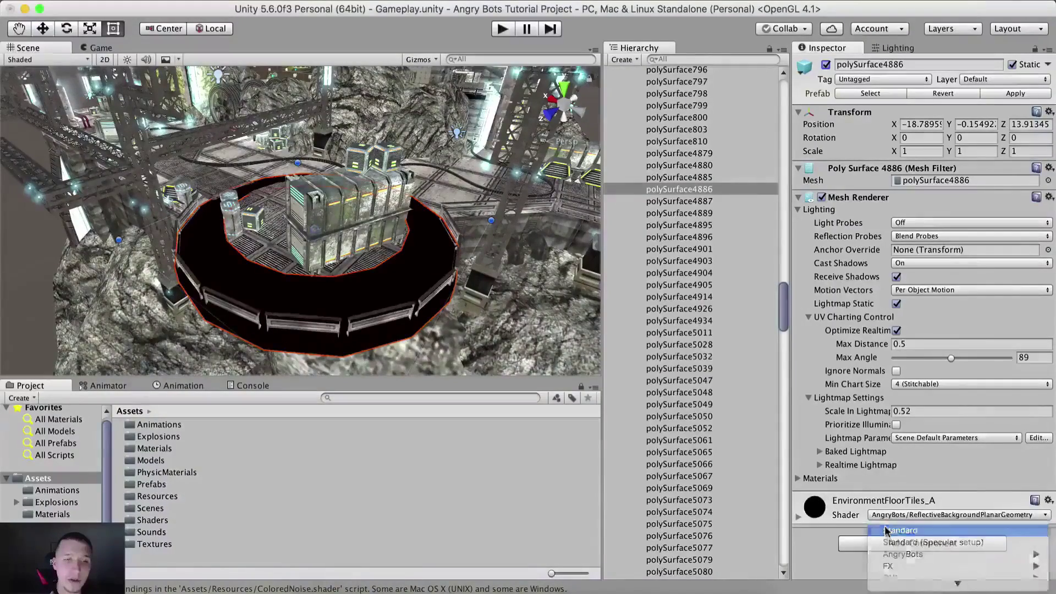
{"action": "left_click", "coordinate": [887, 530]}
{"action": "mouse_move", "coordinate": [364, 230]}
{"action": "left_mouse_down", "text": "alt"}
{"action": "mouse_move", "coordinate": [346, 298]}
{"action": "mouse_move", "coordinate": [348, 231]}
{"action": "left_mouse_up", "text": "alt"}
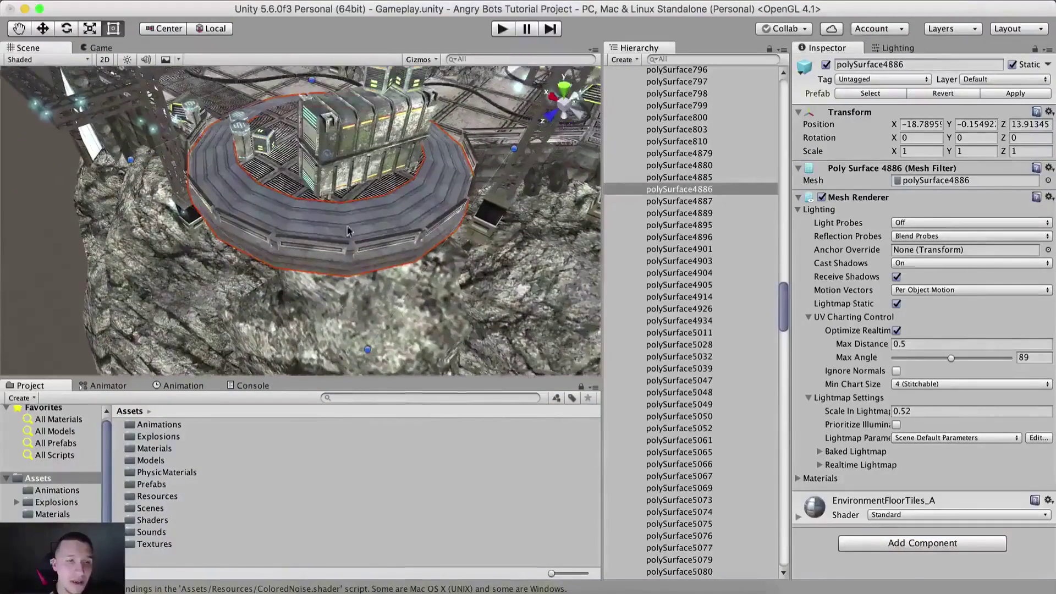
{"action": "left_click", "coordinate": [908, 517]}
{"action": "left_click", "coordinate": [901, 542]}
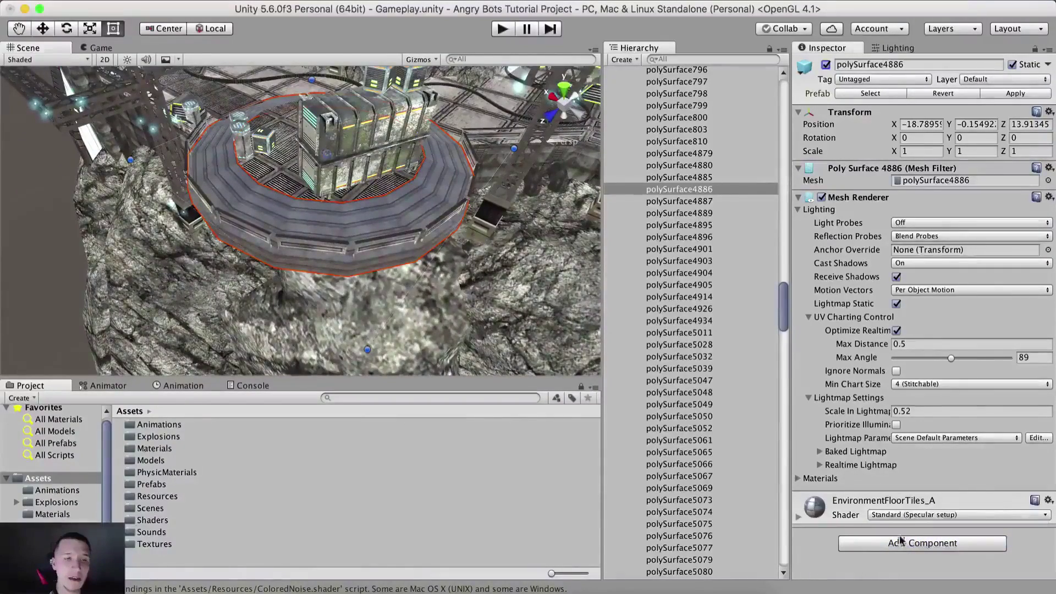
Select the black floor of the room with the rows of chairs and set its Reflection material's shader to Standard.
{"action": "scroll", "coordinate": [307, 236], "scroll_direction": "down", "scroll_amount": 10}
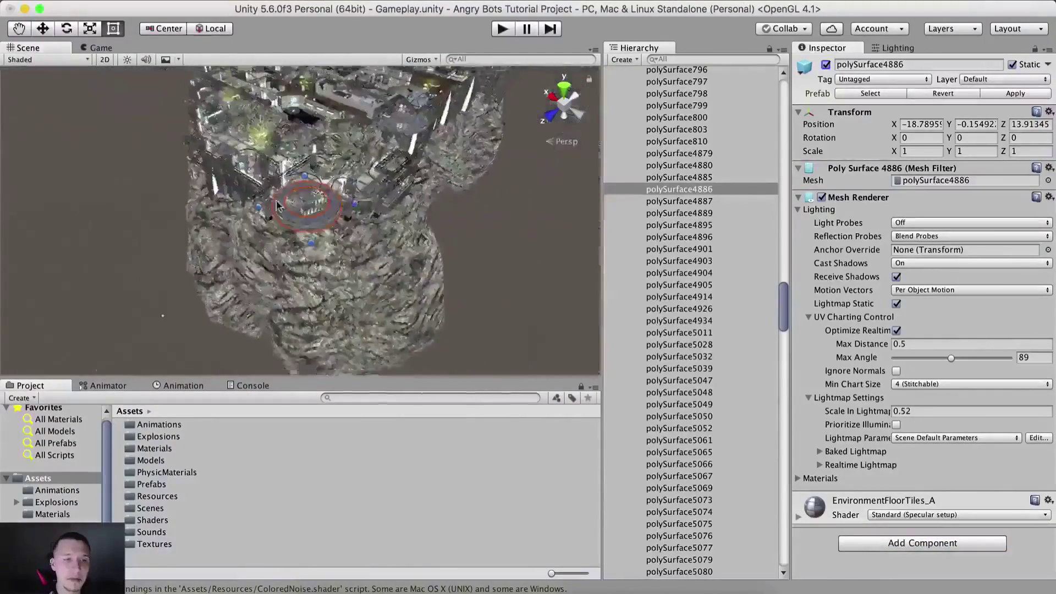
{"action": "middle_click_drag", "start_coordinate": [307, 237], "coordinate": [314, 214]}
{"action": "scroll", "coordinate": [300, 308], "scroll_direction": "up", "scroll_amount": 6}
{"action": "scroll", "coordinate": [315, 213], "scroll_direction": "up", "scroll_amount": 10}
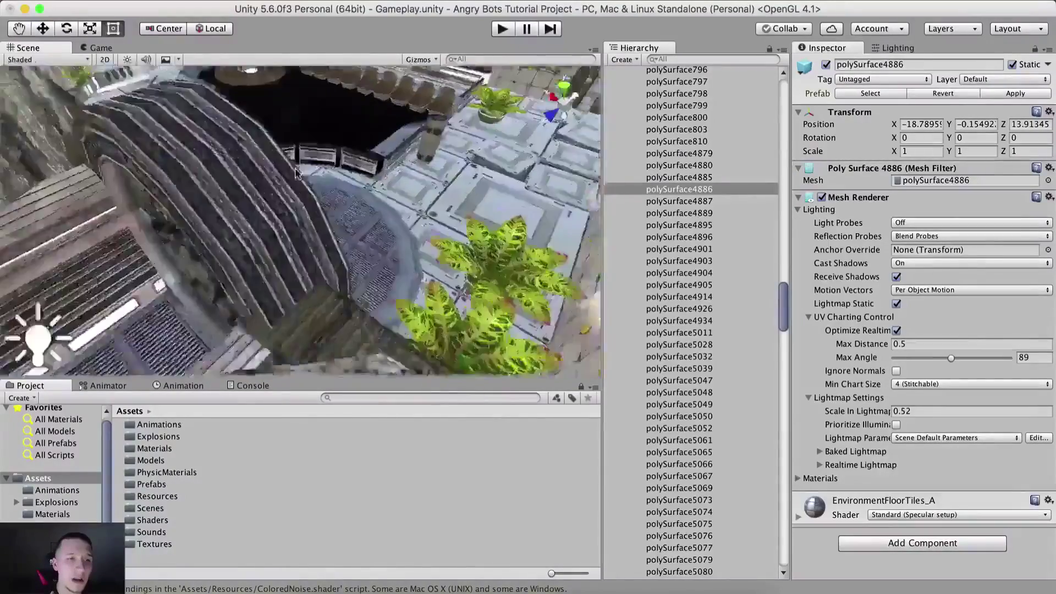
{"action": "left_click", "coordinate": [326, 251]}
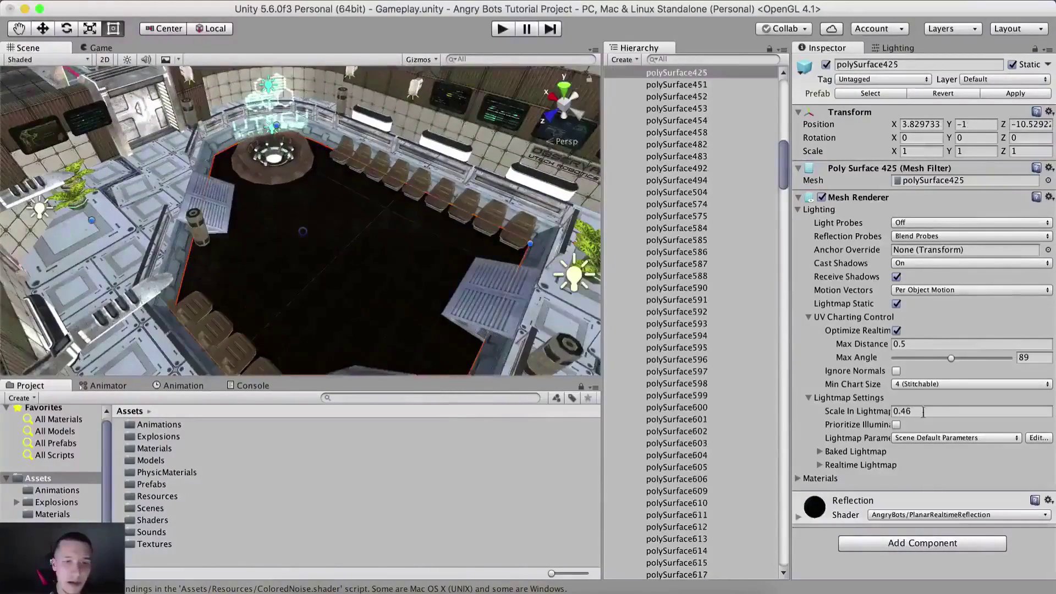
{"action": "left_click", "coordinate": [894, 515]}
{"action": "left_click", "coordinate": [903, 529]}
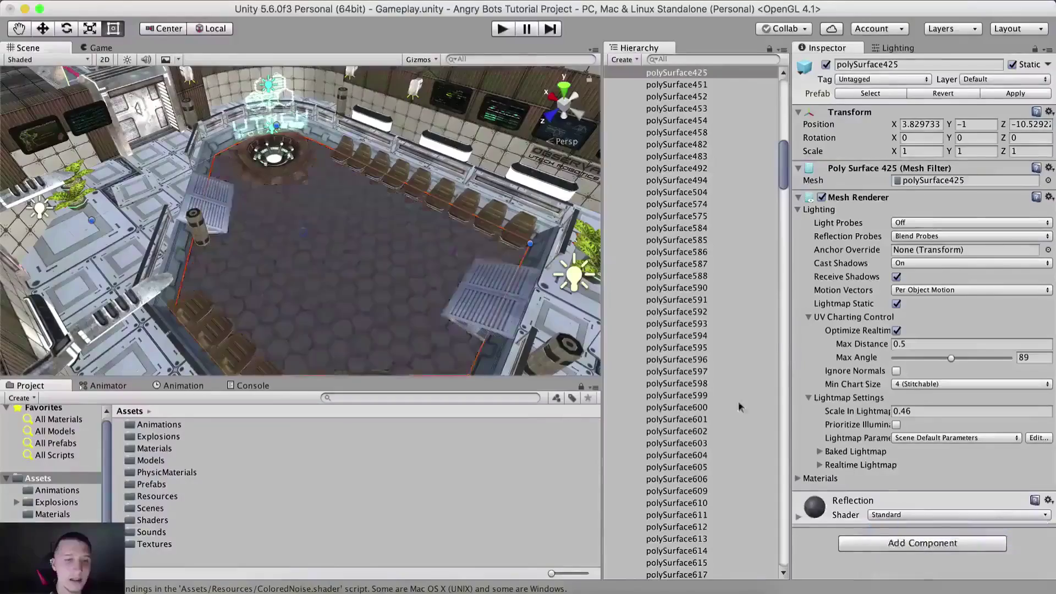
Select the light tiled floor around the crates and set its environment_floorTiles_A_Wet material's shader to Standard.
{"action": "scroll", "coordinate": [410, 243], "scroll_direction": "down", "scroll_amount": 10}
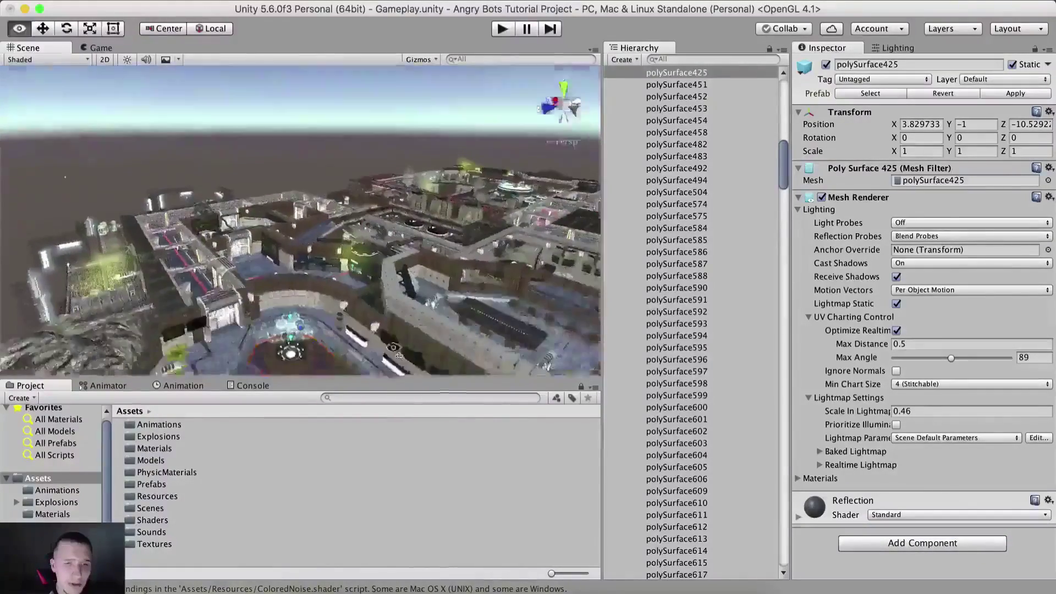
{"action": "scroll", "coordinate": [446, 362], "scroll_direction": "down", "scroll_amount": 10}
{"action": "mouse_move", "coordinate": [407, 232]}
{"action": "middle_mouse_down"}
{"action": "mouse_move", "coordinate": [443, 205]}
{"action": "mouse_move", "coordinate": [424, 234]}
{"action": "middle_mouse_up"}
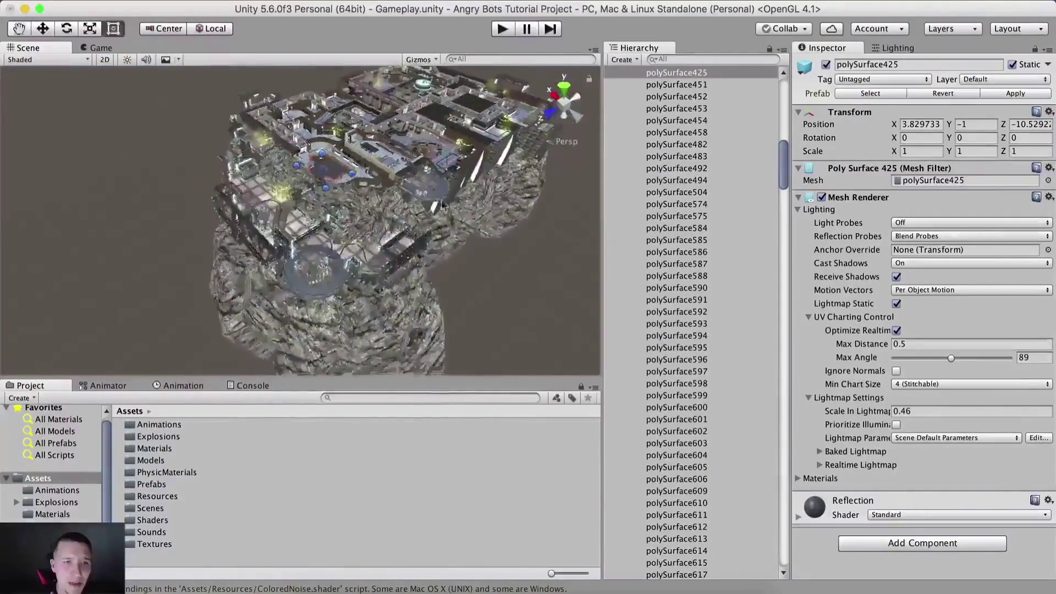
{"action": "left_click", "coordinate": [484, 264]}
{"action": "scroll", "coordinate": [325, 308], "scroll_direction": "up", "scroll_amount": 4}
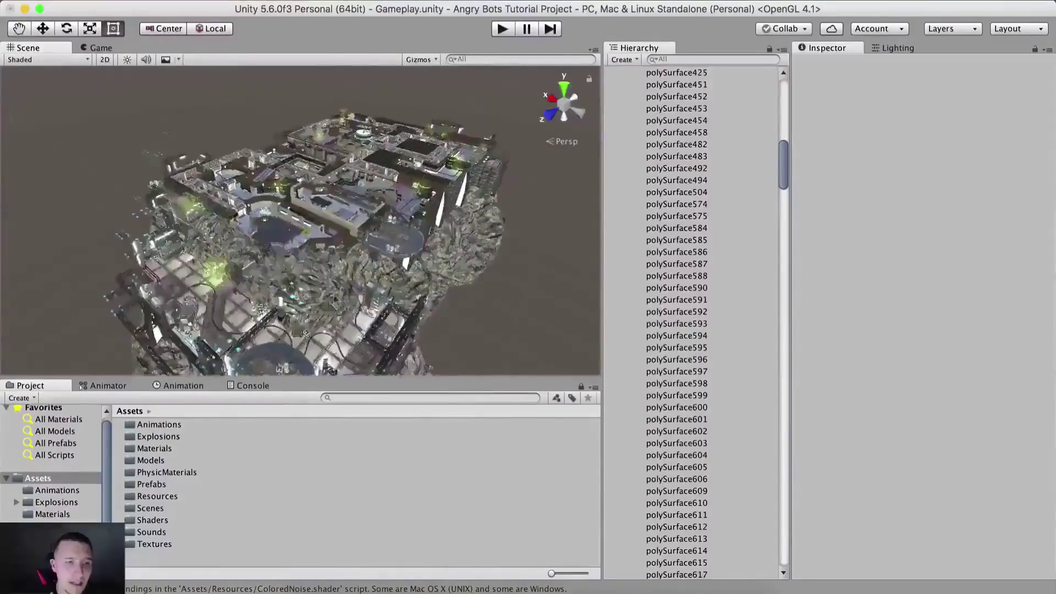
{"action": "left_click_drag", "start_coordinate": [275, 344], "coordinate": [306, 245], "text": "alt"}
{"action": "scroll", "coordinate": [305, 245], "scroll_direction": "up", "scroll_amount": 6}
{"action": "scroll", "coordinate": [352, 308], "scroll_direction": "down", "scroll_amount": 4}
{"action": "middle_click_drag", "start_coordinate": [392, 347], "coordinate": [322, 248]}
{"action": "scroll", "coordinate": [220, 240], "scroll_direction": "up", "scroll_amount": 5}
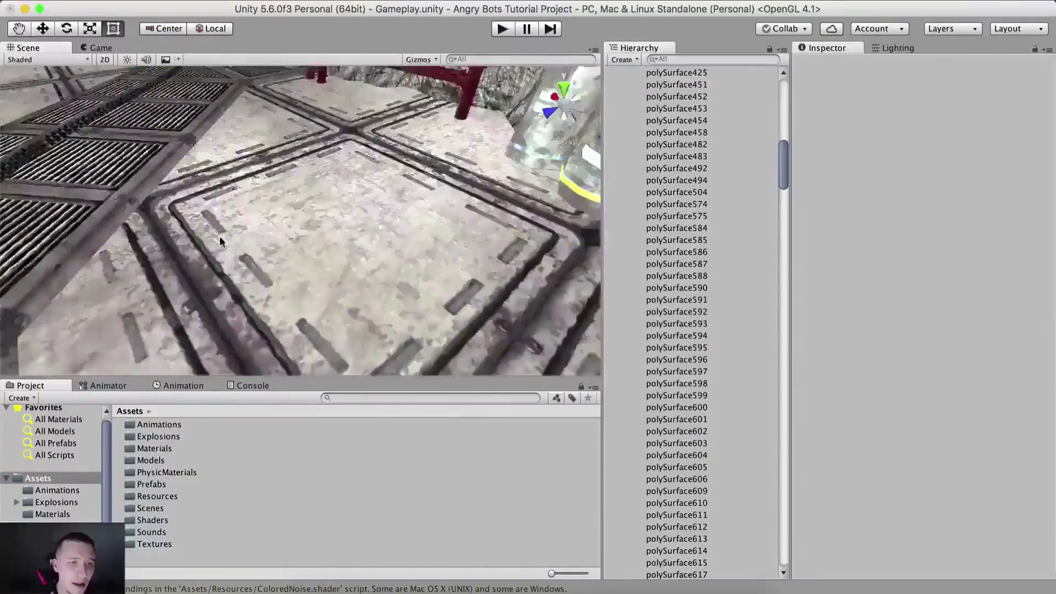
{"action": "scroll", "coordinate": [220, 241], "scroll_direction": "down", "scroll_amount": 6}
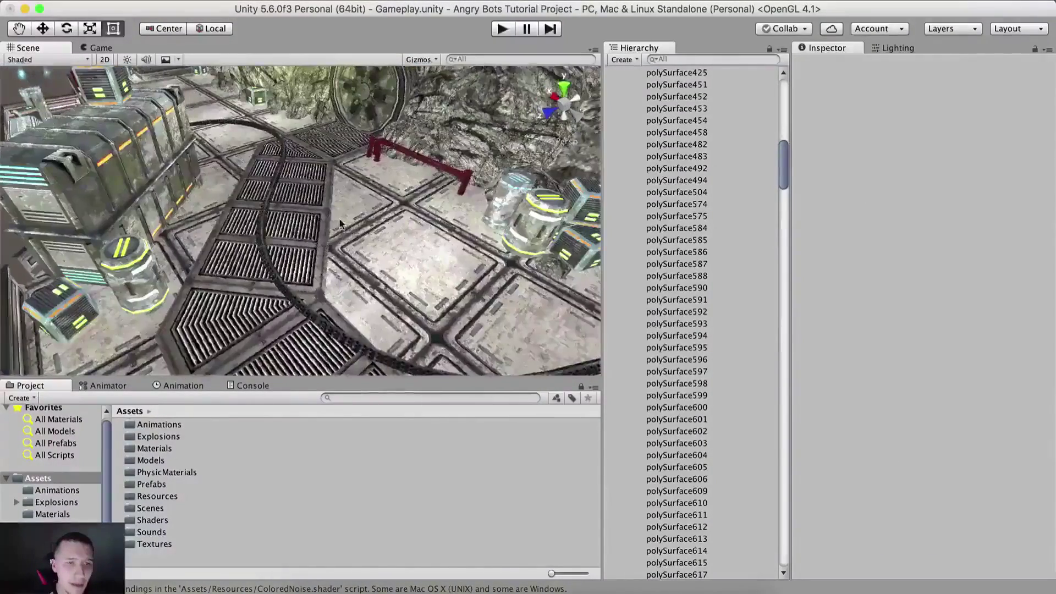
{"action": "left_click", "coordinate": [339, 224]}
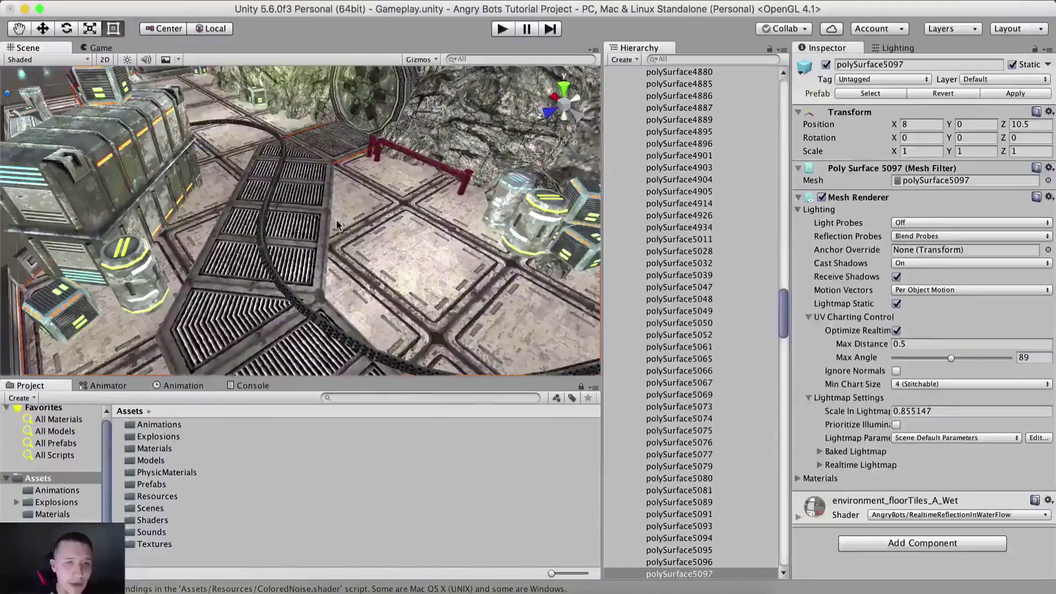
{"action": "left_click", "coordinate": [880, 515]}
{"action": "left_click", "coordinate": [898, 531]}
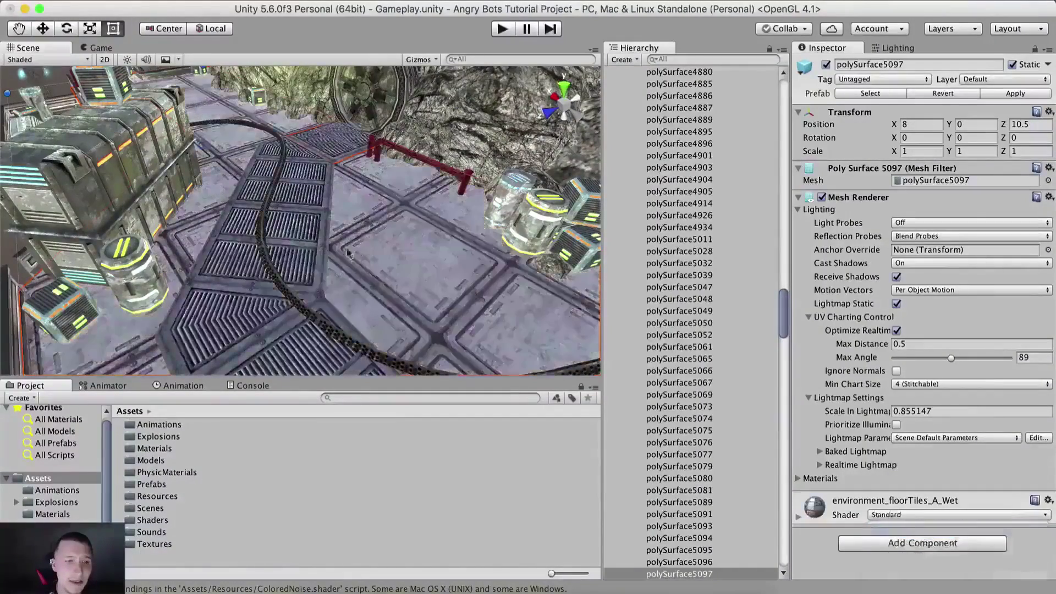
Select a RockTop-1 rock beside the round door and set its CliffRock material's shader to Standard.
{"action": "scroll", "coordinate": [415, 252], "scroll_direction": "down", "scroll_amount": 5}
{"action": "scroll", "coordinate": [416, 252], "scroll_direction": "up", "scroll_amount": 10}
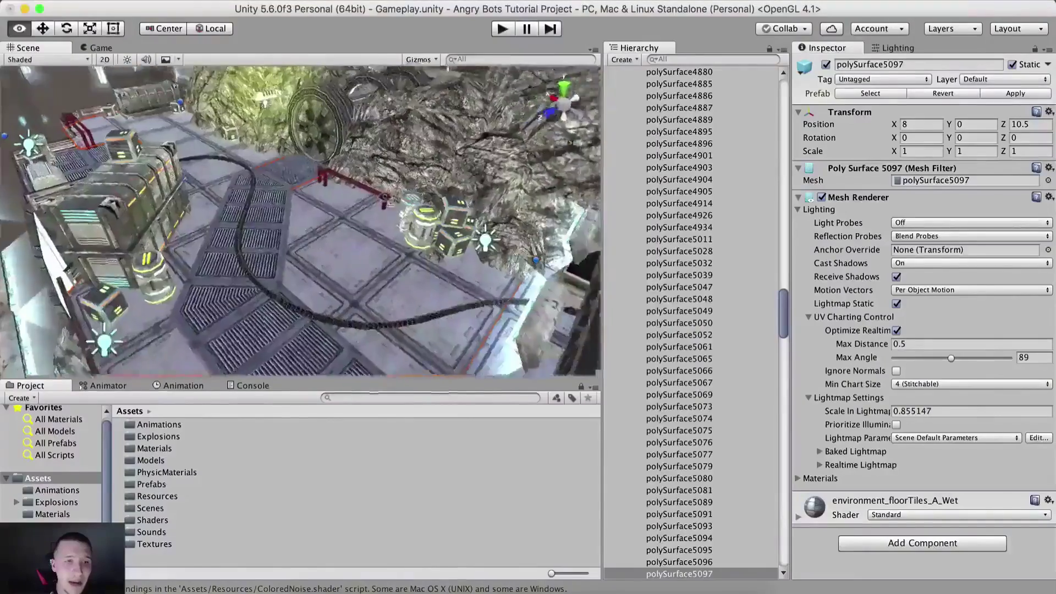
{"action": "left_click", "coordinate": [415, 173]}
{"action": "left_click", "coordinate": [433, 187]}
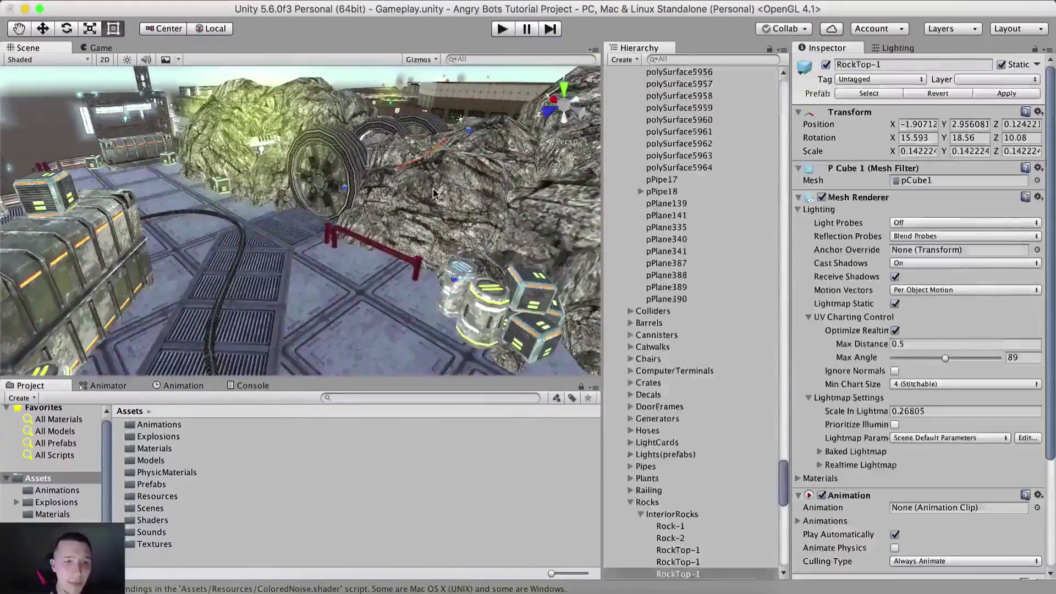
{"action": "scroll", "coordinate": [881, 458], "scroll_direction": "down", "scroll_amount": 5}
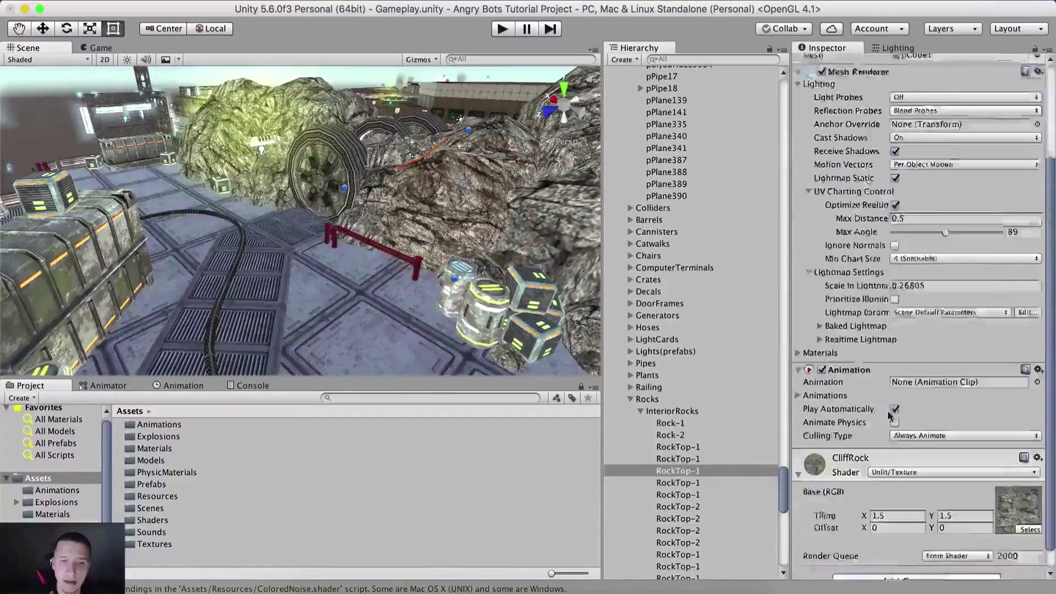
{"action": "left_click", "coordinate": [881, 454]}
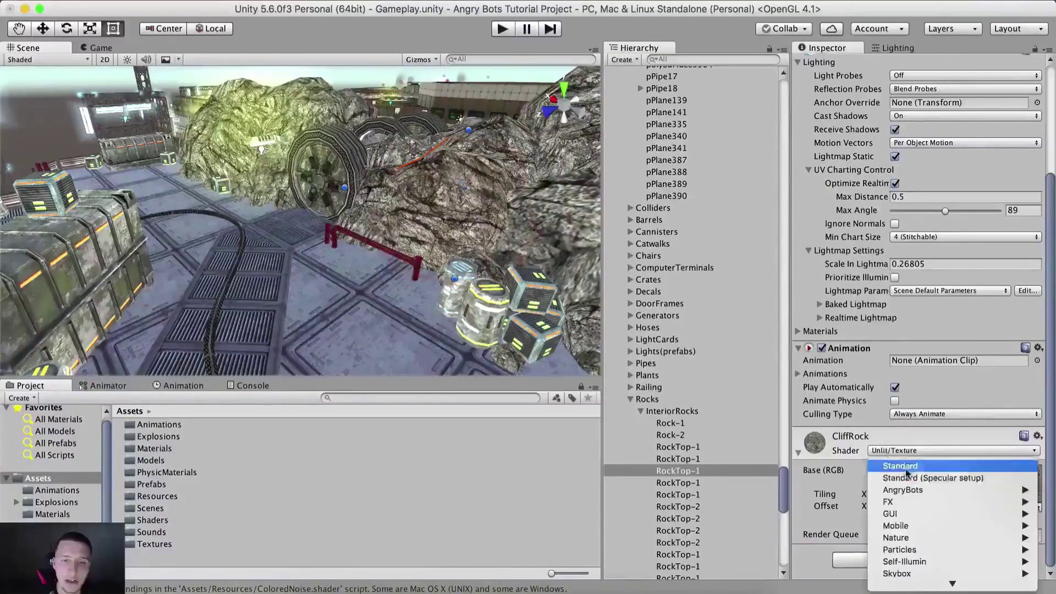
{"action": "left_click", "coordinate": [907, 465]}
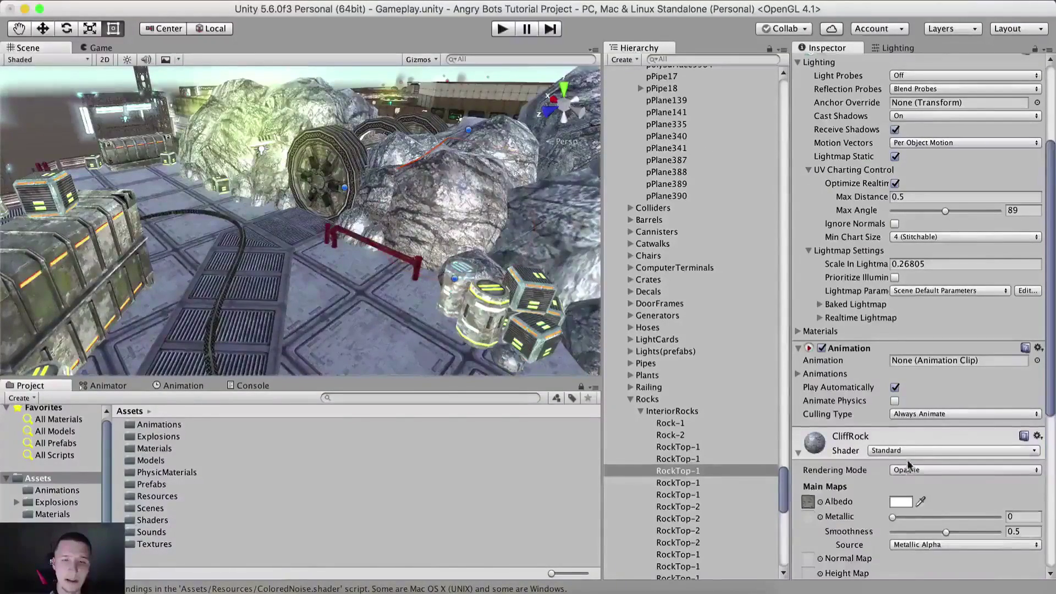
Darken the CliffRock material's albedo tint to grey 929292.
{"action": "scroll", "coordinate": [908, 466], "scroll_direction": "down", "scroll_amount": 8}
{"action": "left_click", "coordinate": [901, 362]}
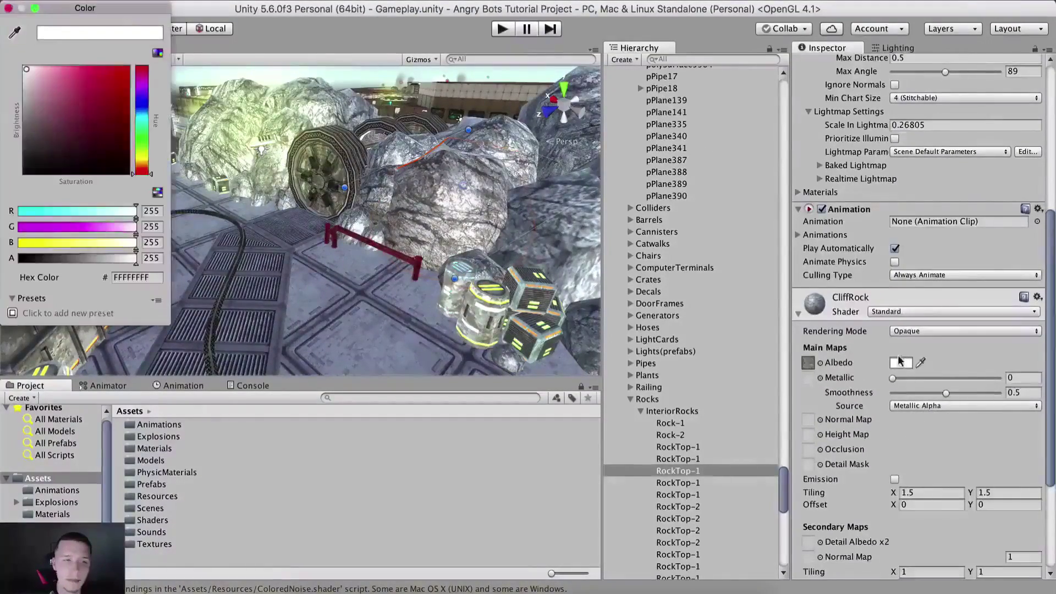
{"action": "left_click_drag", "start_coordinate": [20, 115], "coordinate": [11, 117]}
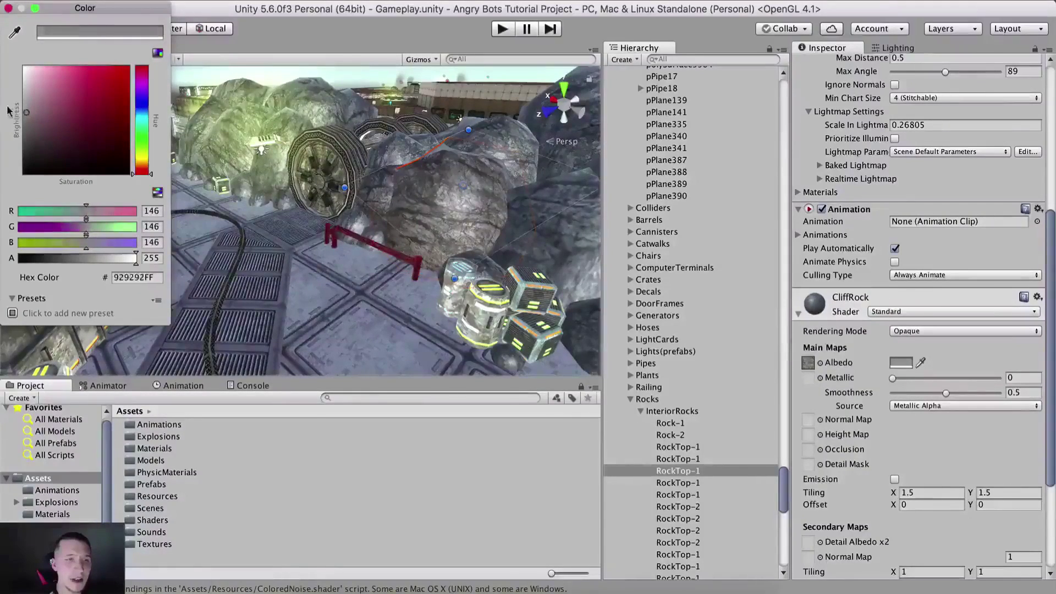
{"action": "left_click", "coordinate": [8, 8]}
Select a tall scaffold column at the level's edge, set its alphaTest_Sheet material's shader to Standard, and clear the selection.
{"action": "scroll", "coordinate": [353, 165], "scroll_direction": "down", "scroll_amount": 10}
{"action": "middle_click_drag", "start_coordinate": [352, 275], "coordinate": [363, 236]}
{"action": "scroll", "coordinate": [364, 236], "scroll_direction": "down", "scroll_amount": 6}
{"action": "scroll", "coordinate": [365, 236], "scroll_direction": "up", "scroll_amount": 6}
{"action": "middle_click_drag", "start_coordinate": [330, 182], "coordinate": [341, 241]}
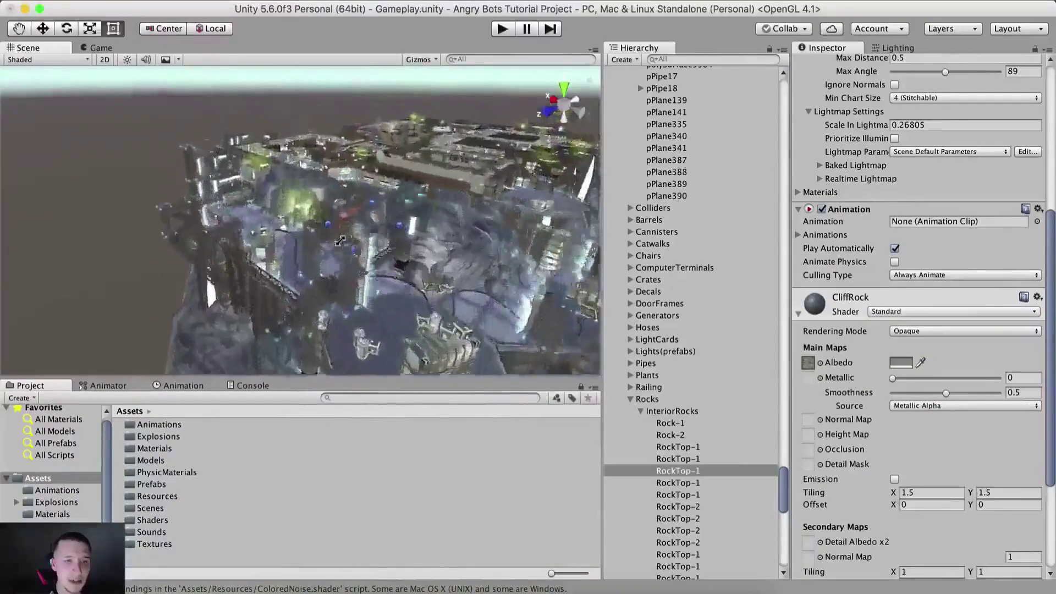
{"action": "left_click_drag", "start_coordinate": [341, 240], "coordinate": [342, 266], "text": "alt"}
{"action": "left_click", "coordinate": [379, 221]}
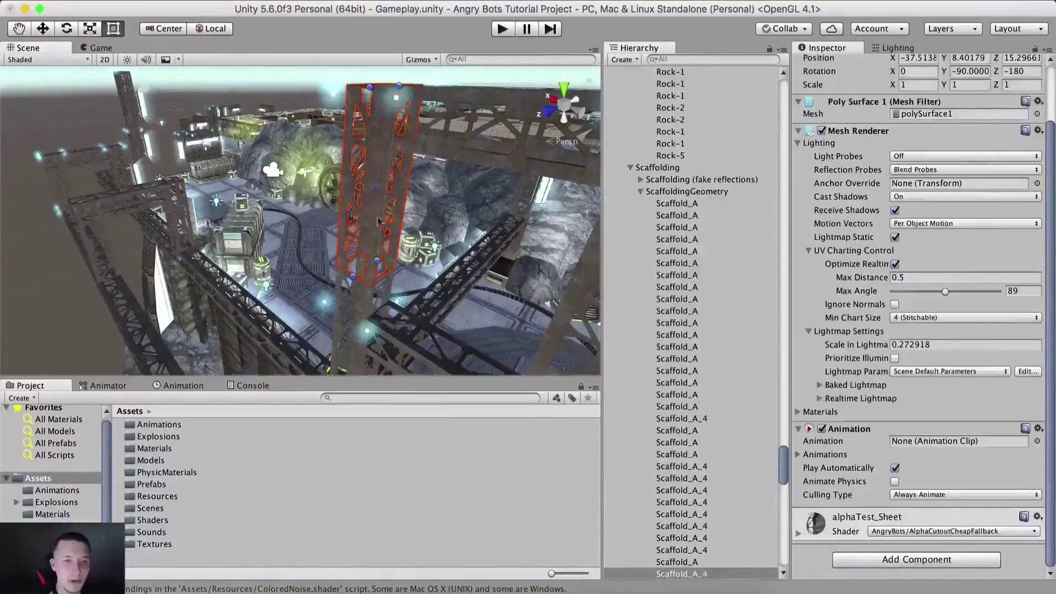
{"action": "left_click", "coordinate": [890, 539]}
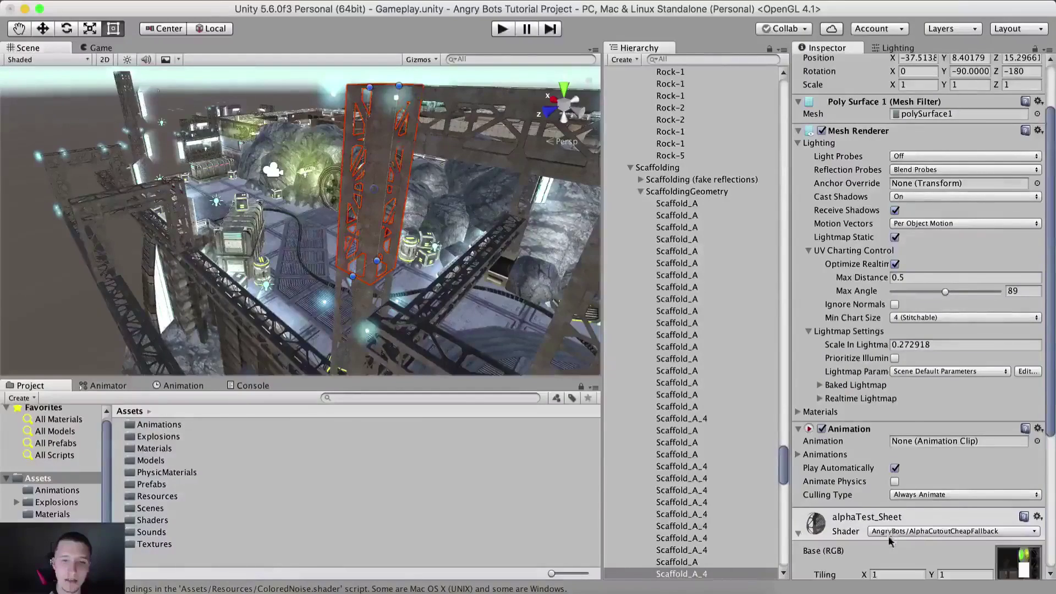
{"action": "scroll", "coordinate": [889, 528], "scroll_direction": "down", "scroll_amount": 5}
{"action": "left_click", "coordinate": [952, 316]}
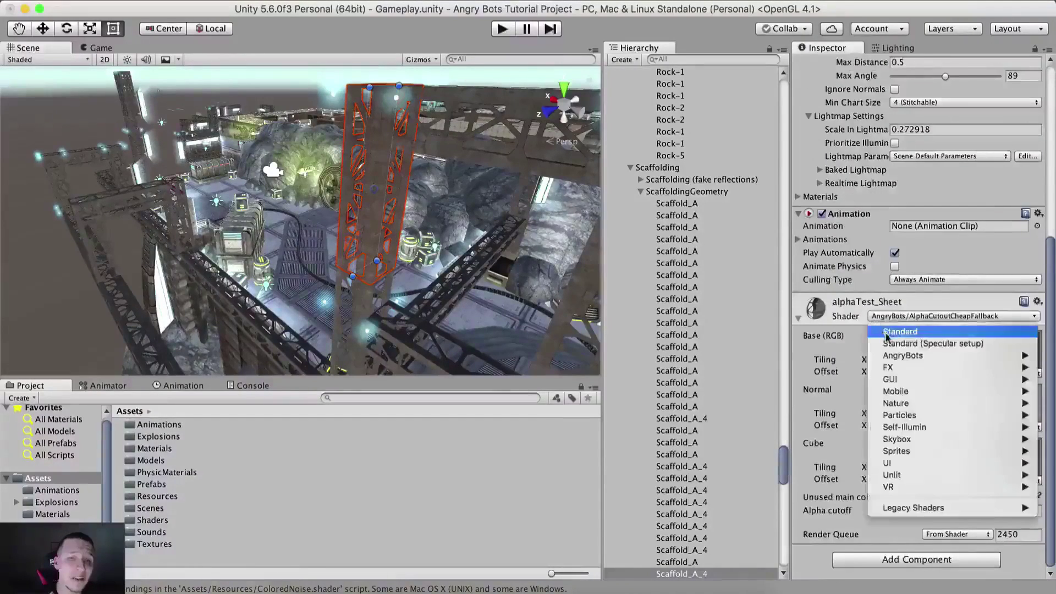
{"action": "left_click", "coordinate": [924, 330]}
{"action": "scroll", "coordinate": [229, 286], "scroll_direction": "up", "scroll_amount": 5}
{"action": "scroll", "coordinate": [229, 285], "scroll_direction": "down", "scroll_amount": 3}
{"action": "left_click", "coordinate": [118, 273]}
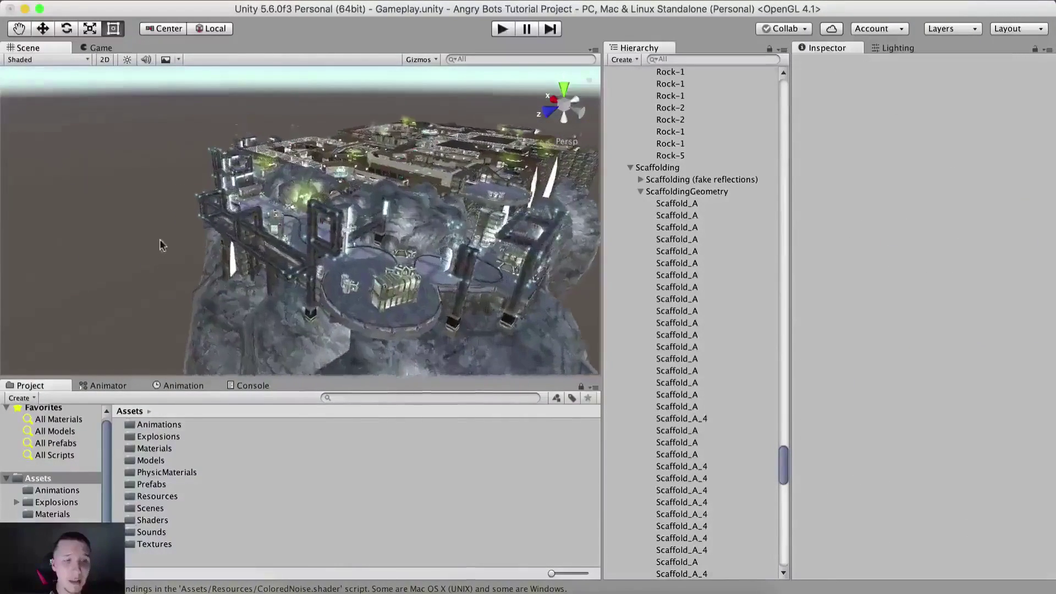
Select the large crate on the tiled floor and check the shader choices for its props material without changing it.
{"action": "left_click_drag", "start_coordinate": [165, 238], "coordinate": [198, 226], "text": "alt"}
{"action": "key", "text": "w"}
{"action": "right_click_drag", "start_coordinate": [198, 226], "coordinate": [224, 278]}
{"action": "left_click", "coordinate": [165, 280]}
{"action": "scroll", "coordinate": [897, 304], "scroll_direction": "down", "scroll_amount": 5}
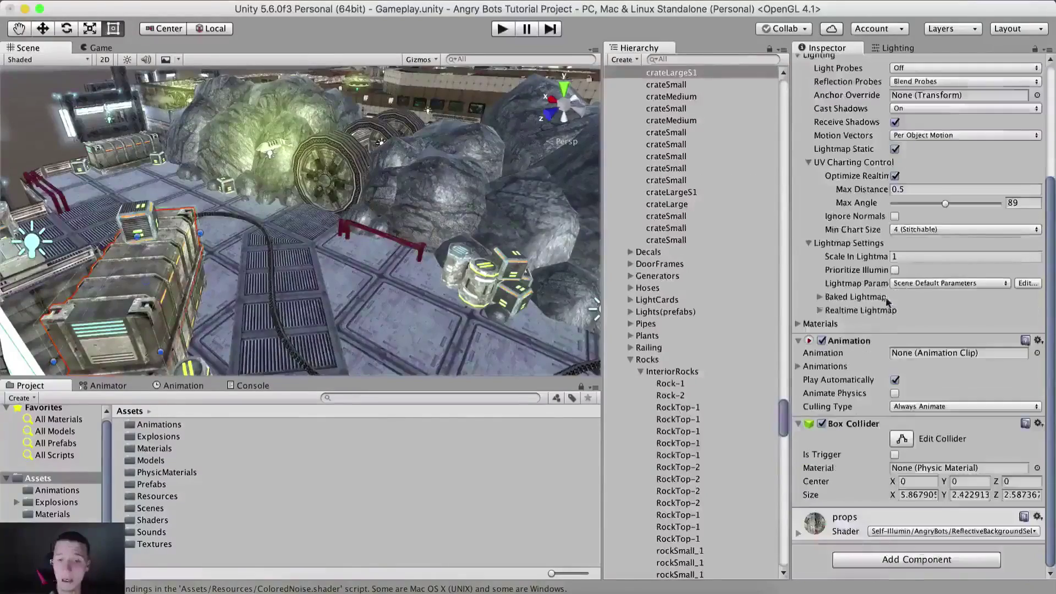
{"action": "left_click", "coordinate": [915, 531]}
{"action": "left_click", "coordinate": [915, 532]}
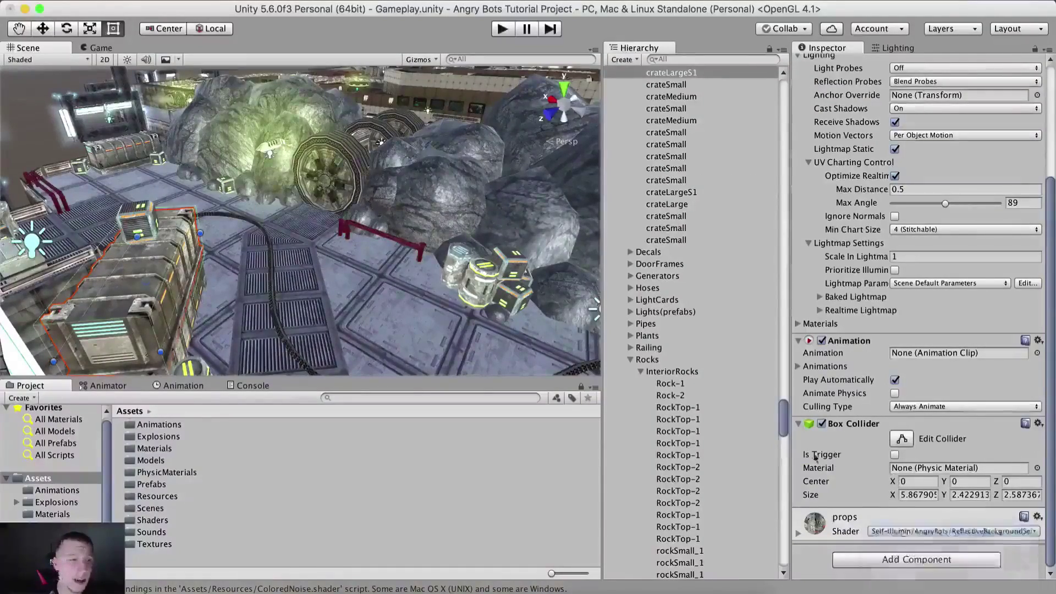
Select the round exterior_door between the rocks and set its exterior_door_diffuse material's shader to Standard.
{"action": "middle_click_drag", "start_coordinate": [374, 197], "coordinate": [407, 251]}
{"action": "scroll", "coordinate": [407, 251], "scroll_direction": "up", "scroll_amount": 5}
{"action": "left_click", "coordinate": [407, 251]}
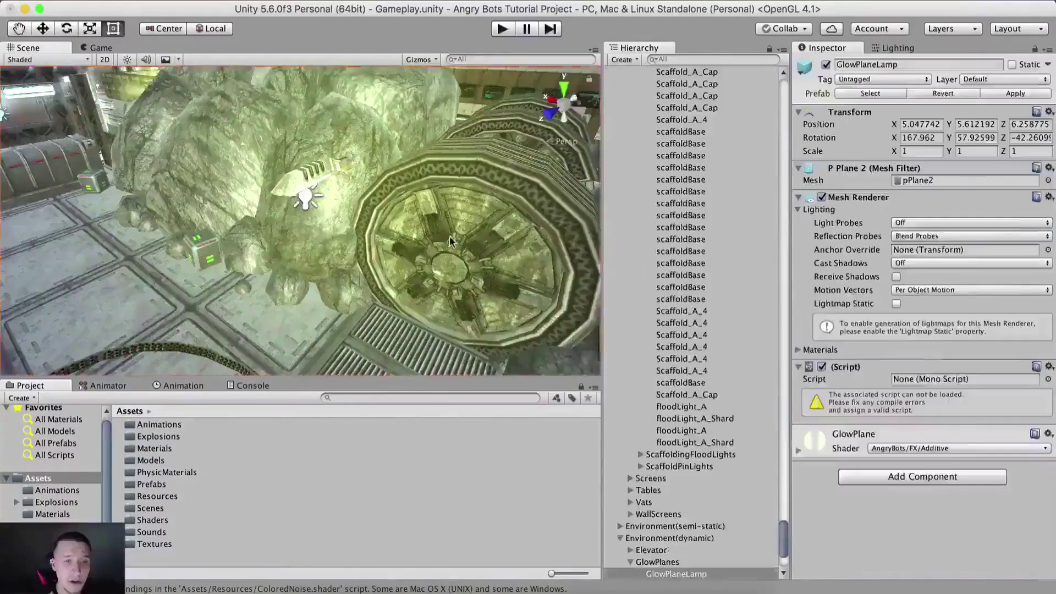
{"action": "scroll", "coordinate": [413, 231], "scroll_direction": "down", "scroll_amount": 10}
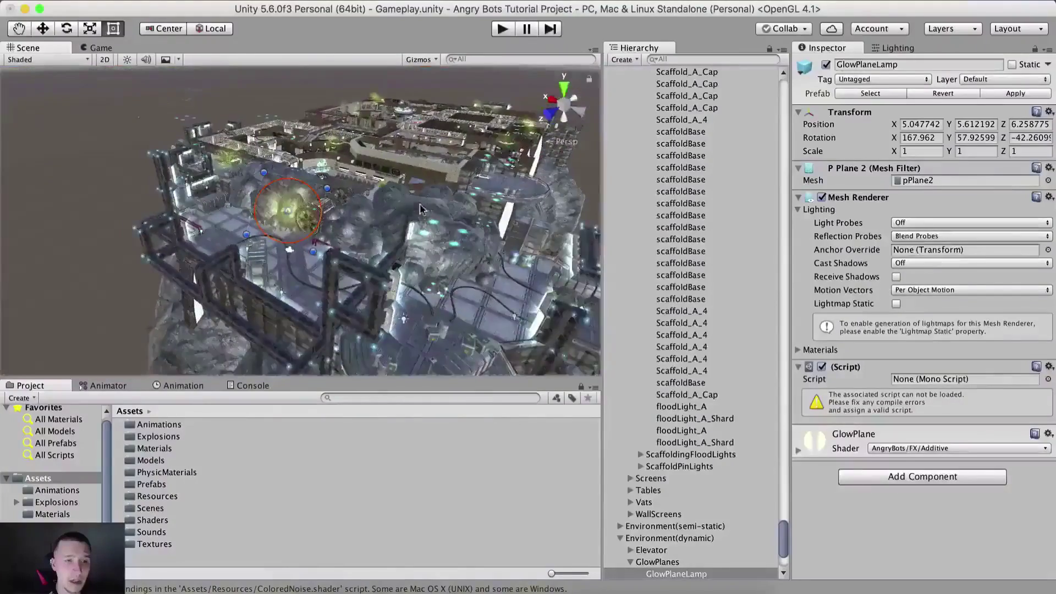
{"action": "scroll", "coordinate": [420, 208], "scroll_direction": "up", "scroll_amount": 10}
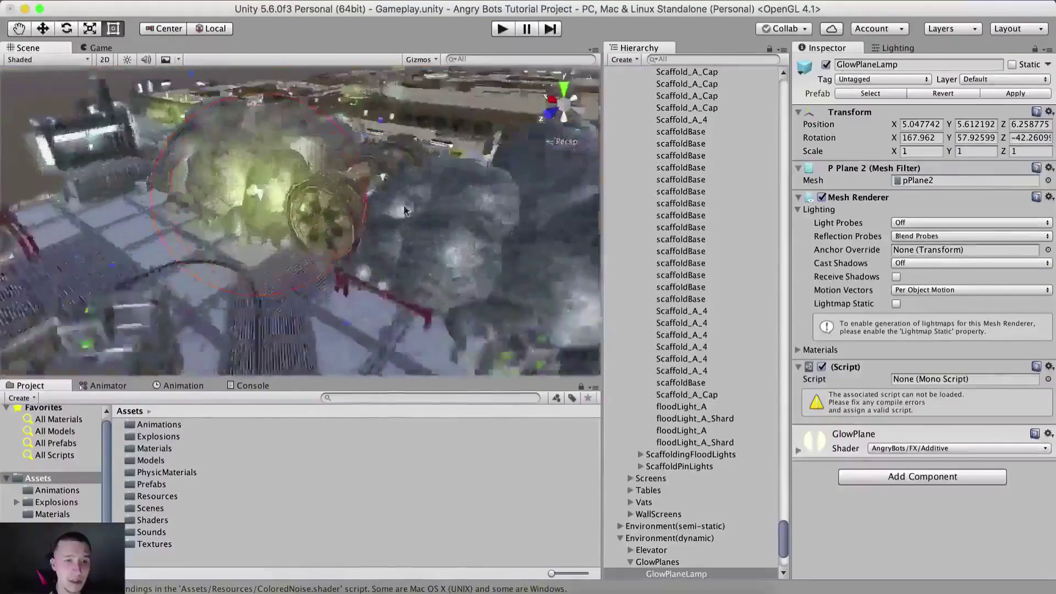
{"action": "left_click", "coordinate": [421, 164]}
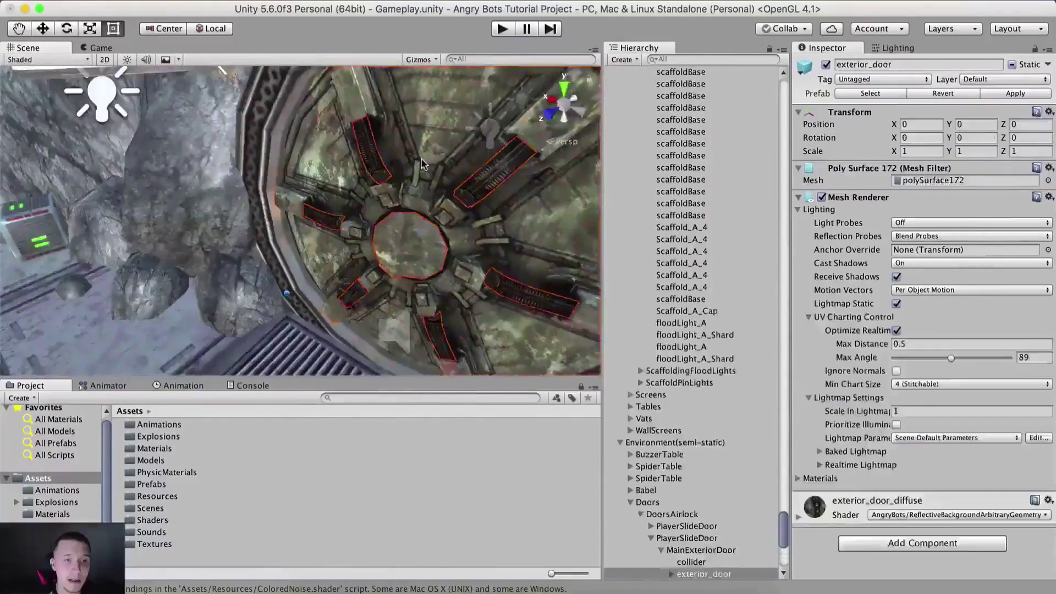
{"action": "key", "text": "f"}
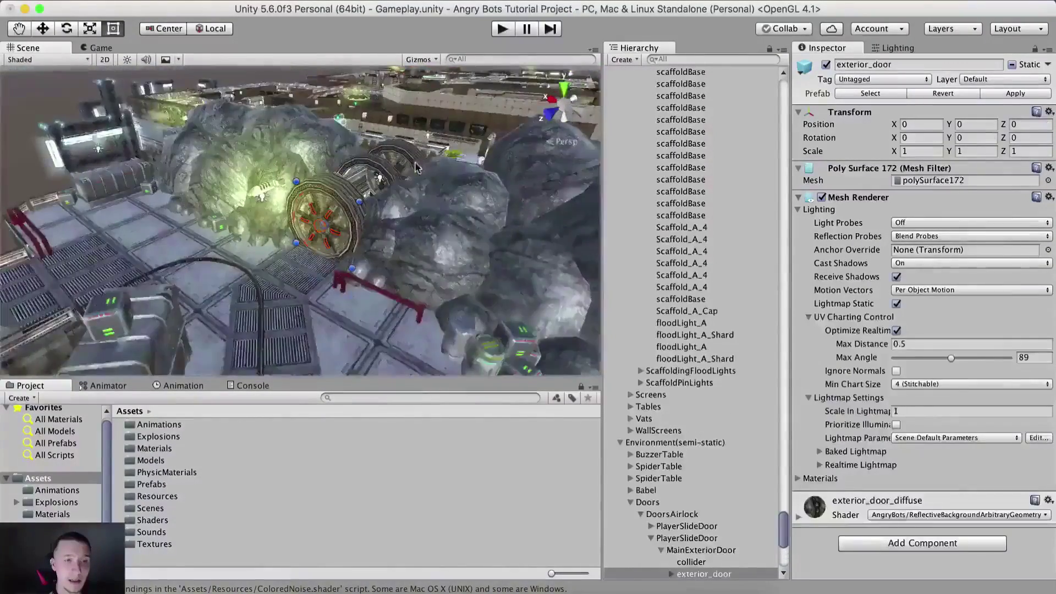
{"action": "scroll", "coordinate": [658, 495], "scroll_direction": "down", "scroll_amount": 3}
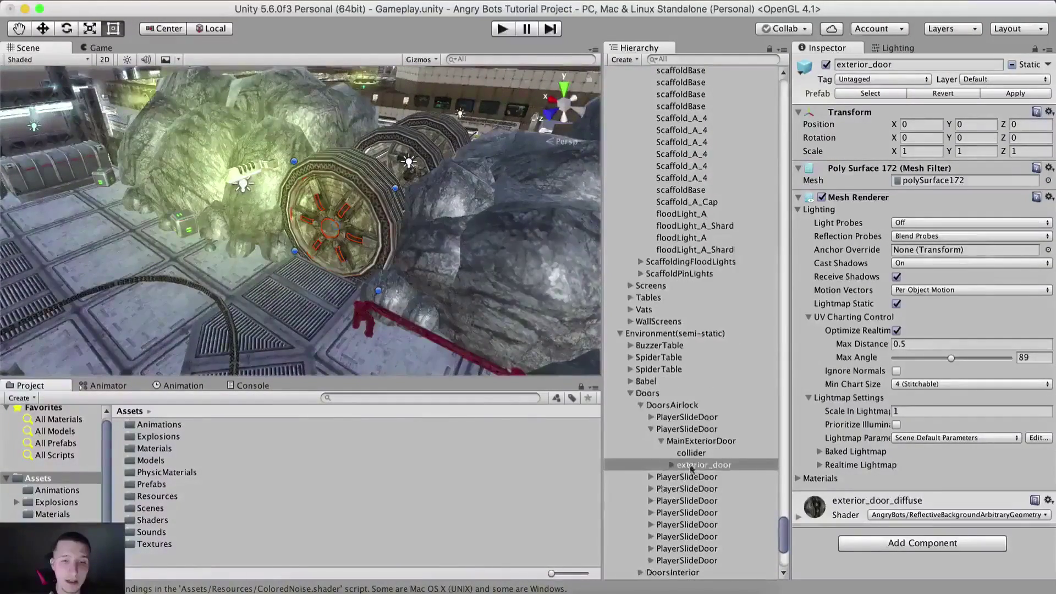
{"action": "left_click", "coordinate": [880, 515]}
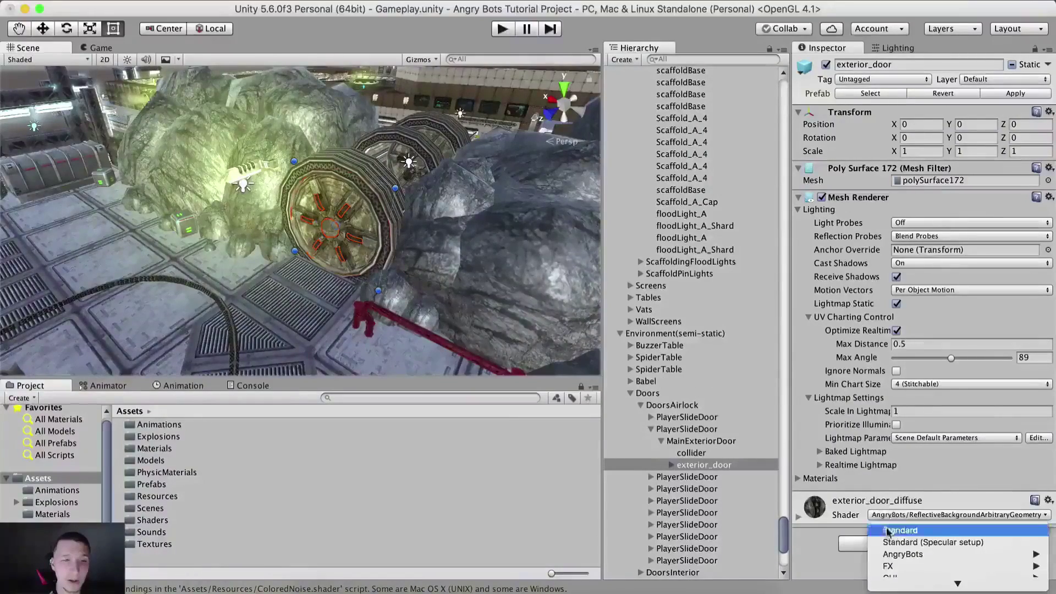
{"action": "left_click", "coordinate": [900, 530]}
Select the ribbed tunnel walls behind the round door and set their WallsIlluminated material's shader to Standard.
{"action": "scroll", "coordinate": [693, 385], "scroll_direction": "up", "scroll_amount": 1}
{"action": "scroll", "coordinate": [460, 215], "scroll_direction": "up", "scroll_amount": 3}
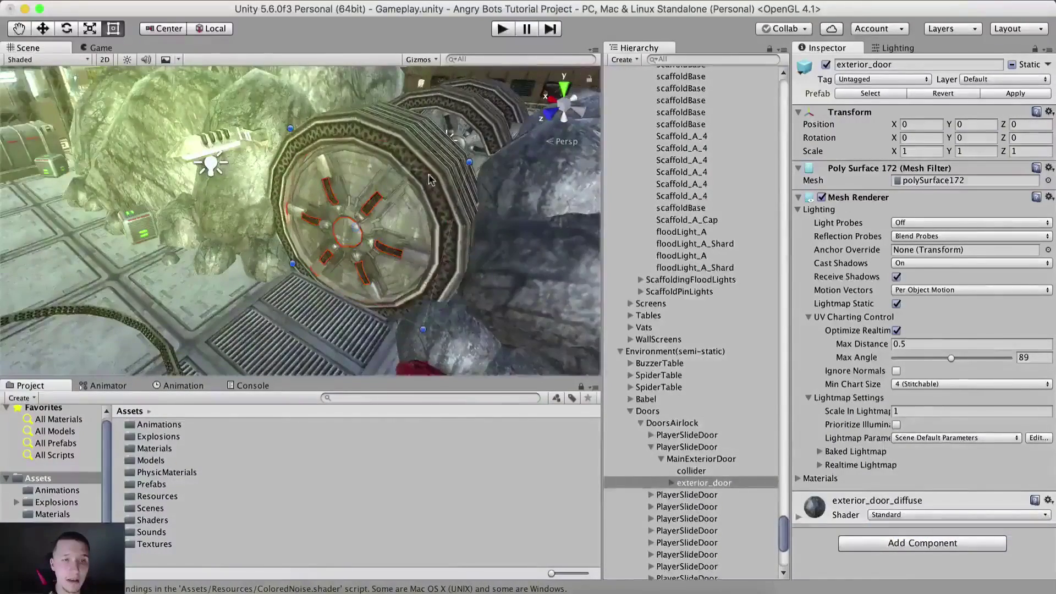
{"action": "left_click", "coordinate": [431, 166]}
{"action": "scroll", "coordinate": [454, 177], "scroll_direction": "up", "scroll_amount": 3}
{"action": "scroll", "coordinate": [454, 177], "scroll_direction": "down", "scroll_amount": 5}
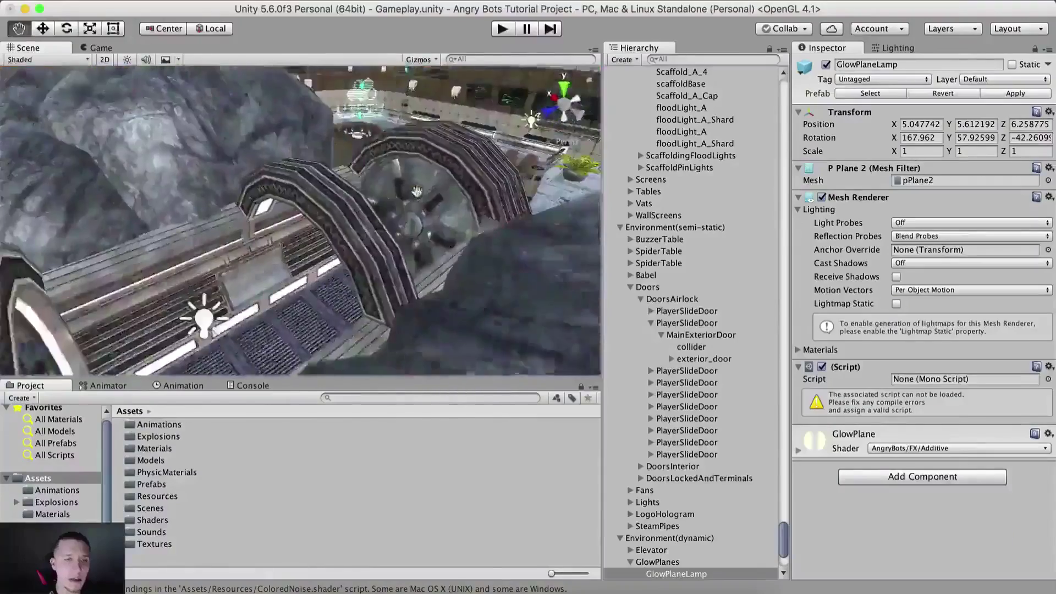
{"action": "middle_click_drag", "start_coordinate": [352, 231], "coordinate": [427, 208]}
{"action": "scroll", "coordinate": [434, 183], "scroll_direction": "up", "scroll_amount": 3}
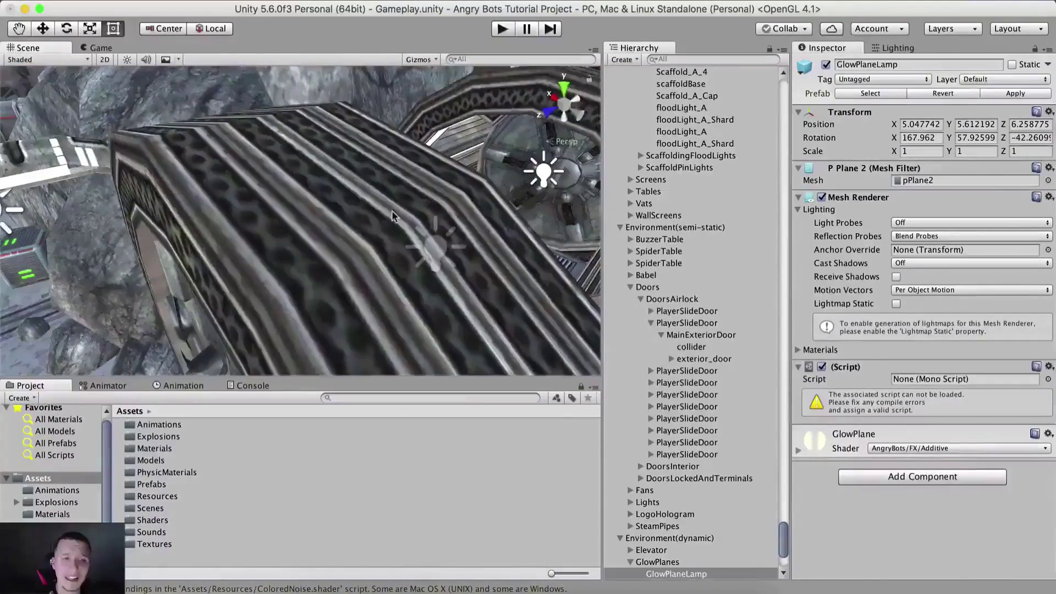
{"action": "left_click", "coordinate": [392, 210]}
{"action": "key", "text": "f"}
{"action": "left_click_drag", "start_coordinate": [366, 231], "coordinate": [448, 229], "text": "alt"}
{"action": "left_click", "coordinate": [923, 516]}
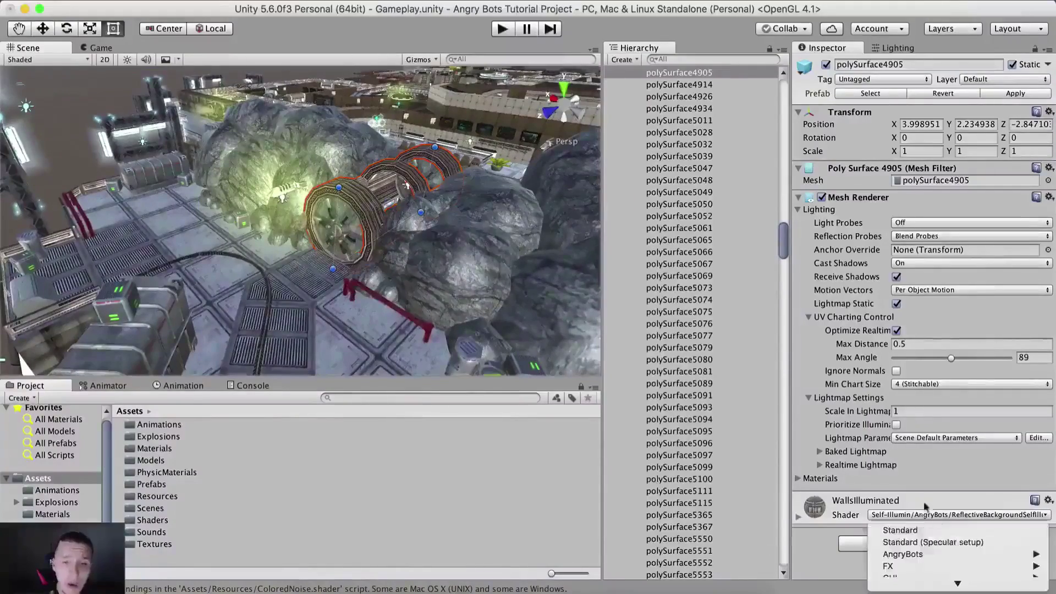
{"action": "left_click", "coordinate": [908, 529]}
Collapse the LayOut and Crates groups under Environment(static) in the scene hierarchy.
{"action": "middle_click_drag", "start_coordinate": [310, 241], "coordinate": [342, 227]}
{"action": "scroll", "coordinate": [297, 236], "scroll_direction": "down", "scroll_amount": 3}
{"action": "left_click_drag", "start_coordinate": [342, 227], "coordinate": [318, 231], "text": "alt"}
{"action": "scroll", "coordinate": [648, 172], "scroll_direction": "up", "scroll_amount": 15}
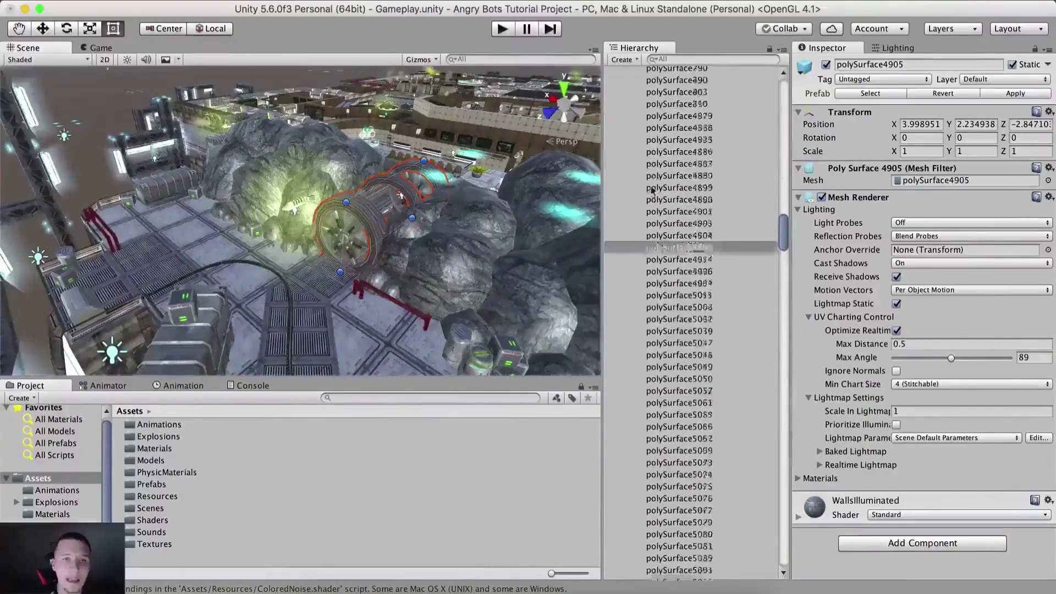
{"action": "left_click", "coordinate": [630, 132]}
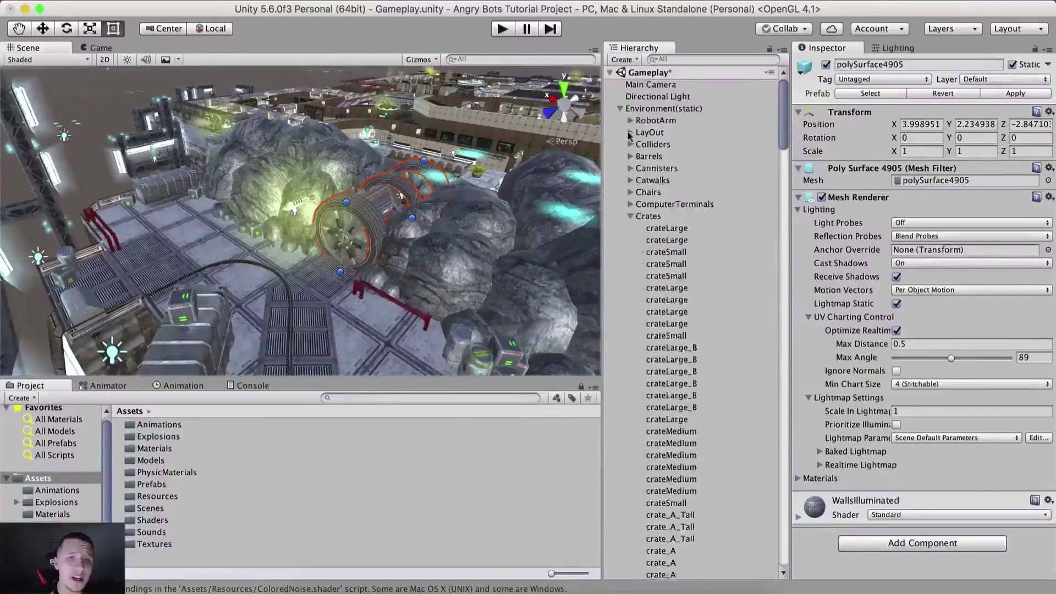
{"action": "left_click", "coordinate": [636, 216]}
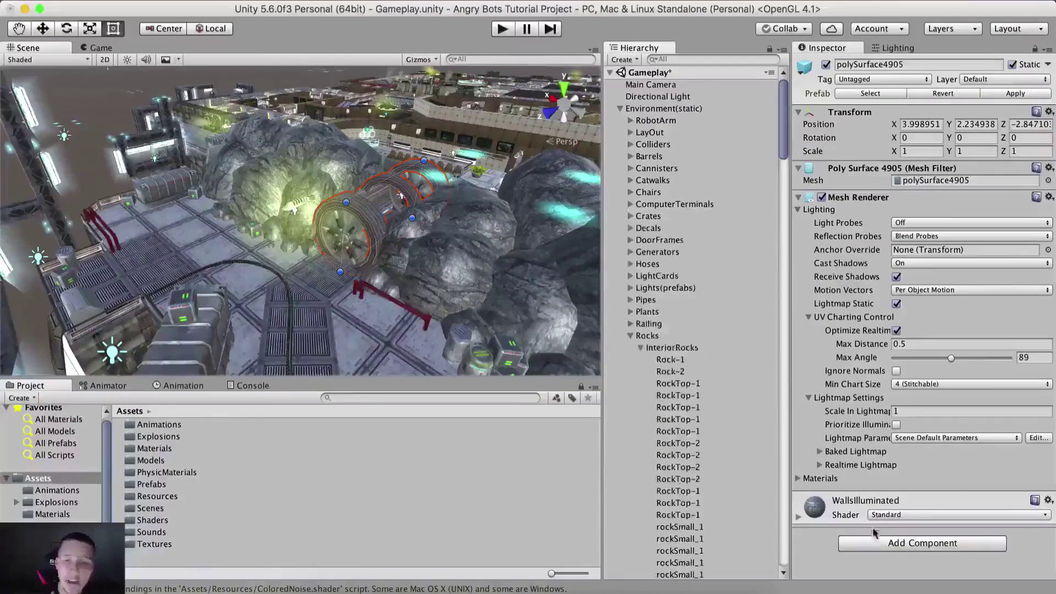
Try the Standard (Specular setup) shader on the WallsIlluminated material, then return it to Standard.
{"action": "left_click", "coordinate": [884, 517]}
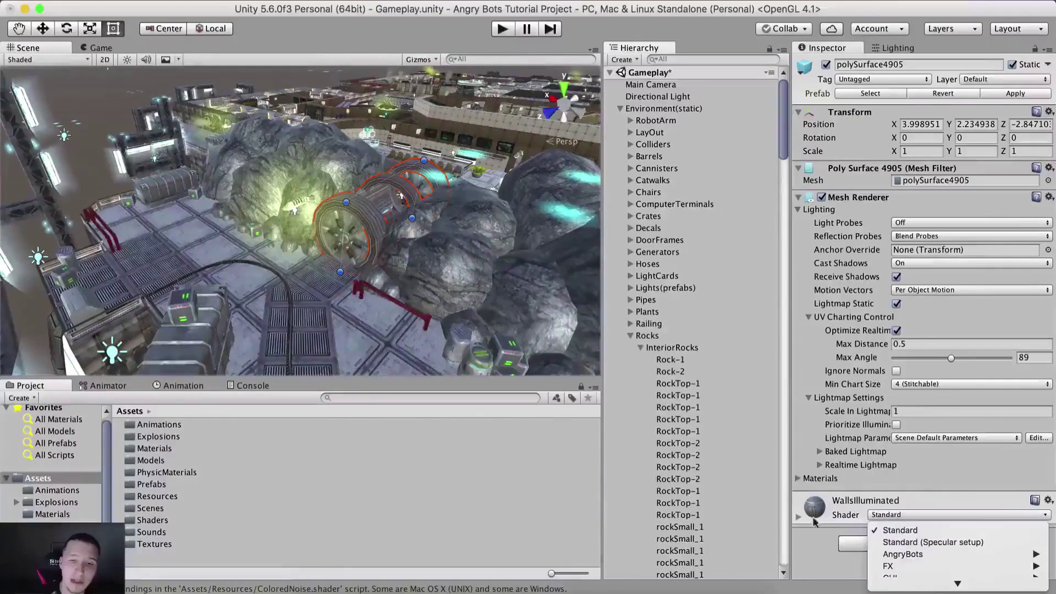
{"action": "left_click", "coordinate": [799, 519]}
{"action": "left_click", "coordinate": [798, 519]}
{"action": "scroll", "coordinate": [909, 173], "scroll_direction": "down", "scroll_amount": 10}
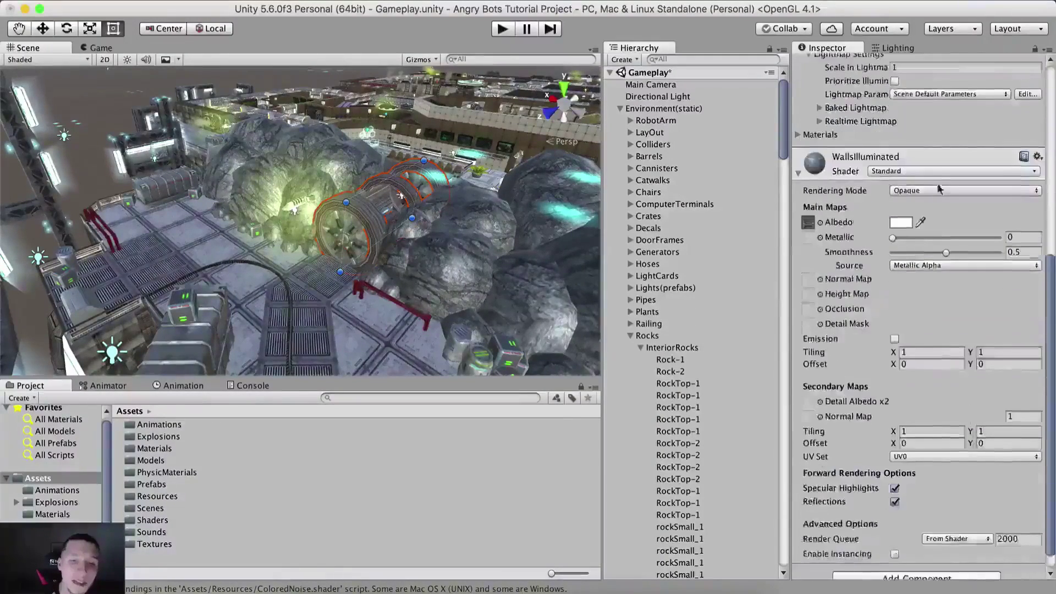
{"action": "left_click", "coordinate": [898, 153]}
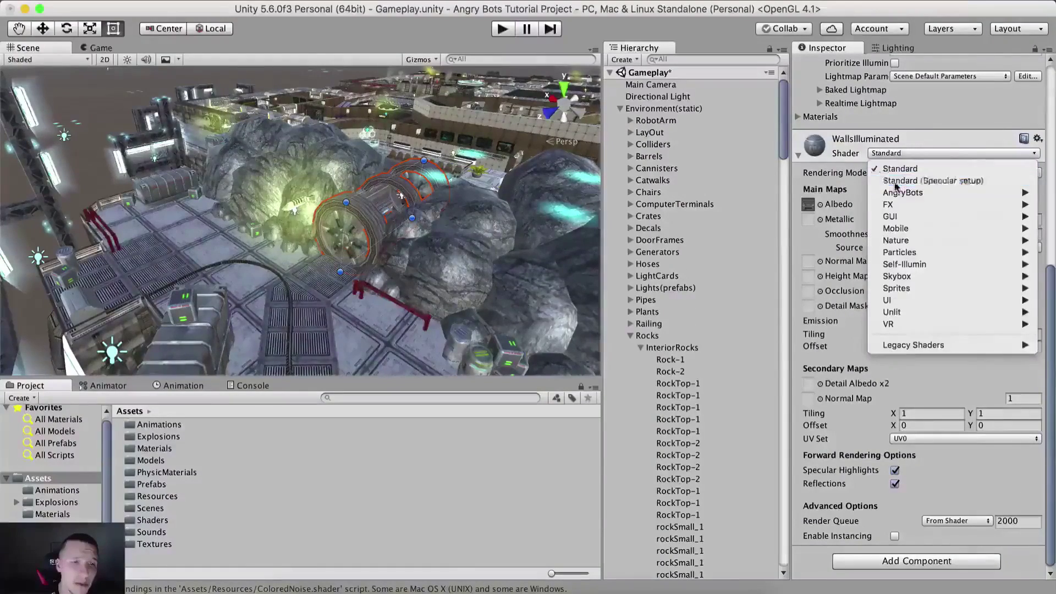
{"action": "left_click", "coordinate": [897, 180]}
{"action": "left_click", "coordinate": [920, 156]}
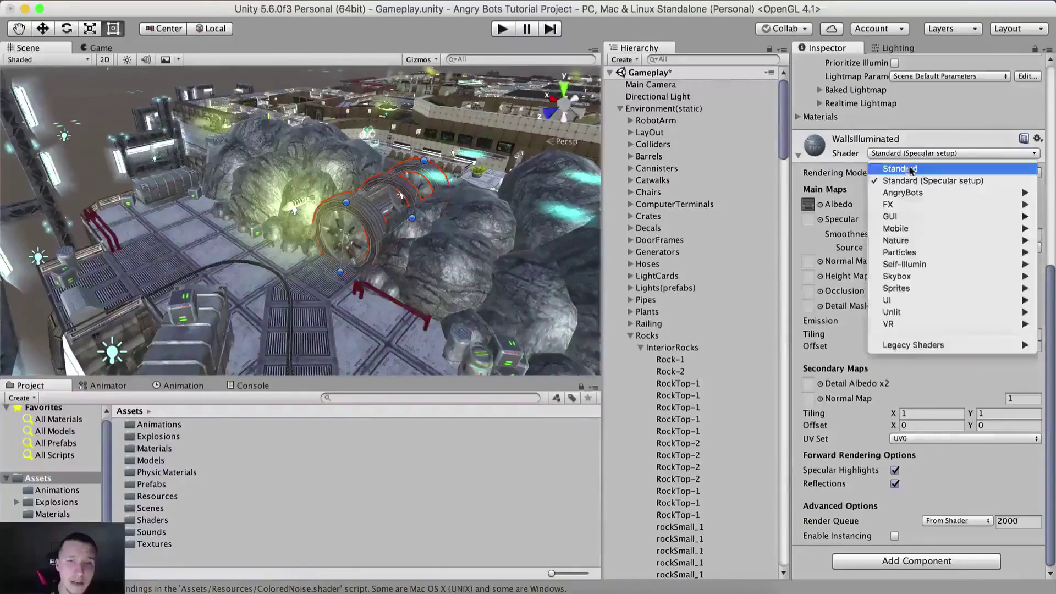
{"action": "left_click", "coordinate": [906, 167]}
Deselect the tunnel walls, examine the round door and rocks up close, and view the level in the Game view.
{"action": "scroll", "coordinate": [433, 244], "scroll_direction": "down", "scroll_amount": 5}
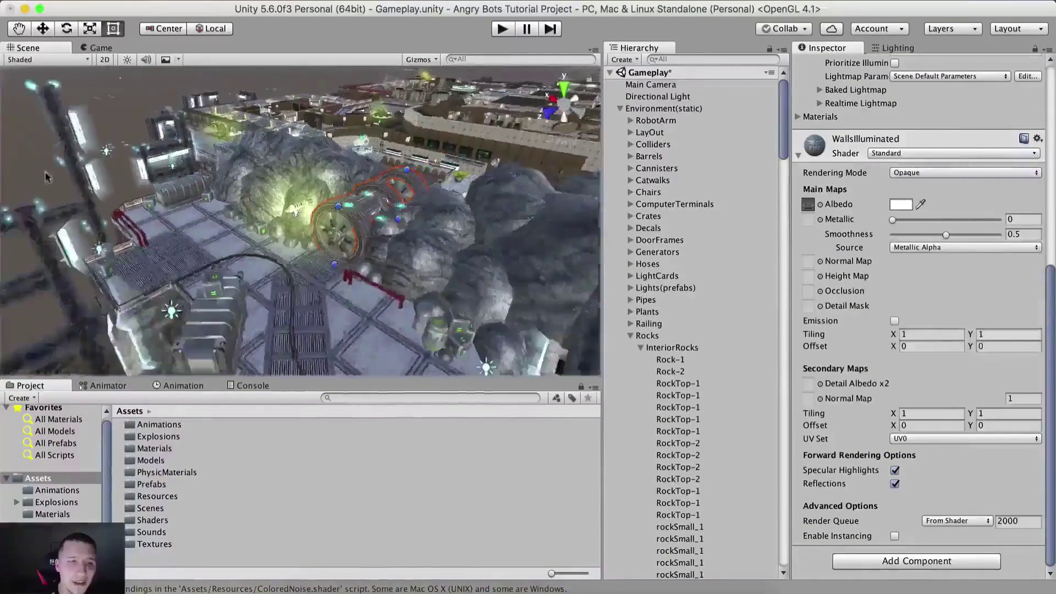
{"action": "left_click", "coordinate": [19, 172]}
{"action": "scroll", "coordinate": [256, 304], "scroll_direction": "up", "scroll_amount": 7}
{"action": "left_click_drag", "start_coordinate": [258, 309], "coordinate": [476, 257], "text": "alt"}
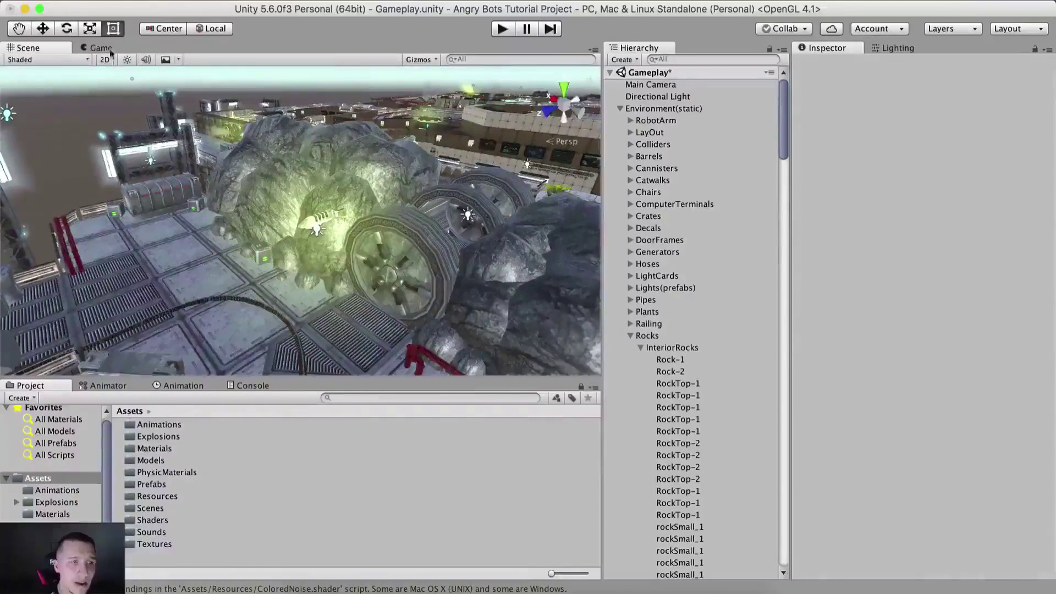
{"action": "key", "text": "super+2"}
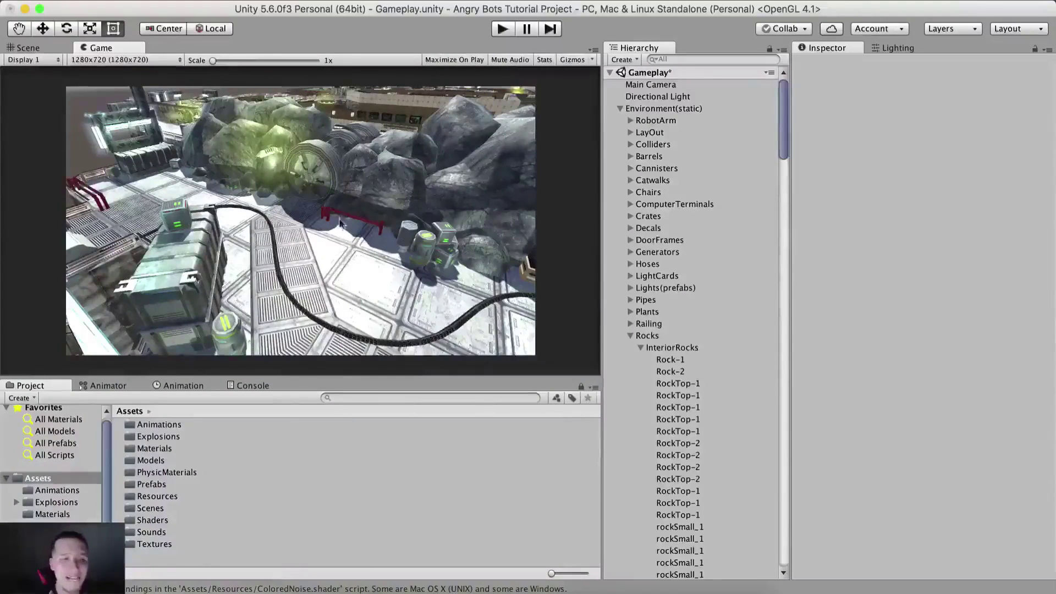
Collapse the static, semi-static and dynamic Environment groups in the hierarchy and select the Directional Light.
{"action": "left_click", "coordinate": [620, 109]}
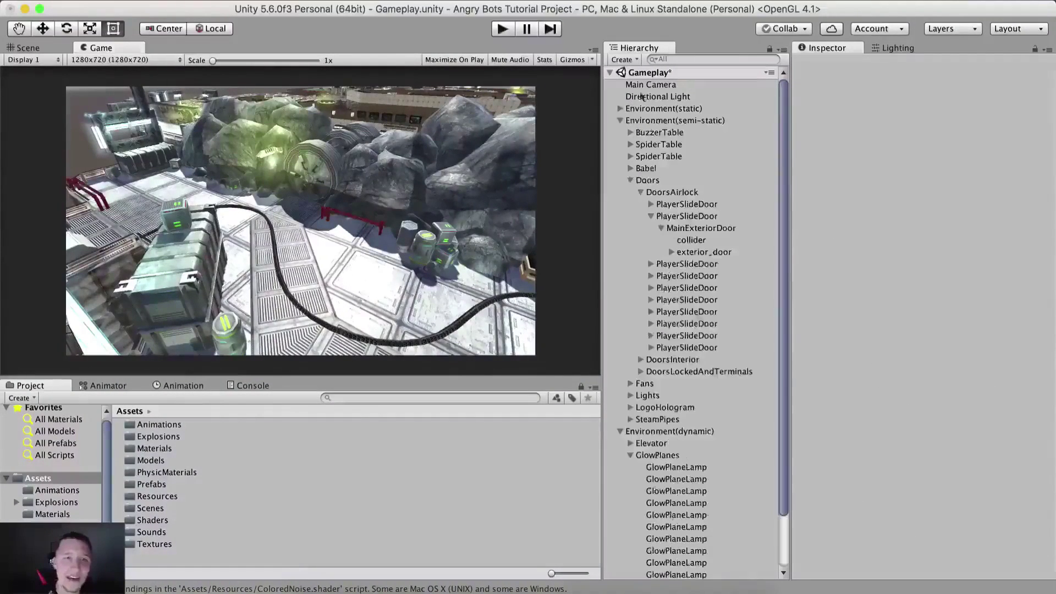
{"action": "left_click", "coordinate": [641, 97]}
{"action": "left_click", "coordinate": [620, 120]}
{"action": "left_click", "coordinate": [620, 132]}
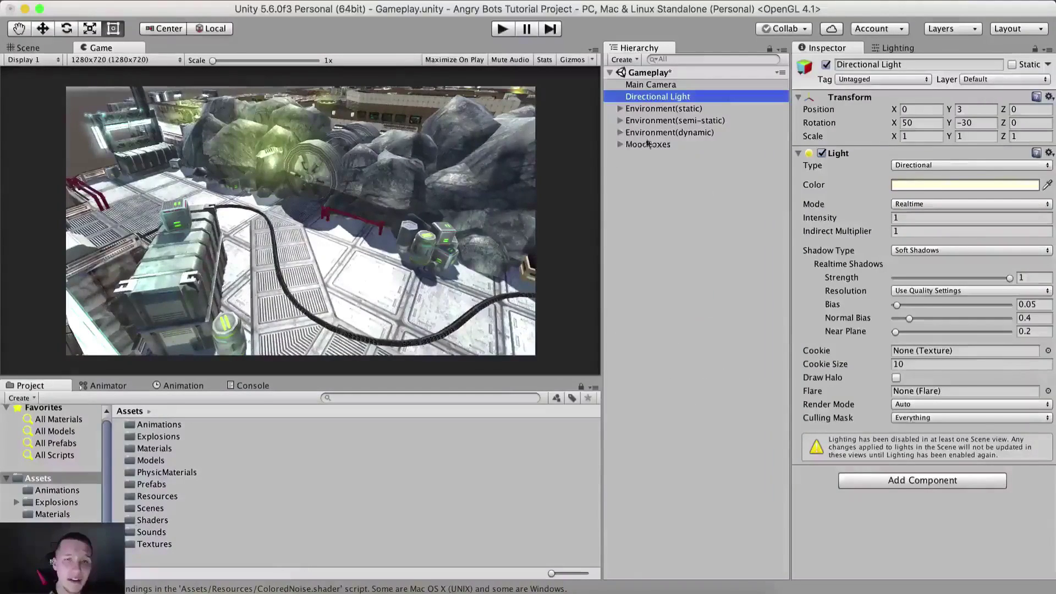
Switch the Directional Light off and on repeatedly to compare the level's lighting, leaving it enabled.
{"action": "left_click", "coordinate": [826, 65]}
{"action": "left_click", "coordinate": [827, 66]}
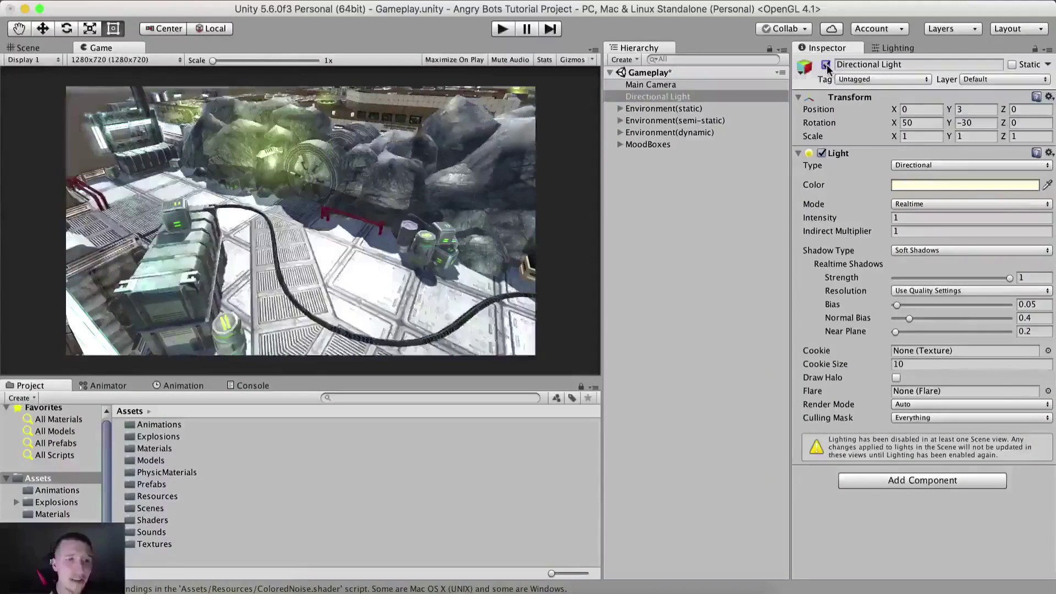
{"action": "left_click", "coordinate": [827, 66]}
{"action": "left_click", "coordinate": [827, 66]}
{"action": "left_click", "coordinate": [826, 65]}
{"action": "left_click", "coordinate": [826, 65]}
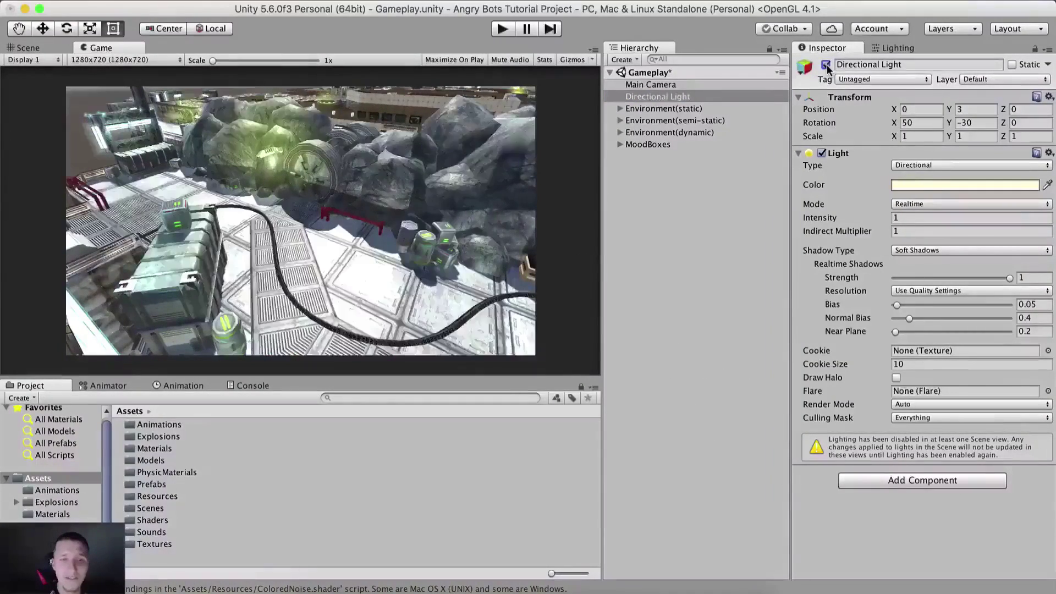
{"action": "left_click", "coordinate": [827, 65]}
{"action": "left_click", "coordinate": [827, 66]}
{"action": "left_click", "coordinate": [826, 65]}
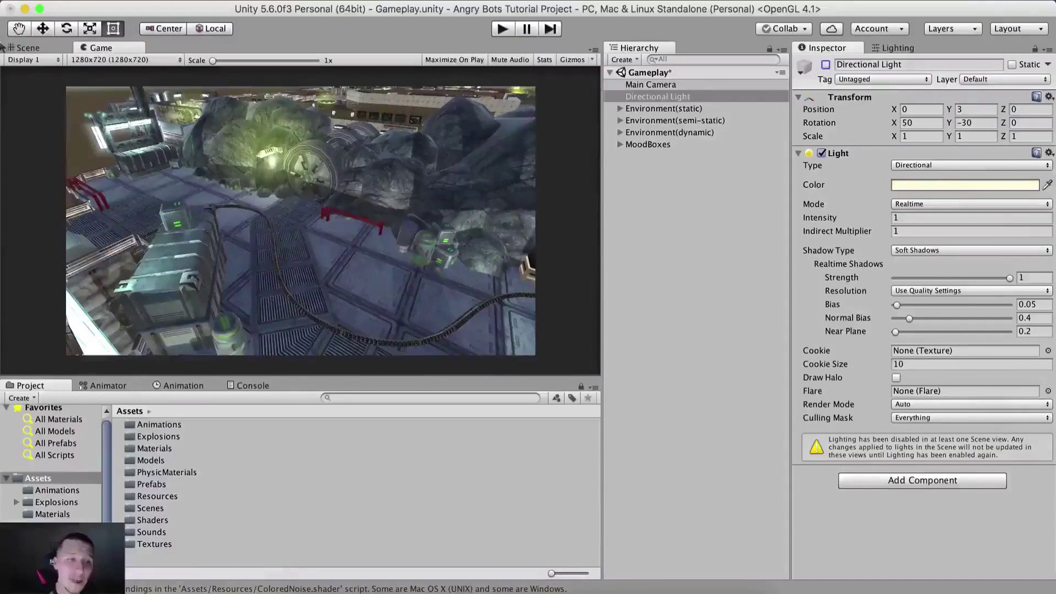
{"action": "left_click", "coordinate": [826, 66]}
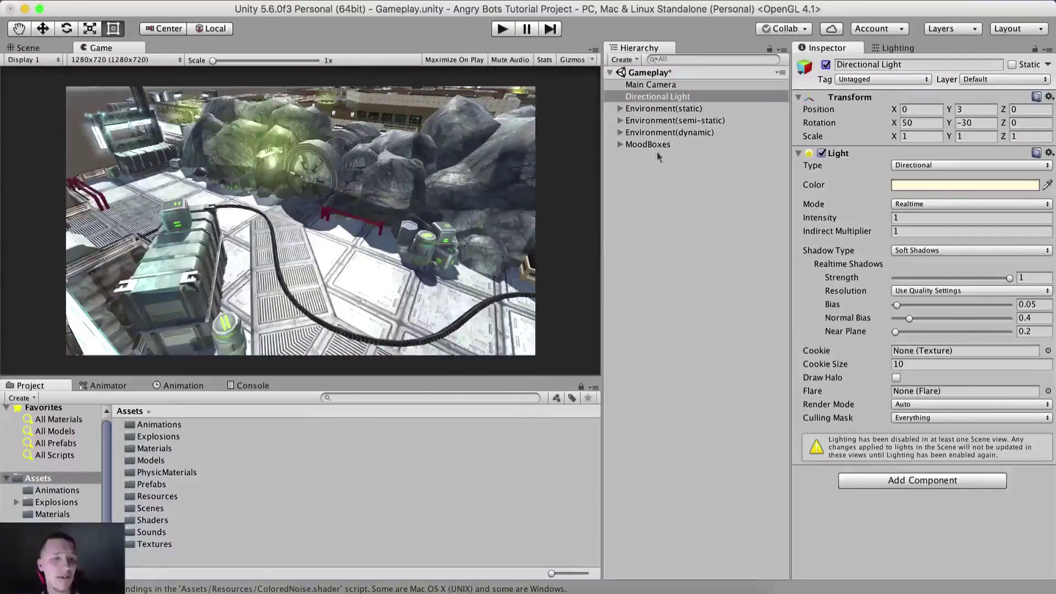
Try rotating the Directional Light around X to about -107.5, then set its X rotation back to 50.
{"action": "left_click_drag", "start_coordinate": [894, 123], "coordinate": [440, 132]}
{"action": "left_click_drag", "start_coordinate": [287, 163], "coordinate": [223, 168]}
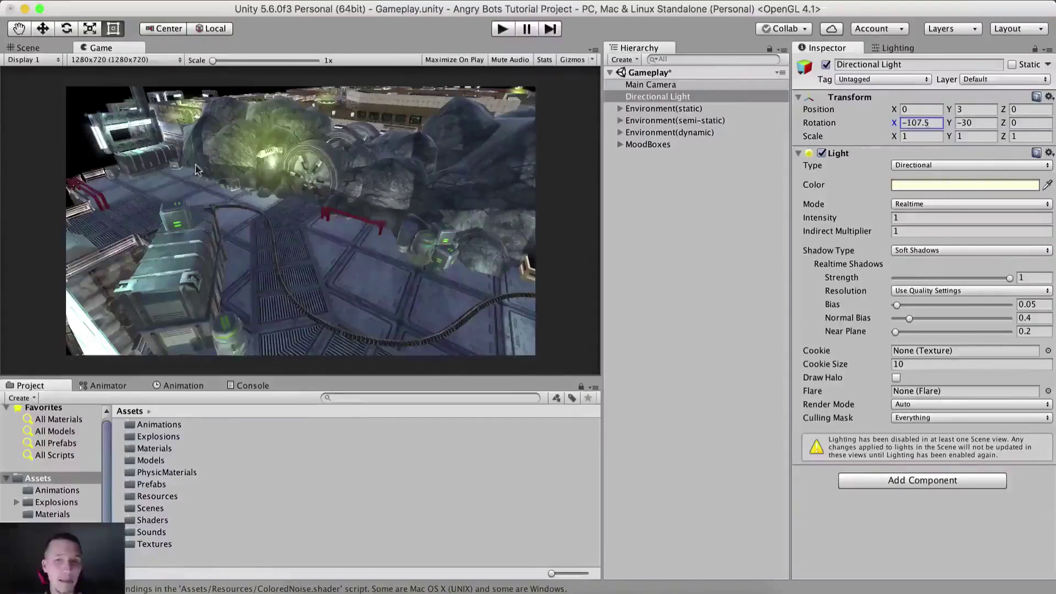
{"action": "left_click", "coordinate": [927, 124]}
{"action": "type", "text": "50"}
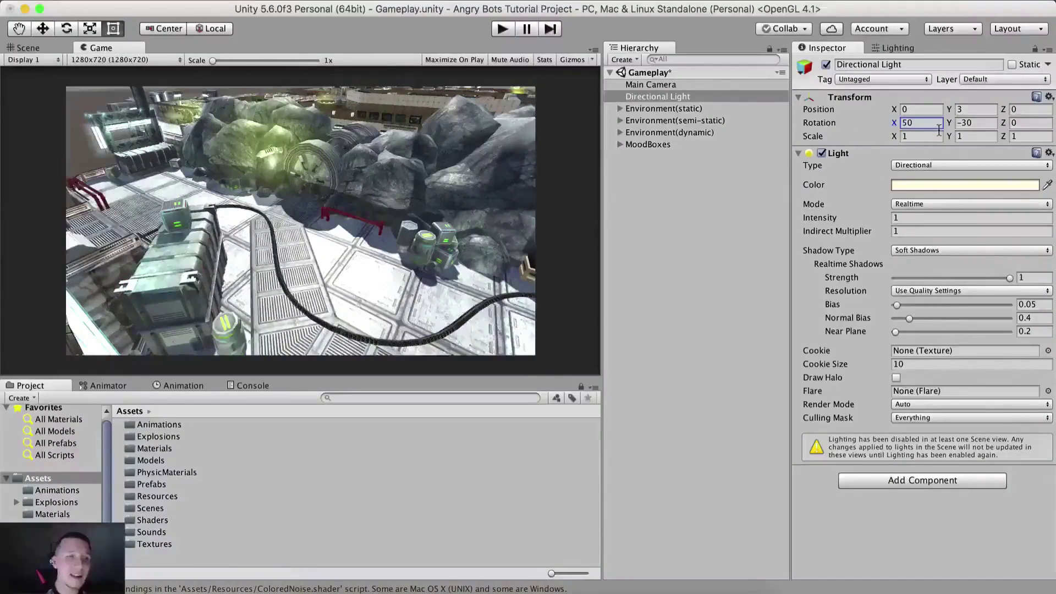
Show the sky above the level in the Scene view and open the scene's Lighting settings.
{"action": "left_click", "coordinate": [23, 49]}
{"action": "scroll", "coordinate": [157, 169], "scroll_direction": "down", "scroll_amount": 3}
{"action": "right_click_drag", "start_coordinate": [157, 170], "coordinate": [66, 72]}
{"action": "right_click_drag", "start_coordinate": [317, 154], "coordinate": [242, 110]}
{"action": "left_click", "coordinate": [898, 47]}
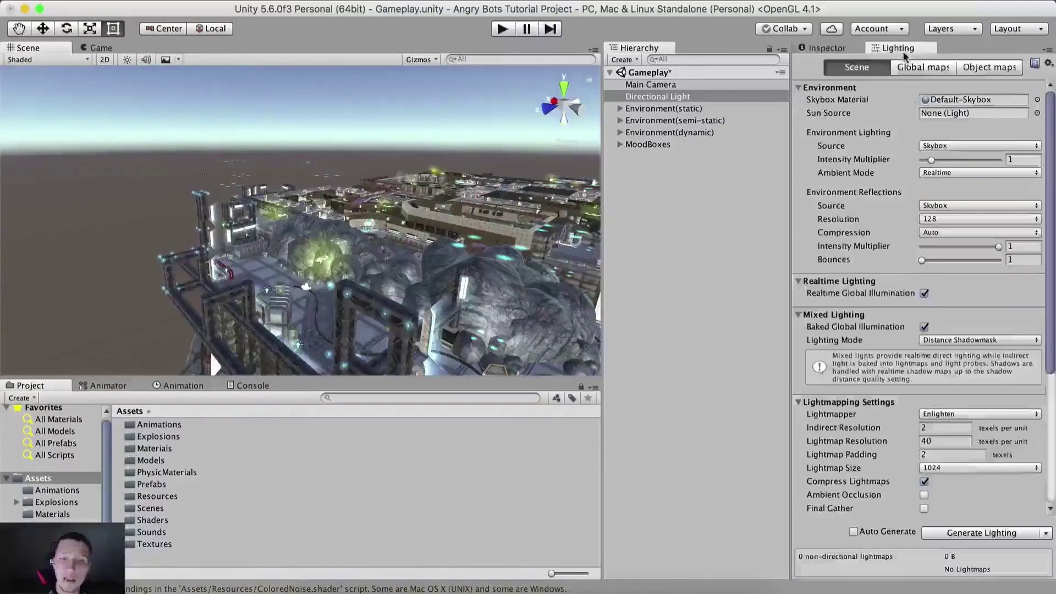
{"action": "left_click", "coordinate": [341, 0]}
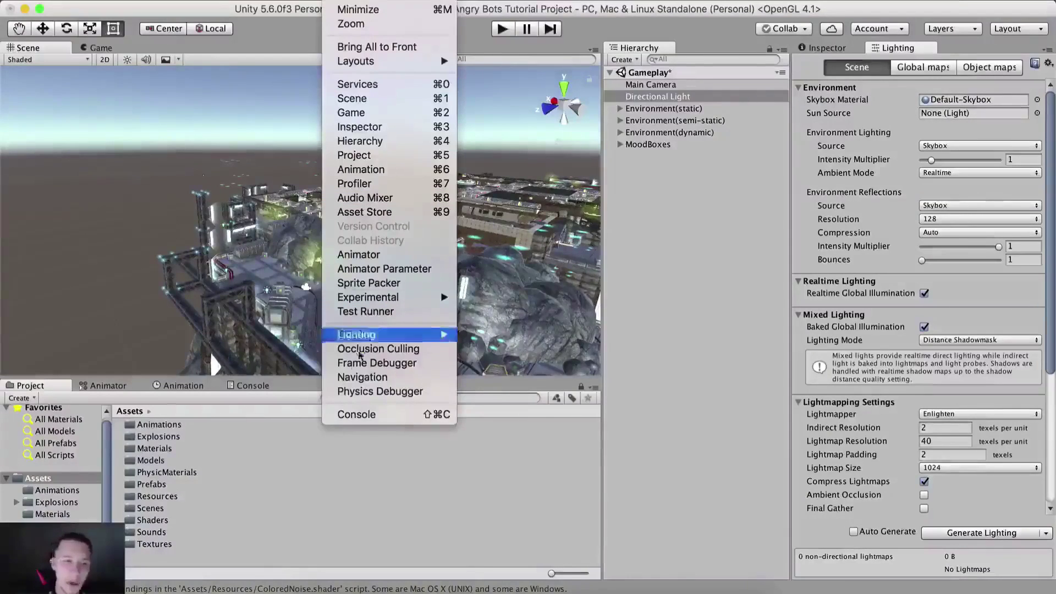
{"action": "mouse_move", "coordinate": [359, 337]}
{"action": "left_click", "coordinate": [512, 336]}
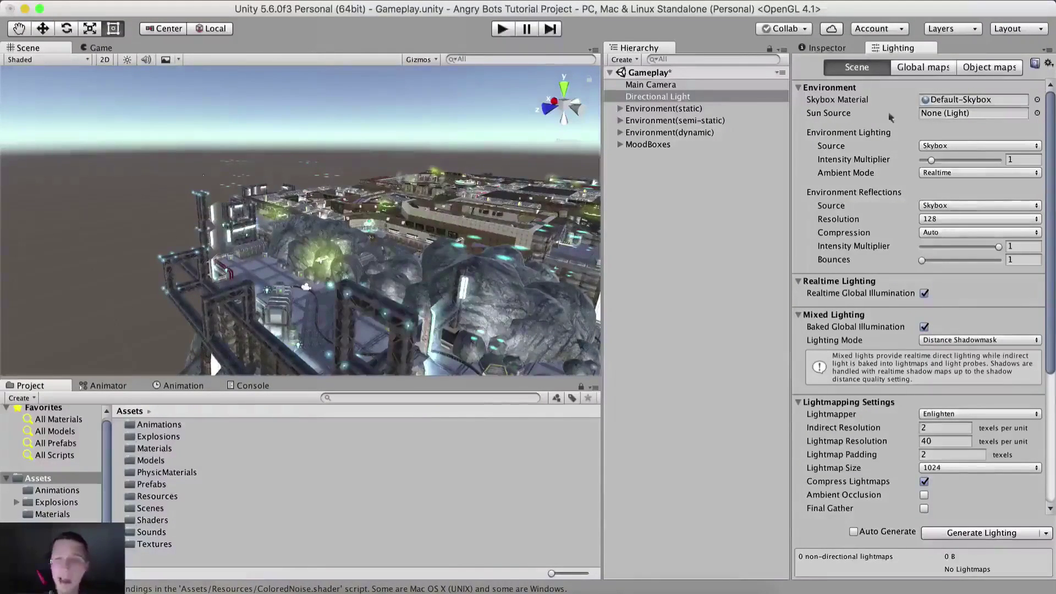
Search the materials for "horizon" and set the scene's skybox material to EmptyHorizonSkyBox.
{"action": "left_click", "coordinate": [1037, 100]}
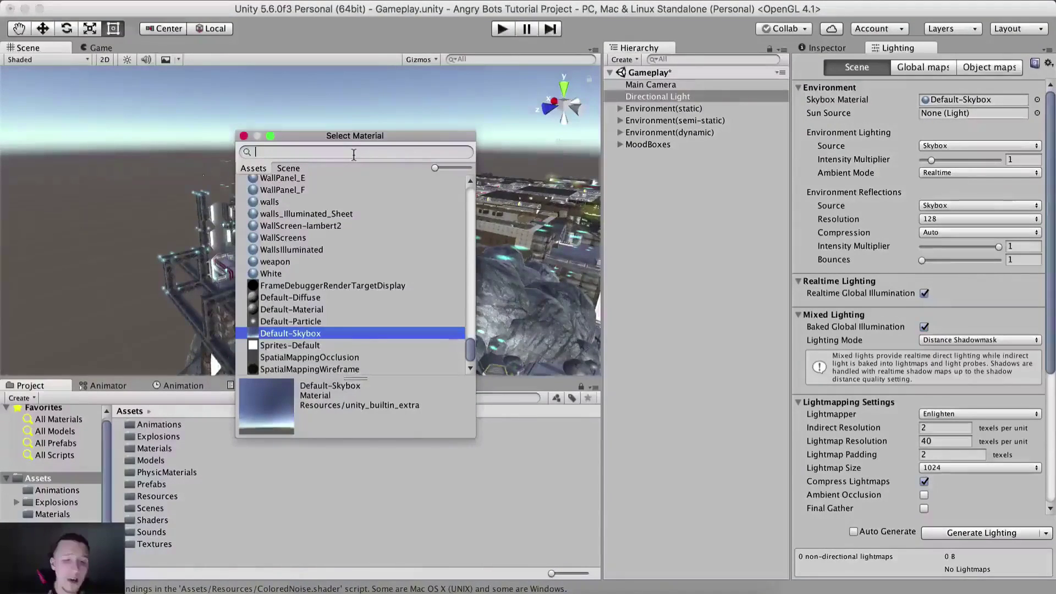
{"action": "type", "text": "horizon"}
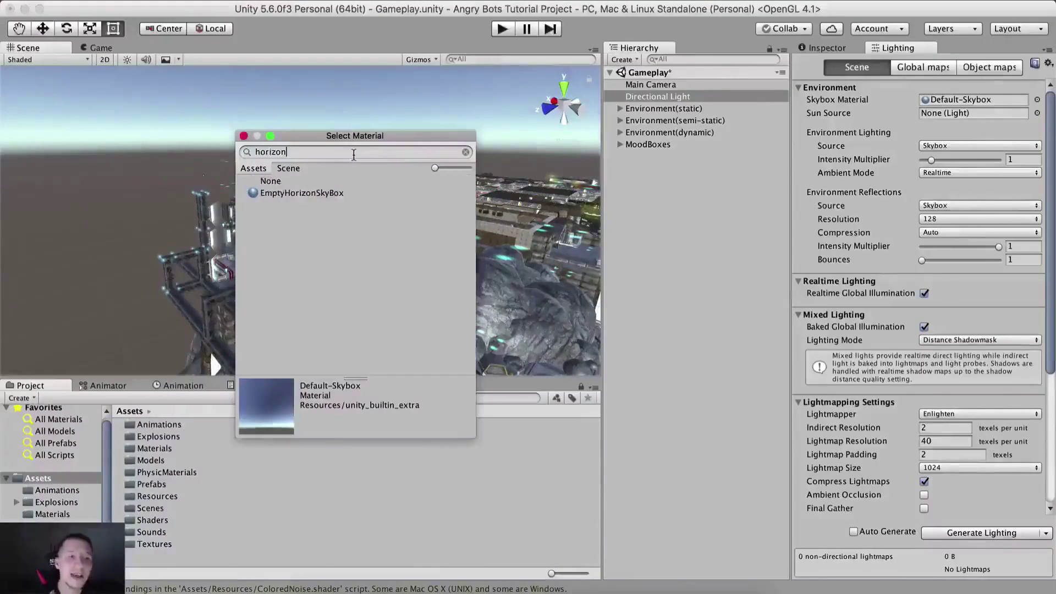
{"action": "left_click", "coordinate": [341, 193]}
{"action": "left_click", "coordinate": [120, 174]}
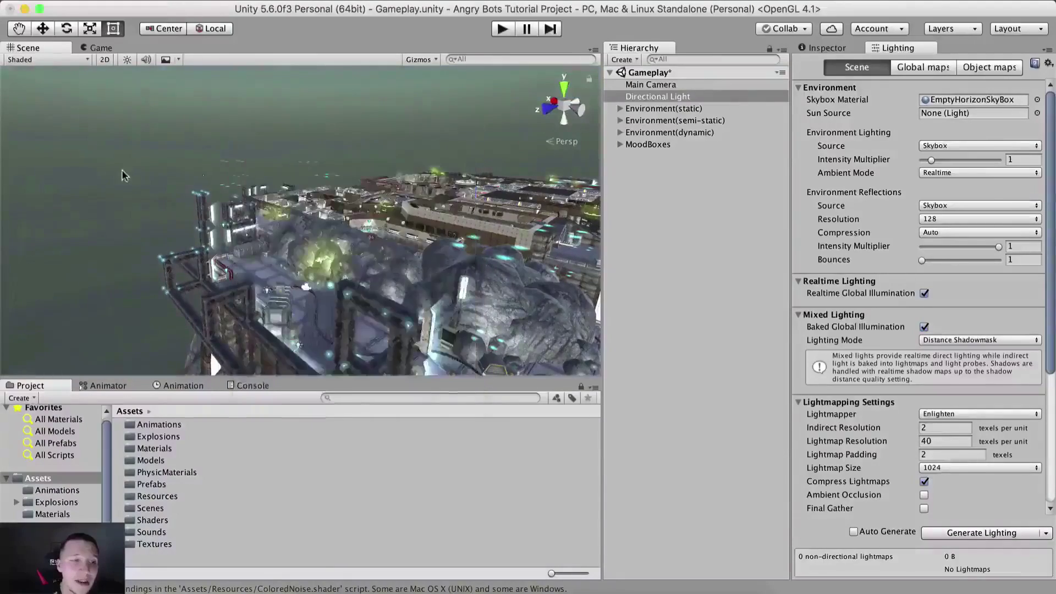
Examine the level under the new skybox in both the Scene view and the Game view.
{"action": "right_click_drag", "start_coordinate": [155, 122], "coordinate": [194, 204]}
{"action": "key", "text": "w"}
{"action": "middle_click_drag", "start_coordinate": [194, 201], "coordinate": [267, 197]}
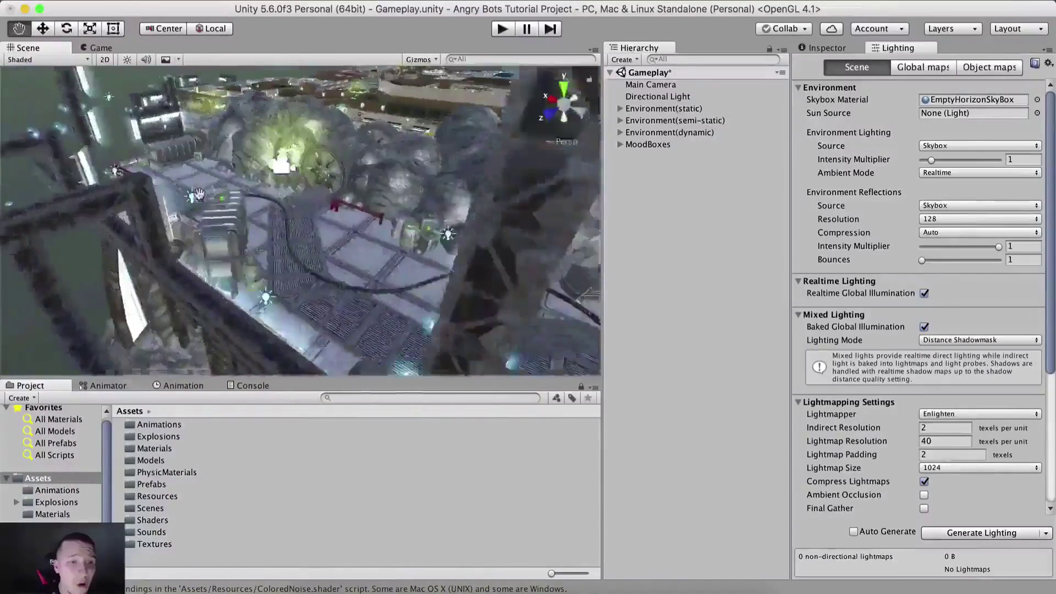
{"action": "scroll", "coordinate": [267, 197], "scroll_direction": "up", "scroll_amount": 5}
{"action": "left_click", "coordinate": [98, 48]}
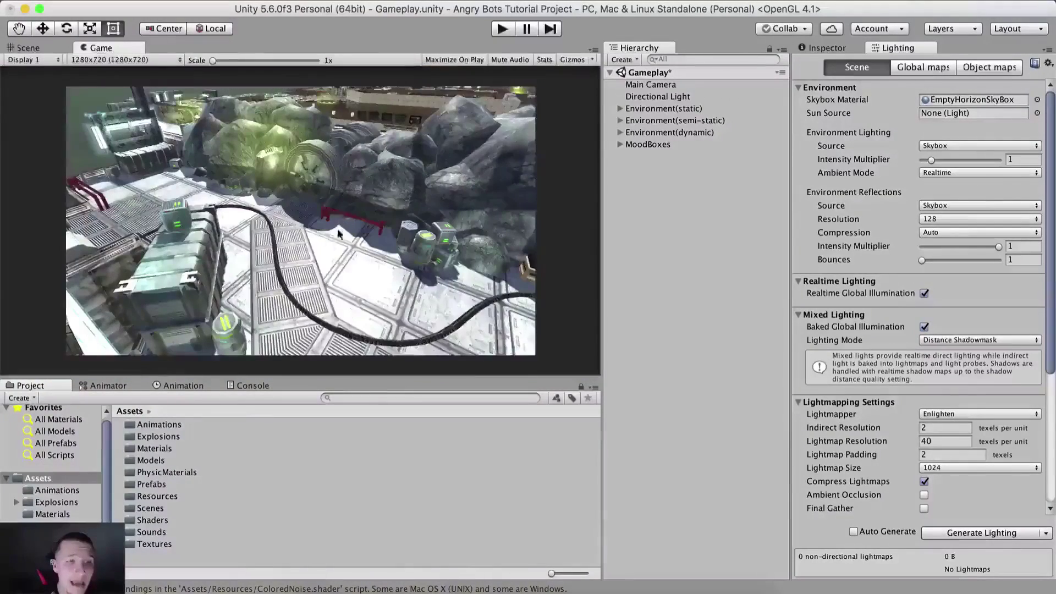
Keep Skybox as the environment lighting source and disable the Directional Light.
{"action": "left_click", "coordinate": [942, 147]}
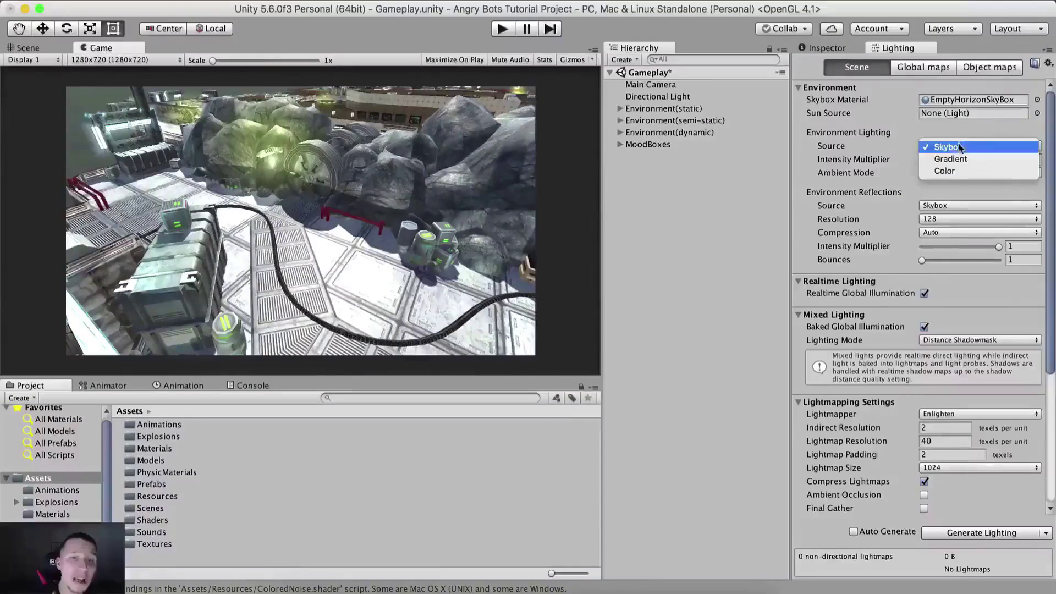
{"action": "left_click", "coordinate": [924, 146]}
{"action": "left_click", "coordinate": [672, 97]}
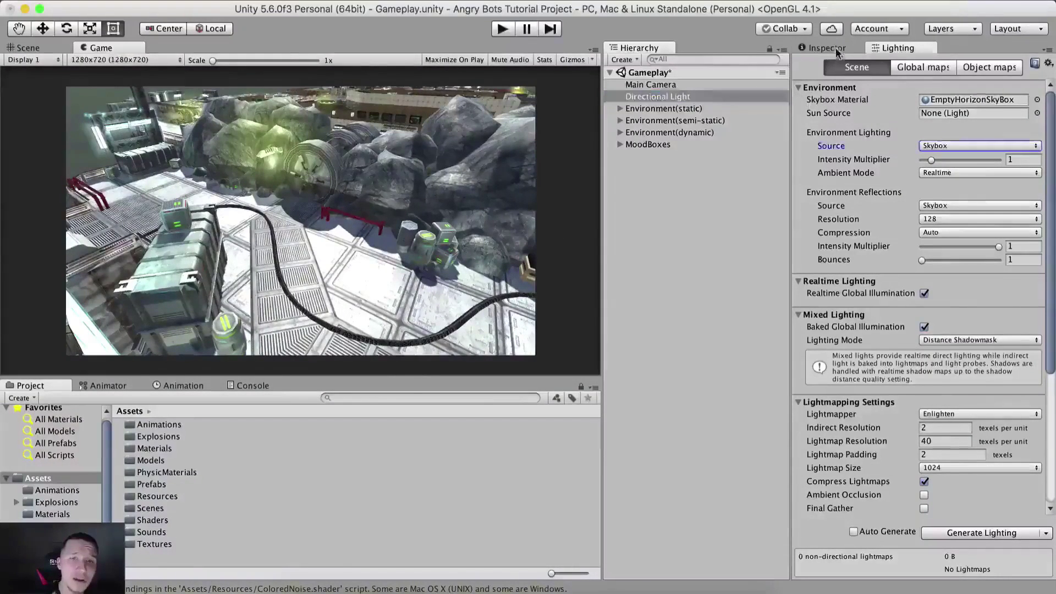
{"action": "left_click", "coordinate": [828, 49]}
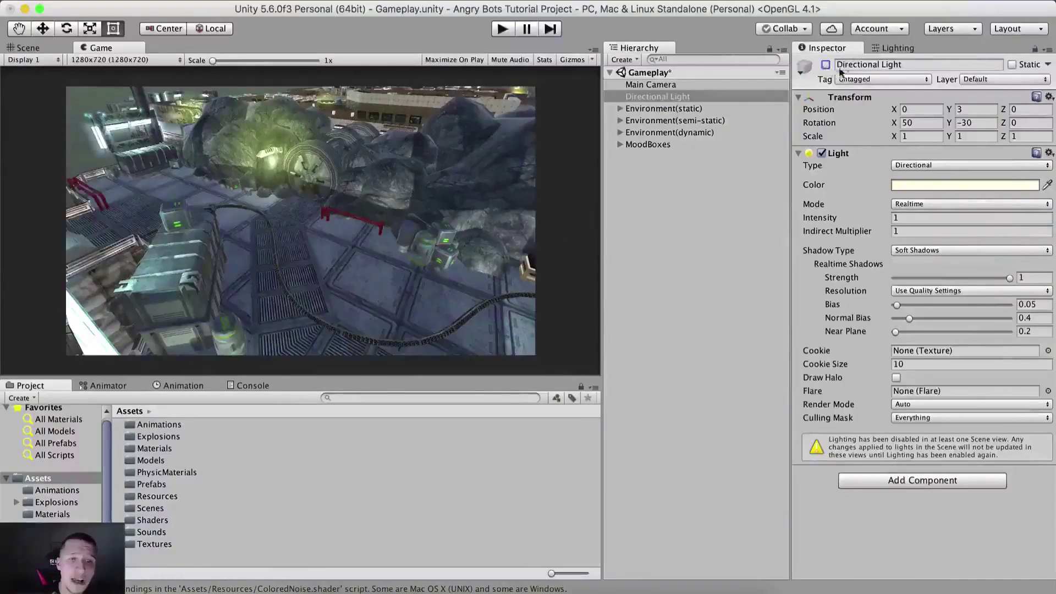
Try an environment lighting intensity multiplier of 0.77, then set it back to 1.
{"action": "left_click", "coordinate": [895, 48]}
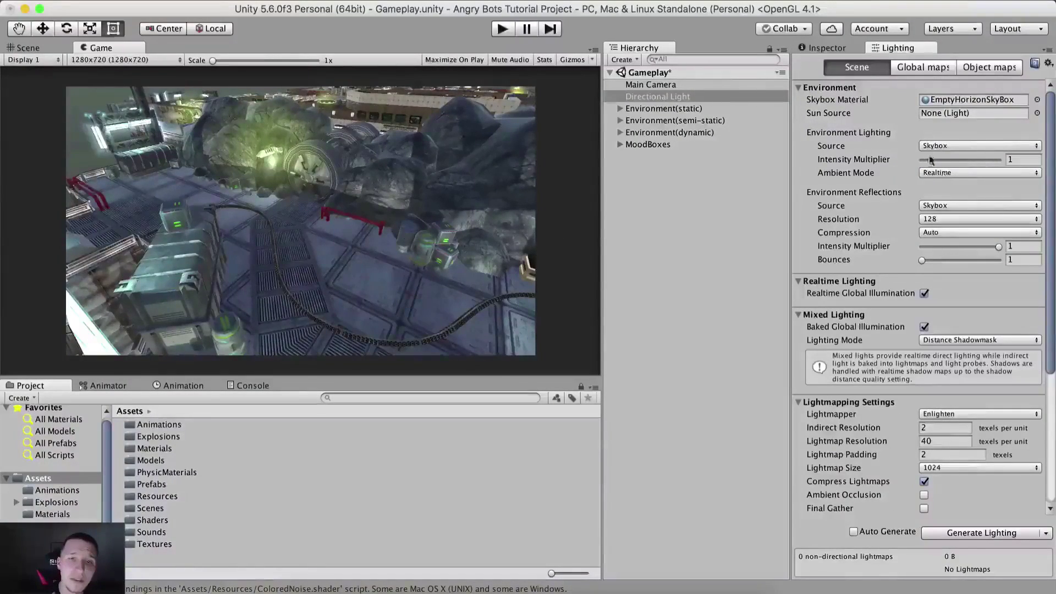
{"action": "mouse_move", "coordinate": [931, 160]}
{"action": "left_mouse_down"}
{"action": "mouse_move", "coordinate": [984, 159]}
{"action": "mouse_move", "coordinate": [920, 161]}
{"action": "mouse_move", "coordinate": [984, 164]}
{"action": "mouse_move", "coordinate": [929, 160]}
{"action": "left_mouse_up"}
{"action": "left_click_drag", "start_coordinate": [1034, 160], "coordinate": [1004, 161]}
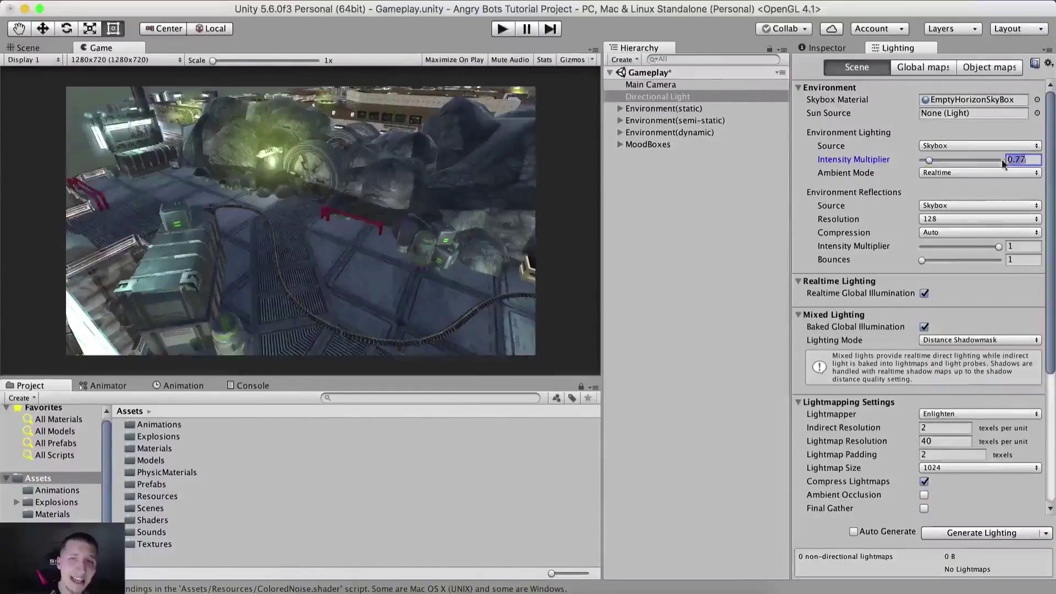
{"action": "type", "text": "1"}
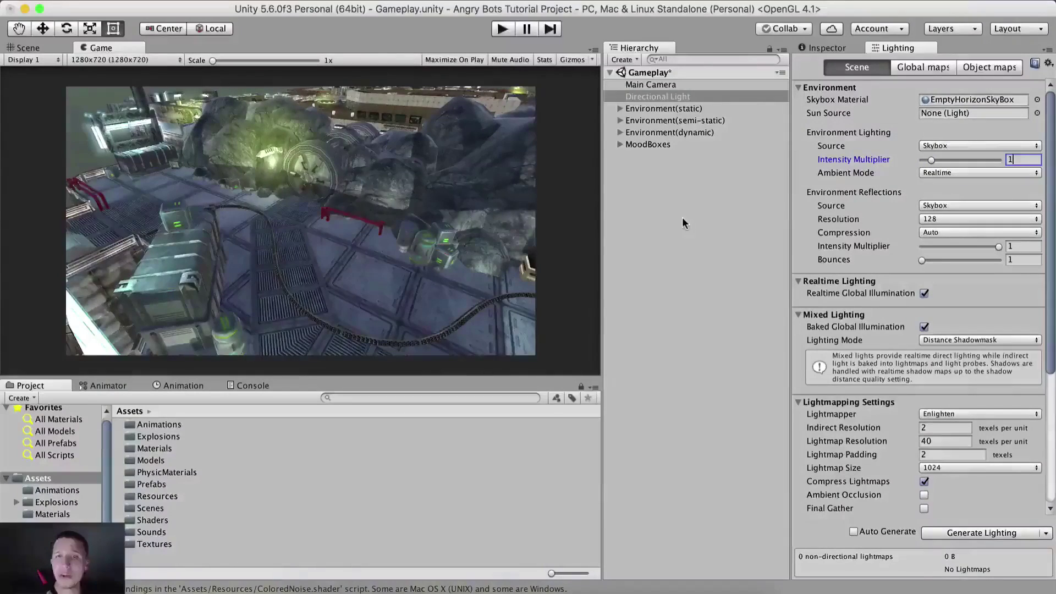
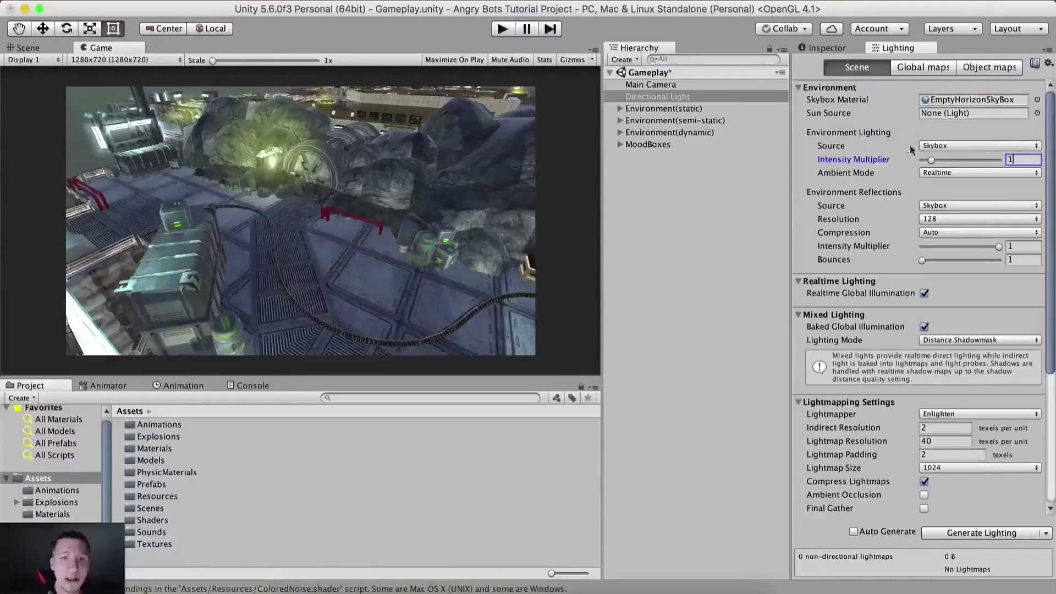
Keep Skybox as the environment lighting source, try a higher intensity multiplier and reset it to 1.
{"action": "left_click", "coordinate": [944, 146]}
{"action": "left_click", "coordinate": [943, 145]}
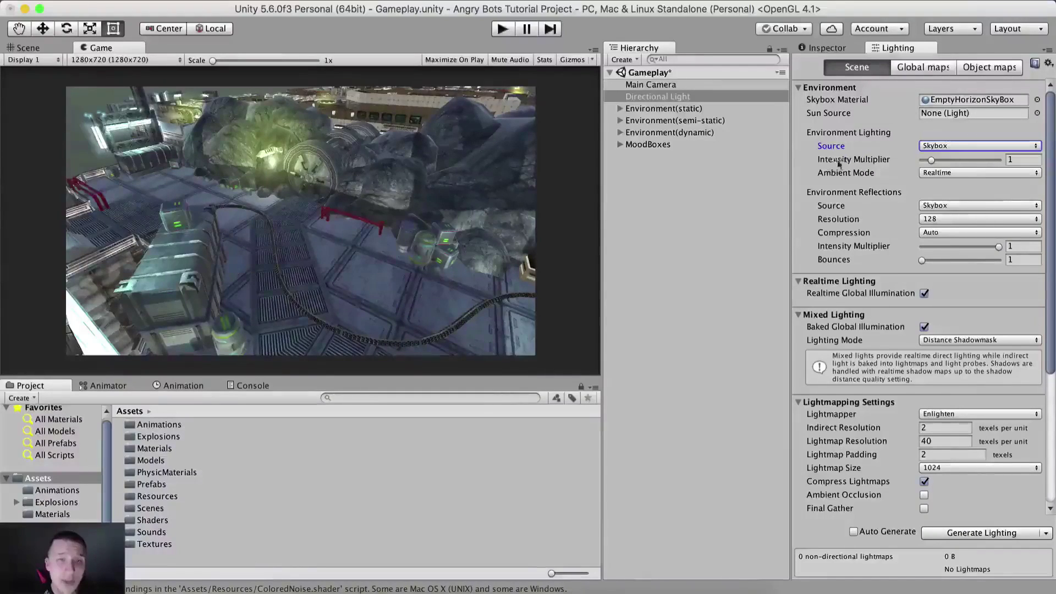
{"action": "mouse_move", "coordinate": [932, 161]}
{"action": "left_mouse_down"}
{"action": "mouse_move", "coordinate": [965, 161]}
{"action": "mouse_move", "coordinate": [939, 160]}
{"action": "left_mouse_up"}
{"action": "double_click", "coordinate": [1017, 159]}
{"action": "type", "text": "1"}
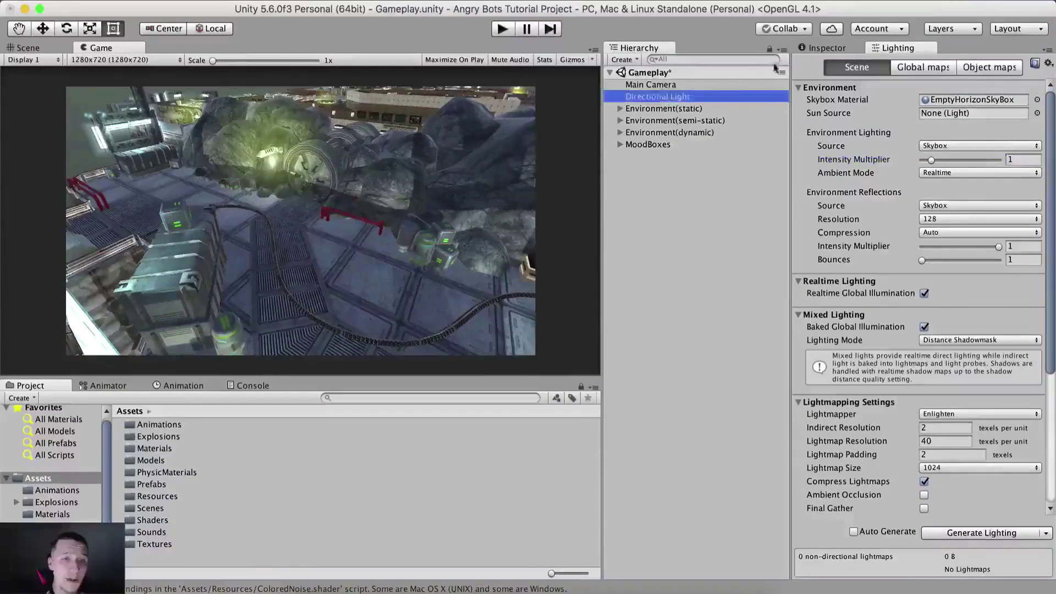
Enable the Directional Light briefly to compare the lighting, then disable it again.
{"action": "left_click", "coordinate": [817, 48]}
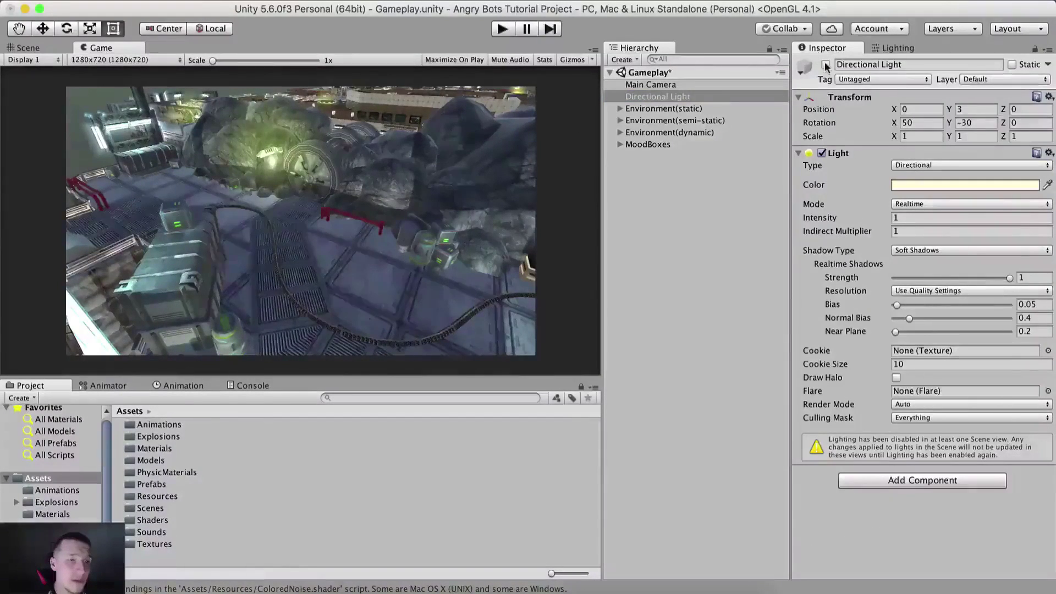
{"action": "left_click", "coordinate": [826, 66]}
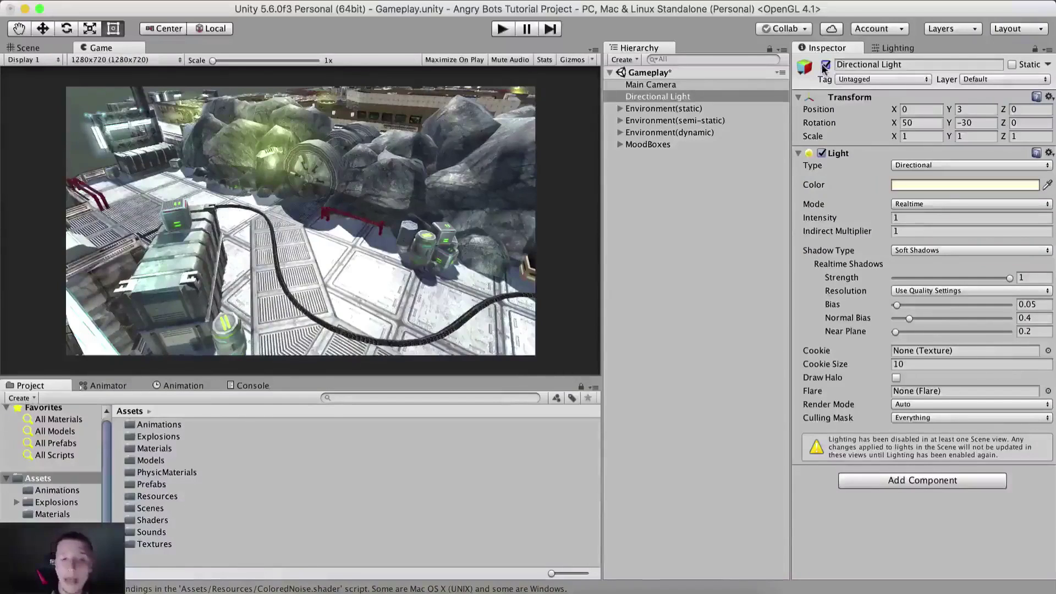
{"action": "left_click", "coordinate": [825, 65]}
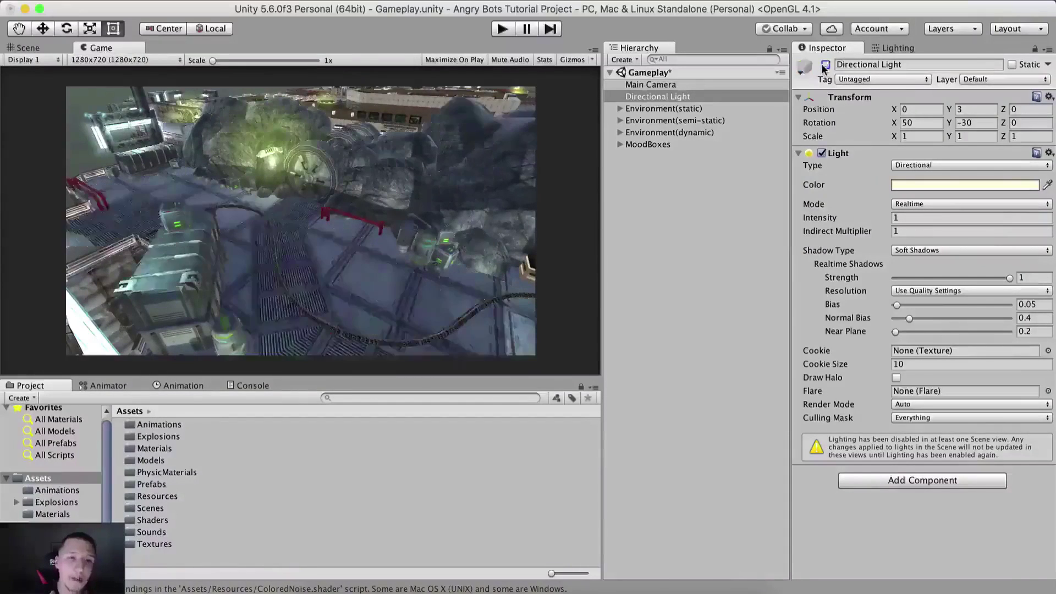
Compare the scene with the Directional Light on and off and review the environment lighting settings.
{"action": "left_click", "coordinate": [826, 66]}
{"action": "left_click", "coordinate": [825, 65]}
{"action": "left_click", "coordinate": [891, 48]}
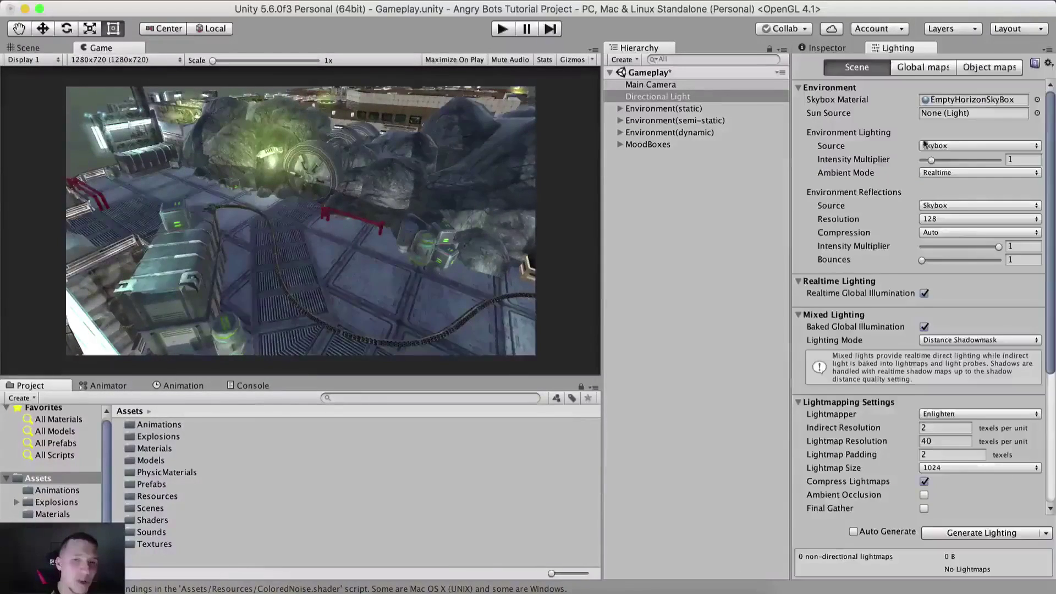
{"action": "left_click", "coordinate": [822, 48]}
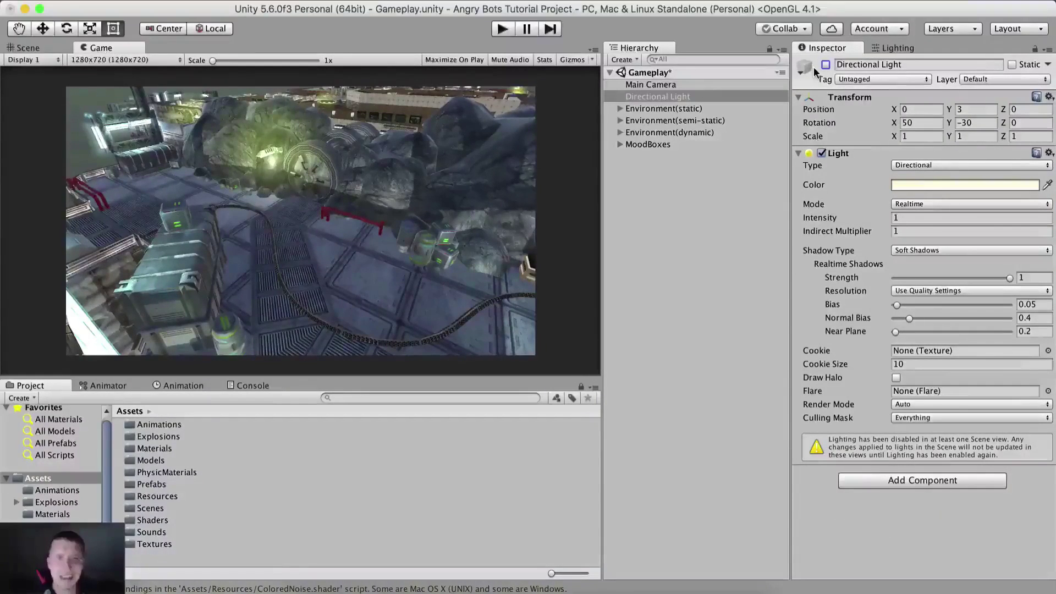
{"action": "left_click", "coordinate": [892, 48]}
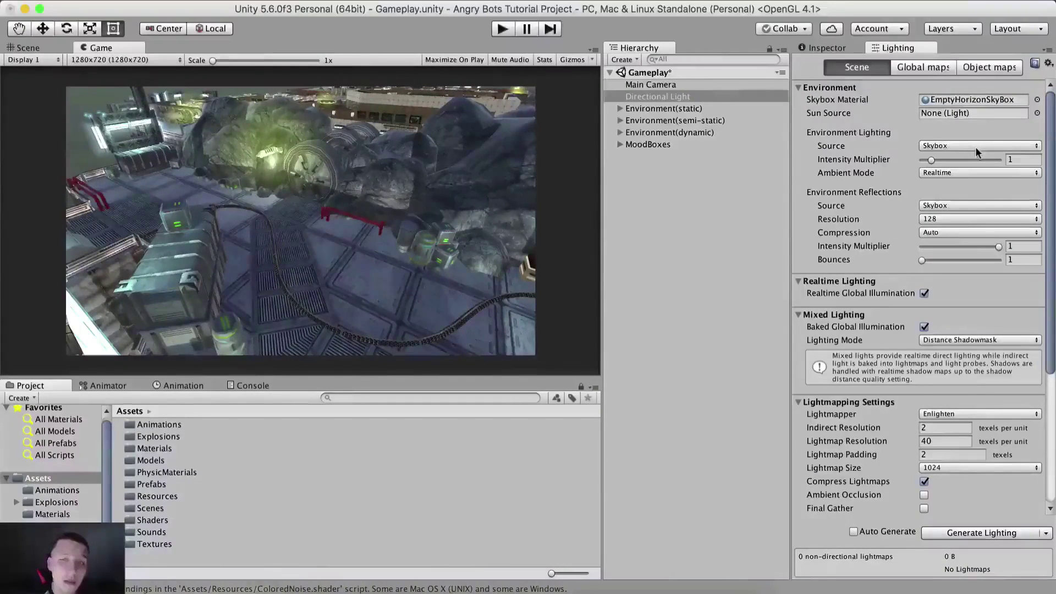
Set the environment lighting source to Color with a black ambient color (000000).
{"action": "left_click", "coordinate": [933, 146]}
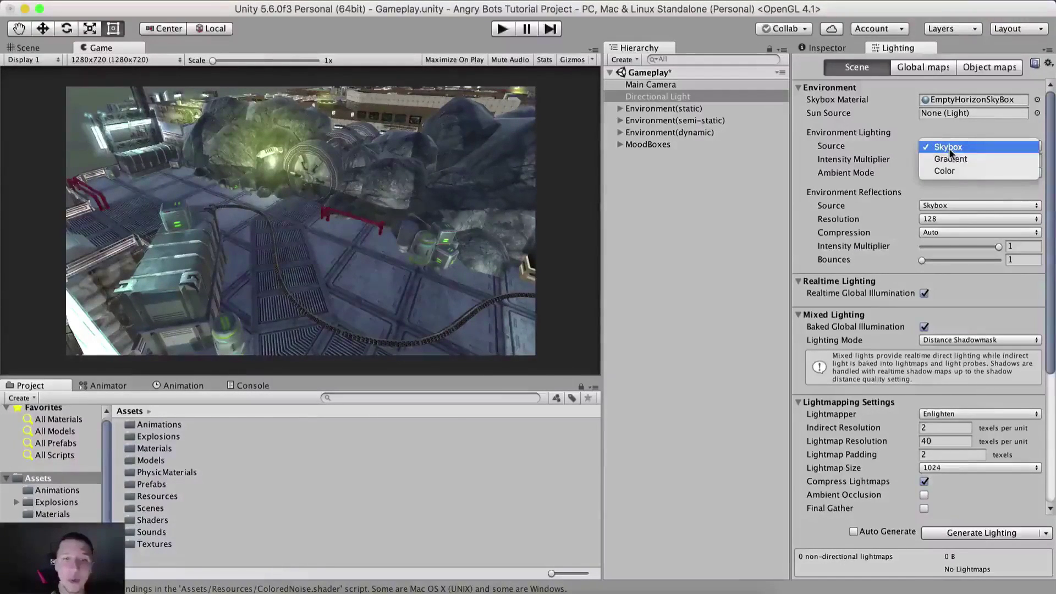
{"action": "left_click", "coordinate": [950, 171]}
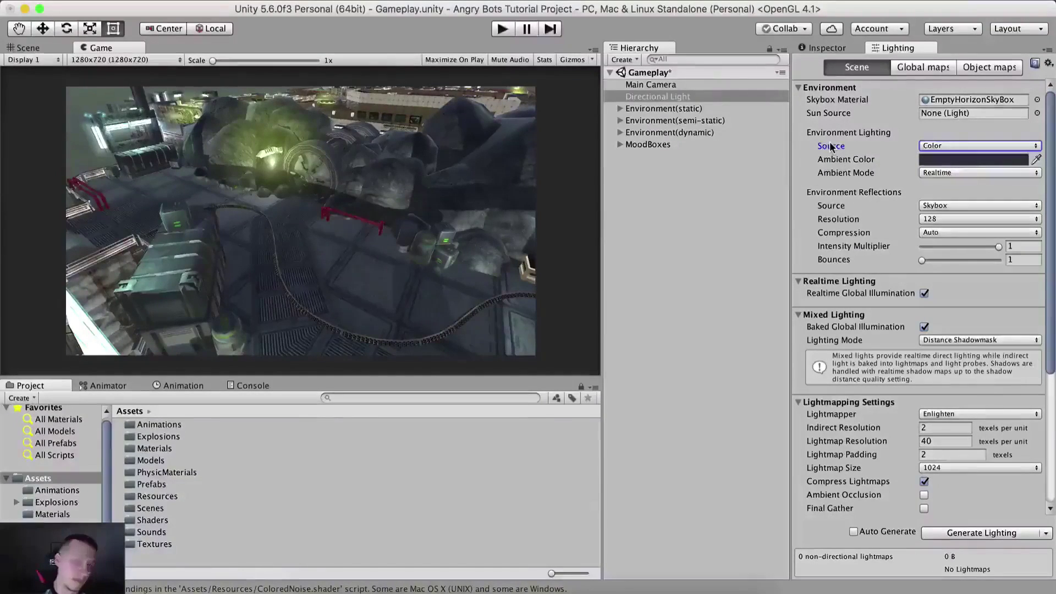
{"action": "left_click", "coordinate": [967, 159]}
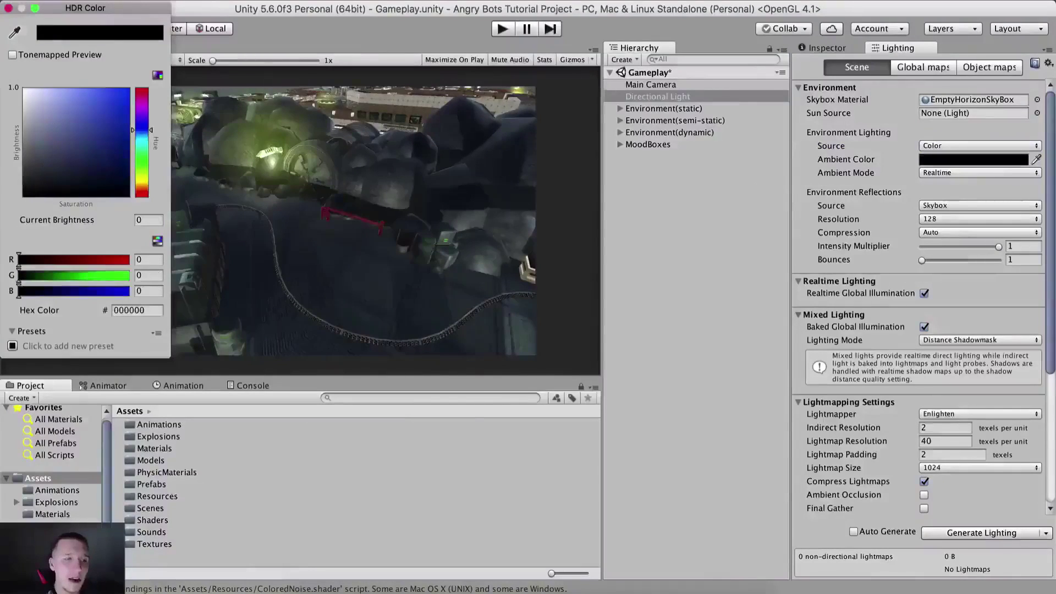
{"action": "left_click", "coordinate": [8, 7]}
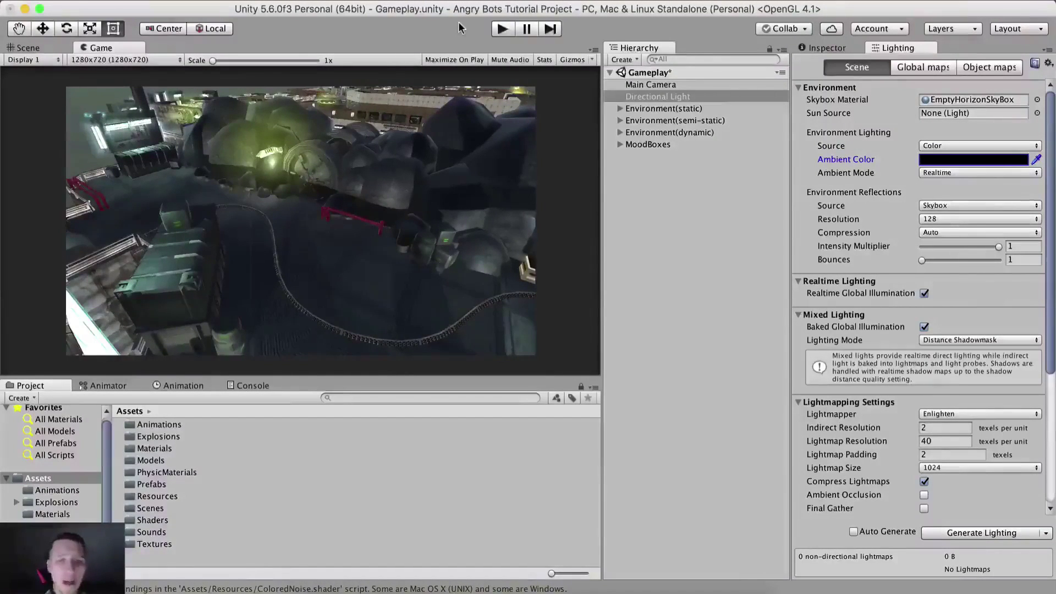
{"action": "left_click", "coordinate": [649, 96]}
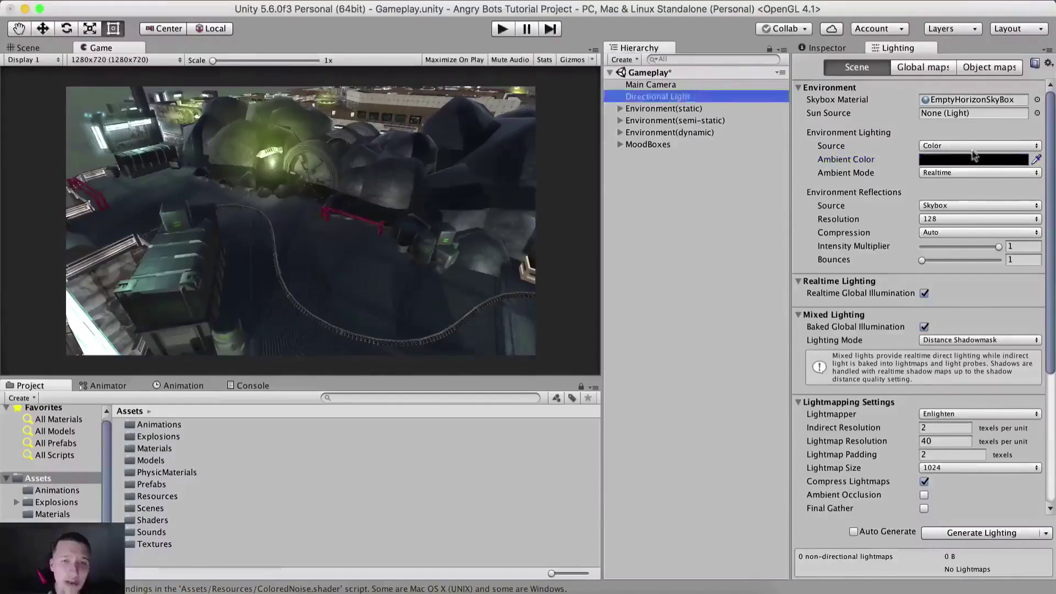
{"action": "left_click", "coordinate": [925, 145]}
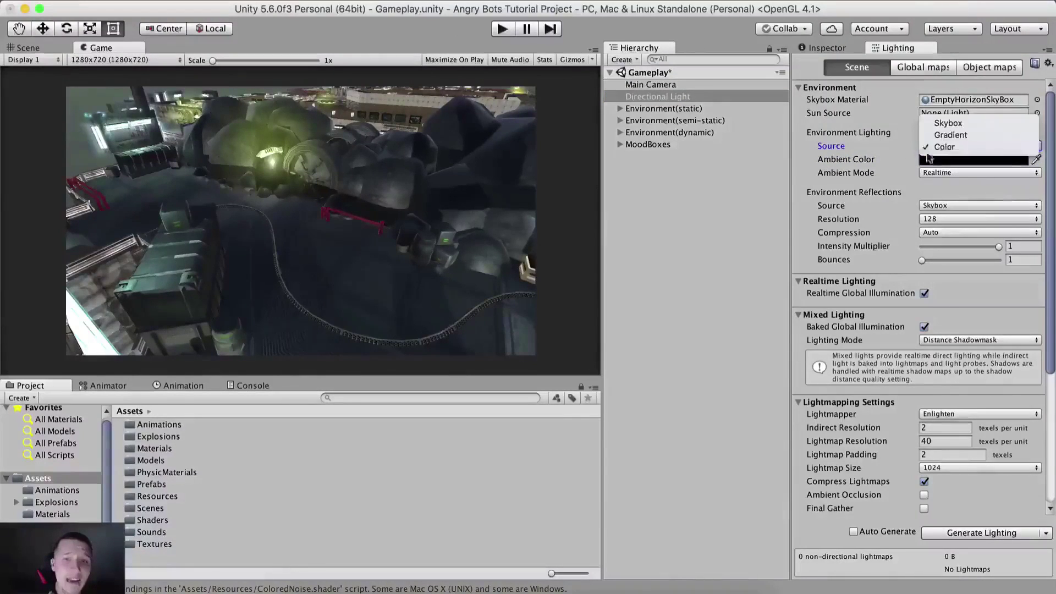
{"action": "left_click", "coordinate": [935, 147]}
{"action": "left_click", "coordinate": [929, 159]}
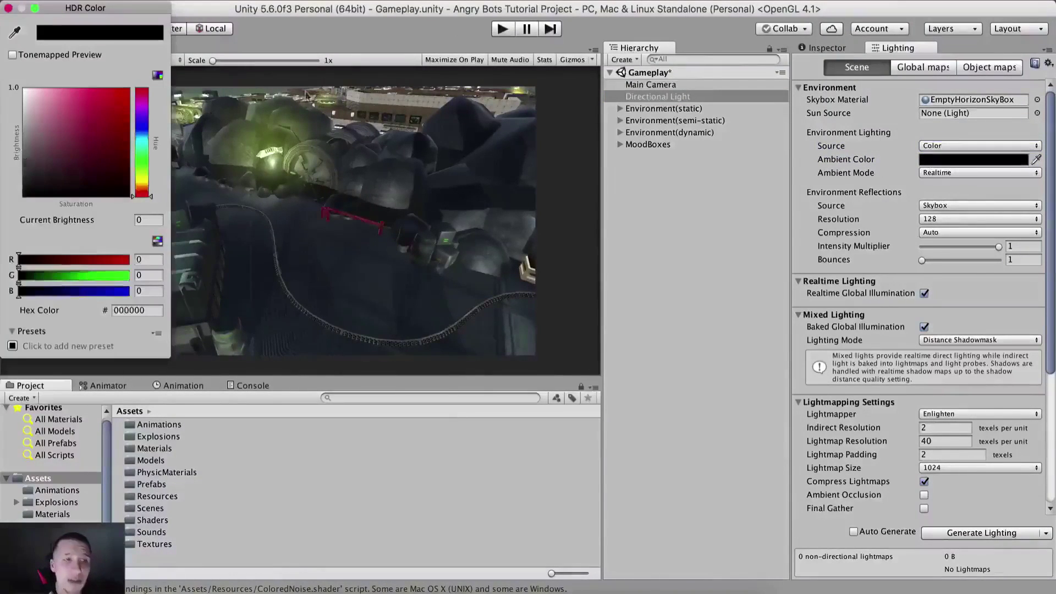
{"action": "left_click", "coordinate": [442, 38]}
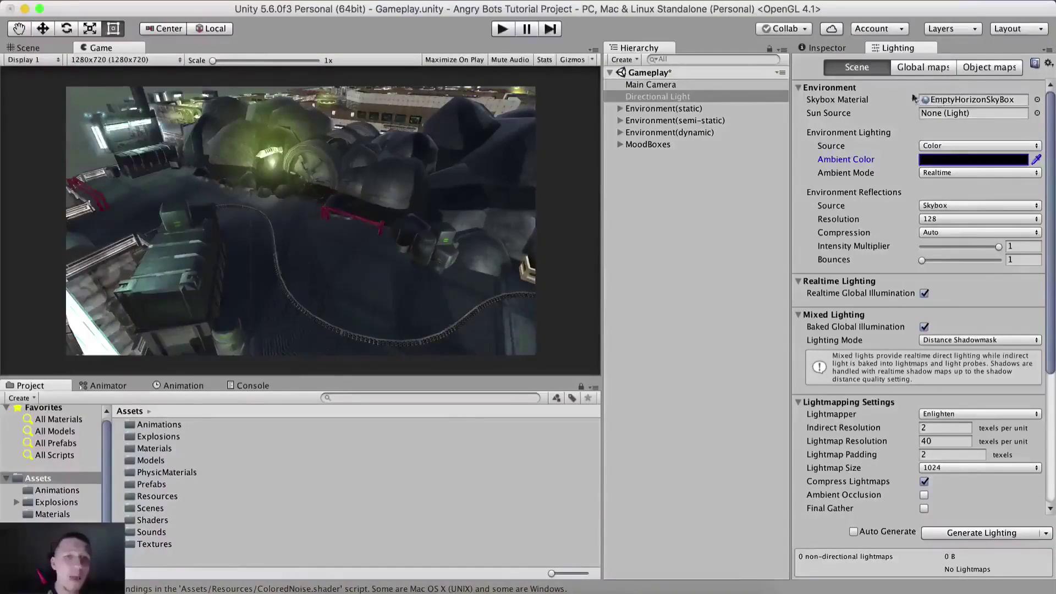
Enable the Directional Light and frame it in the Scene view.
{"action": "left_click", "coordinate": [826, 48]}
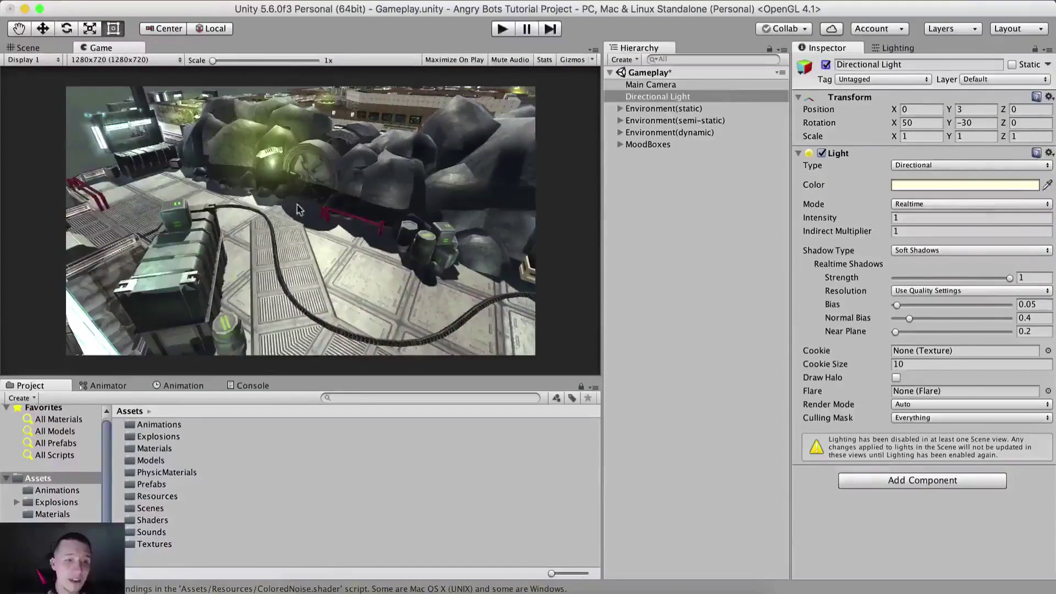
{"action": "left_click", "coordinate": [935, 122]}
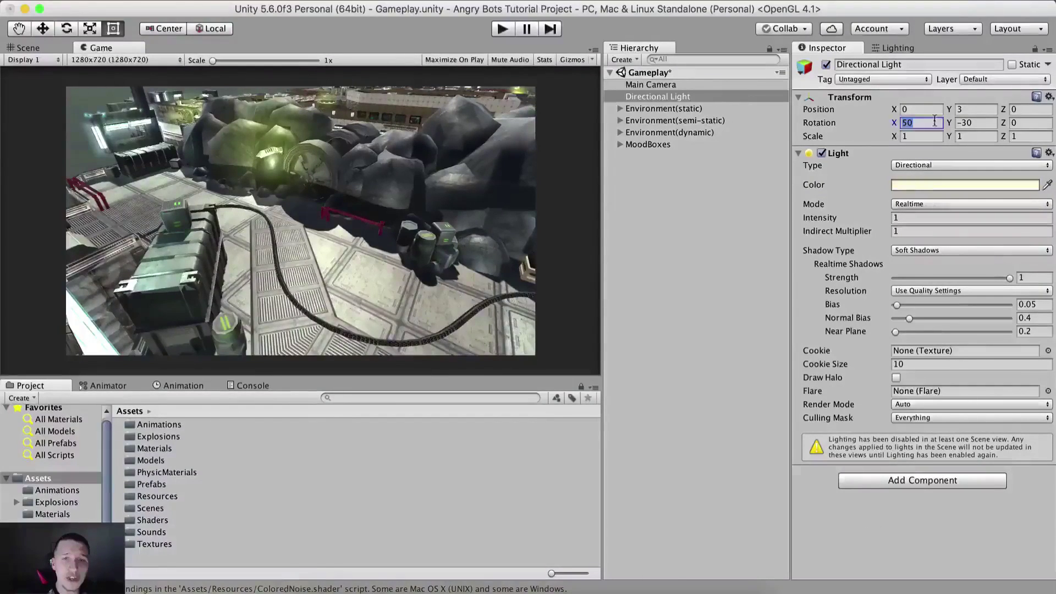
{"action": "left_click", "coordinate": [33, 48]}
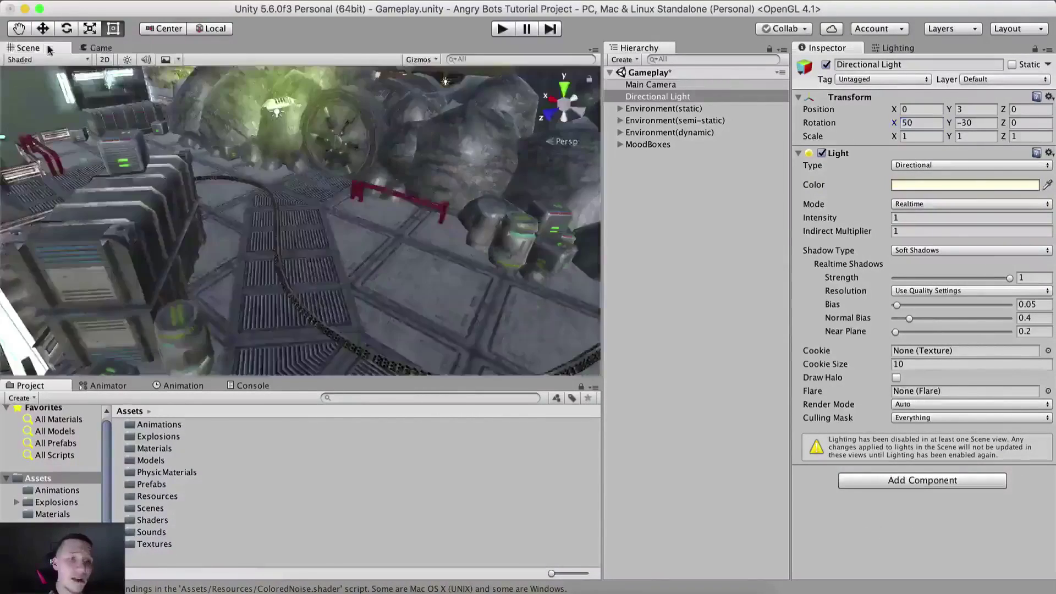
{"action": "scroll", "coordinate": [282, 181], "scroll_direction": "down", "scroll_amount": 10}
{"action": "right_click", "coordinate": [739, 104]}
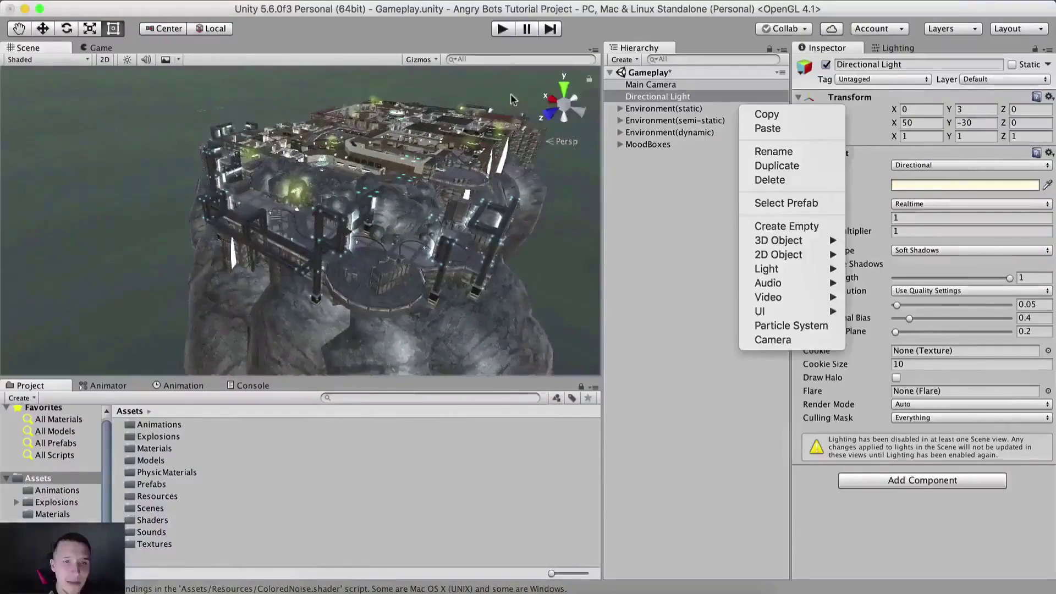
{"action": "left_click", "coordinate": [636, 97]}
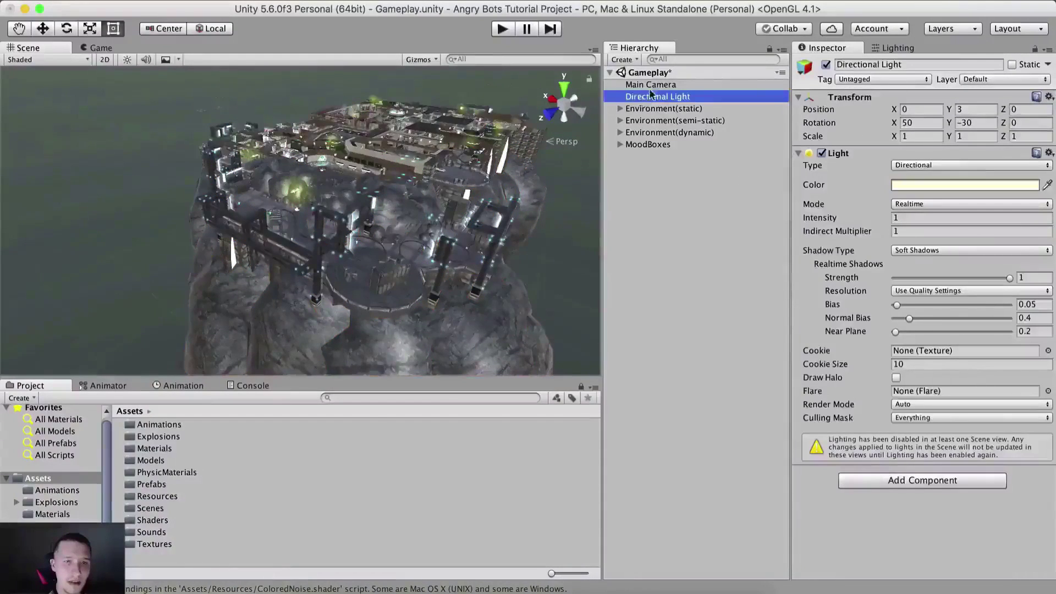
{"action": "double_click", "coordinate": [650, 99]}
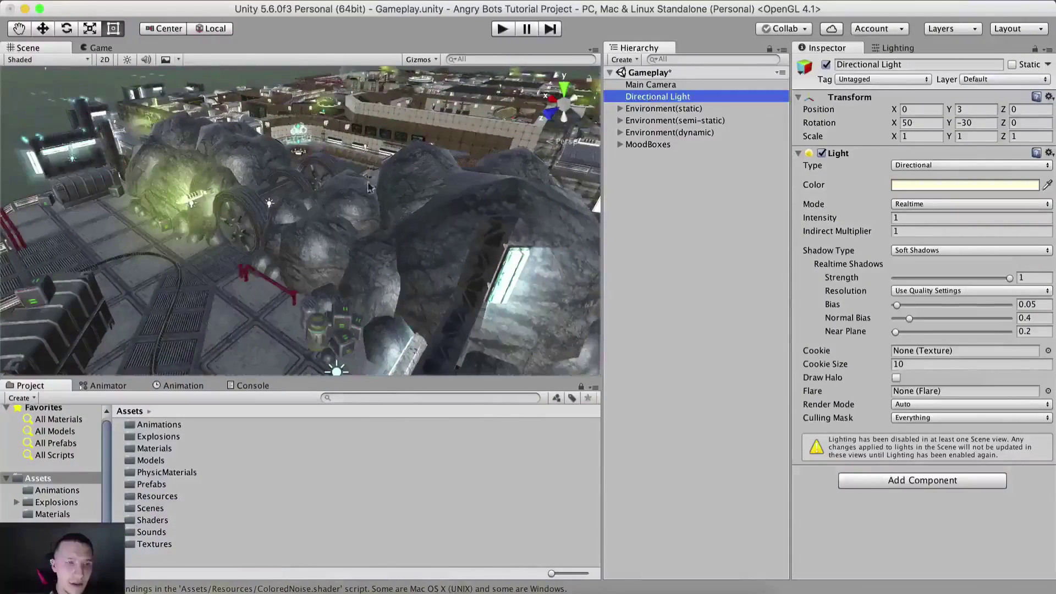
Move the Directional Light to about X -5, Y 11.4, Z 8.7 and check the effect in the Game view.
{"action": "left_click", "coordinate": [43, 28]}
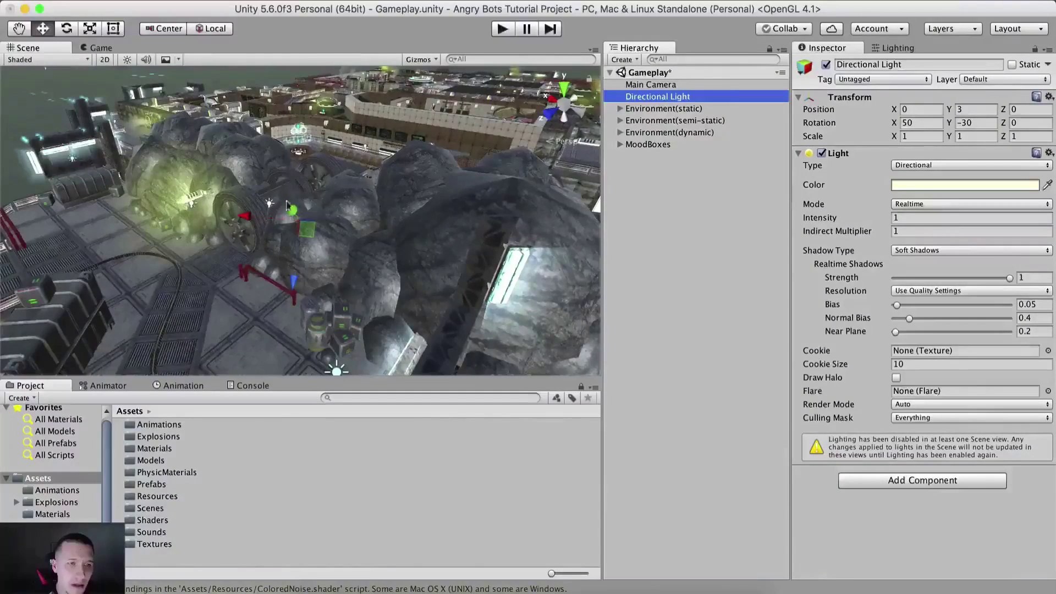
{"action": "left_click_drag", "start_coordinate": [292, 212], "coordinate": [268, 181]}
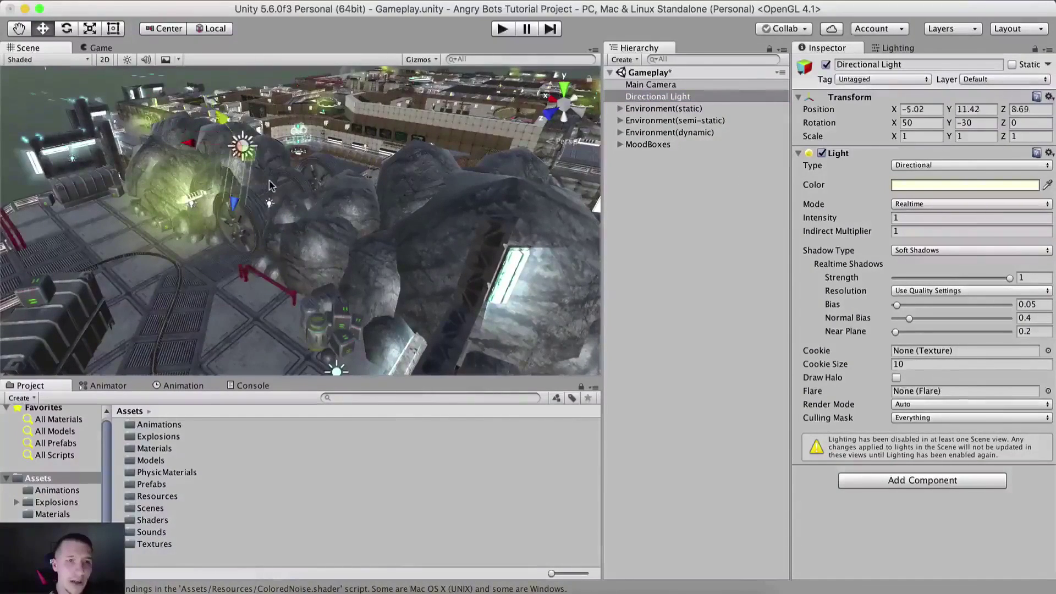
{"action": "middle_click_drag", "start_coordinate": [389, 194], "coordinate": [368, 214]}
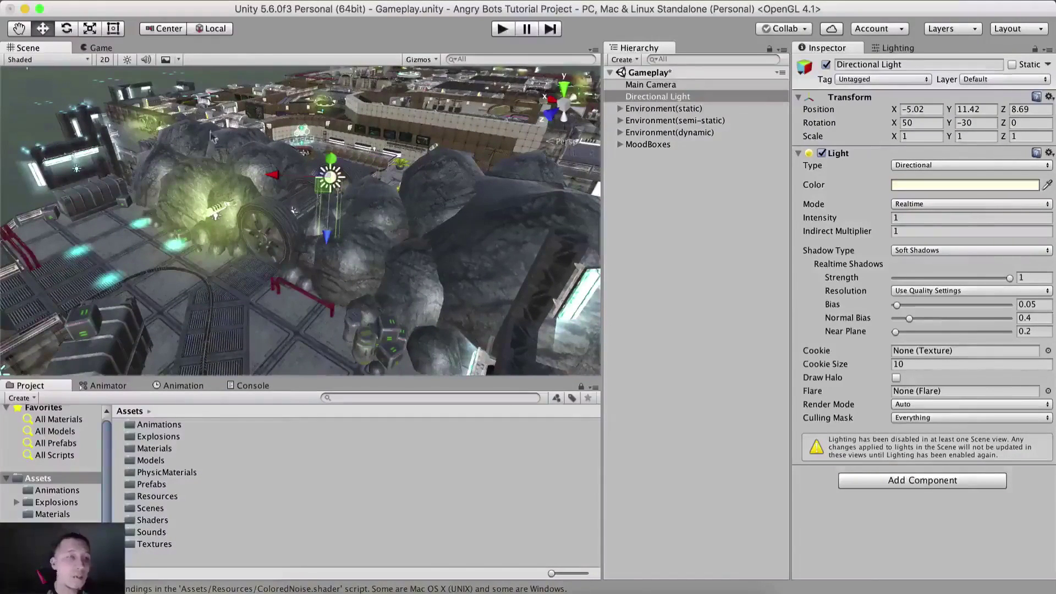
{"action": "left_click", "coordinate": [100, 48]}
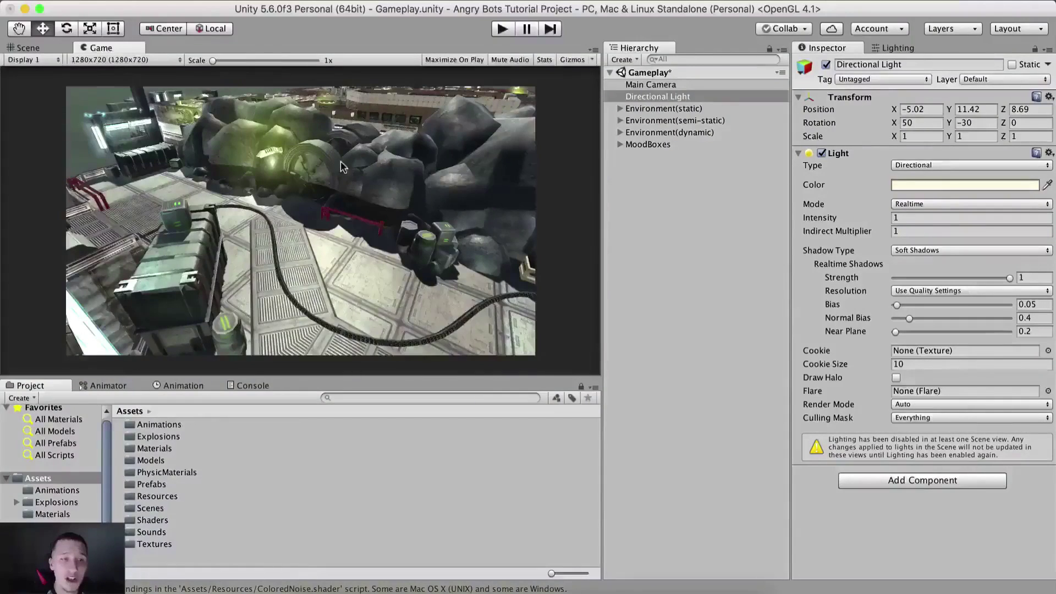
Set the Directional Light's position to 100 on X, Y and Z to test its effect on the lighting.
{"action": "mouse_move", "coordinate": [895, 110]}
{"action": "left_mouse_down"}
{"action": "mouse_move", "coordinate": [538, 115]}
{"action": "mouse_move", "coordinate": [888, 122]}
{"action": "left_mouse_up"}
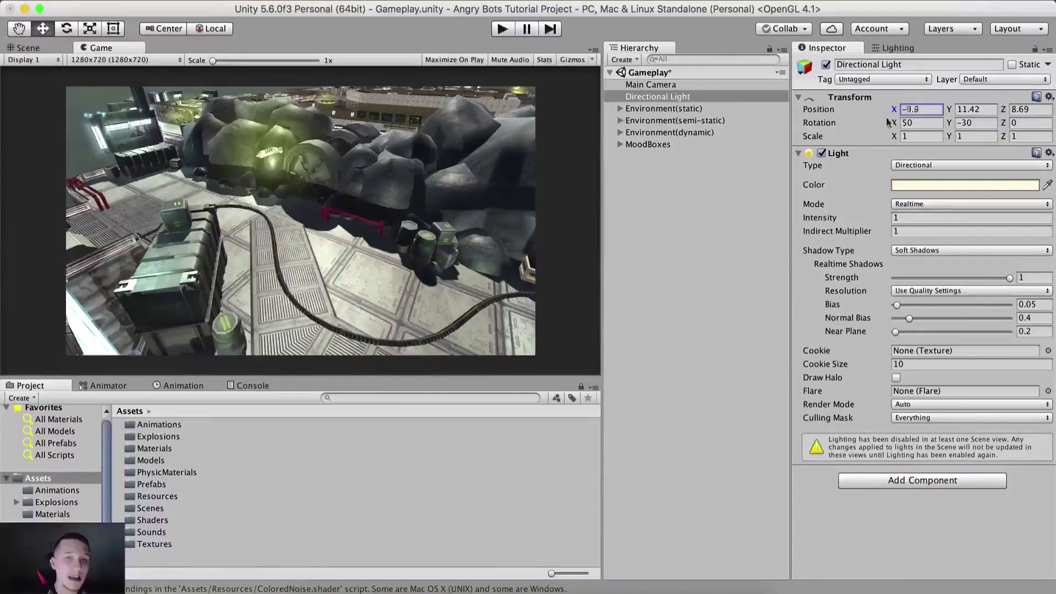
{"action": "left_click", "coordinate": [924, 112]}
{"action": "type", "text": "100"}
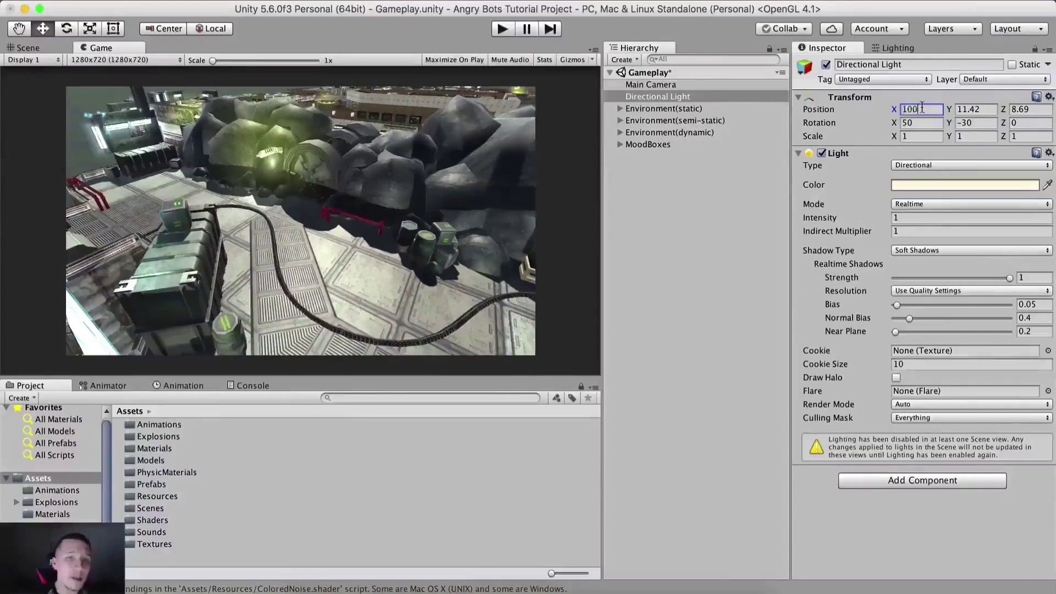
{"action": "key", "text": "Tab"}
{"action": "type", "text": "100"}
{"action": "key", "text": "Tab"}
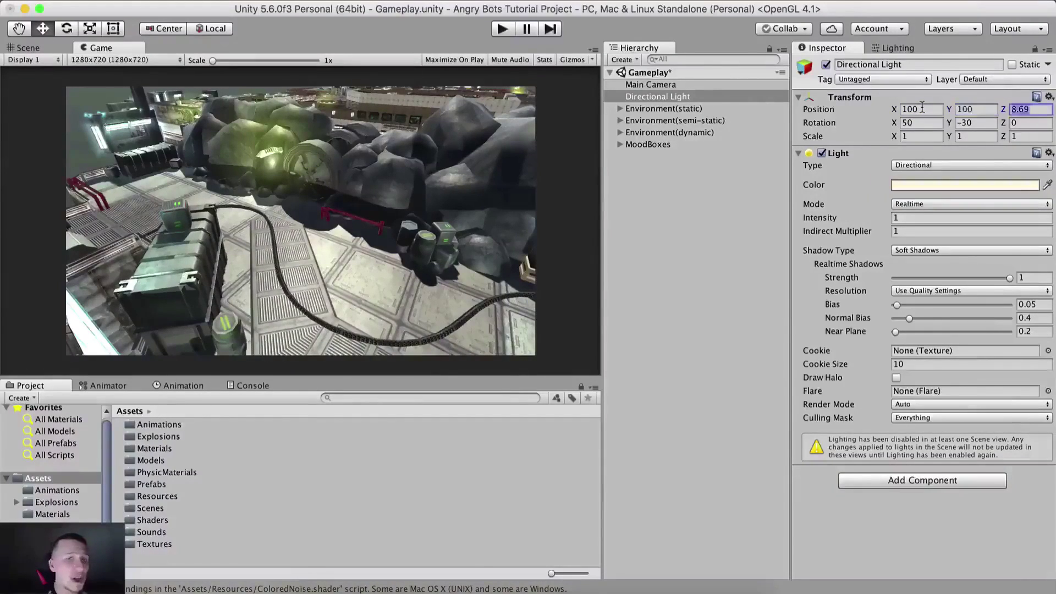
{"action": "type", "text": "100"}
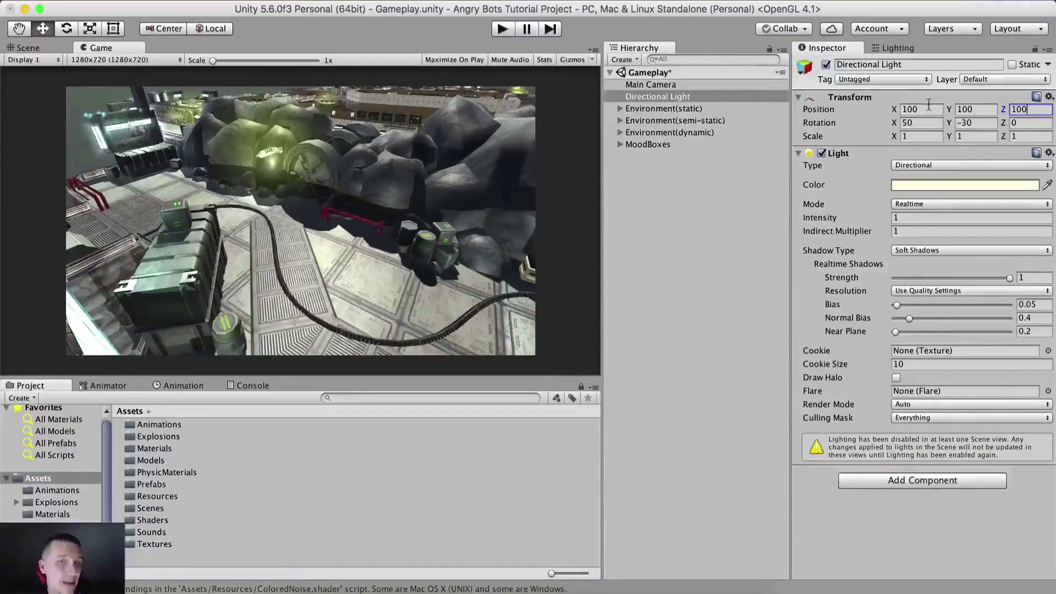
Reset the Directional Light's position to 0, 0, 0.
{"action": "left_click", "coordinate": [926, 109]}
{"action": "key", "text": "Tab"}
{"action": "type", "text": "0"}
{"action": "key", "text": "Tab"}
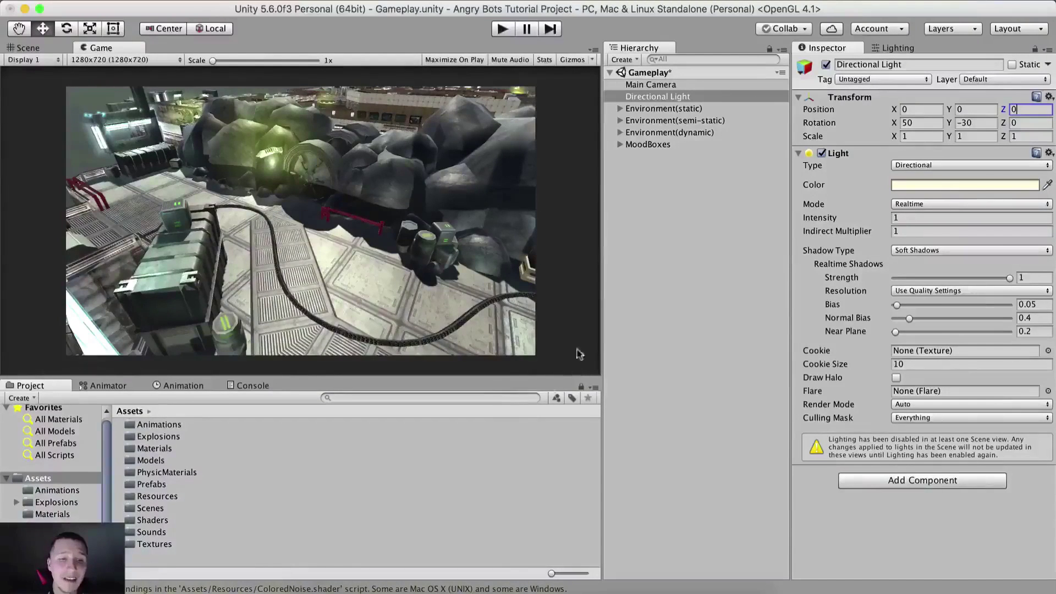
Widen the Game view slightly and set the Directional Light's rotation to 0, 0, 0.
{"action": "left_click_drag", "start_coordinate": [600, 292], "coordinate": [630, 293]}
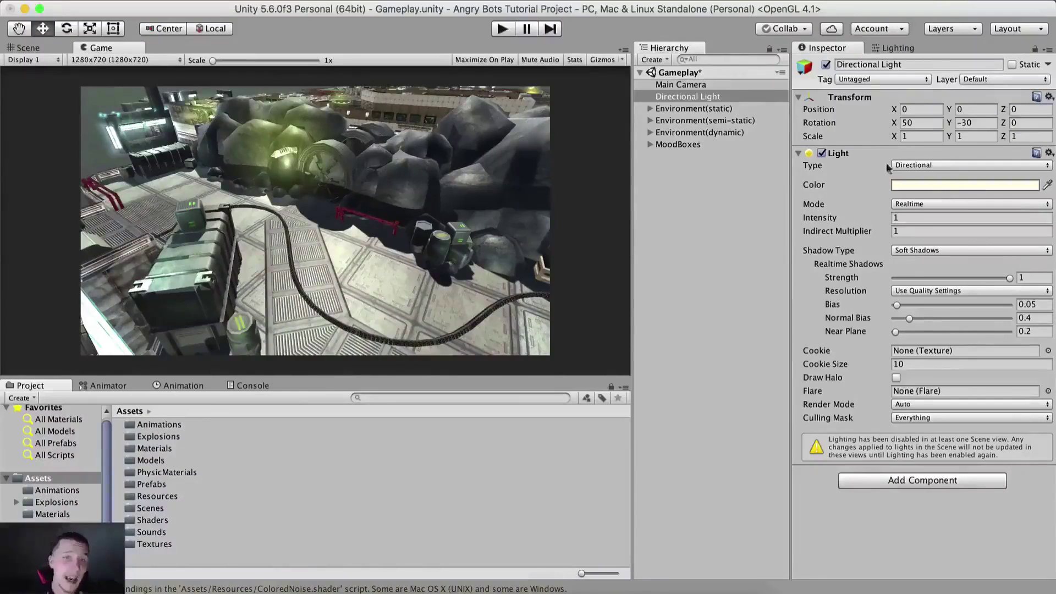
{"action": "left_click", "coordinate": [923, 123]}
{"action": "type", "text": "0"}
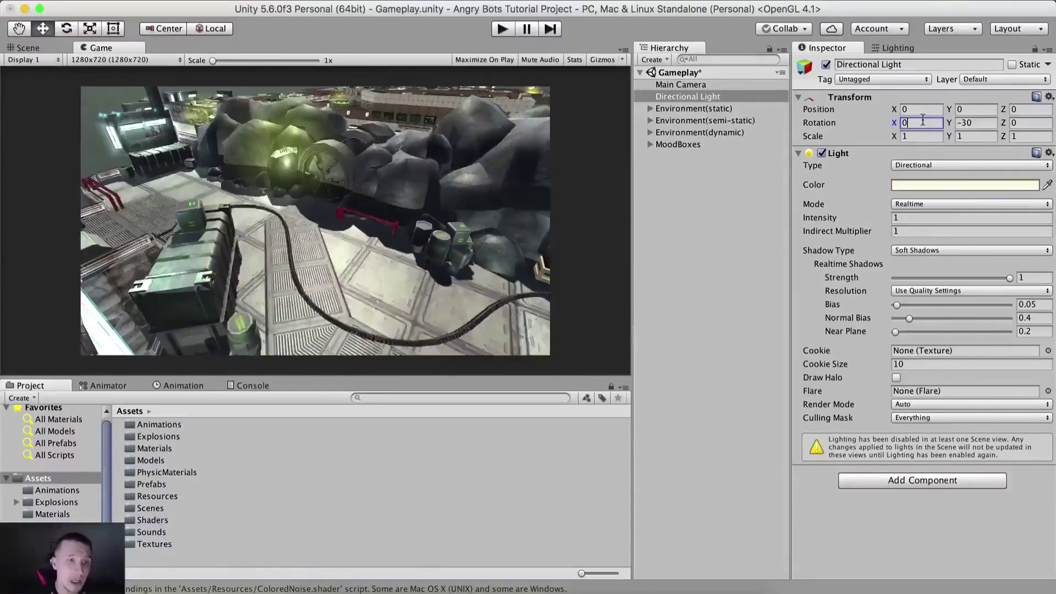
{"action": "key", "text": "Tab"}
{"action": "type", "text": "0"}
{"action": "key", "text": "Tab"}
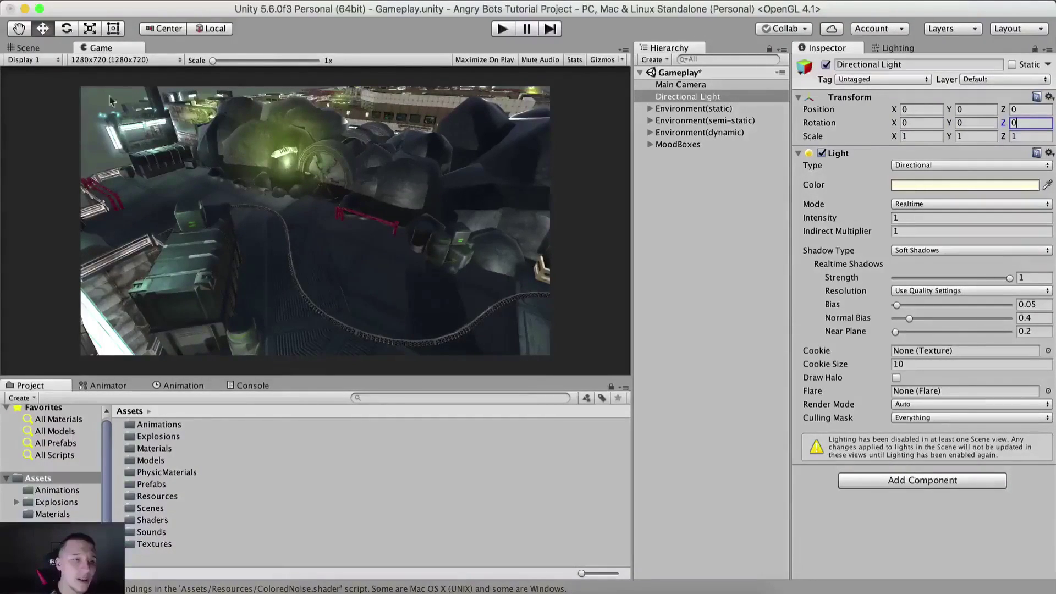
Select the point light by the rock lamp and toggle its Light component off and on to compare in the Game view.
{"action": "left_click", "coordinate": [52, 50]}
{"action": "right_click_drag", "start_coordinate": [330, 247], "coordinate": [271, 271]}
{"action": "scroll", "coordinate": [267, 262], "scroll_direction": "up", "scroll_amount": 5}
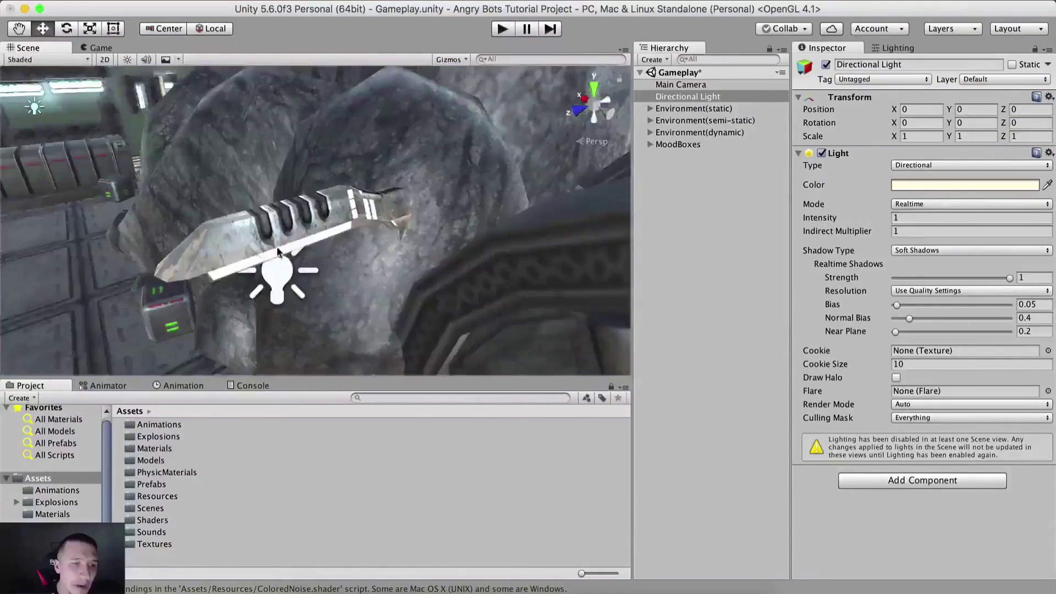
{"action": "left_click", "coordinate": [271, 272]}
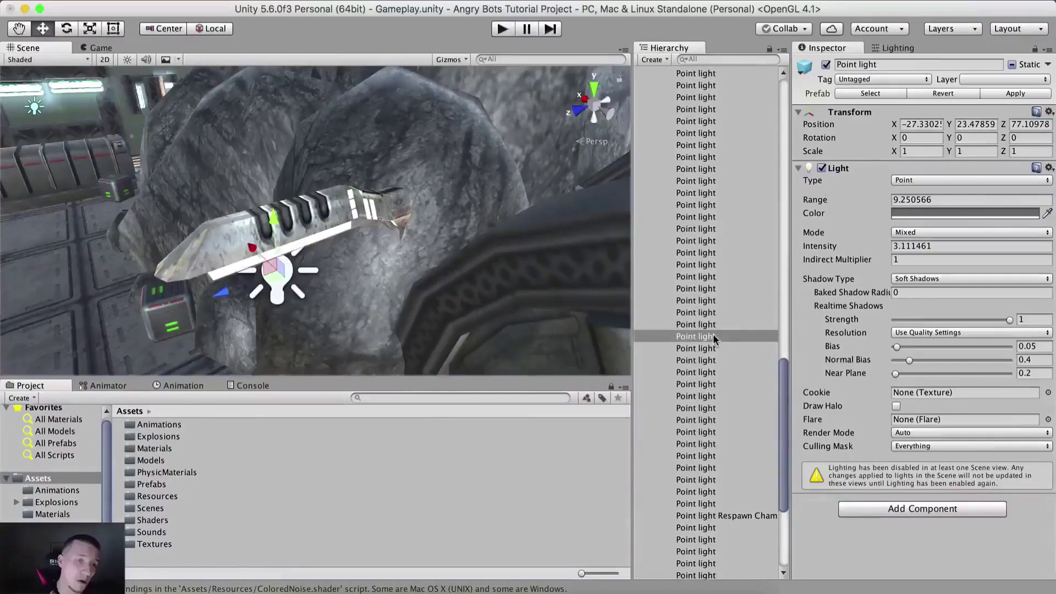
{"action": "left_click", "coordinate": [102, 48]}
{"action": "left_click", "coordinate": [822, 168]}
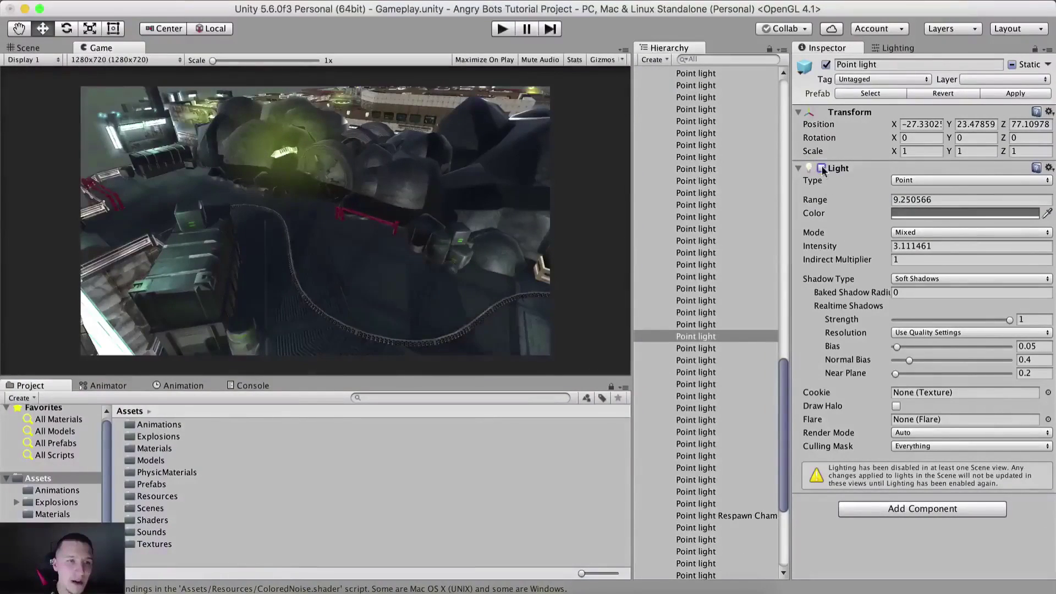
{"action": "left_click", "coordinate": [822, 167]}
{"action": "left_click", "coordinate": [822, 167]}
{"action": "left_click", "coordinate": [822, 168]}
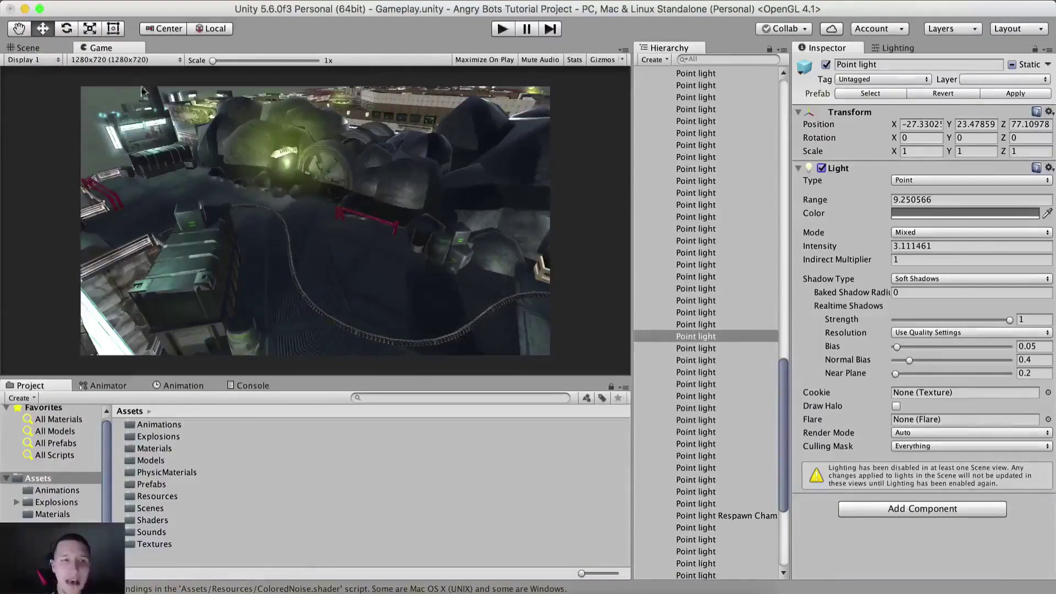
Collapse the Lights and Doors groups under Environment(semi-static) in the Hierarchy.
{"action": "scroll", "coordinate": [714, 197], "scroll_direction": "up", "scroll_amount": 15}
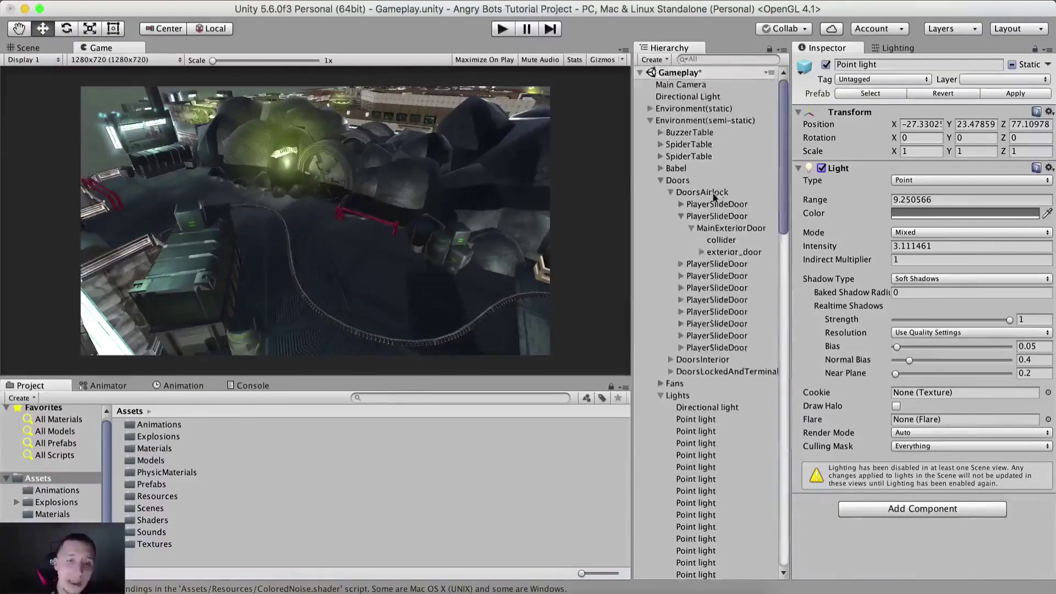
{"action": "left_click", "coordinate": [660, 395]}
{"action": "left_click", "coordinate": [660, 180]}
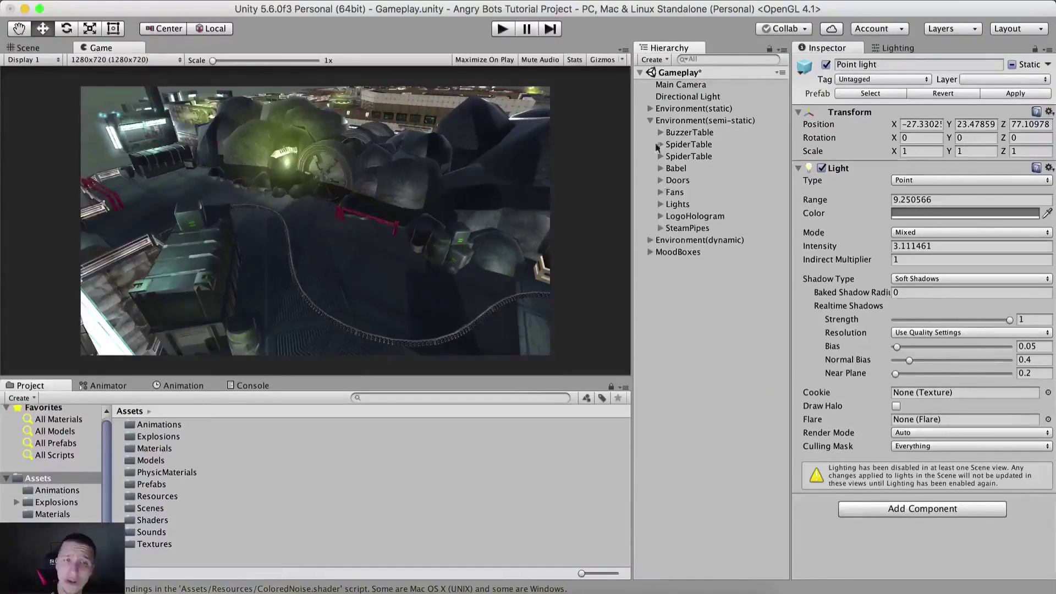
Collapse Environment(semi-static) in the Hierarchy and set the Directional Light's rotation to 45, 65, 4.
{"action": "left_click", "coordinate": [650, 121]}
{"action": "left_click", "coordinate": [677, 97]}
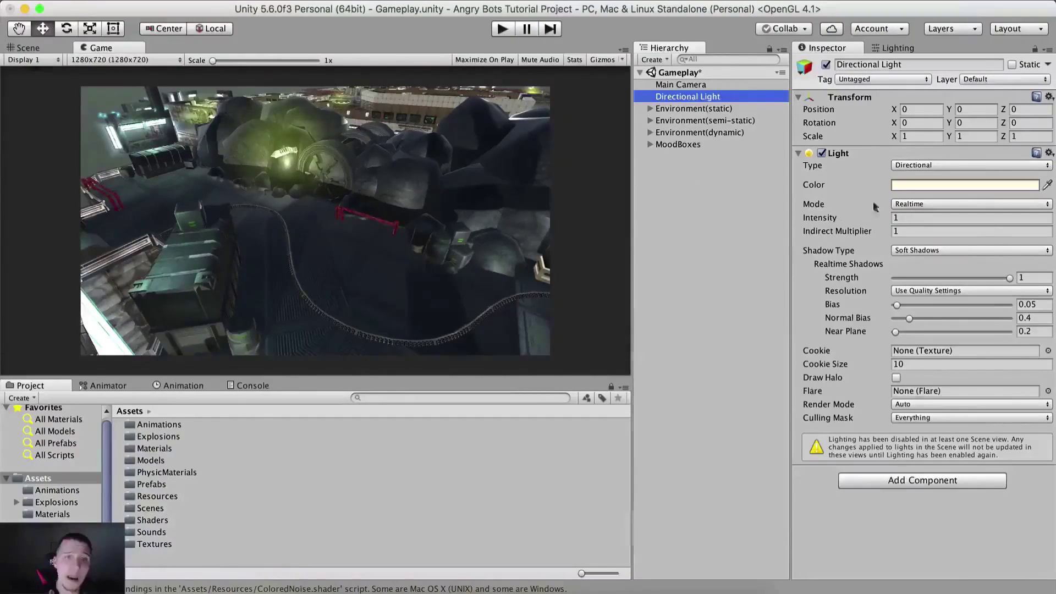
{"action": "left_click", "coordinate": [934, 123]}
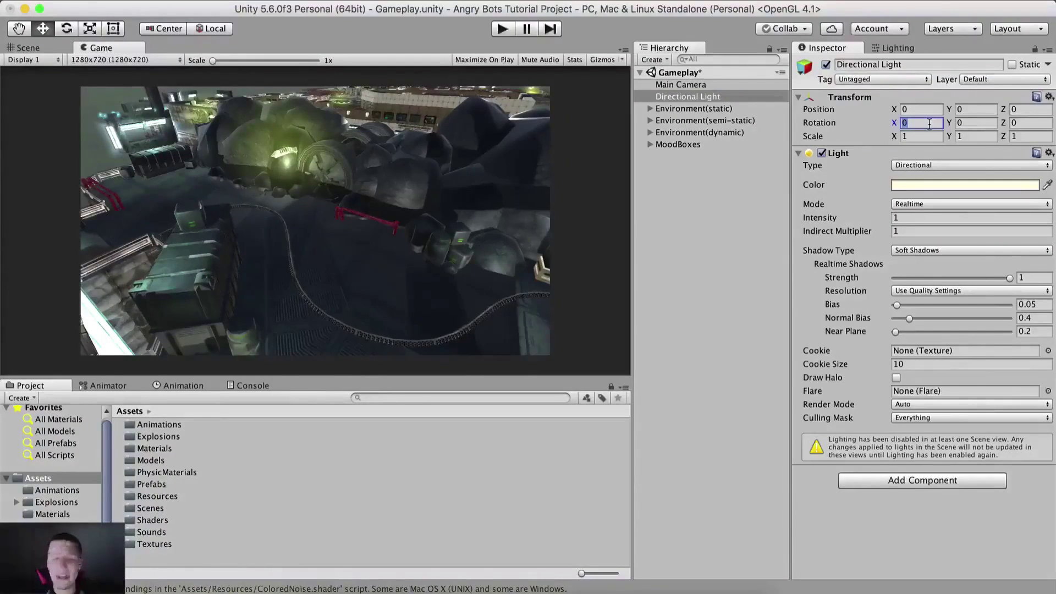
{"action": "type", "text": "45"}
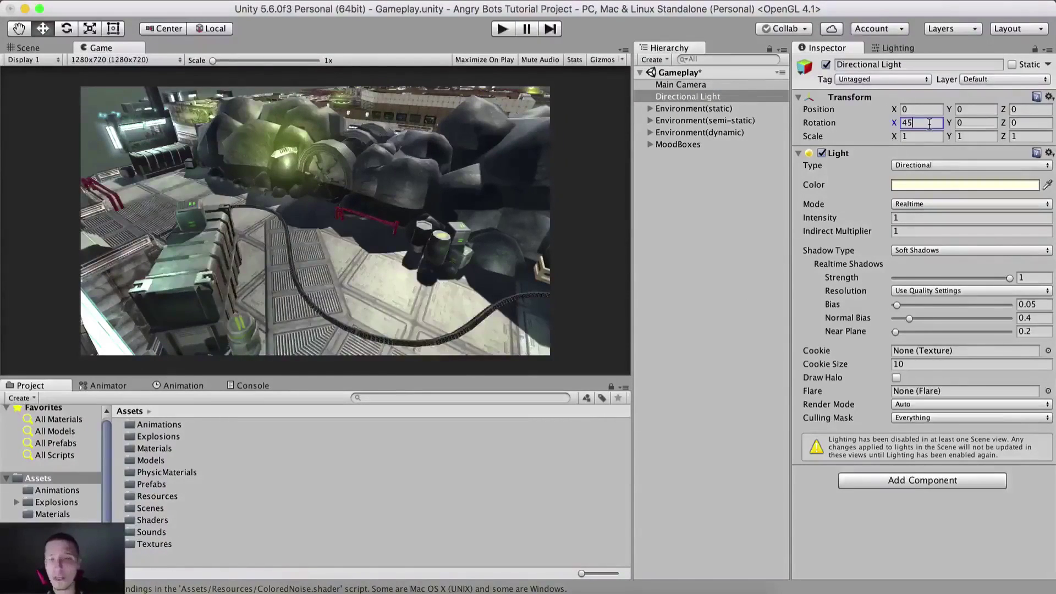
{"action": "key", "text": "Tab"}
{"action": "type", "text": "65"}
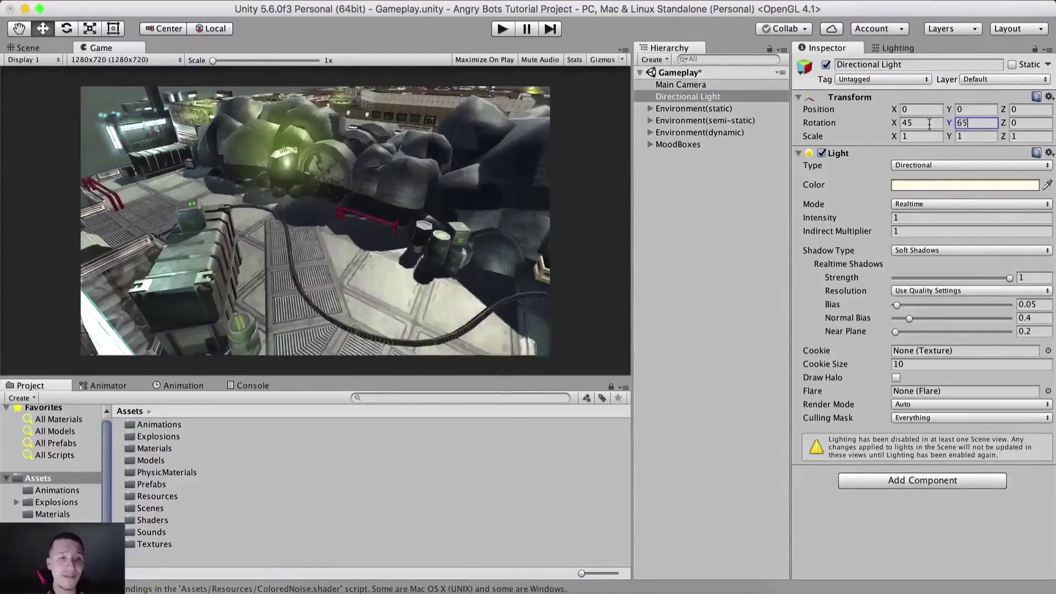
{"action": "key", "text": "Tab"}
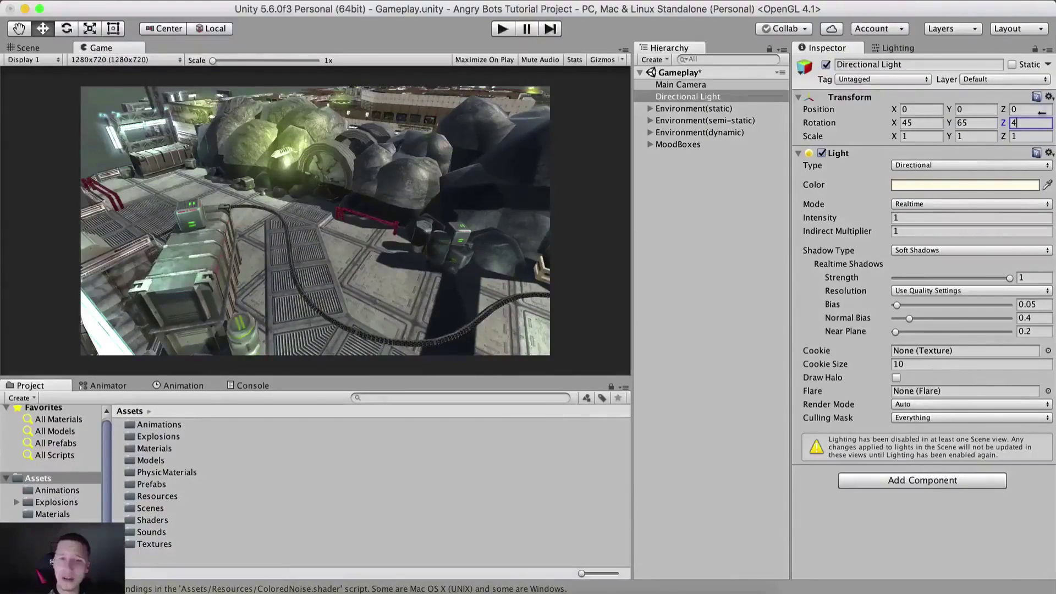
Set the Directional Light's color to hex 84857DFF.
{"action": "left_click", "coordinate": [967, 186]}
{"action": "left_click", "coordinate": [138, 278]}
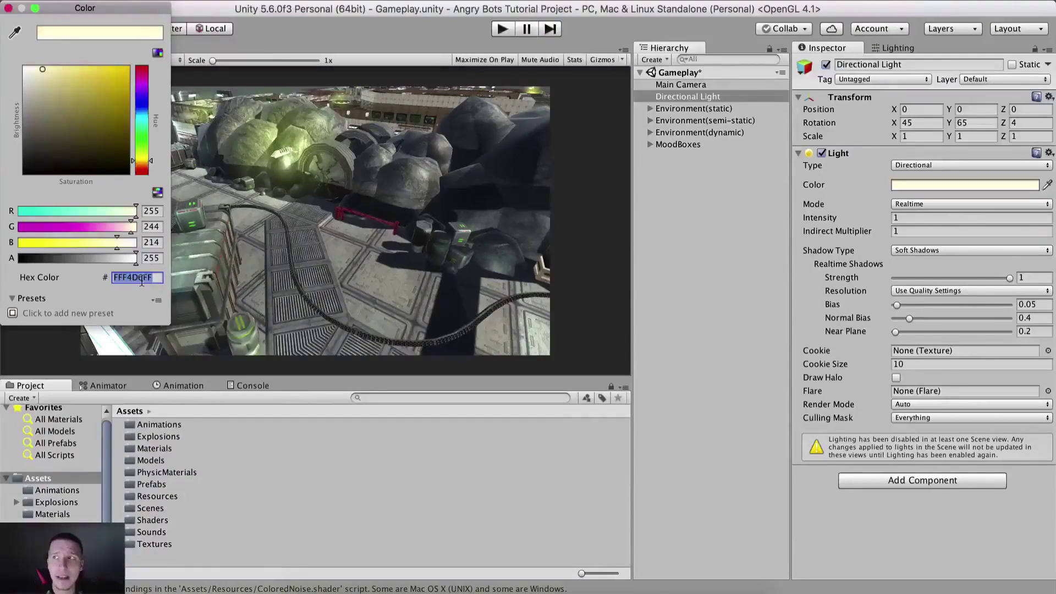
{"action": "type", "text": "848"}
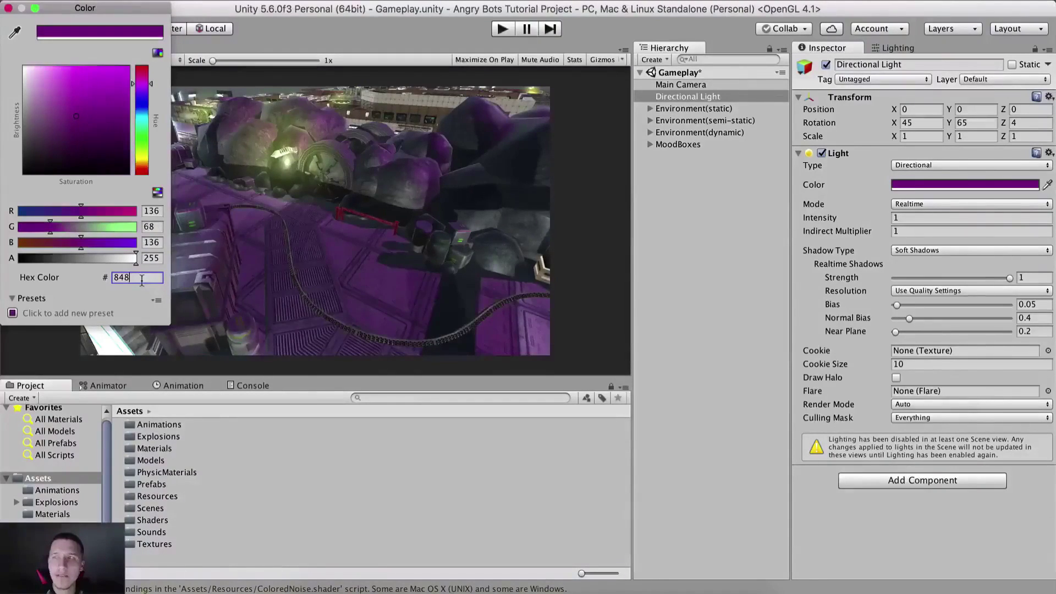
{"action": "type", "text": "57"}
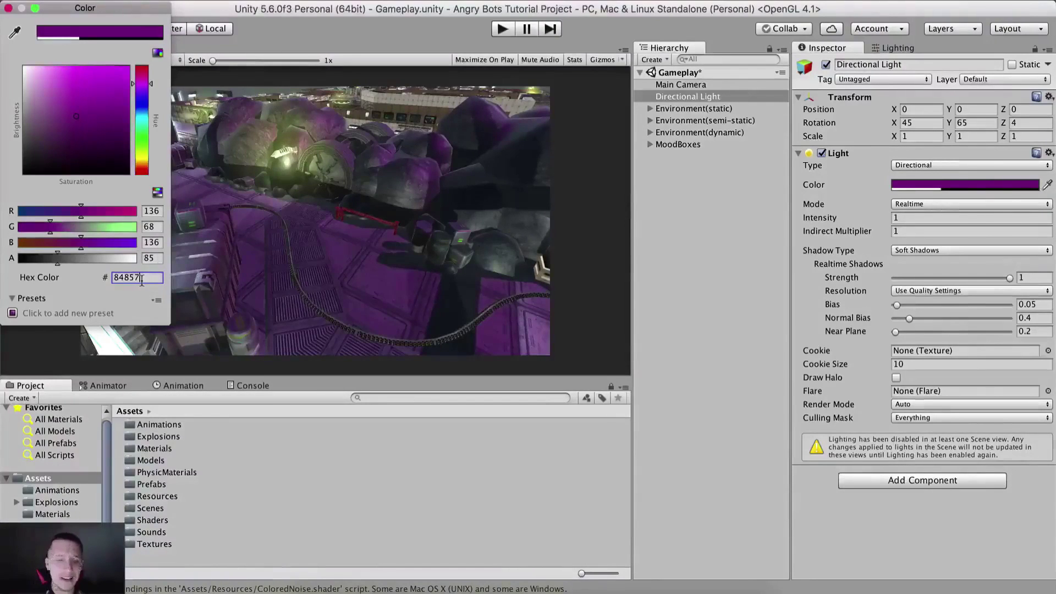
{"action": "type", "text": "DFF"}
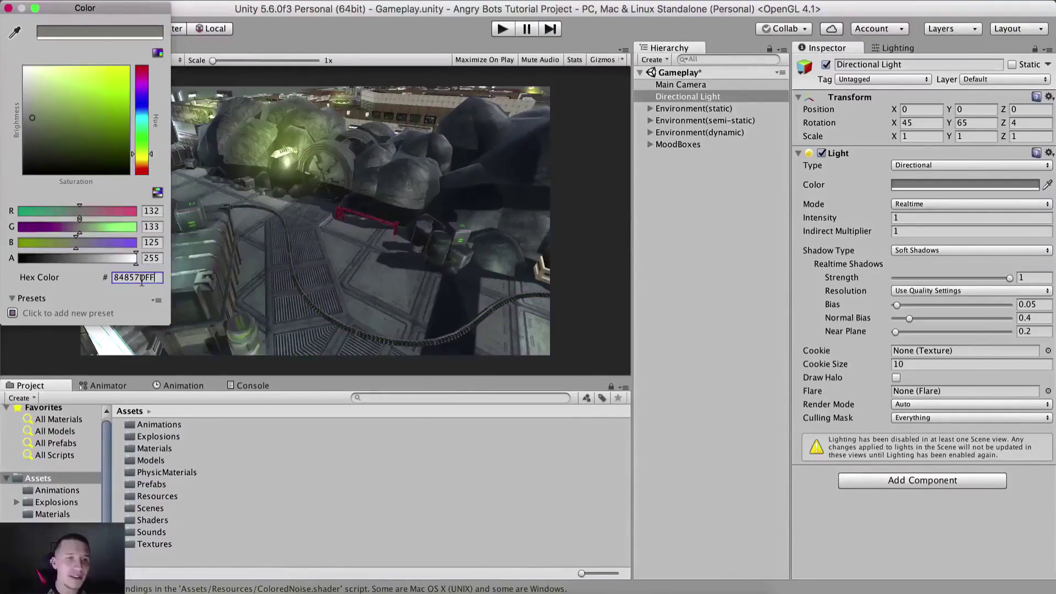
{"action": "left_click", "coordinate": [8, 8]}
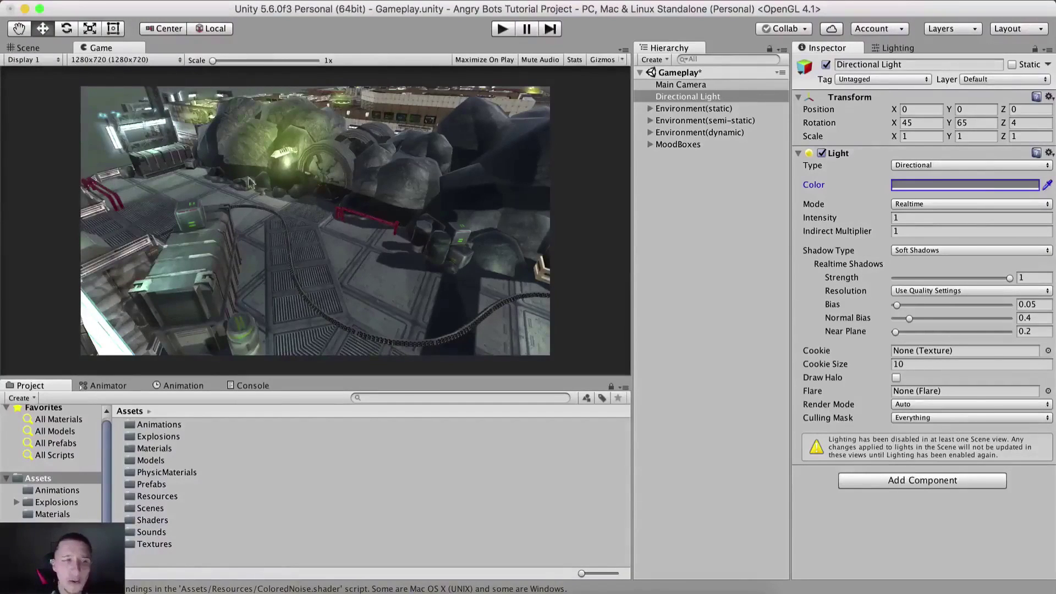
Set the Directional Light's intensity to 1.5, dropping it to 0 once to compare the effect in the Game view.
{"action": "left_click", "coordinate": [929, 218]}
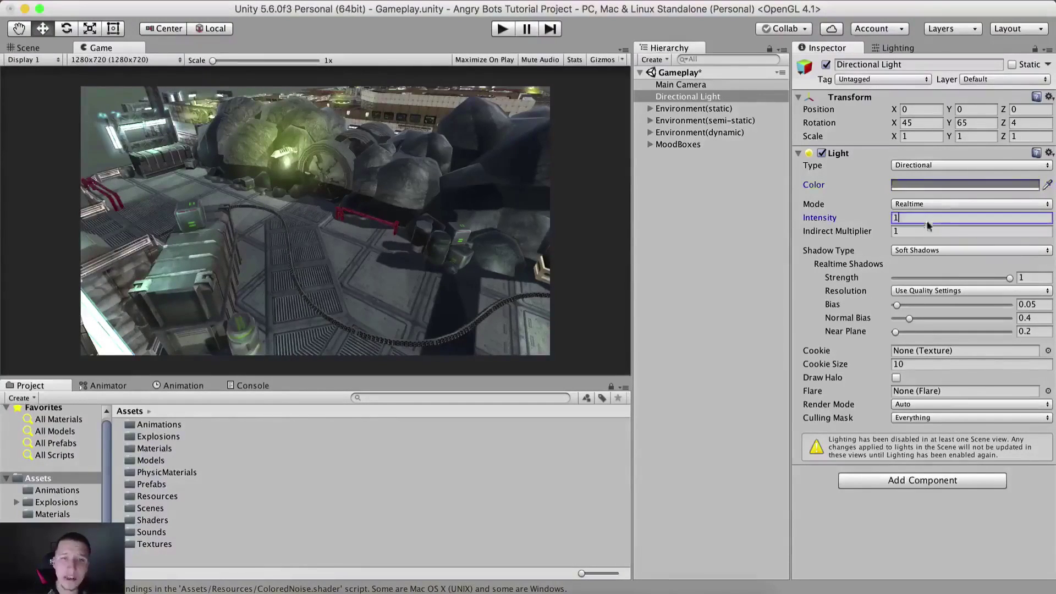
{"action": "type", "text": "1.5"}
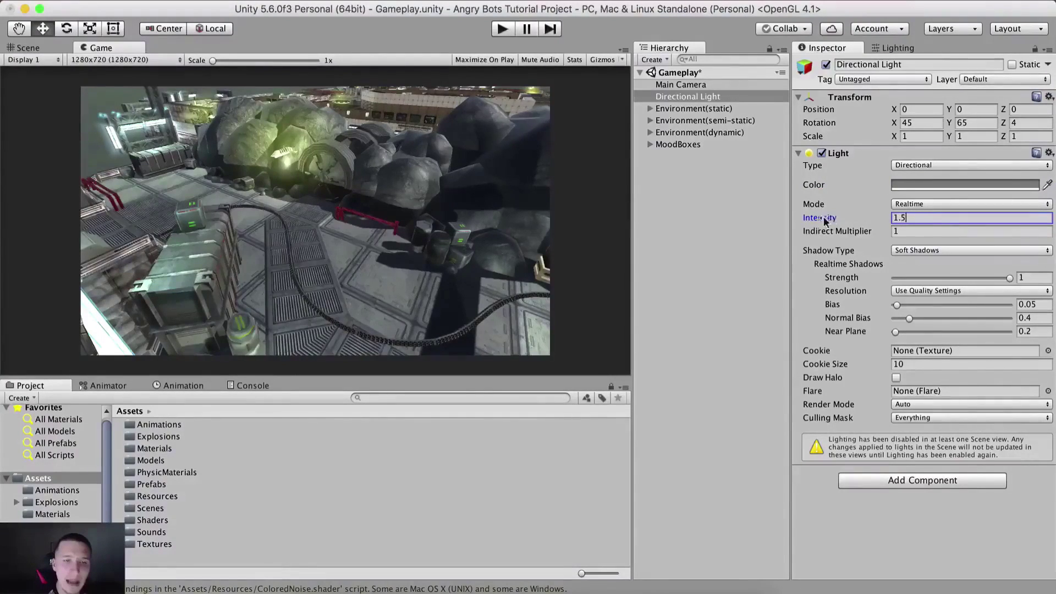
{"action": "left_click_drag", "start_coordinate": [825, 220], "coordinate": [3, 250]}
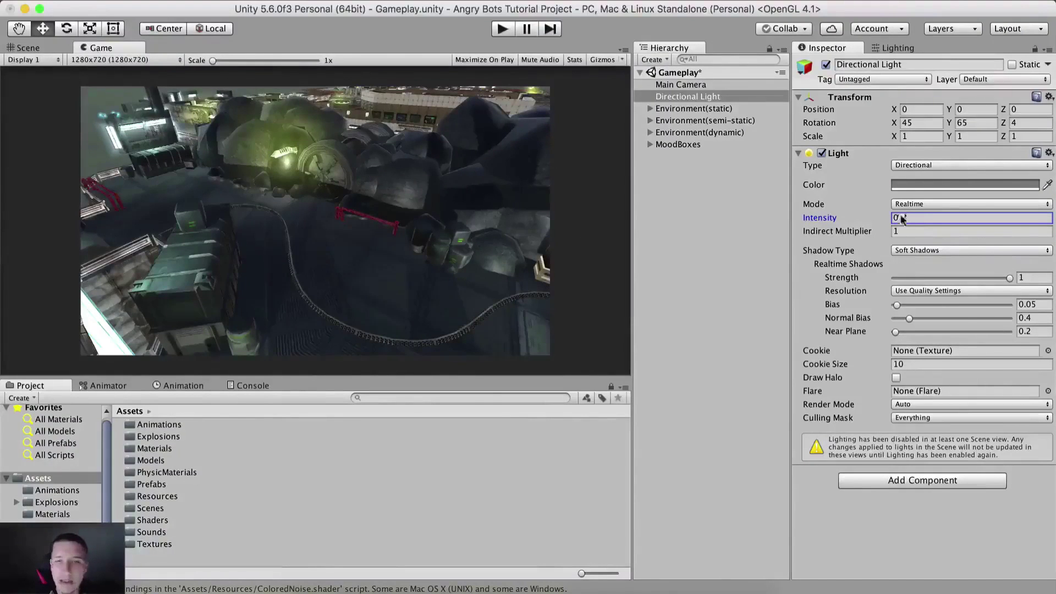
{"action": "left_click", "coordinate": [922, 206]}
{"action": "left_click", "coordinate": [914, 205]}
{"action": "left_click", "coordinate": [908, 219]}
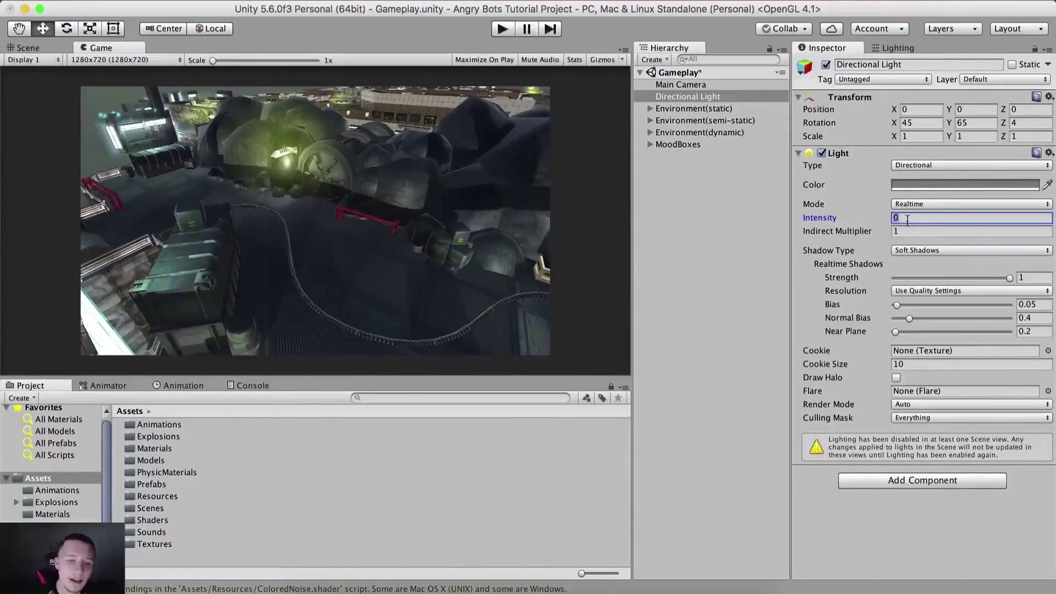
{"action": "type", "text": "1.5"}
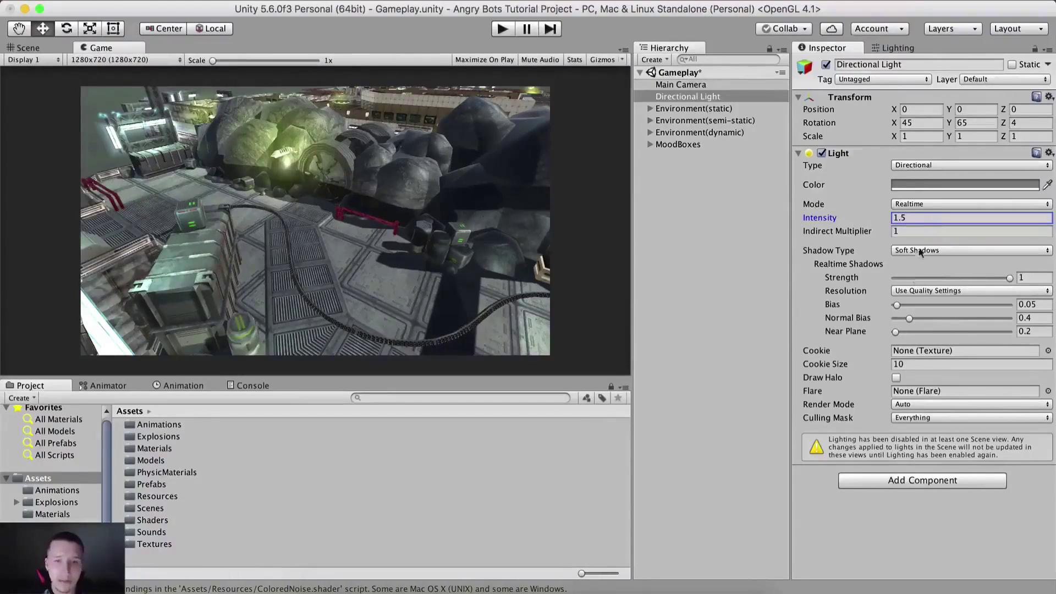
Check the light Mode options of the Directional Light and of the point light by the rock lamp.
{"action": "left_click", "coordinate": [927, 206]}
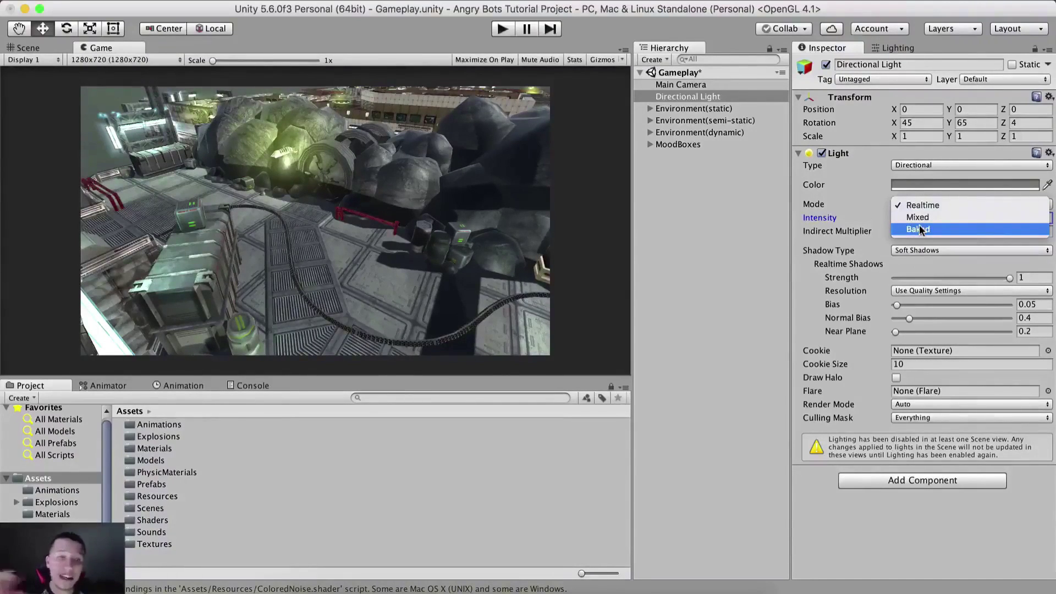
{"action": "left_click", "coordinate": [674, 277]}
{"action": "left_click", "coordinate": [22, 47]}
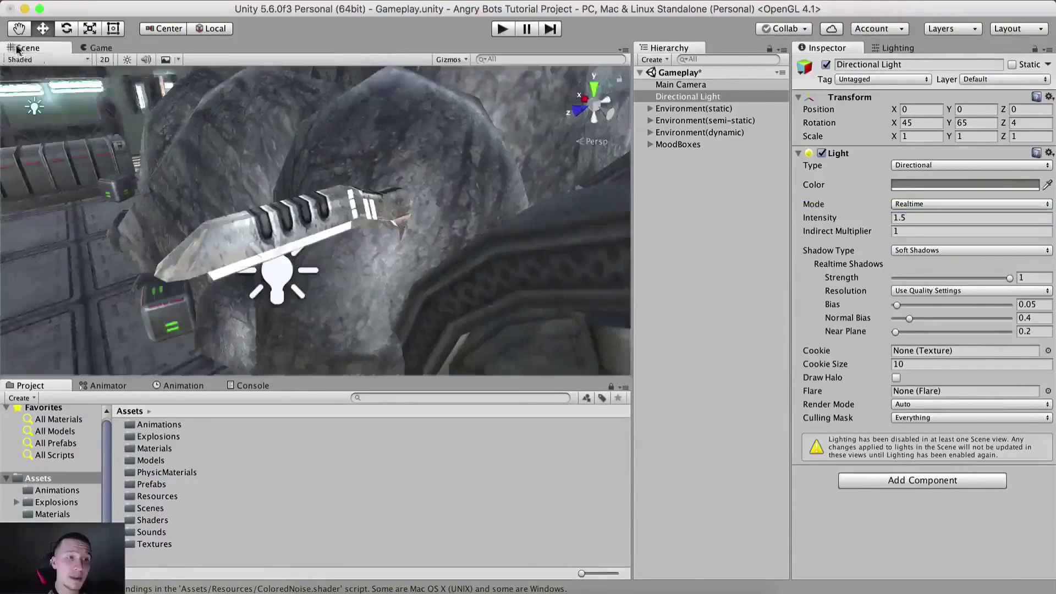
{"action": "middle_click_drag", "start_coordinate": [268, 297], "coordinate": [395, 97]}
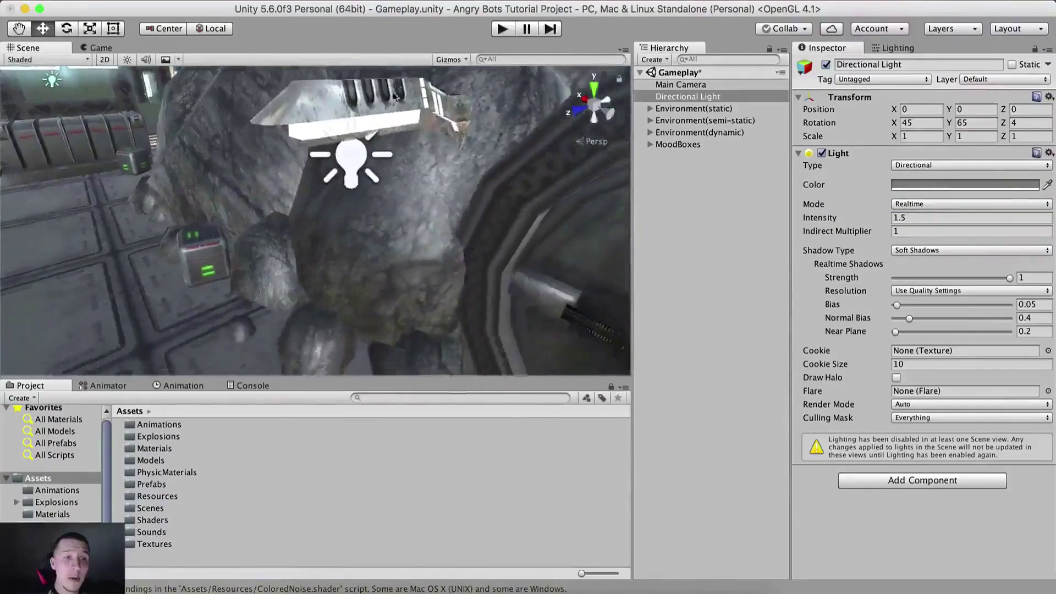
{"action": "left_click", "coordinate": [357, 149]}
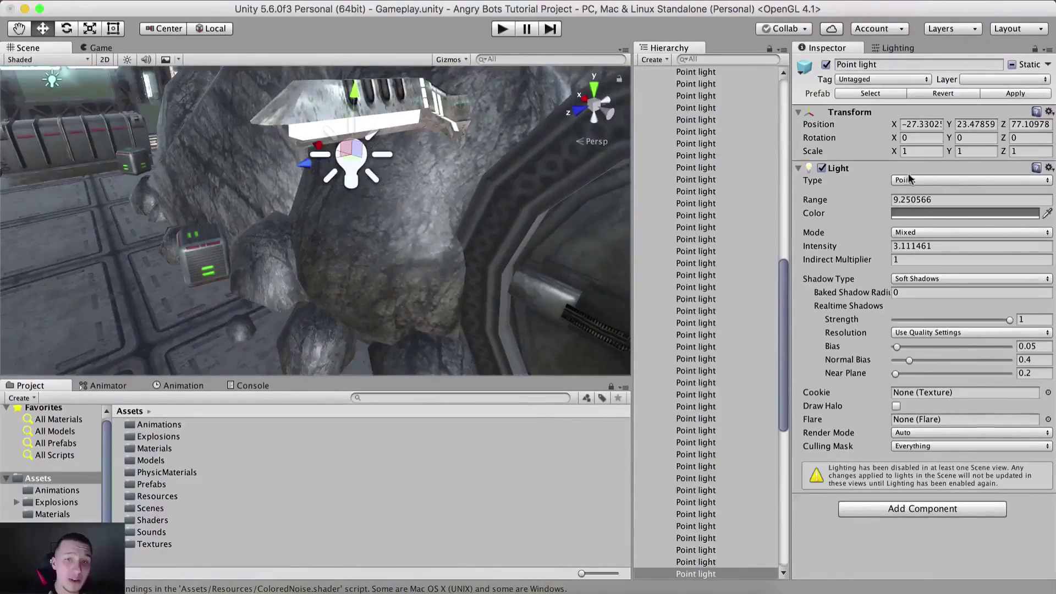
{"action": "left_click", "coordinate": [913, 233]}
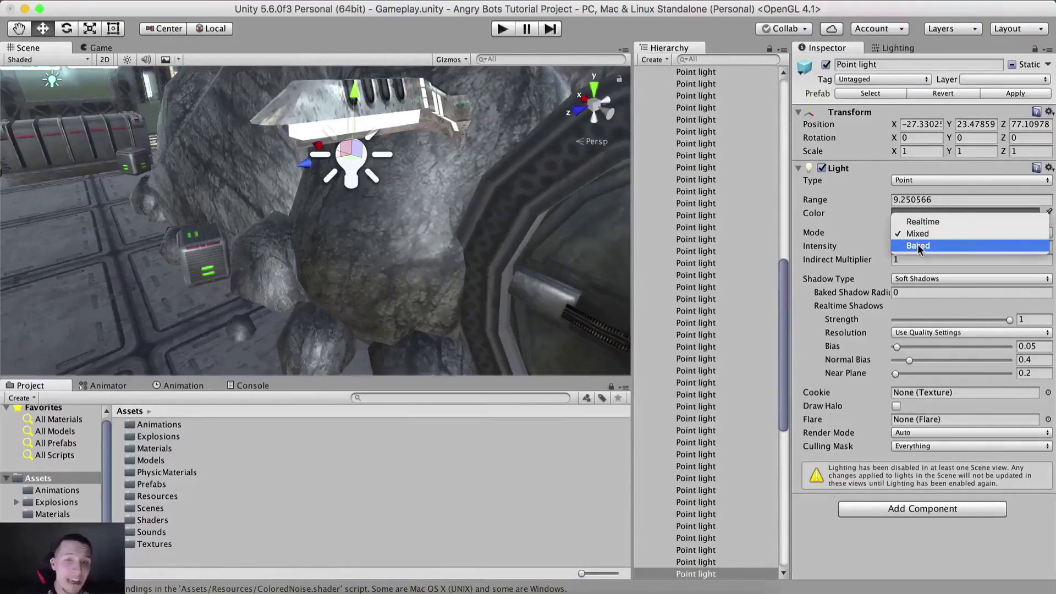
Examine the glow around the rock lamp up close in the Game view.
{"action": "left_click", "coordinate": [86, 50]}
{"action": "left_click", "coordinate": [91, 48]}
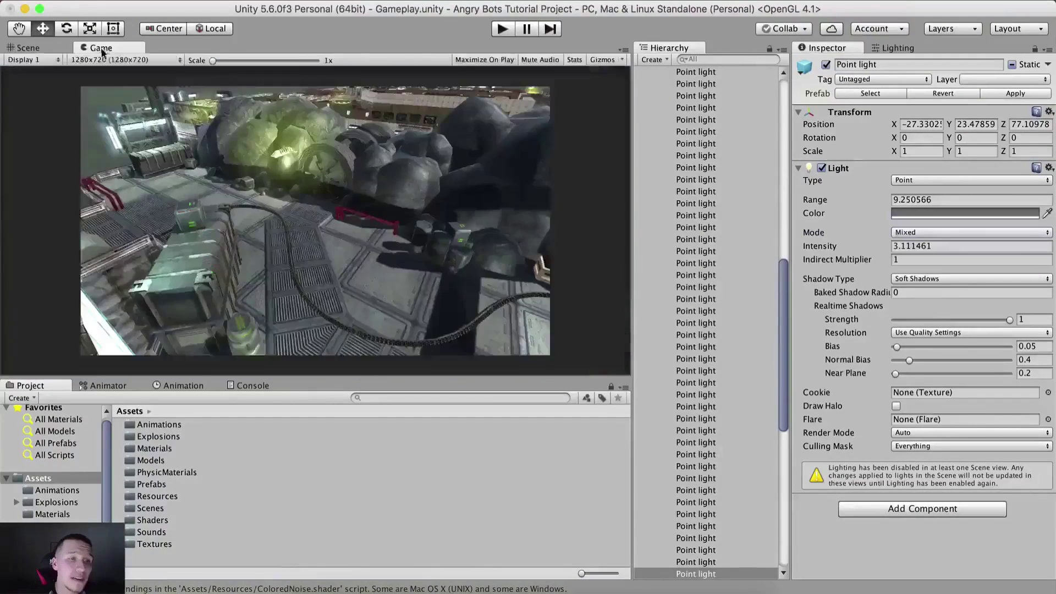
{"action": "scroll", "coordinate": [299, 169], "scroll_direction": "up", "scroll_amount": 3}
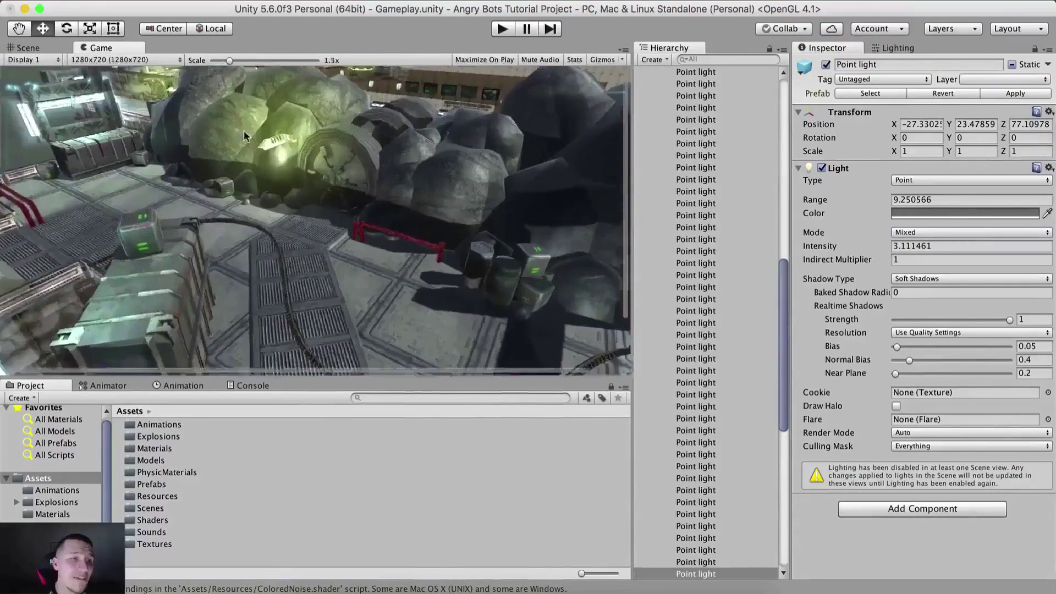
{"action": "scroll", "coordinate": [279, 153], "scroll_direction": "up", "scroll_amount": 2}
{"action": "scroll", "coordinate": [281, 160], "scroll_direction": "down", "scroll_amount": 3}
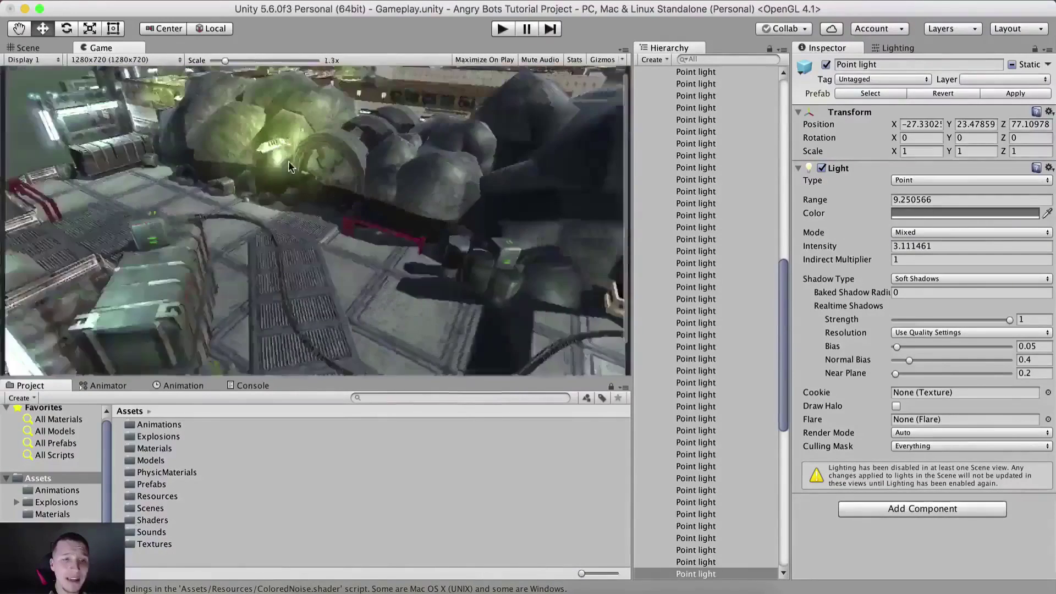
{"action": "scroll", "coordinate": [289, 166], "scroll_direction": "down", "scroll_amount": 2}
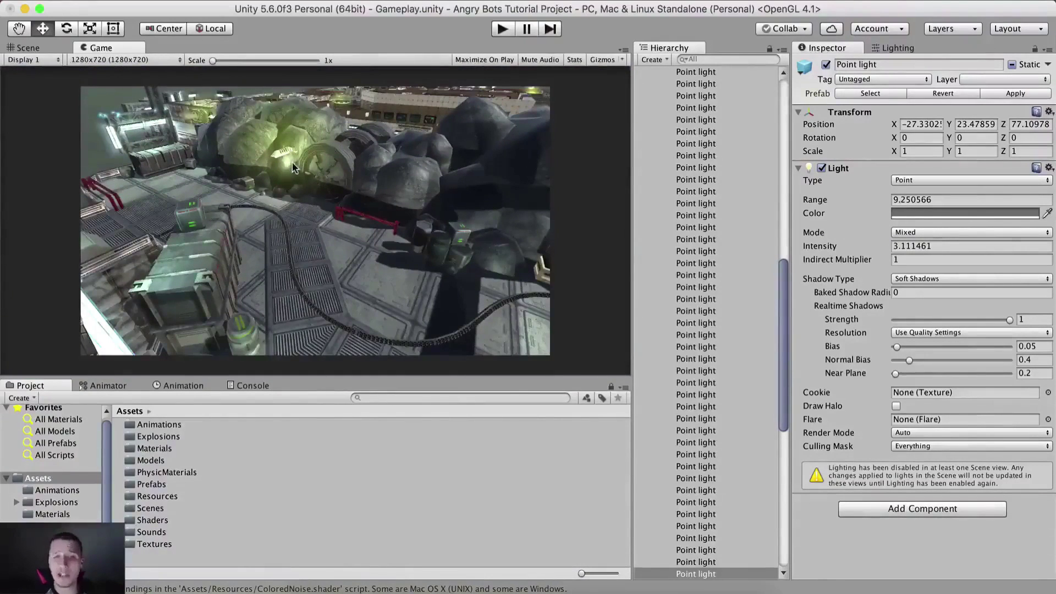
Collapse the Lights group and its Environment(semi-static) parent in the Hierarchy.
{"action": "scroll", "coordinate": [736, 197], "scroll_direction": "up", "scroll_amount": 10}
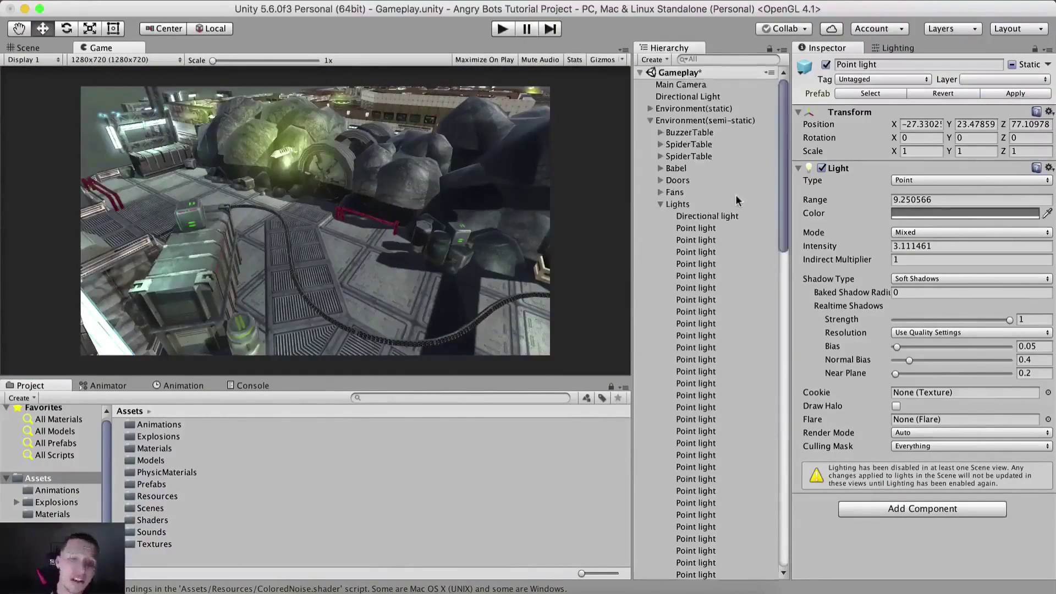
{"action": "left_click", "coordinate": [660, 203]}
{"action": "left_click", "coordinate": [650, 120]}
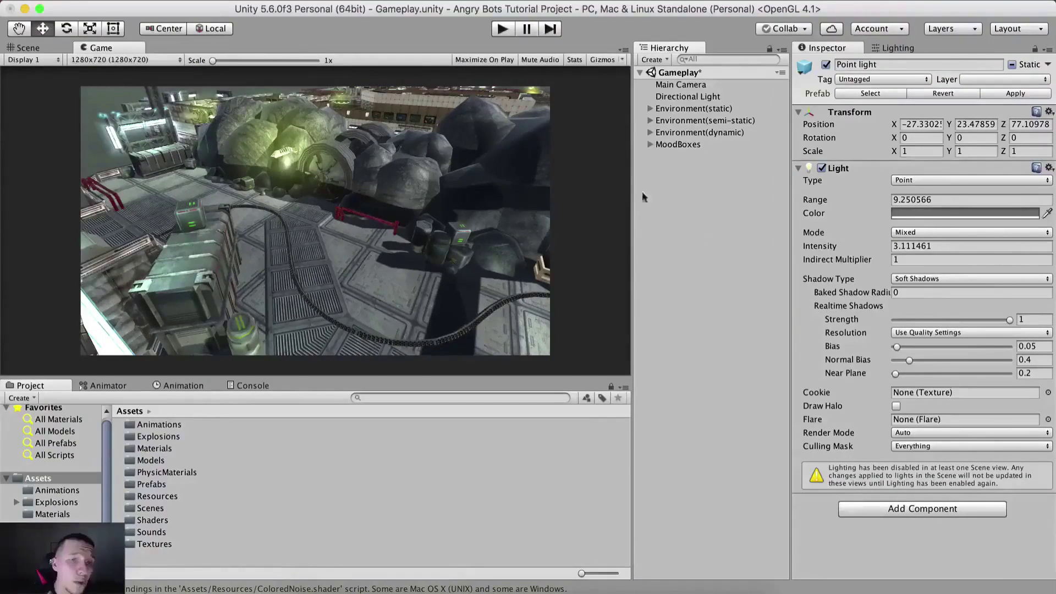
Frame the point light by the rock lamp in the Scene view and check its available light types.
{"action": "left_click", "coordinate": [64, 48]}
{"action": "key", "text": "f"}
{"action": "scroll", "coordinate": [377, 170], "scroll_direction": "down", "scroll_amount": 3}
{"action": "middle_click_drag", "start_coordinate": [369, 199], "coordinate": [399, 170]}
{"action": "left_click_drag", "start_coordinate": [398, 174], "coordinate": [424, 173], "text": "alt"}
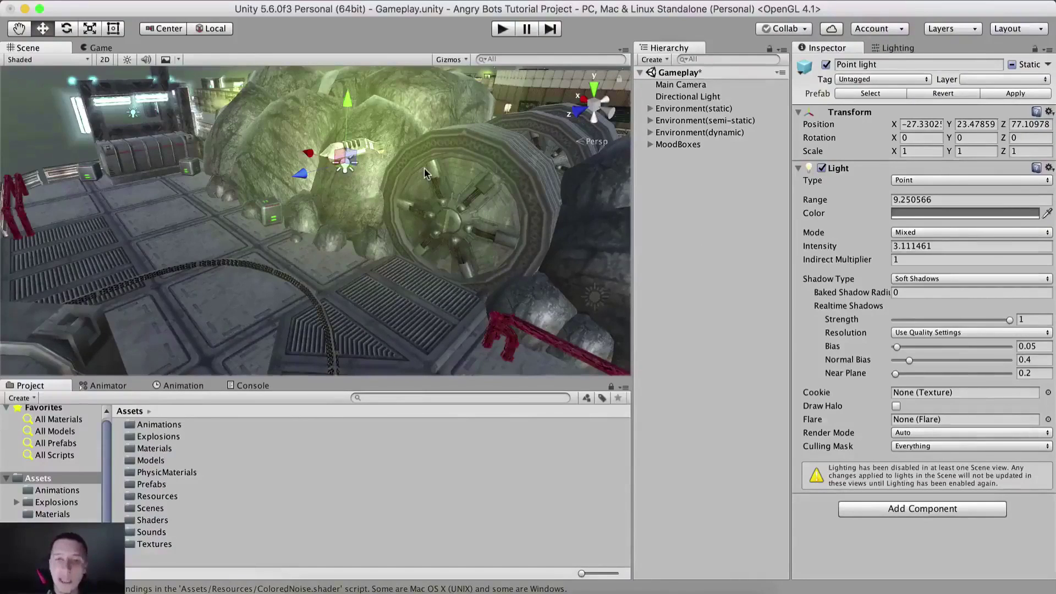
{"action": "left_click", "coordinate": [990, 179]}
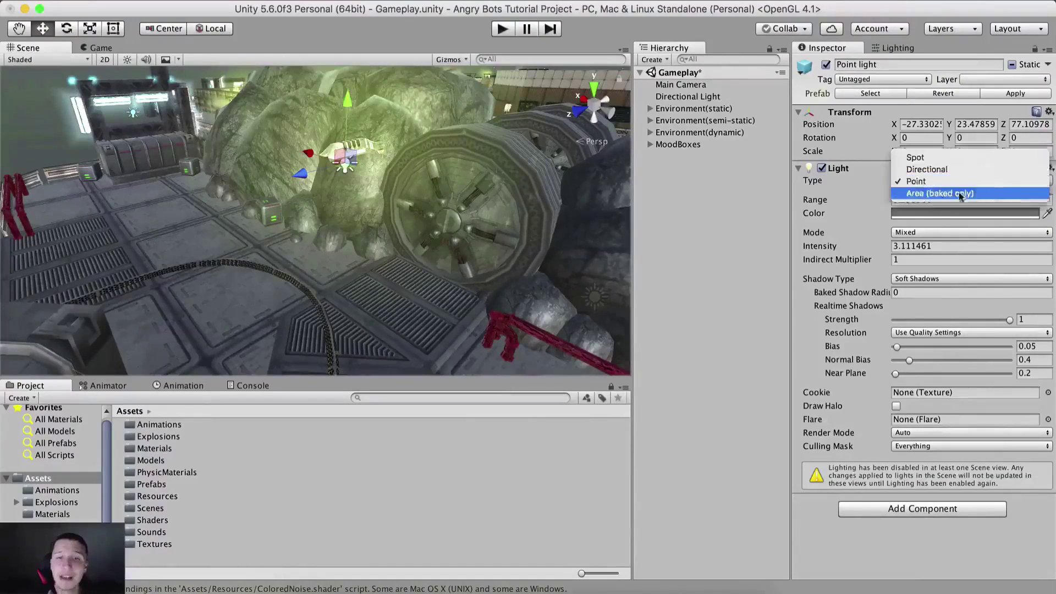
{"action": "left_click", "coordinate": [872, 178]}
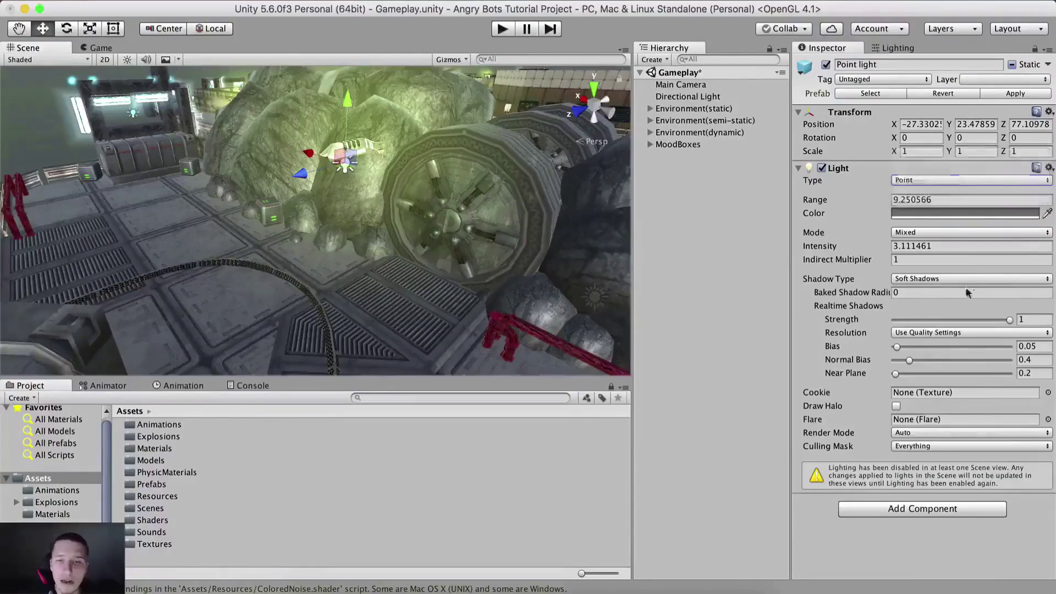
Switch the point light's mode to Baked and return it to Mixed.
{"action": "left_click", "coordinate": [911, 231]}
{"action": "left_click", "coordinate": [908, 245]}
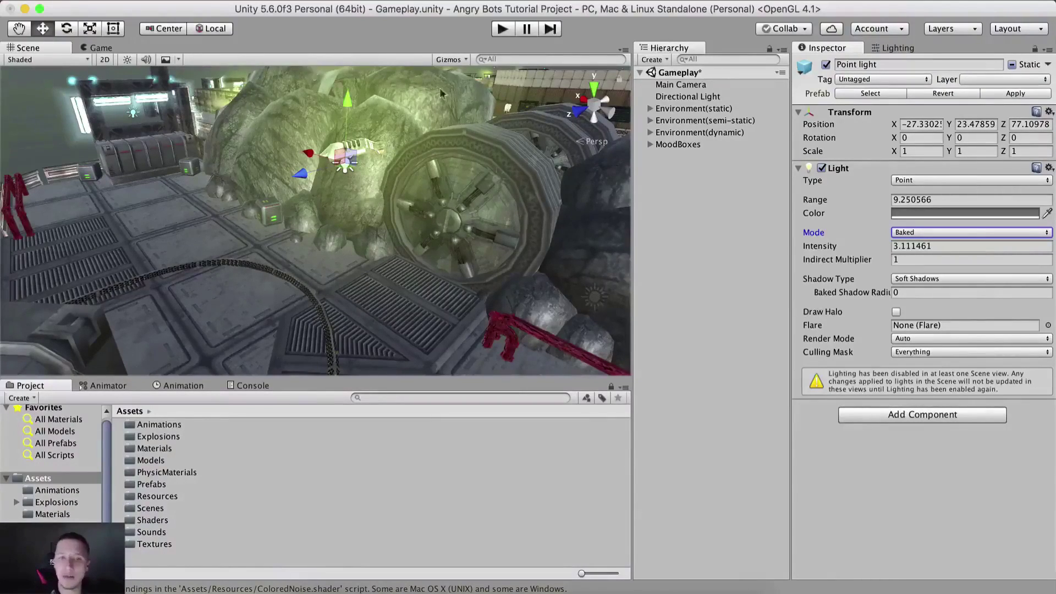
{"action": "left_click", "coordinate": [911, 233]}
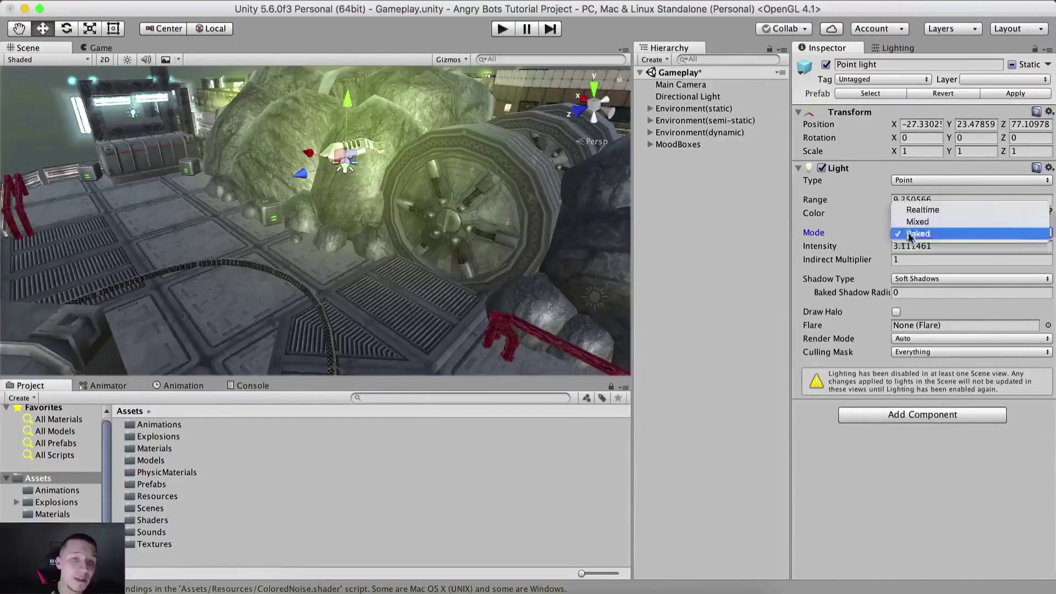
{"action": "left_click", "coordinate": [917, 221]}
Review the scene's lighting settings and the additional Generate Lighting options, including Bake Reflection Probes.
{"action": "left_click", "coordinate": [897, 48]}
{"action": "scroll", "coordinate": [954, 498], "scroll_direction": "down", "scroll_amount": 8}
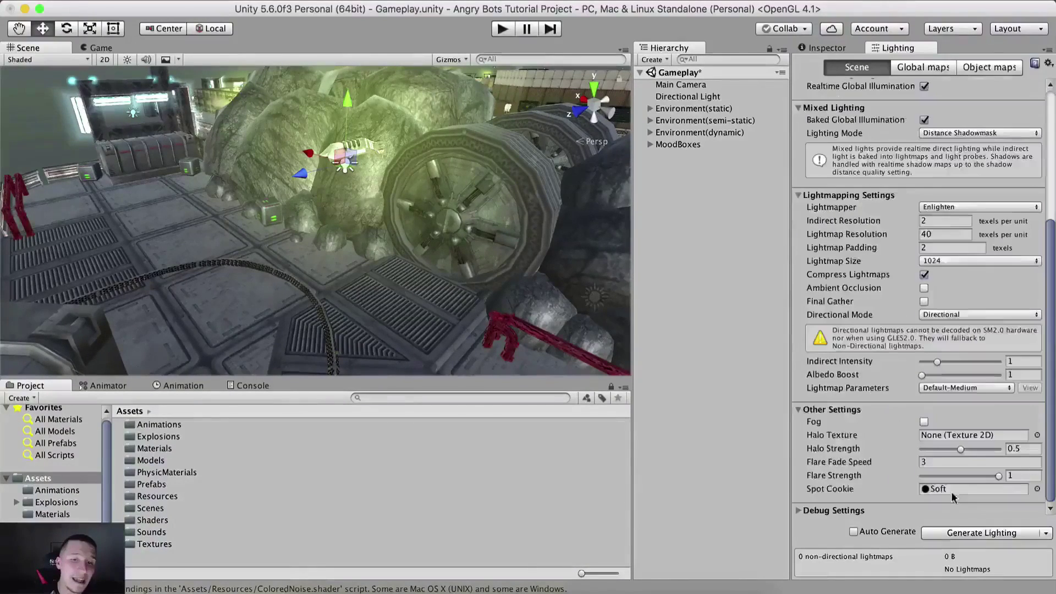
{"action": "left_click", "coordinate": [1047, 535]}
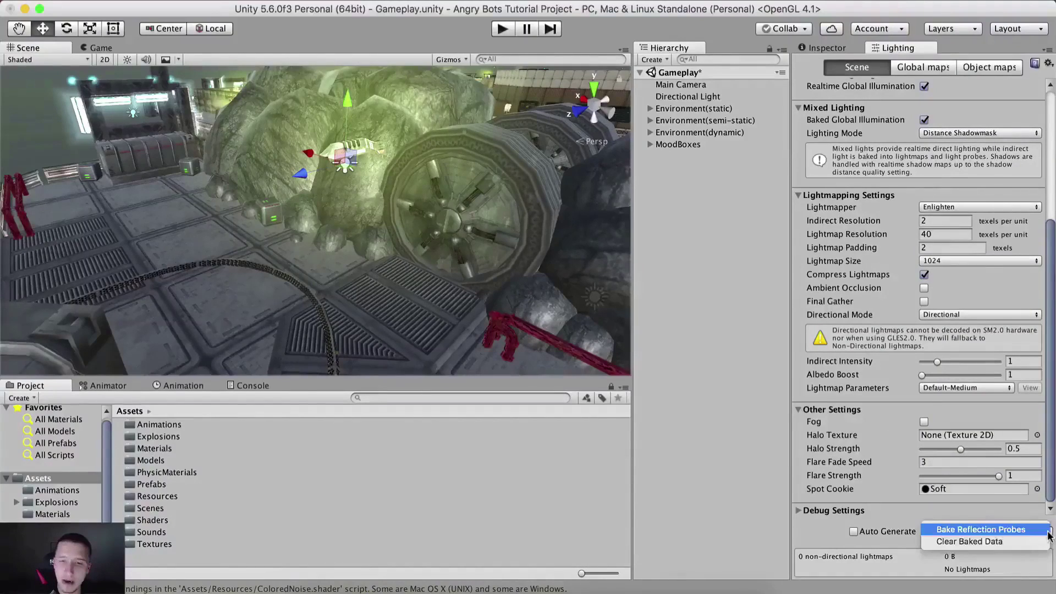
{"action": "left_click", "coordinate": [957, 530]}
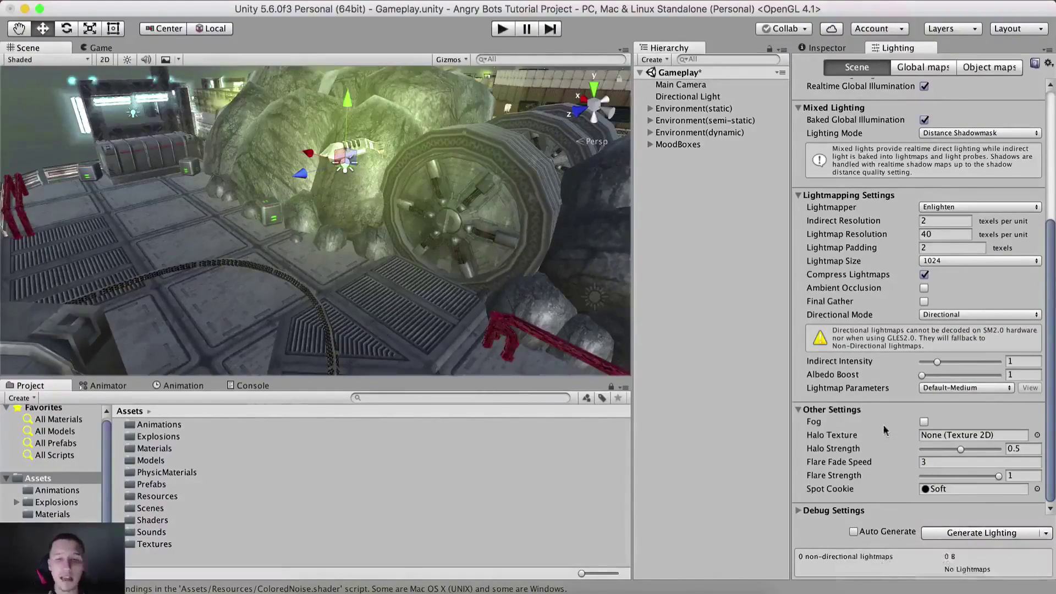
{"action": "scroll", "coordinate": [888, 406], "scroll_direction": "up", "scroll_amount": 5}
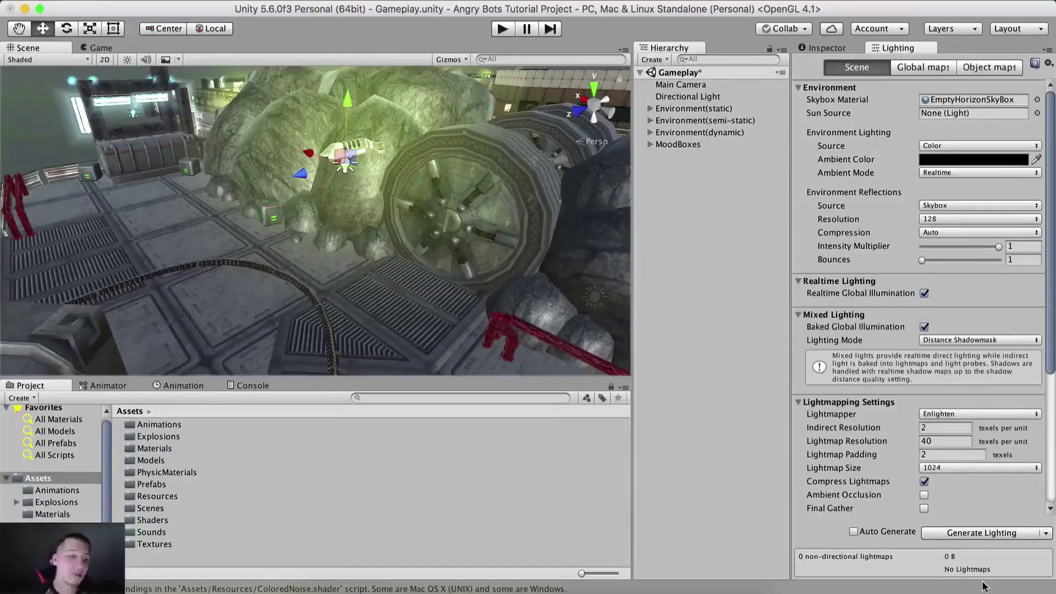
Clear the console messages and return to the project's Assets view.
{"action": "left_click", "coordinate": [259, 385]}
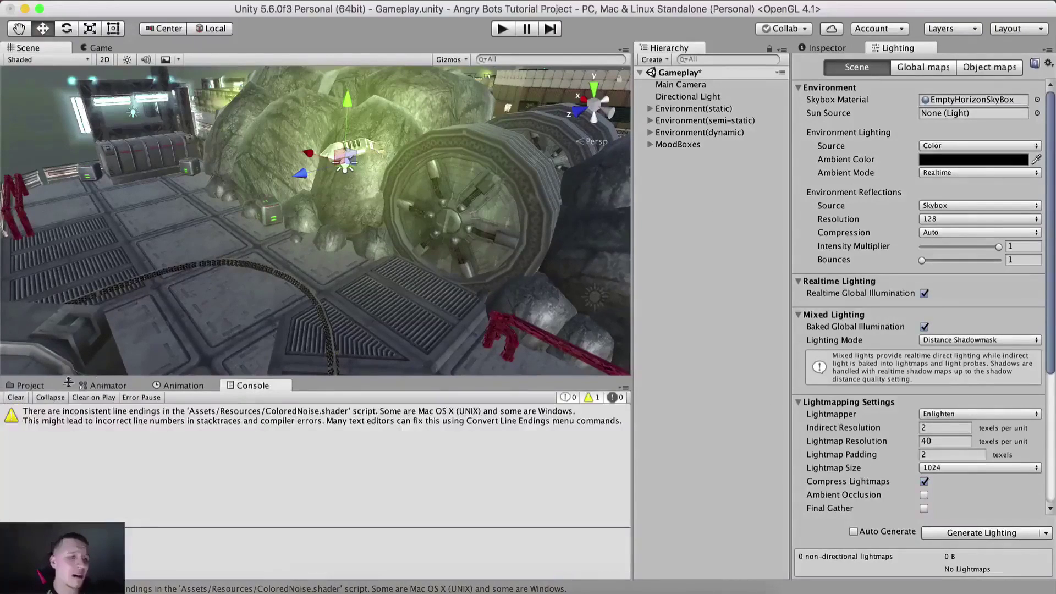
{"action": "left_click", "coordinate": [12, 398]}
{"action": "left_click", "coordinate": [30, 385]}
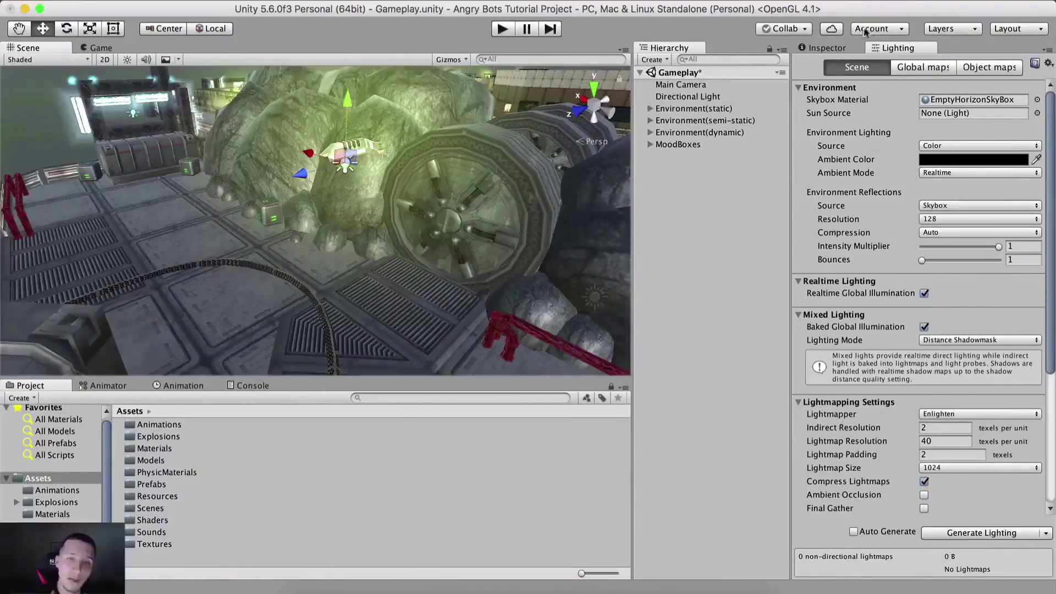
Try other Y rotations for the Directional Light while watching the Game view, and set the value back to 65.
{"action": "left_click", "coordinate": [824, 48]}
{"action": "left_click", "coordinate": [96, 48]}
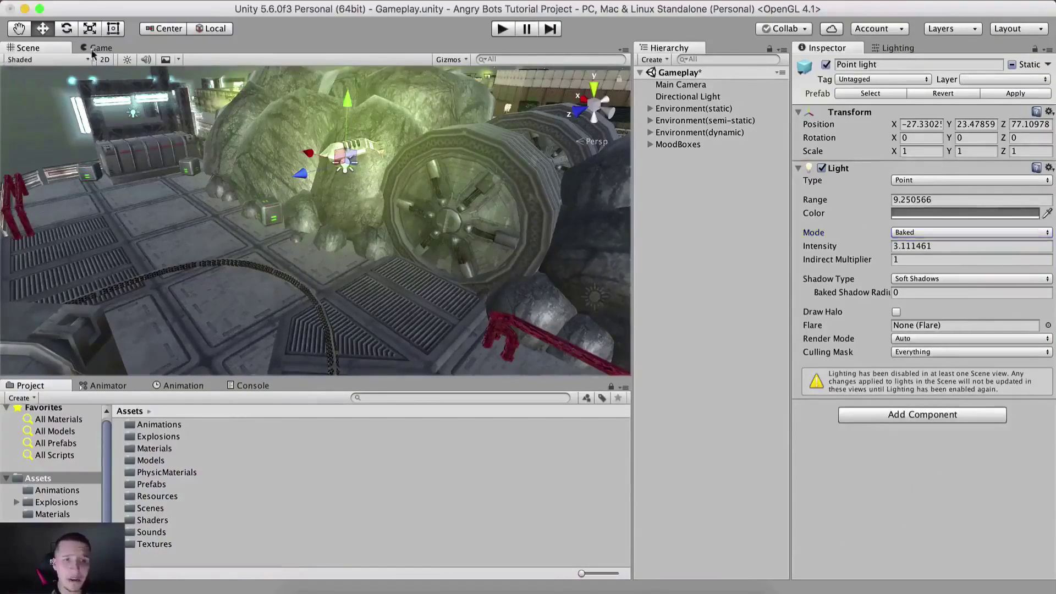
{"action": "left_click", "coordinate": [685, 98]}
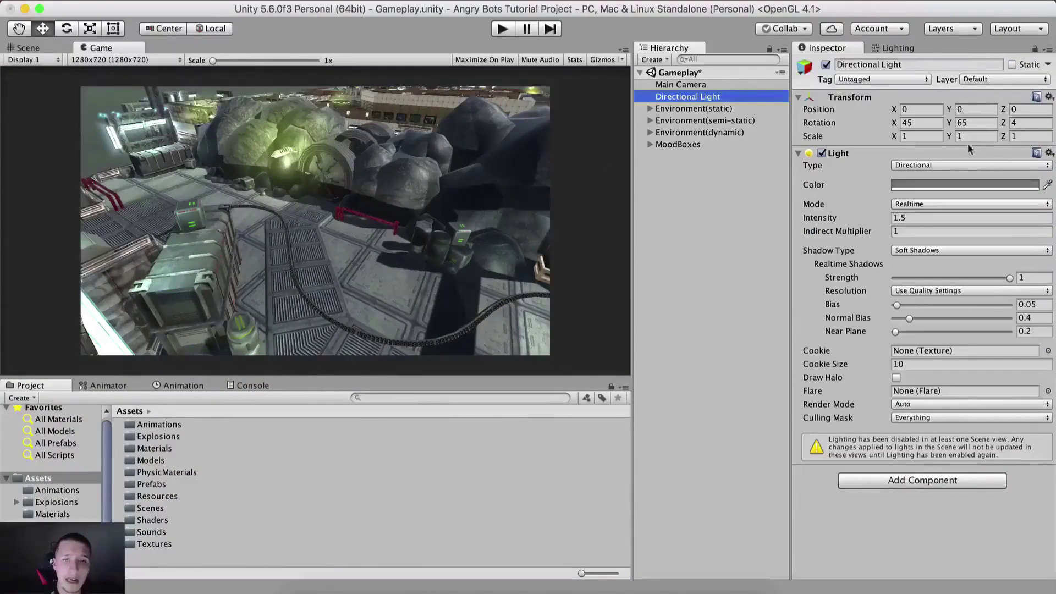
{"action": "left_click_drag", "start_coordinate": [954, 127], "coordinate": [1054, 24]}
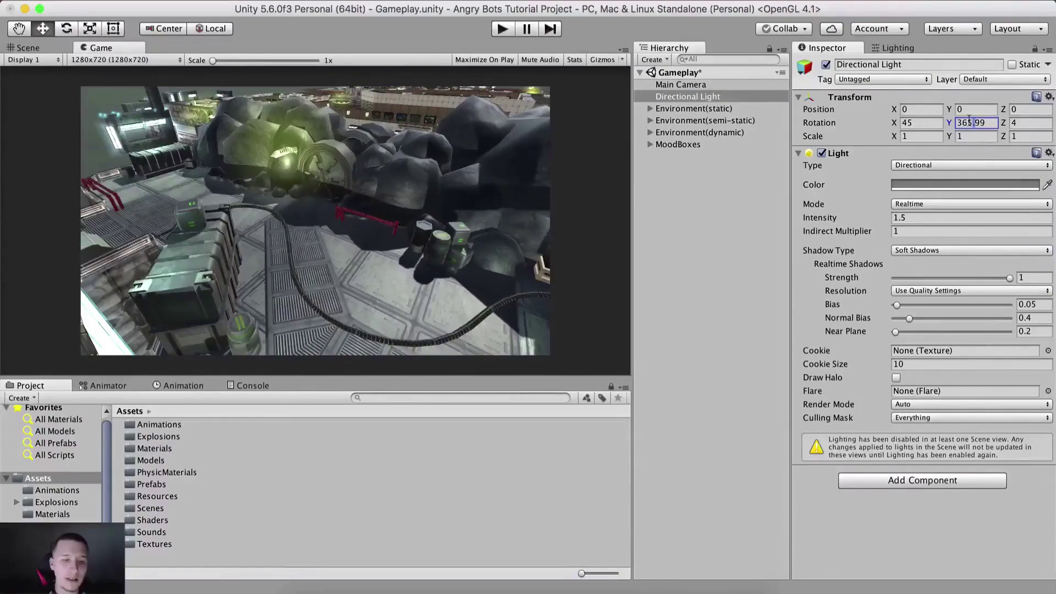
{"action": "type", "text": "65"}
{"action": "type", "text": "65"}
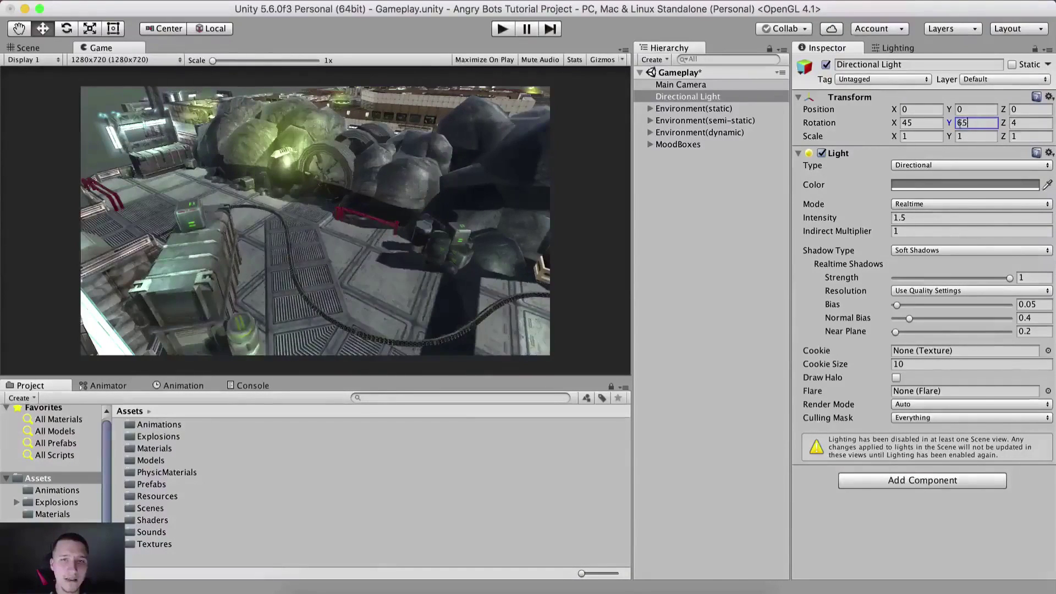
Try other X rotations for the Directional Light and set the value back to 45.
{"action": "left_click_drag", "start_coordinate": [895, 123], "coordinate": [1055, 53]}
{"action": "left_click", "coordinate": [923, 122]}
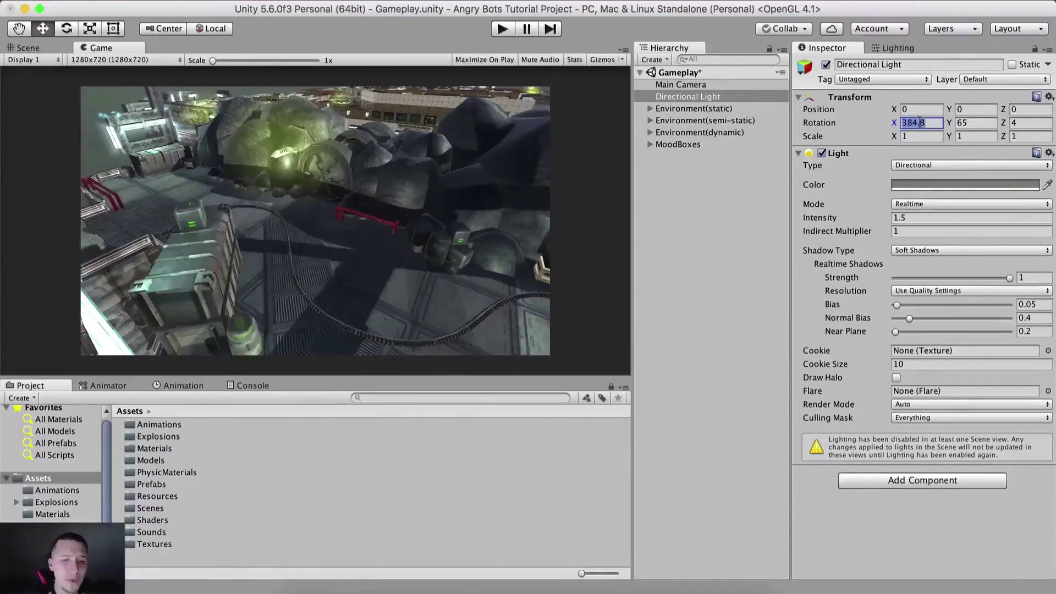
{"action": "type", "text": "45"}
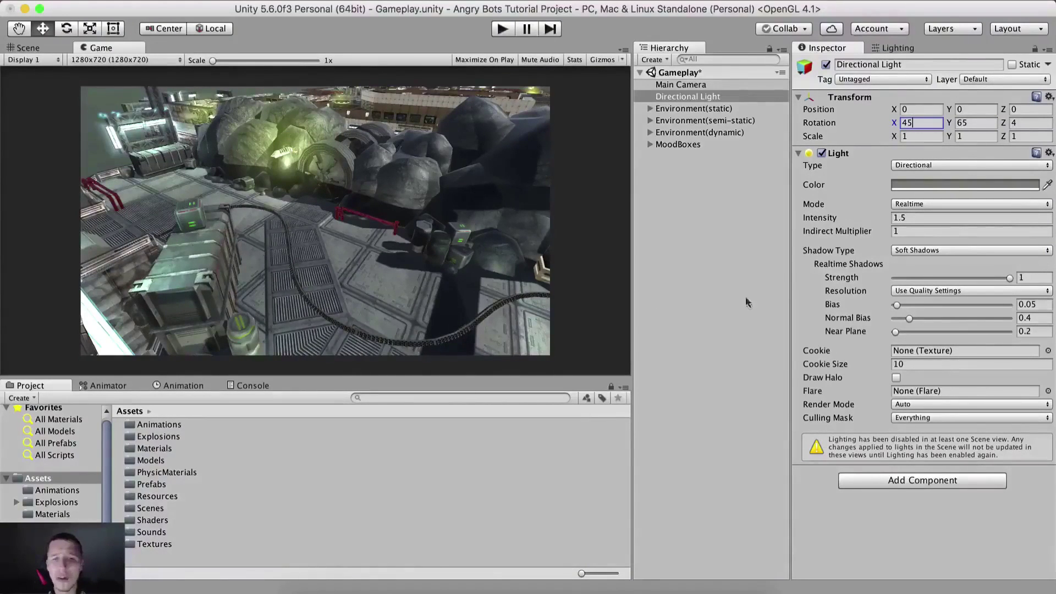
Reselect the Directional Light and review its properties alongside the scene's lighting settings.
{"action": "left_click", "coordinate": [727, 277]}
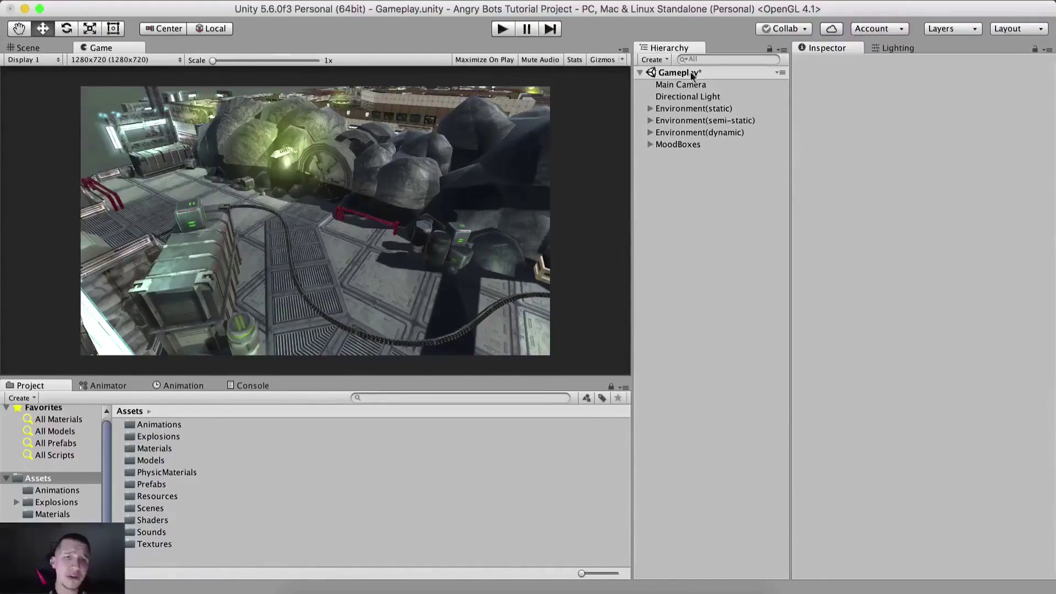
{"action": "left_click", "coordinate": [682, 98]}
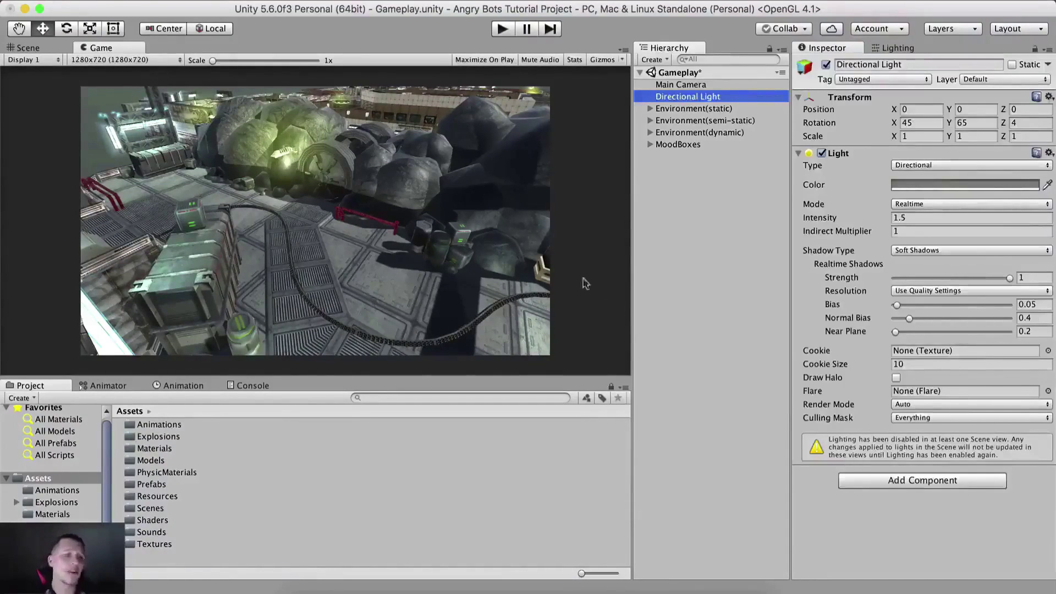
{"action": "left_click", "coordinate": [904, 51]}
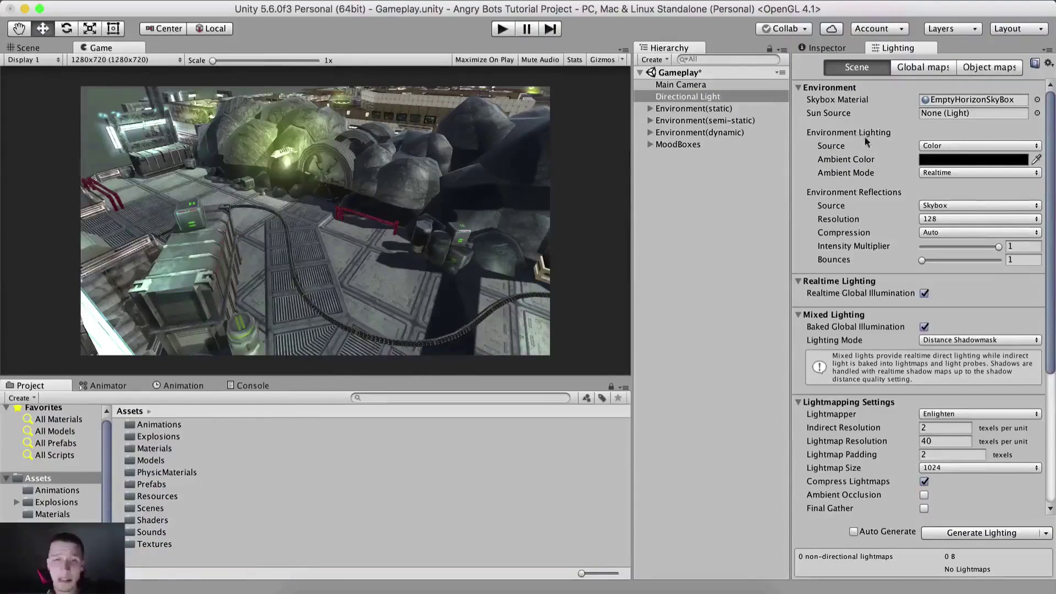
{"action": "left_click", "coordinate": [816, 48]}
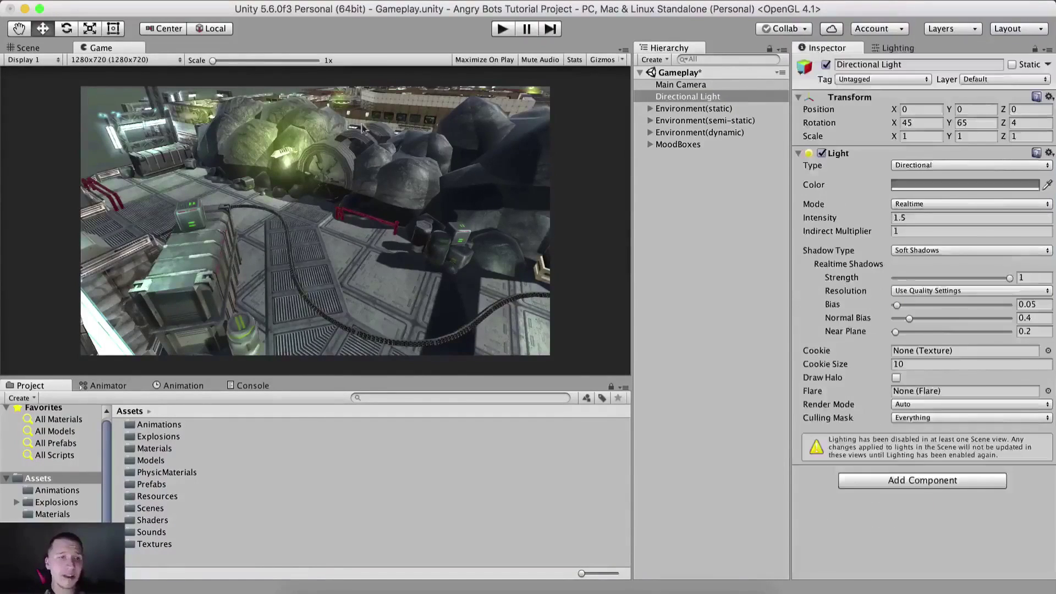
Select the standing light fixture by the rocks in the Scene view and change its doors_interior material to the Standard shader.
{"action": "left_click", "coordinate": [50, 48]}
{"action": "scroll", "coordinate": [239, 165], "scroll_direction": "down", "scroll_amount": 5}
{"action": "right_click_drag", "start_coordinate": [239, 165], "coordinate": [193, 238]}
{"action": "left_click_drag", "start_coordinate": [193, 240], "coordinate": [289, 187], "text": "alt"}
{"action": "left_click", "coordinate": [288, 186]}
{"action": "right_click_drag", "start_coordinate": [289, 186], "coordinate": [175, 126]}
{"action": "right_click_drag", "start_coordinate": [196, 169], "coordinate": [682, 236]}
{"action": "scroll", "coordinate": [683, 235], "scroll_direction": "up", "scroll_amount": 6}
{"action": "scroll", "coordinate": [577, 237], "scroll_direction": "up", "scroll_amount": 8}
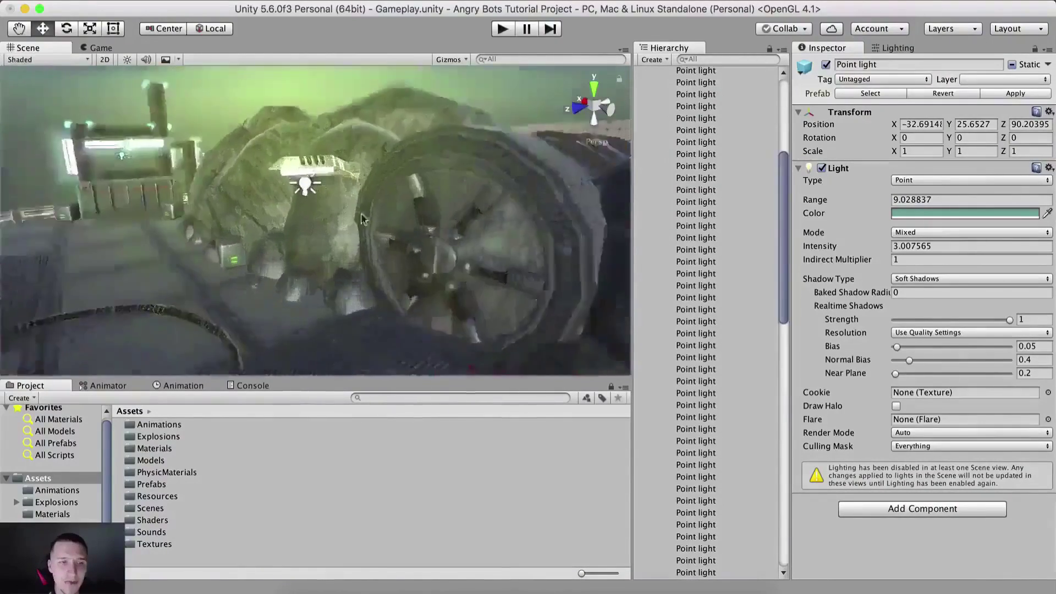
{"action": "left_click", "coordinate": [295, 149]}
{"action": "left_click", "coordinate": [285, 118]}
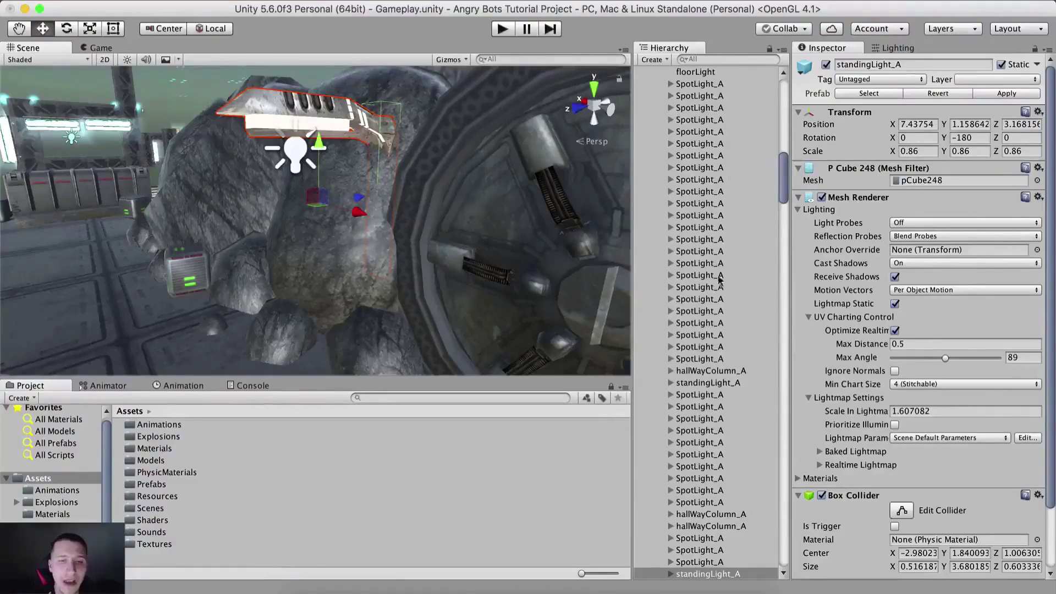
{"action": "scroll", "coordinate": [919, 382], "scroll_direction": "down", "scroll_amount": 3}
{"action": "scroll", "coordinate": [392, 286], "scroll_direction": "down", "scroll_amount": 5}
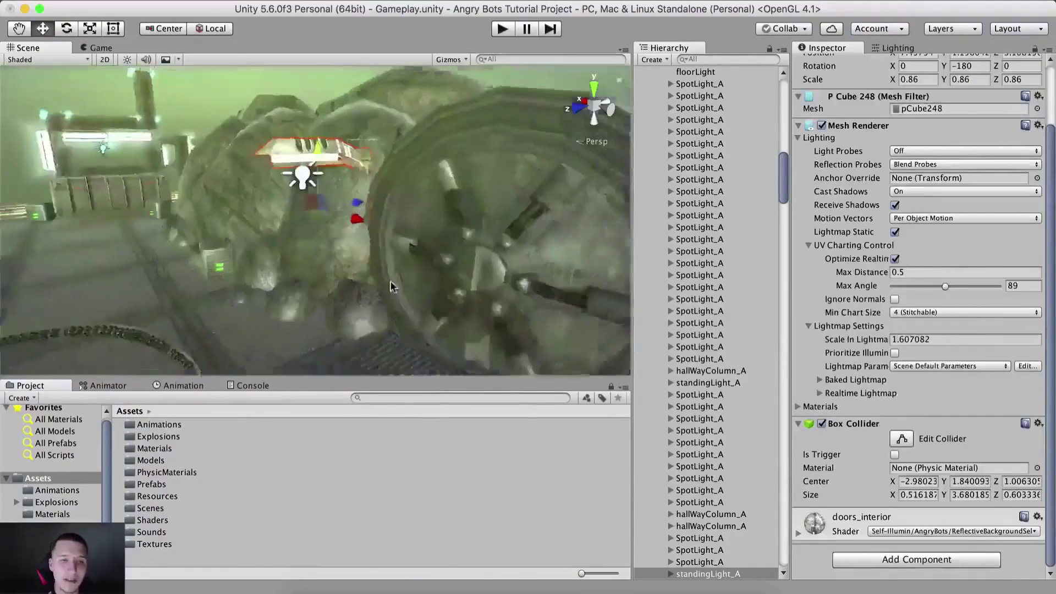
{"action": "left_click", "coordinate": [961, 532]}
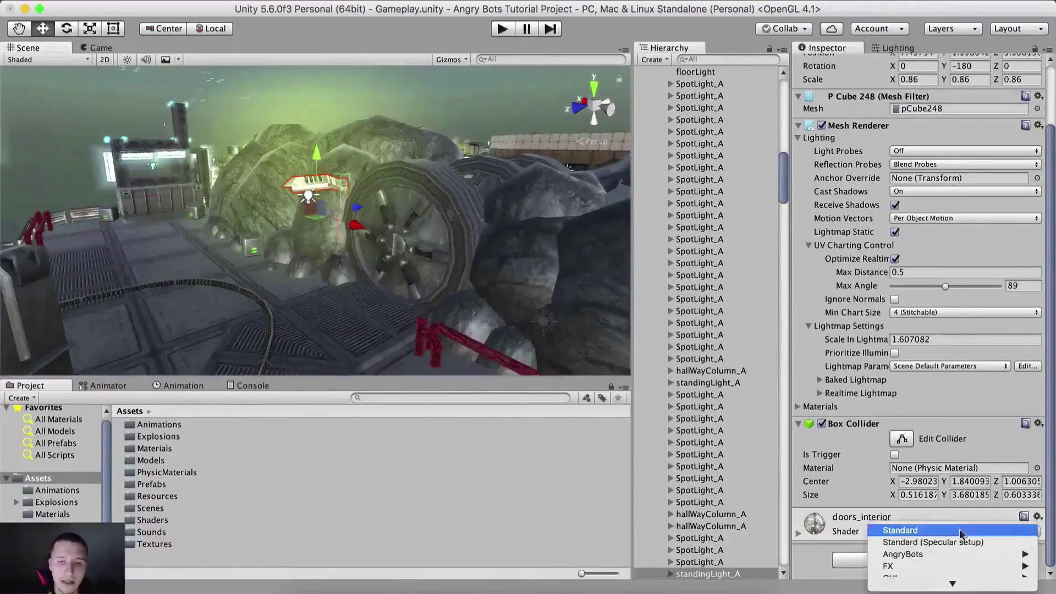
{"action": "left_click", "coordinate": [908, 530]}
Return to the Game view, collapse the Environment(static) and Environment(semi-static) groups, and select the Directional Light.
{"action": "left_click_drag", "start_coordinate": [149, 83], "coordinate": [349, 275], "text": "alt"}
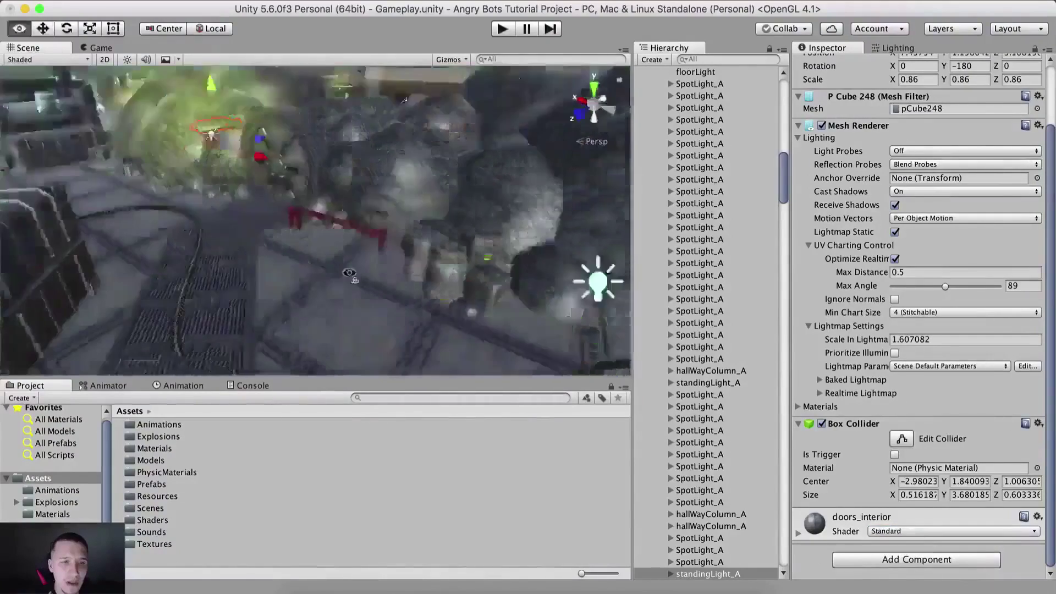
{"action": "middle_click_drag", "start_coordinate": [349, 275], "coordinate": [401, 289]}
{"action": "right_click_drag", "start_coordinate": [401, 289], "coordinate": [350, 250]}
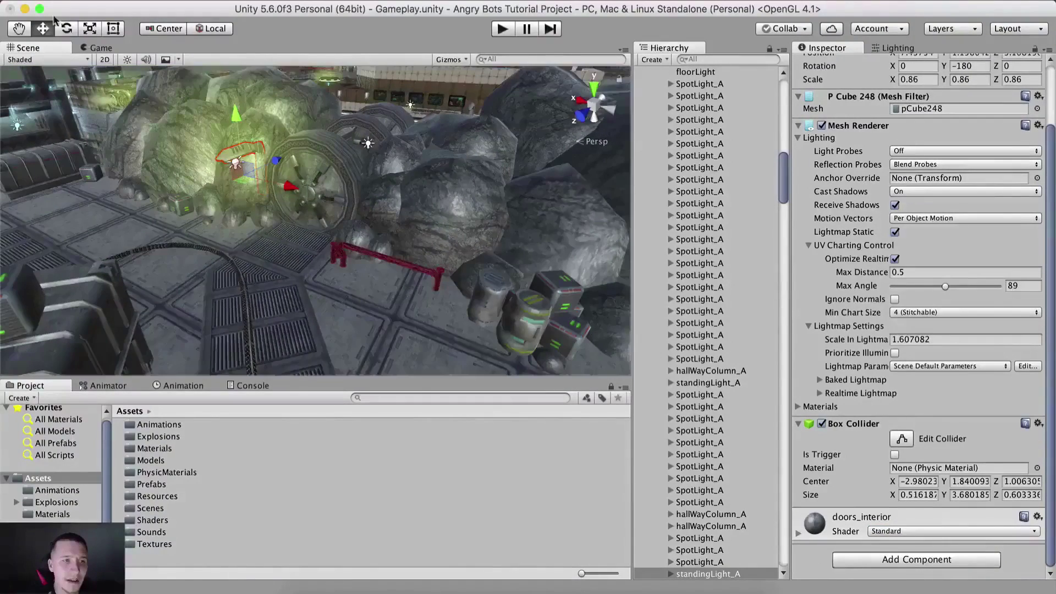
{"action": "left_click", "coordinate": [97, 48]}
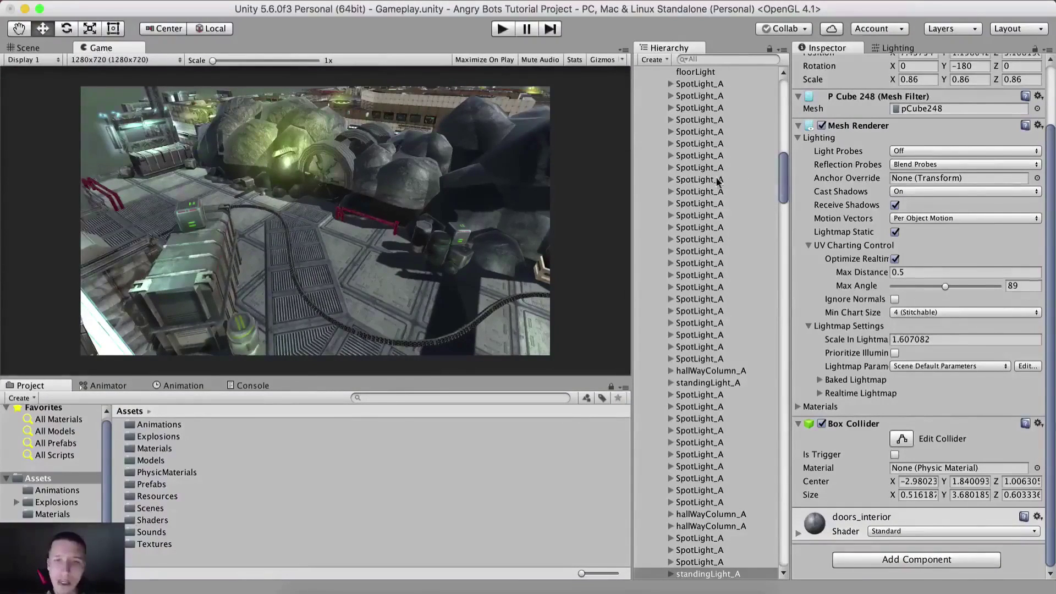
{"action": "scroll", "coordinate": [718, 182], "scroll_direction": "up", "scroll_amount": 15}
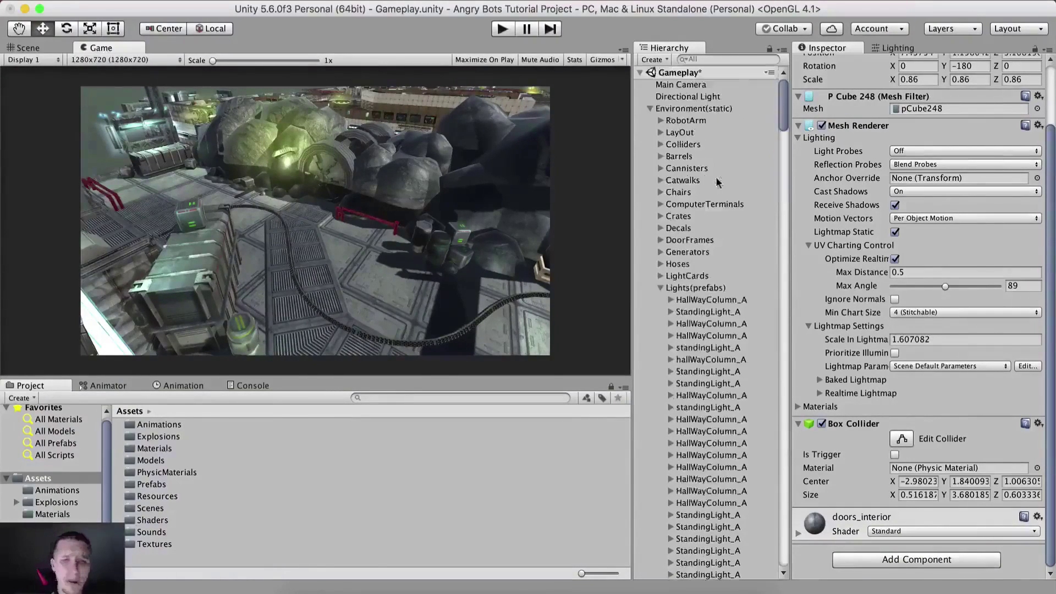
{"action": "left_click", "coordinate": [650, 109]}
{"action": "left_click", "coordinate": [672, 98]}
{"action": "left_click", "coordinate": [650, 121]}
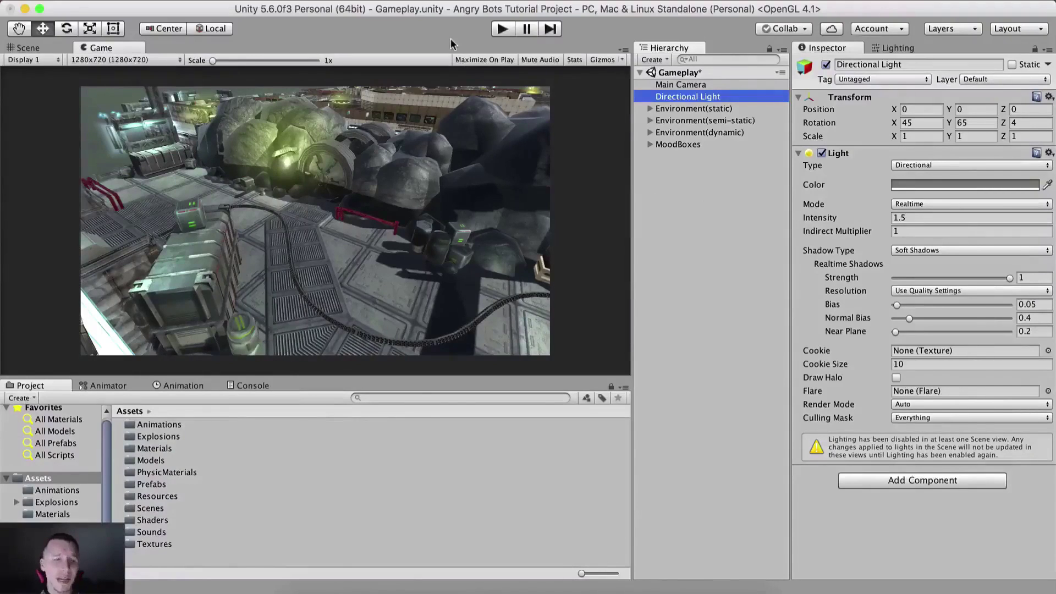
Switch to Chrome, show the Unity 3D Course banner on awesometuts.com, and return to Unity.
{"action": "left_click", "coordinate": [415, 583]}
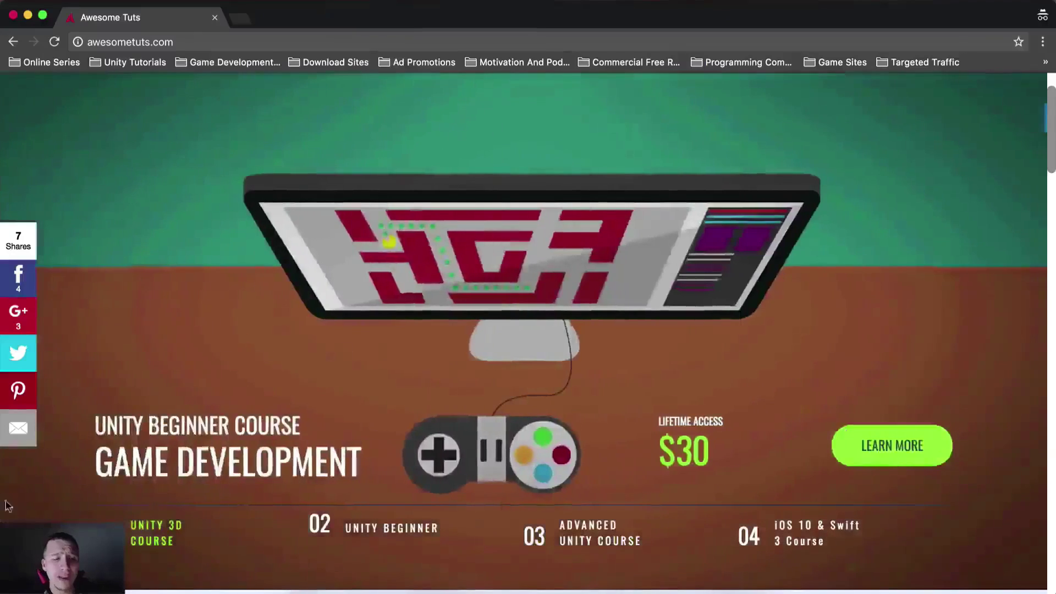
{"action": "left_click", "coordinate": [159, 532]}
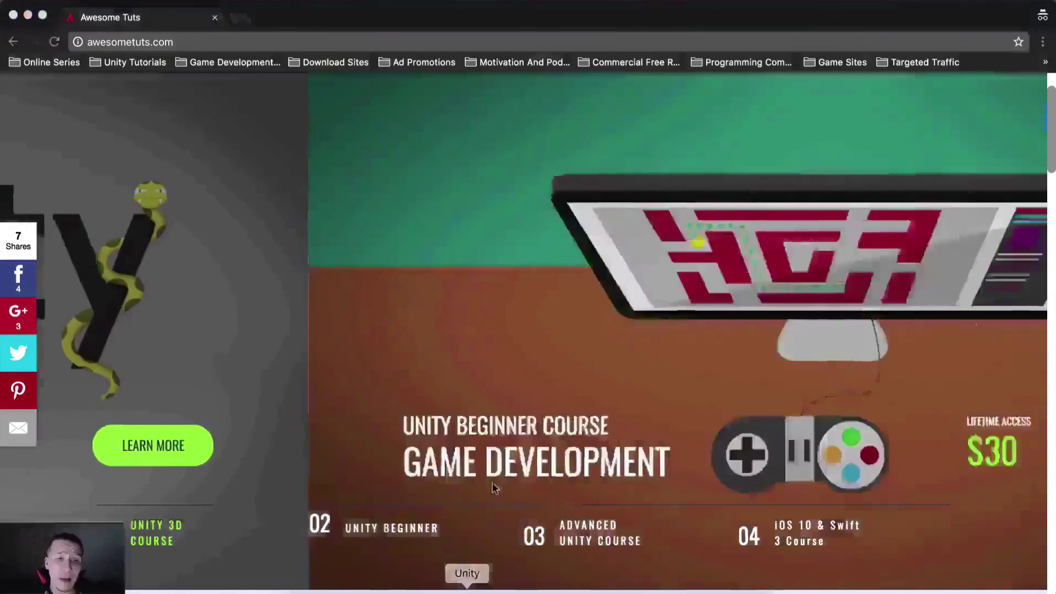
{"action": "left_click", "coordinate": [465, 583]}
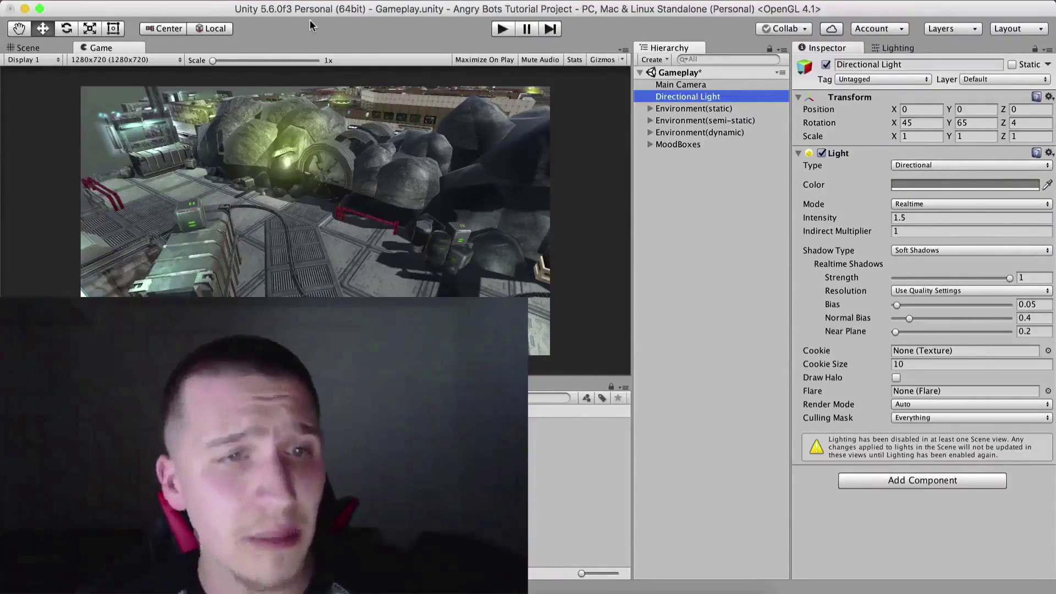
Check the shadow types available for the Directional Light, keeping Soft Shadows.
{"action": "left_click", "coordinate": [942, 251]}
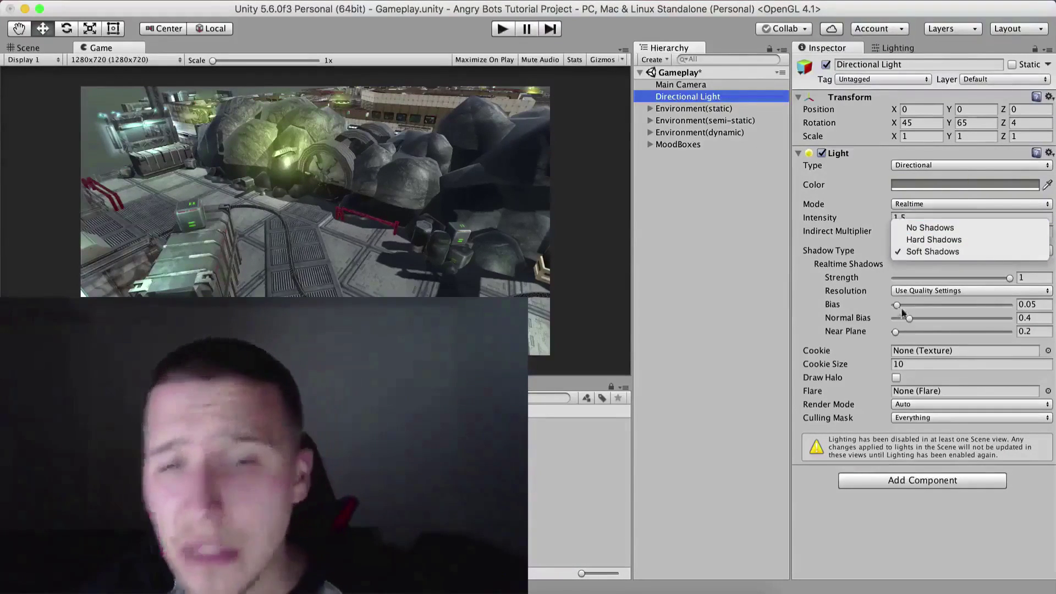
{"action": "left_click", "coordinate": [645, 204]}
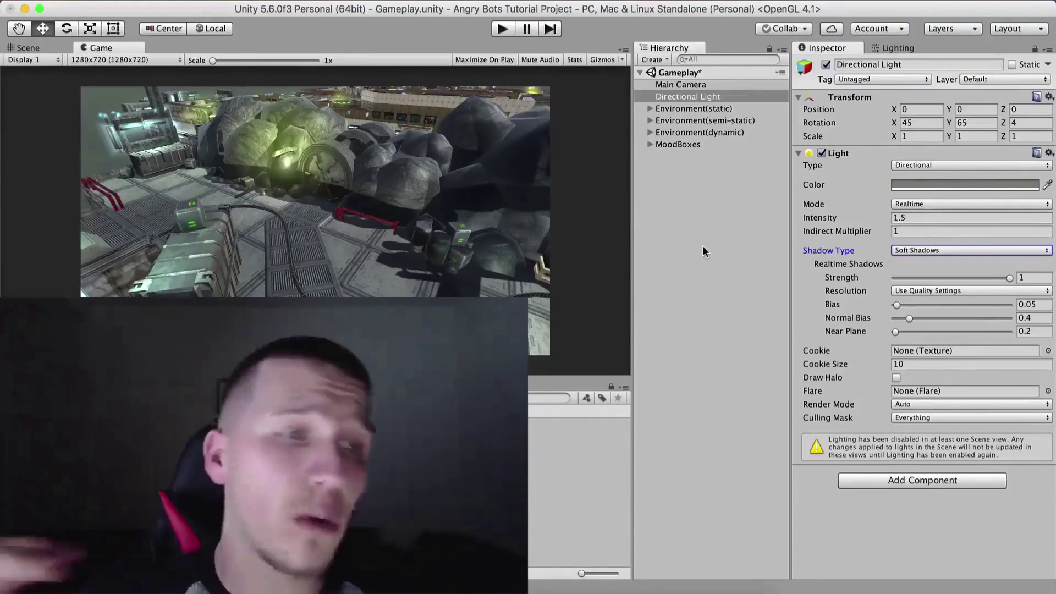